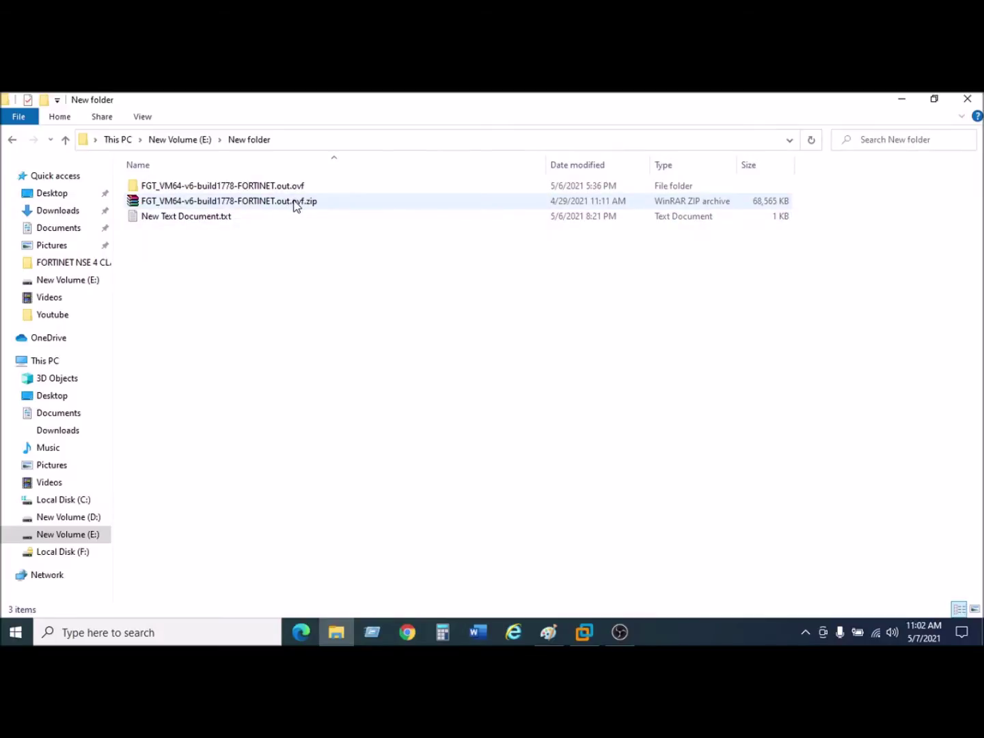
# Open the FGT_VM64-v6-build1778-FORTINET.out.ovf folder and select the FortiGate-VM64.ovf package.
pyautogui.doubleClick(284, 187)
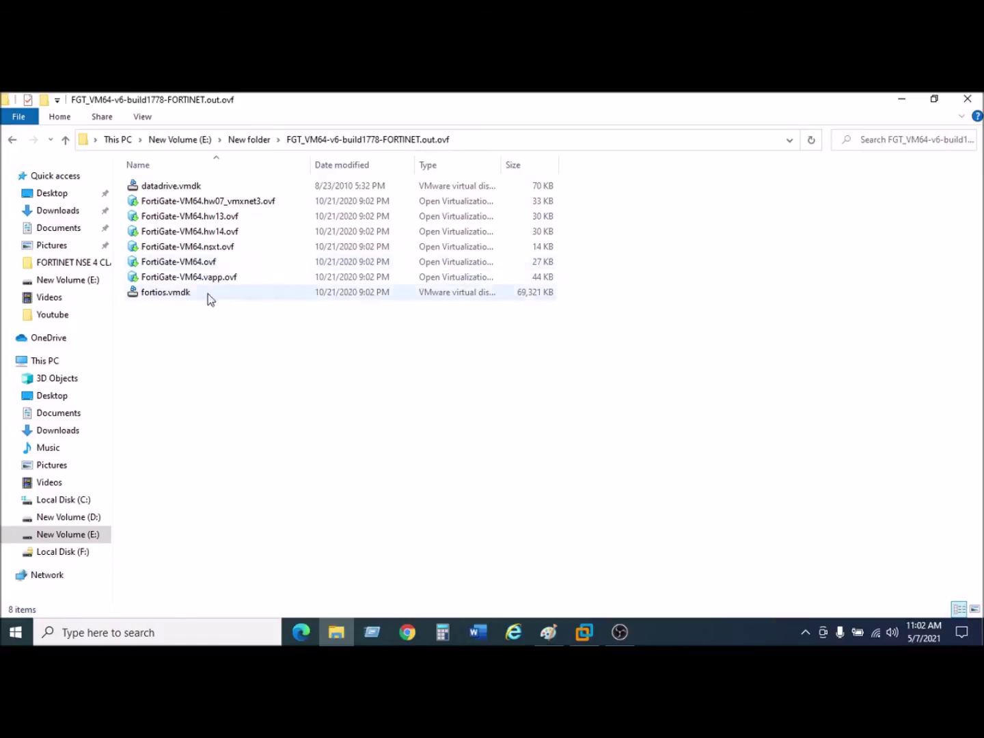
pyautogui.click(204, 268)
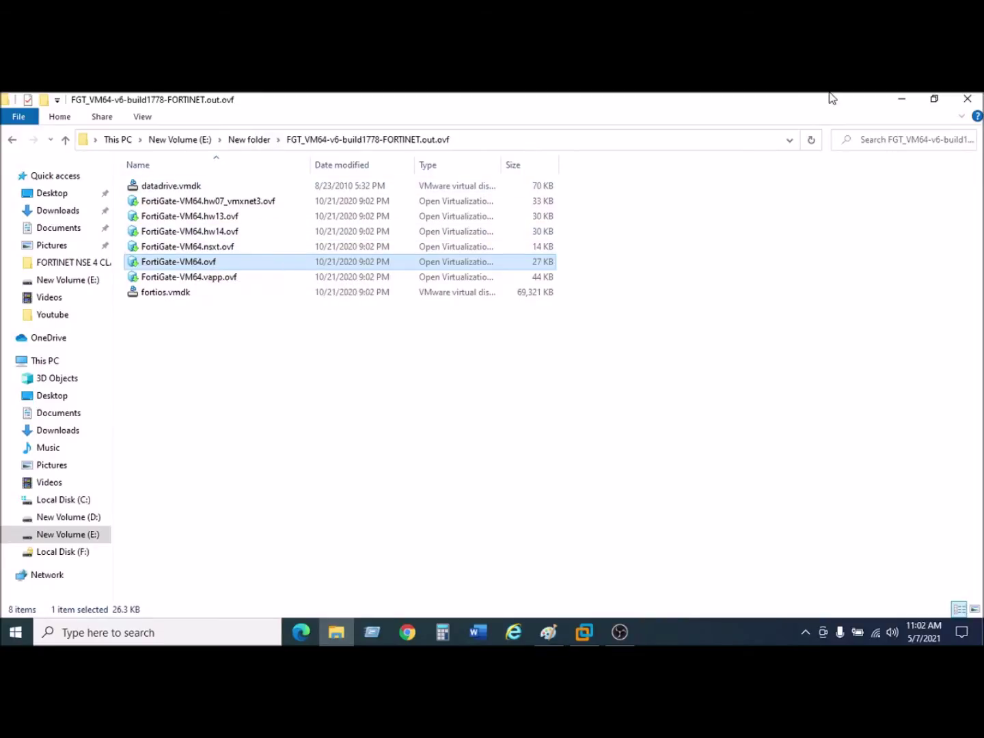
pyautogui.click(584, 632)
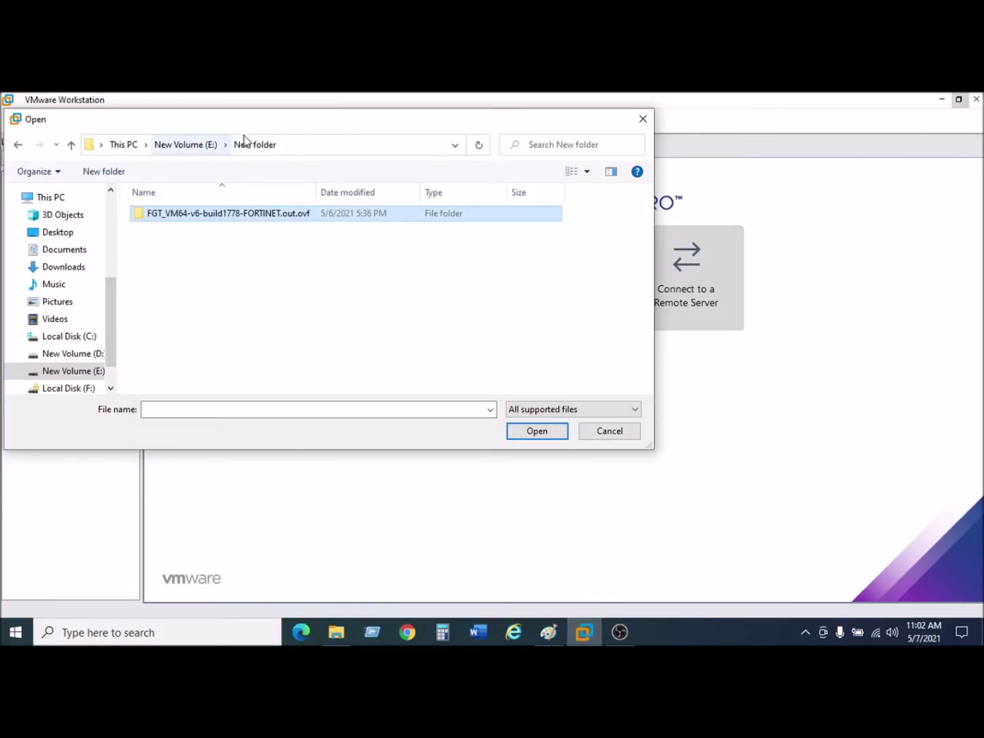
# Load FortiGate-VM64.ovf for import and accept its license agreement.
pyautogui.doubleClick(220, 217)
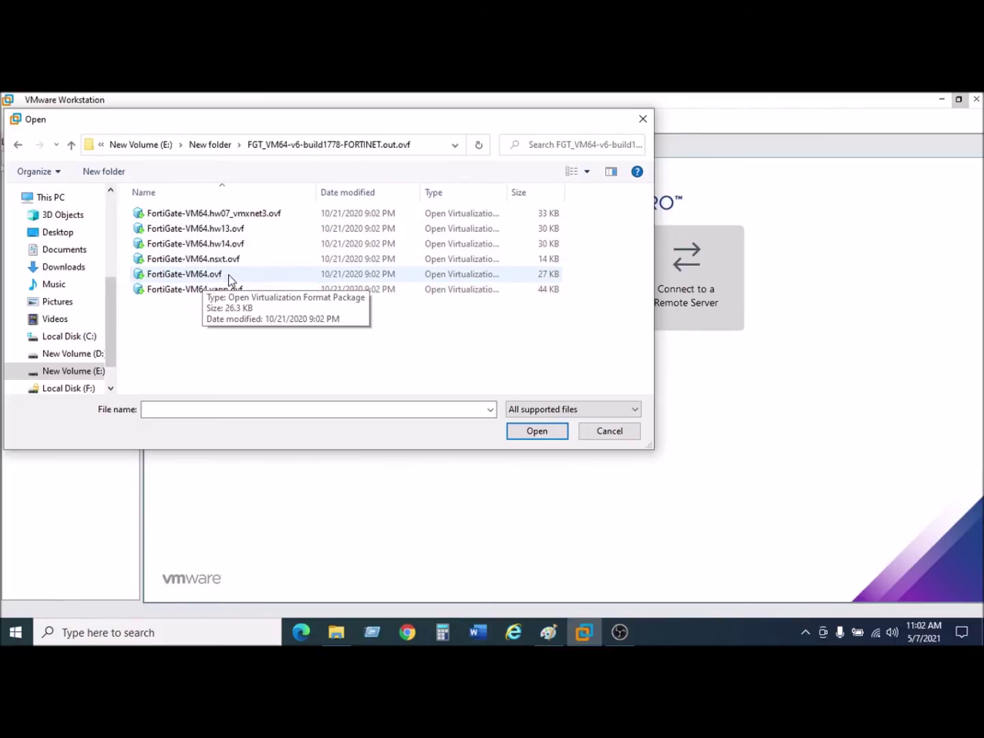
pyautogui.doubleClick(205, 274)
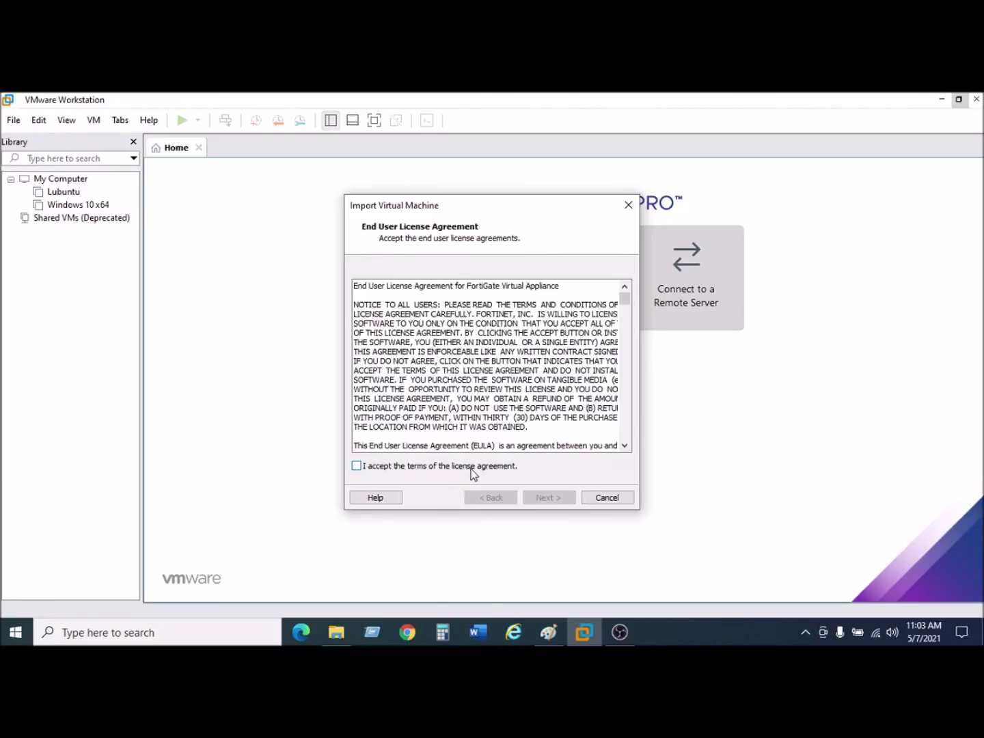
pyautogui.click(358, 467)
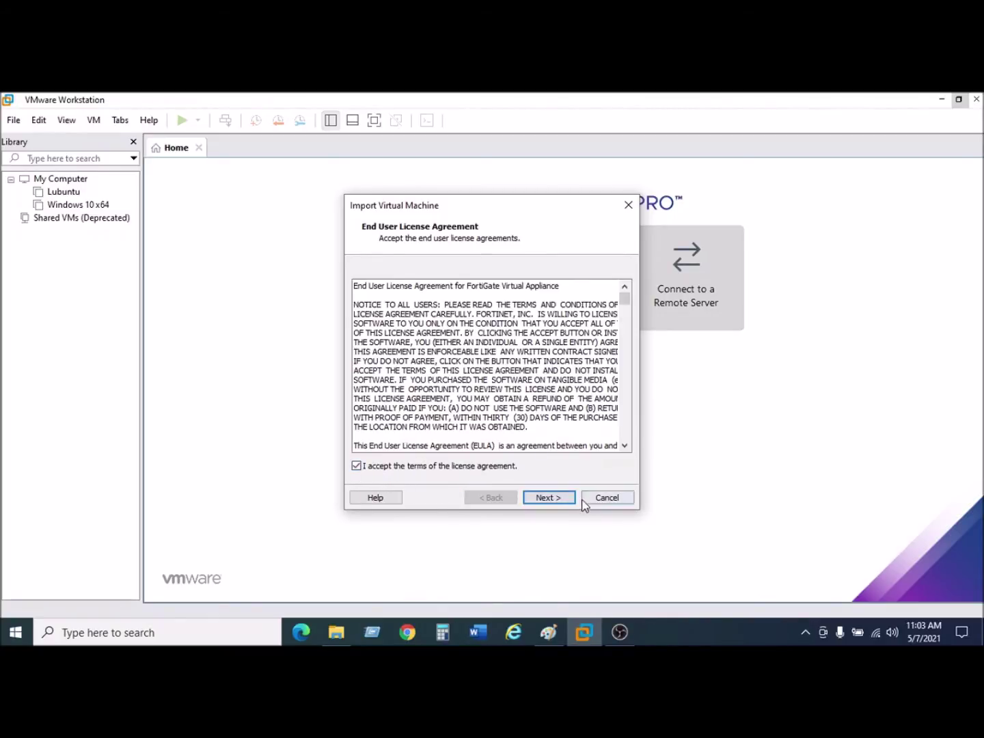
pyautogui.click(550, 500)
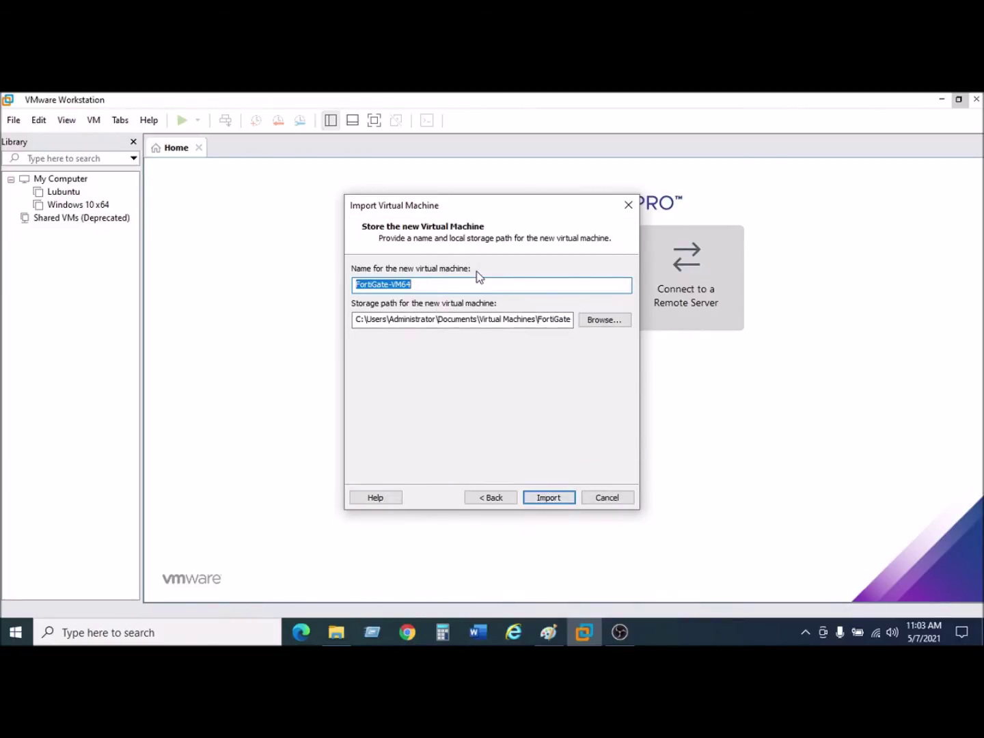
# Replace the prefilled machine name FortiGate-VM64 with FGT VM64.
pyautogui.moveTo(435, 284); pyautogui.dragTo(347, 289)
pyautogui.write('FGT')
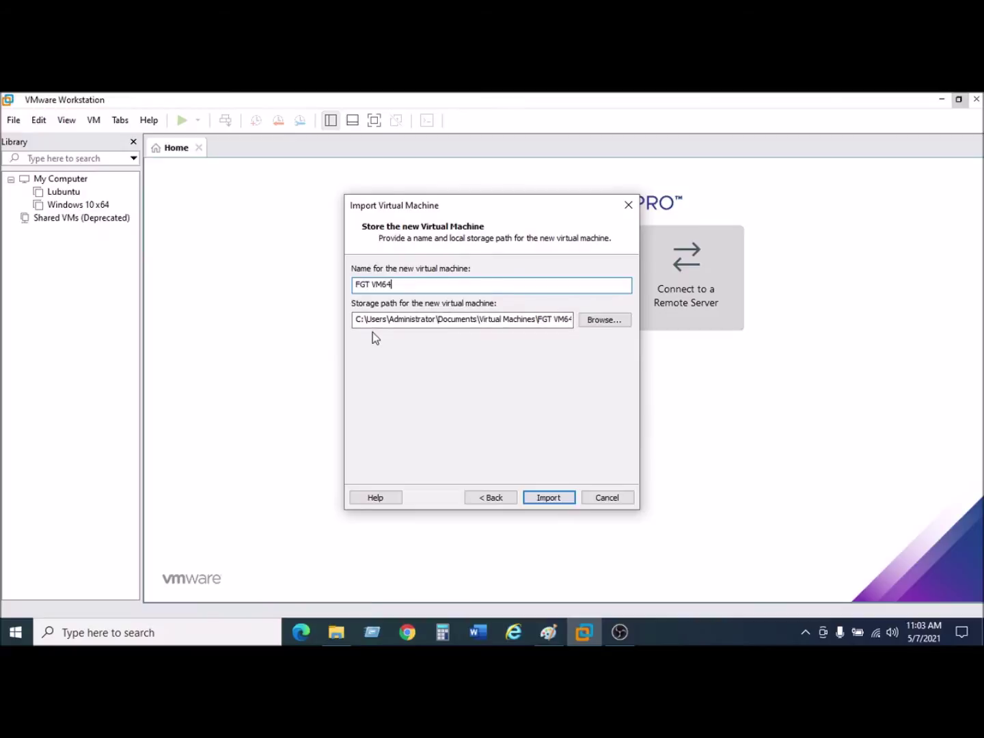
# Create a new FGTVM64 folder on drive E: and use E:\FGTVM64 as the storage path.
pyautogui.click(604, 320)
pyautogui.scroll(-4, 526, 345)
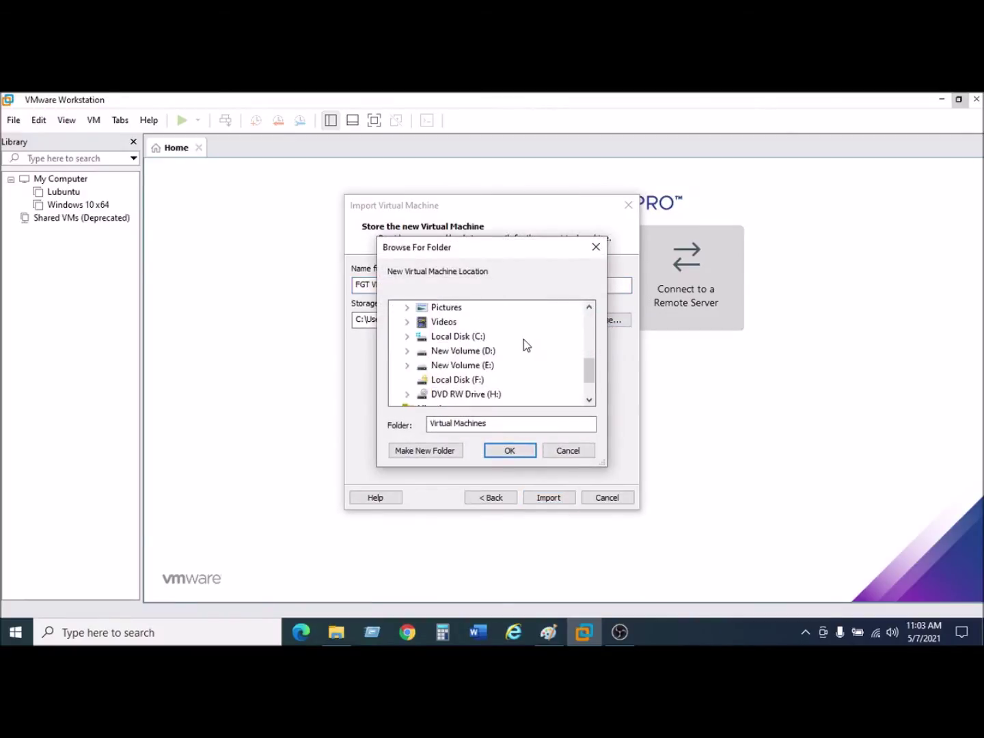
pyautogui.doubleClick(452, 365)
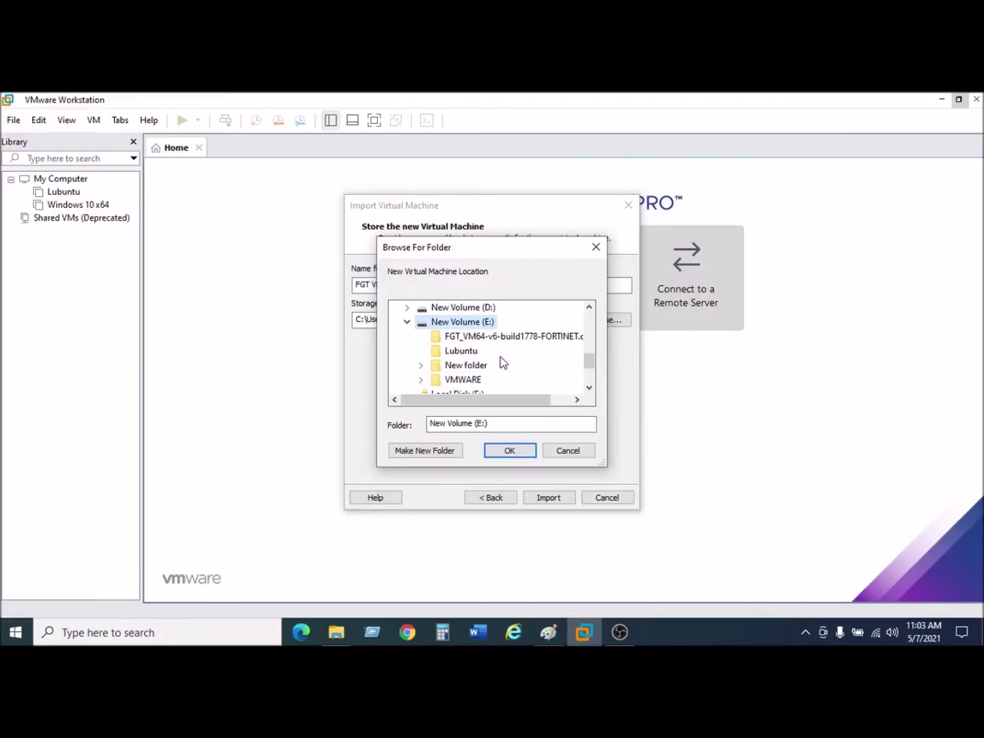
pyautogui.scroll(-1, 501, 354)
pyautogui.scroll(3, 501, 357)
pyautogui.click(424, 452)
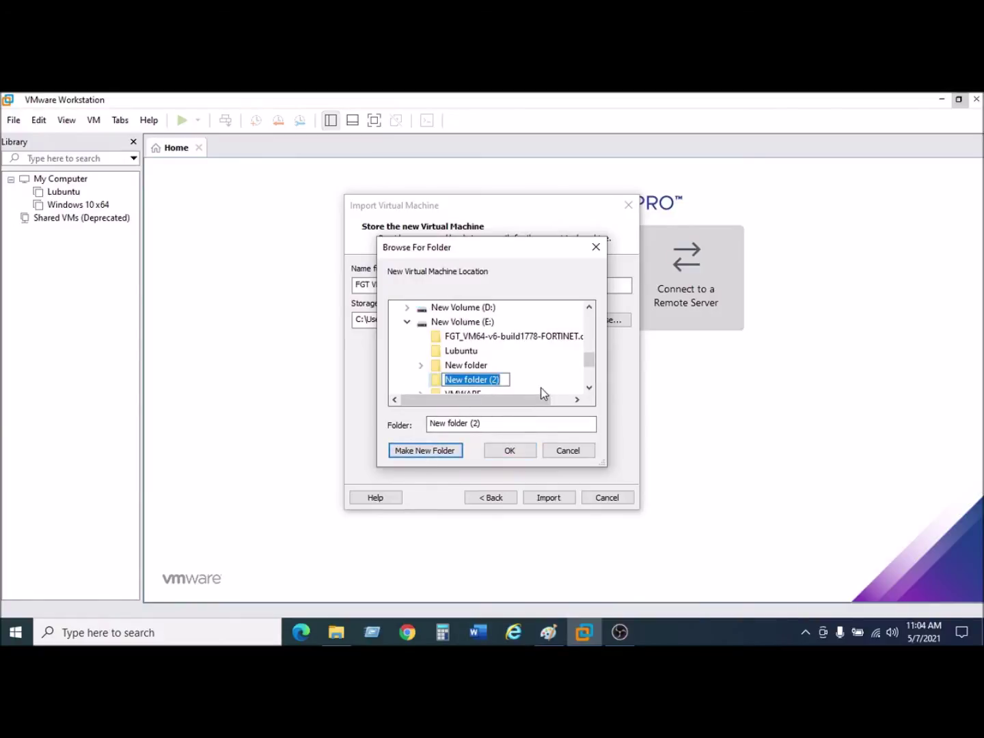
pyautogui.write('F')
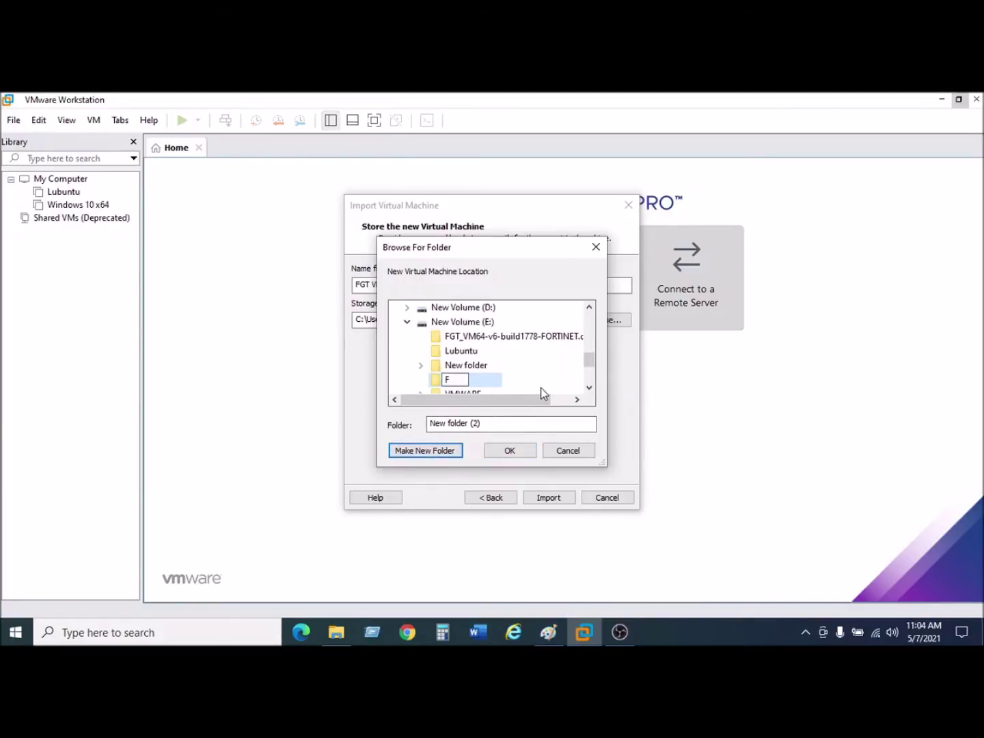
pyautogui.write('GTVM64')
pyautogui.press('Escape')
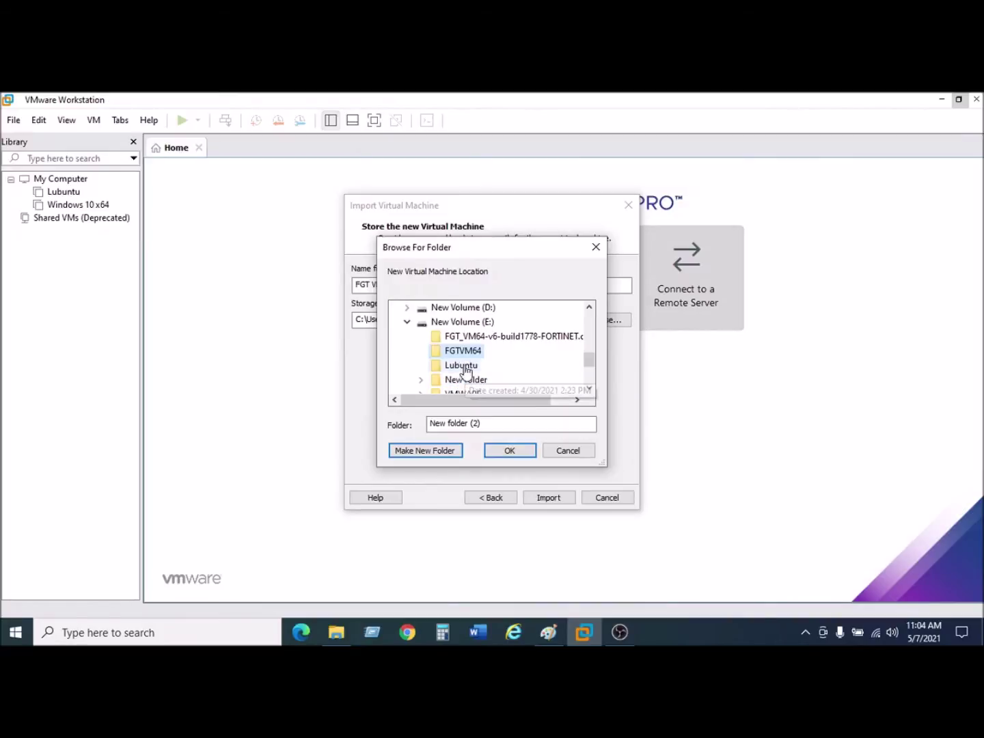
pyautogui.click(512, 452)
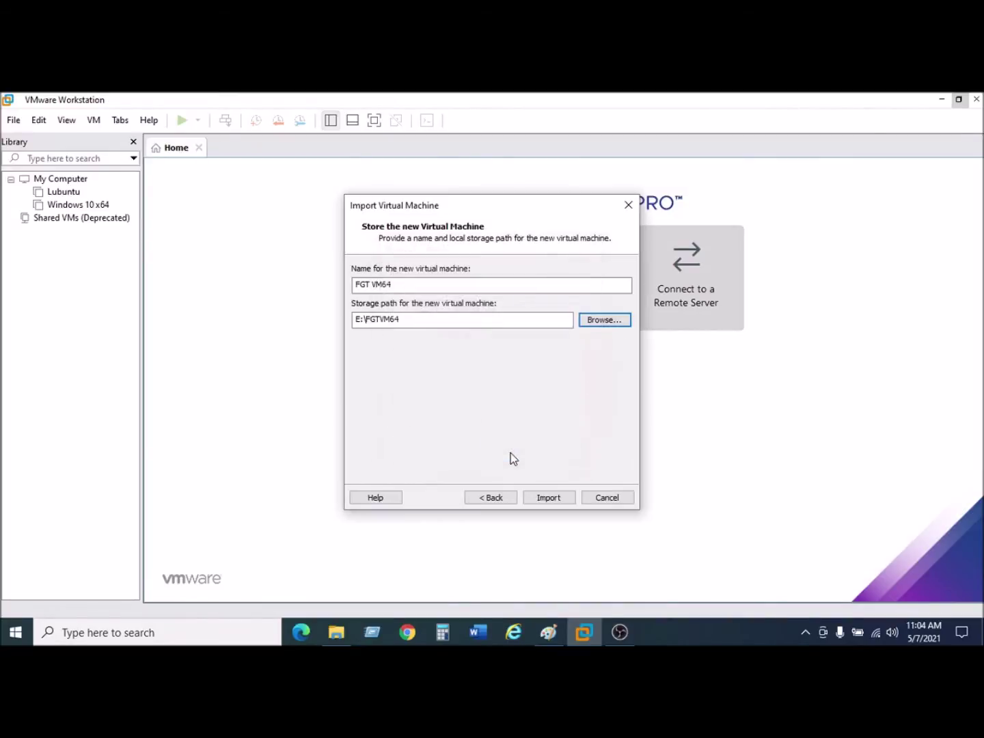
# Import FGT VM64 into the library and bring up the Lab Netw.png diagram in Paint.
pyautogui.click(549, 499)
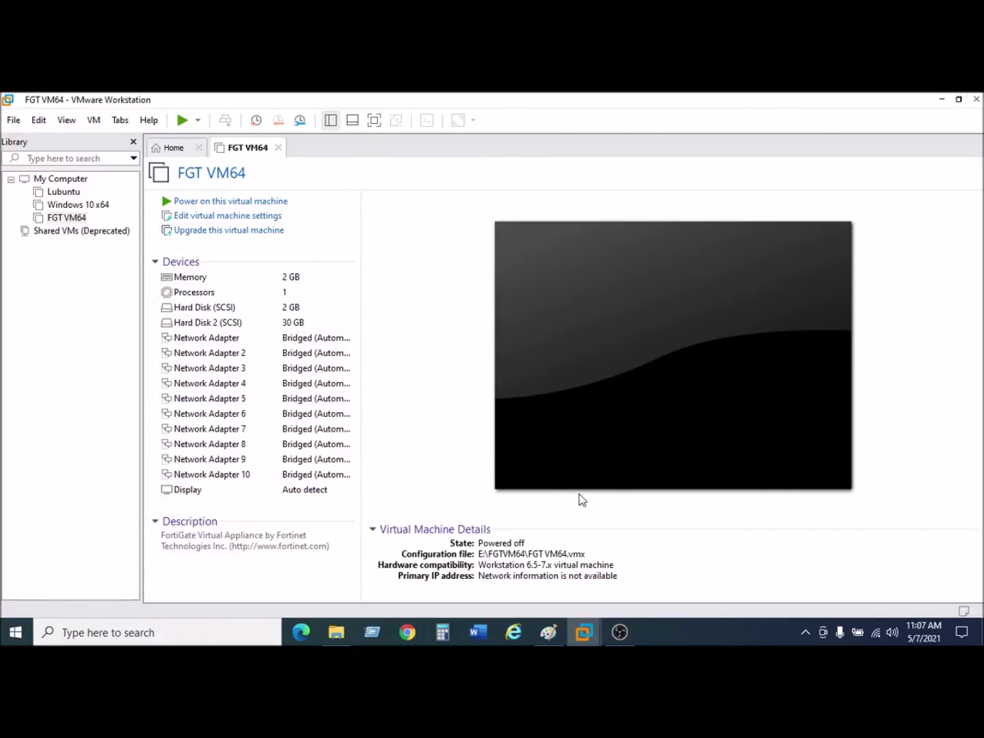
pyautogui.click(547, 640)
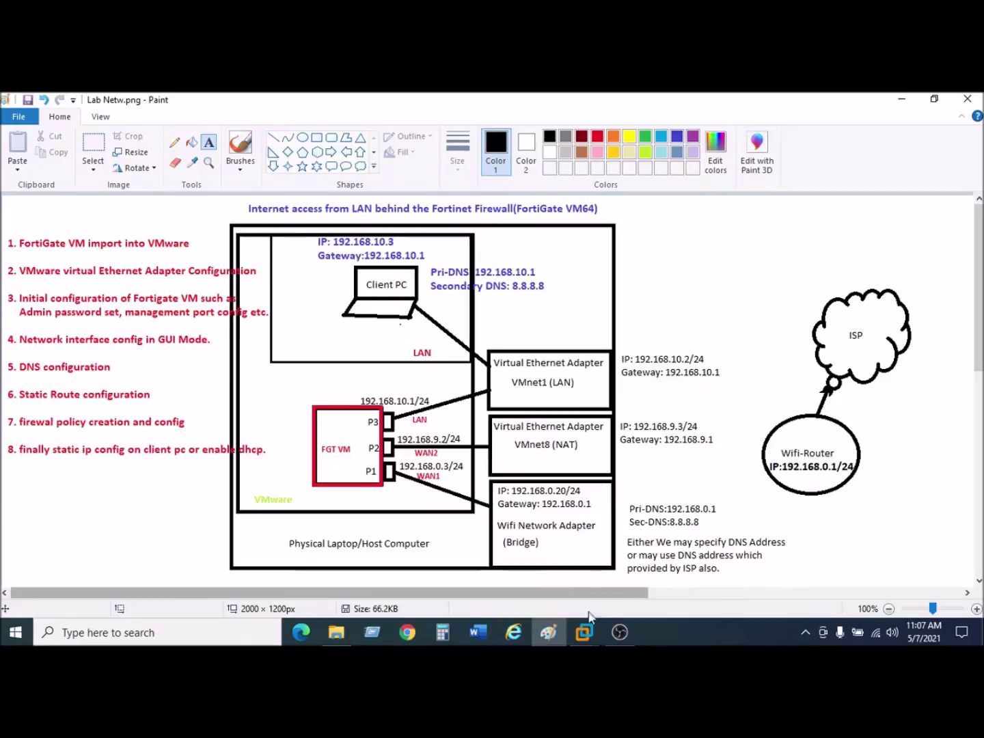
# Return from the Paint diagram to the powered-off FGT VM64 machine in VMware Workstation.
pyautogui.moveTo(583, 632)
pyautogui.click(655, 545)
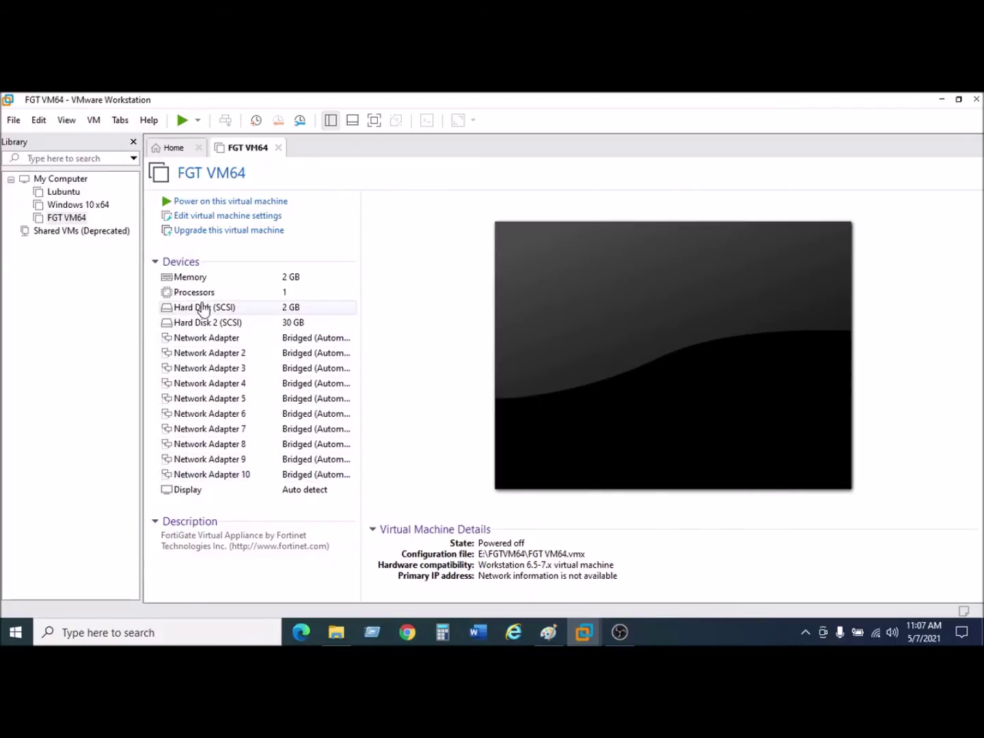
# Keep the first adapter bridged with 'Replicate physical network connection state' enabled, then view the diagram.
pyautogui.click(305, 347)
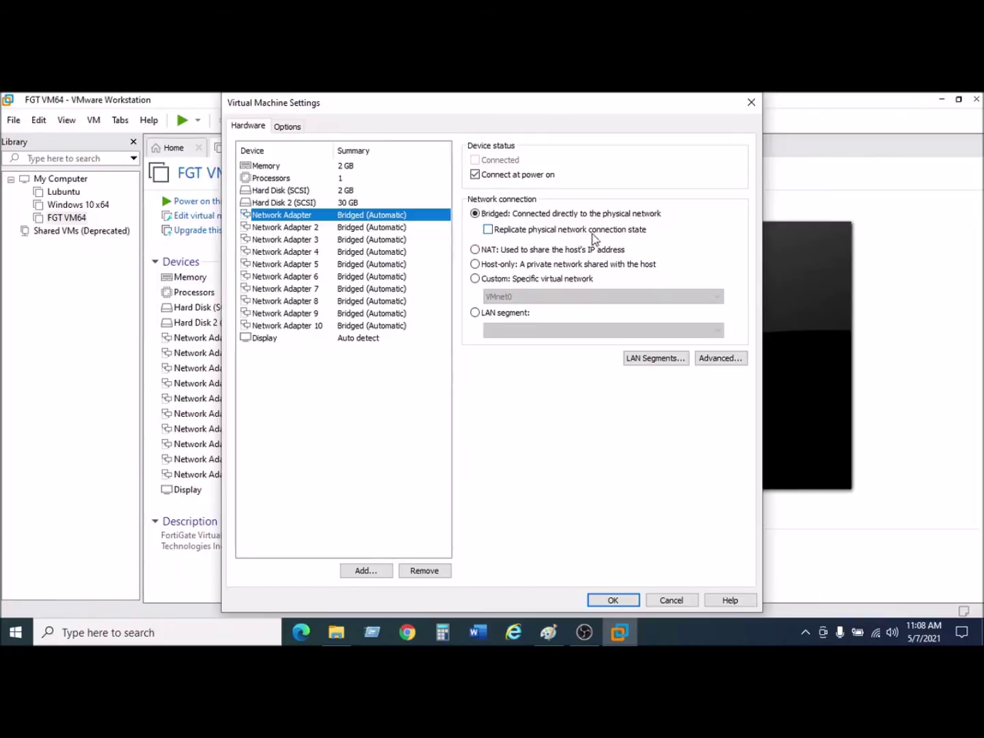
pyautogui.click(489, 231)
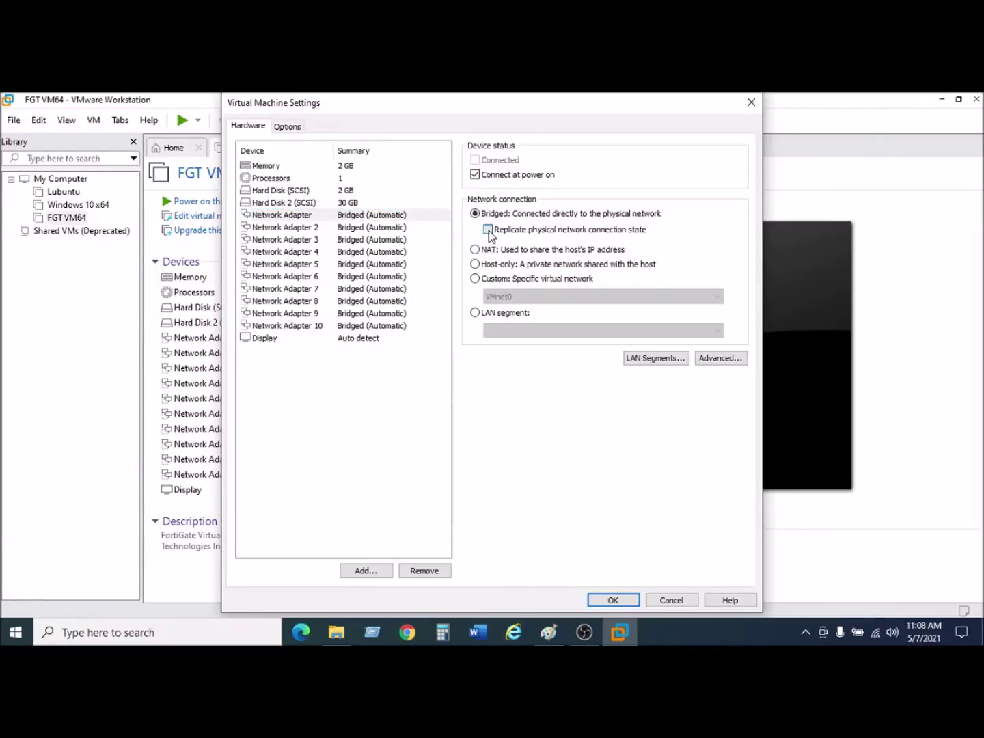
pyautogui.click(613, 599)
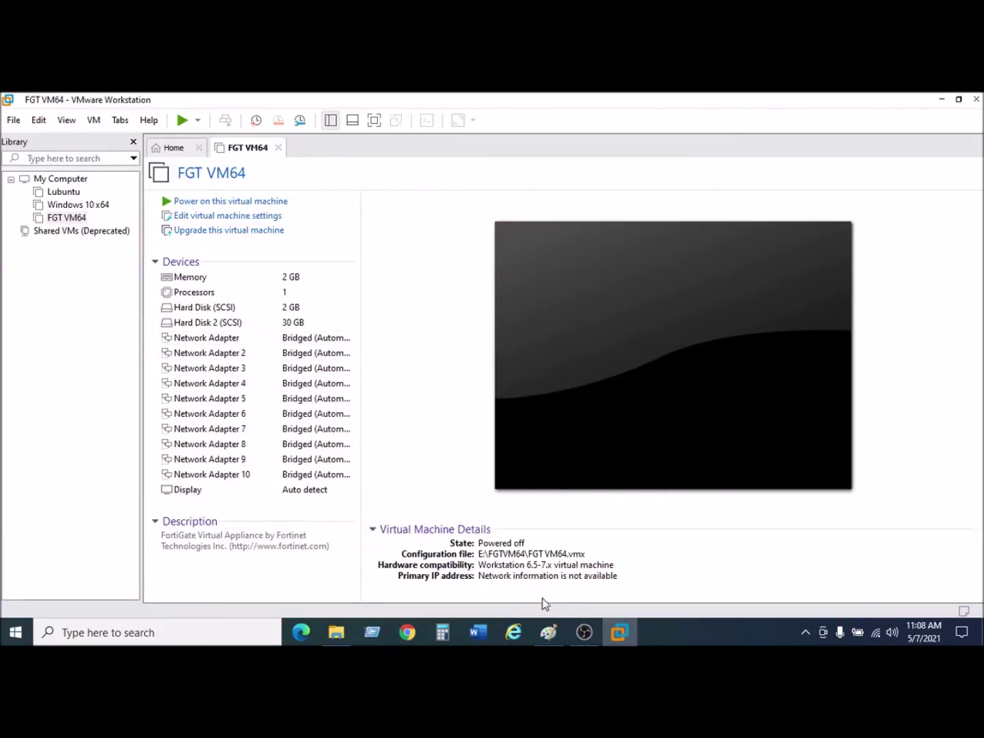
pyautogui.click(549, 631)
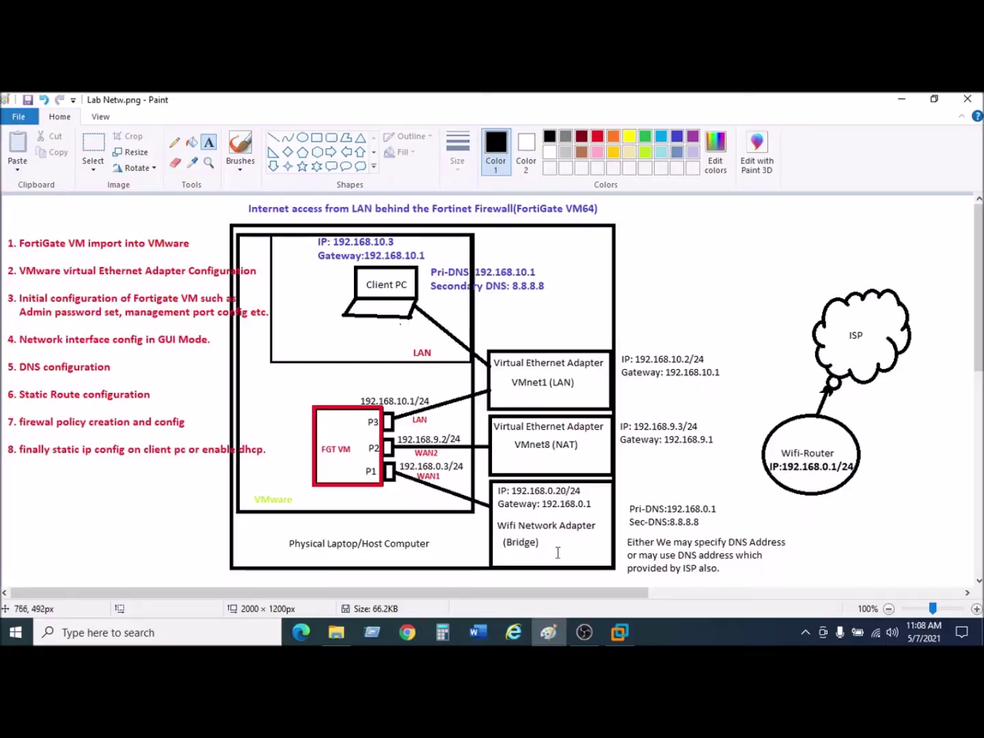
# Switch back to the FGT VM64 page in VMware Workstation.
pyautogui.click(555, 632)
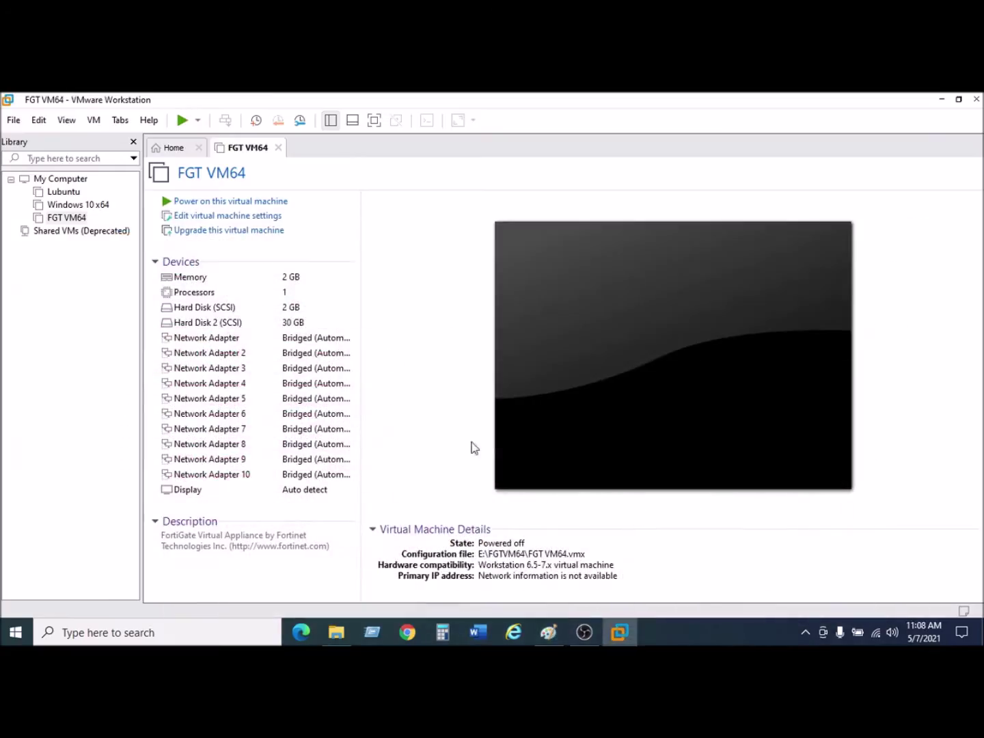
# Set Network Adapter 2 to Custom: Specific virtual network VMnet8 (NAT).
pyautogui.doubleClick(305, 353)
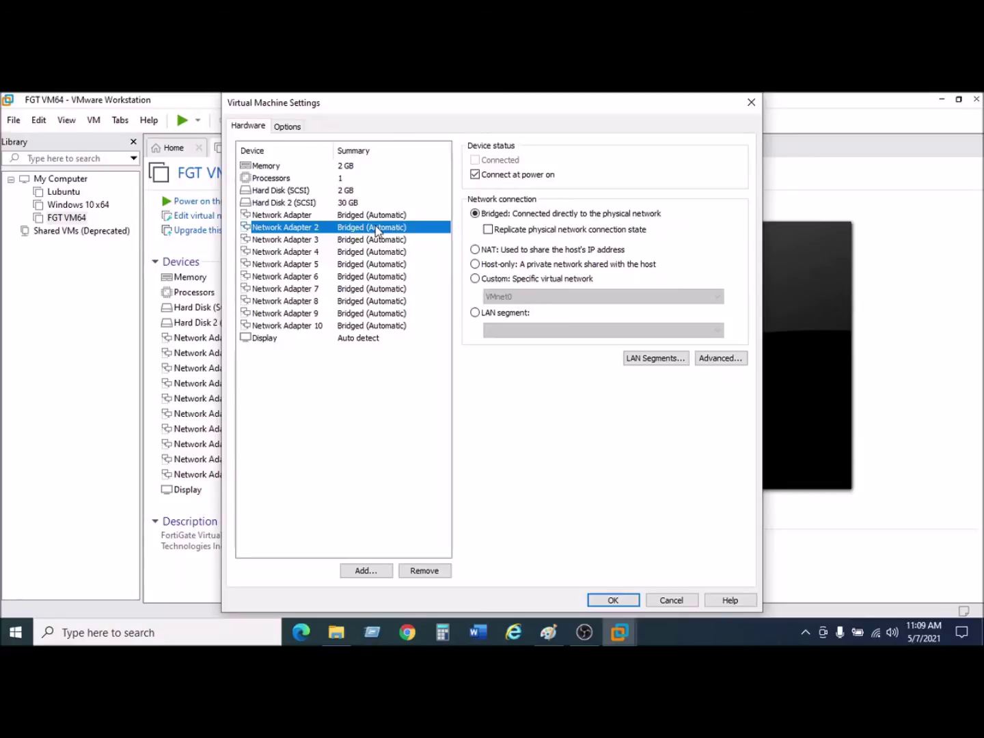
pyautogui.click(476, 250)
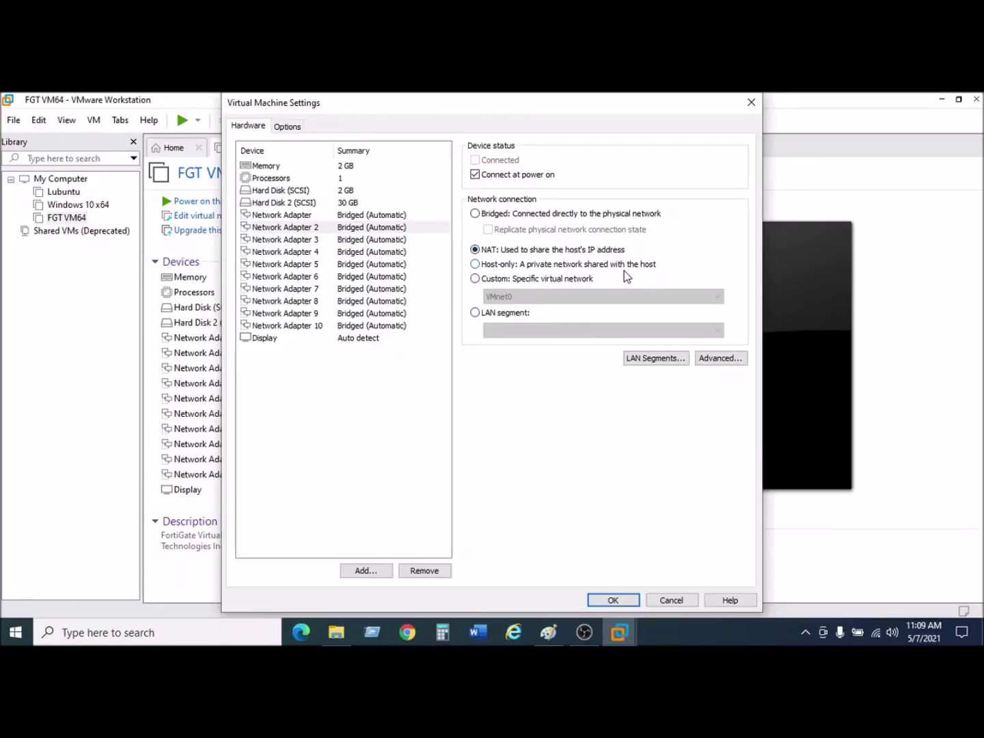
pyautogui.click(475, 281)
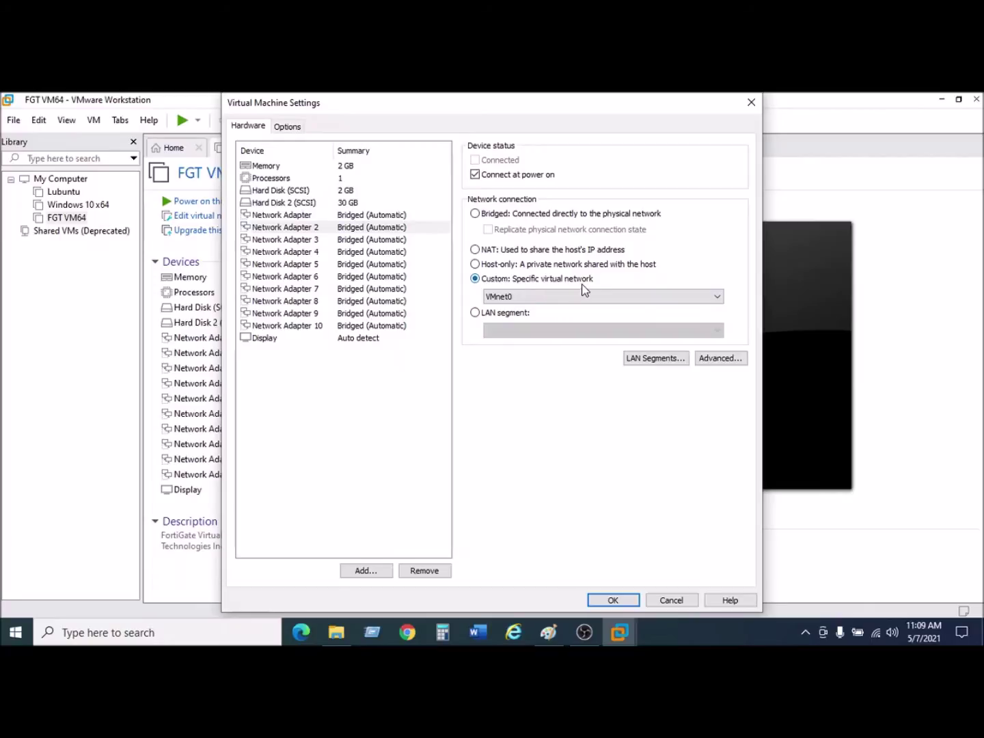
pyautogui.click(568, 297)
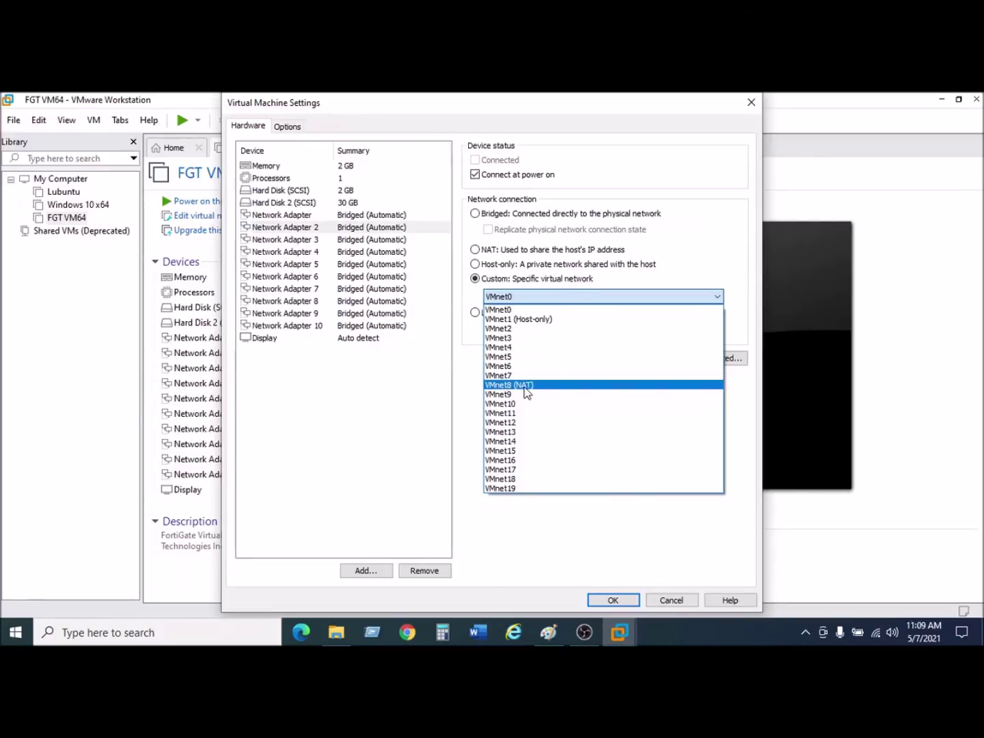
pyautogui.click(527, 386)
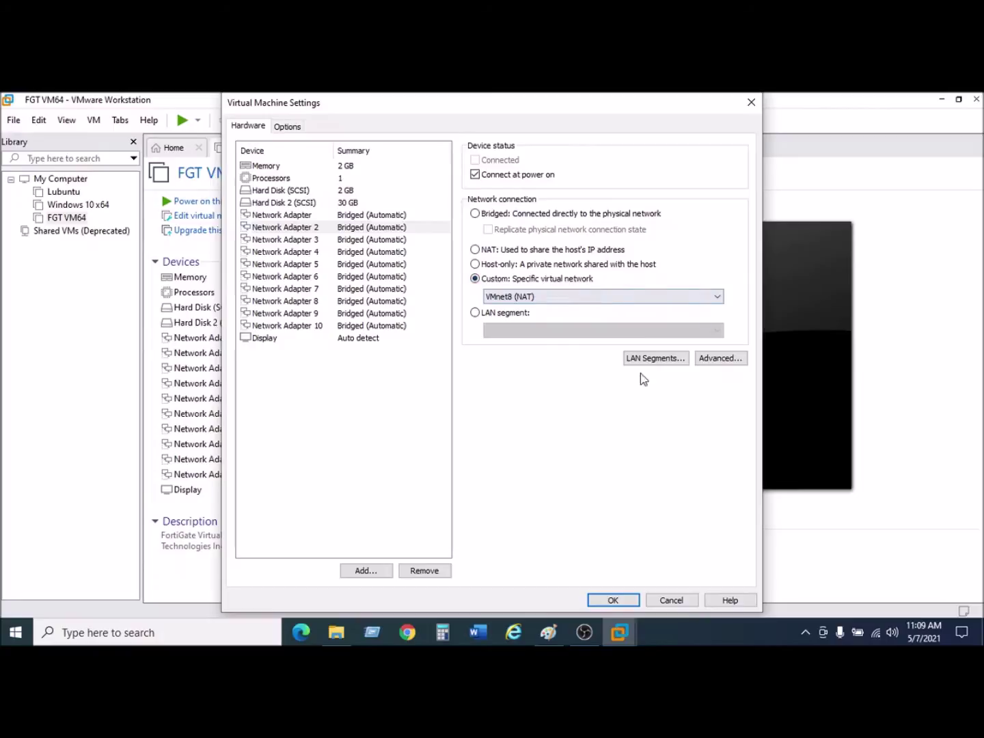
pyautogui.click(607, 599)
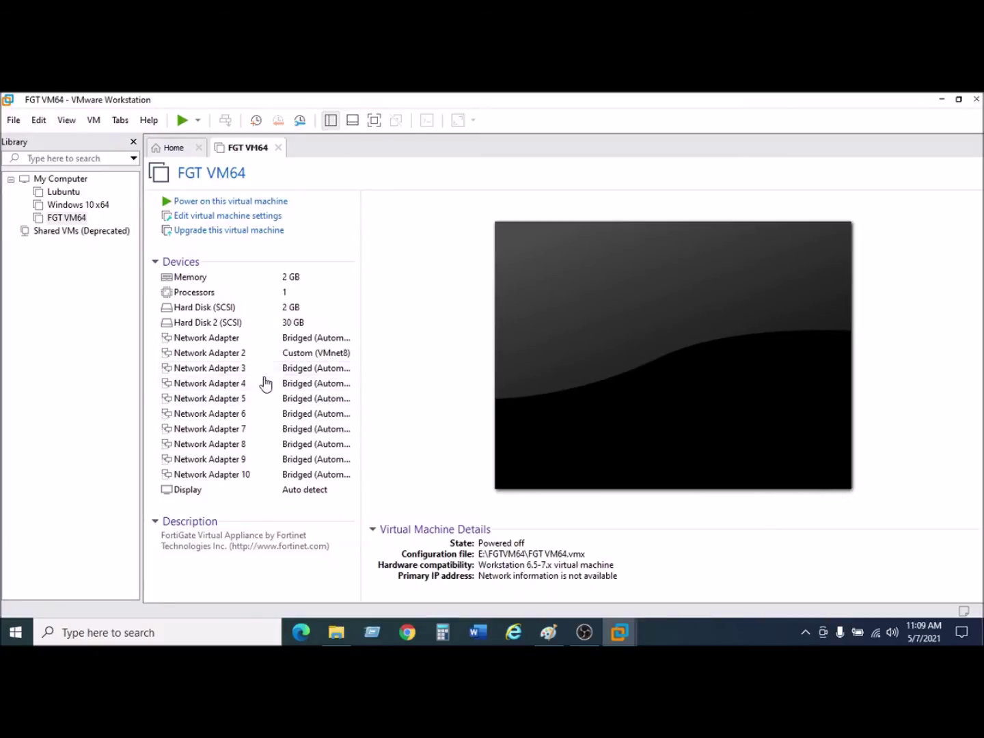
# Connect Network Adapter 3 to LAN segment LAN1 and open the Global LAN Segments list.
pyautogui.click(315, 374)
pyautogui.doubleClick(314, 374)
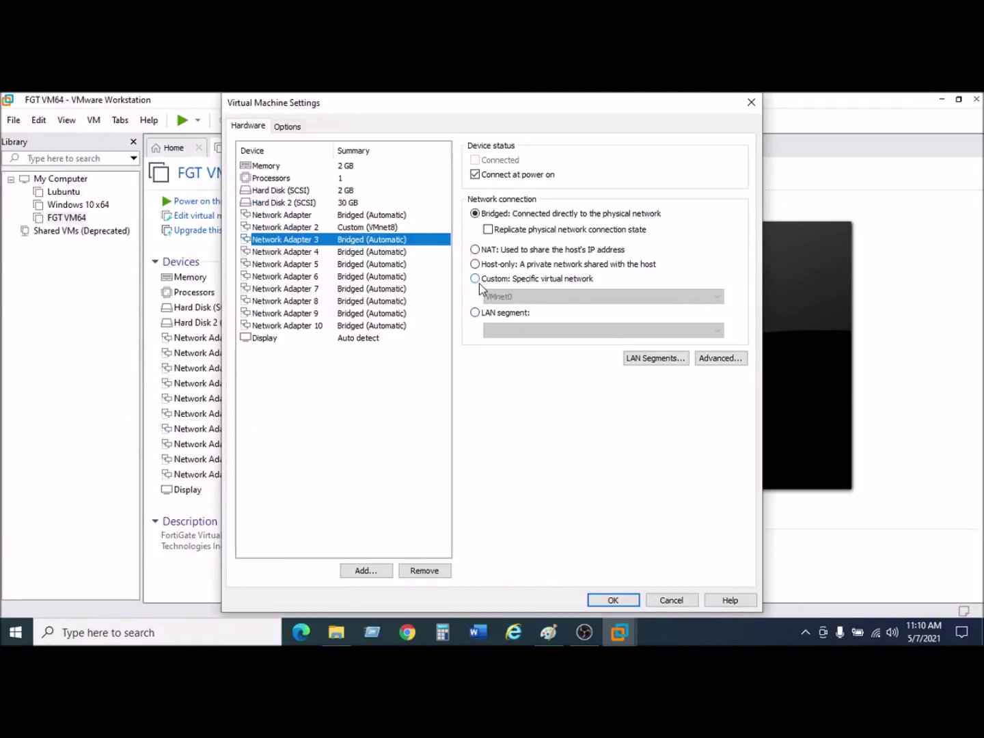
pyautogui.click(476, 280)
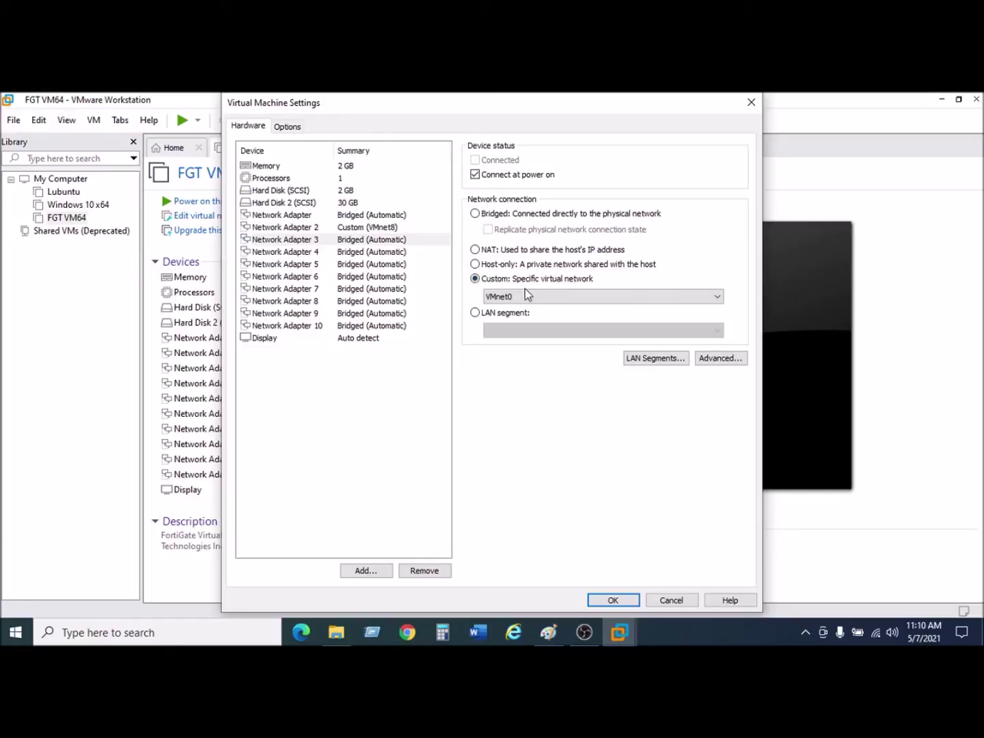
pyautogui.click(594, 297)
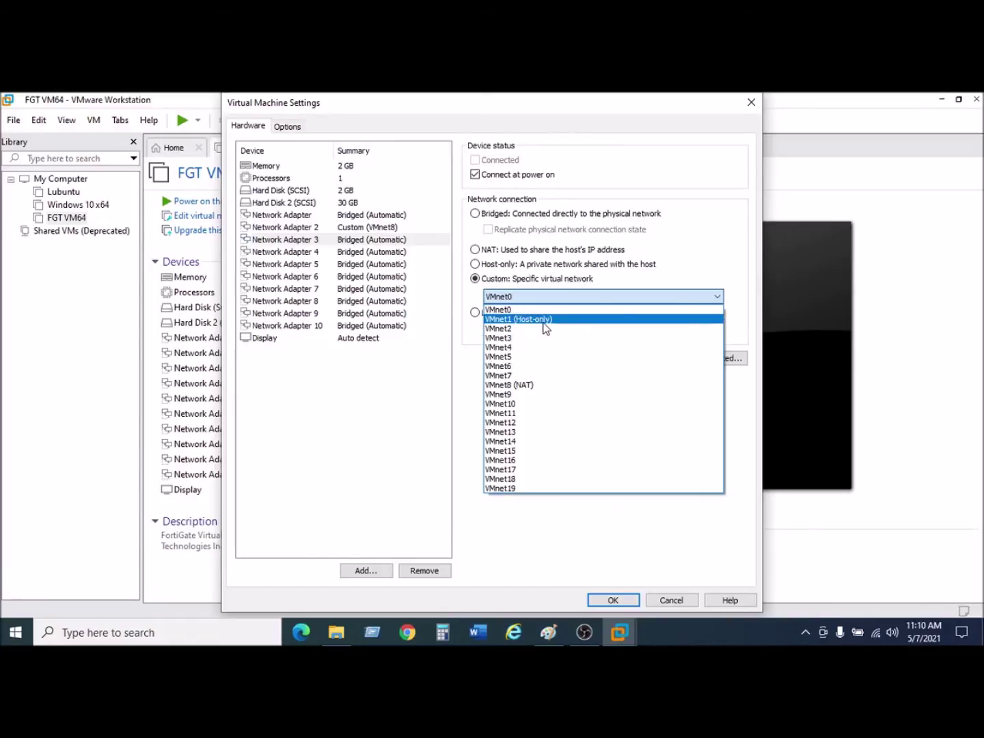
pyautogui.click(591, 280)
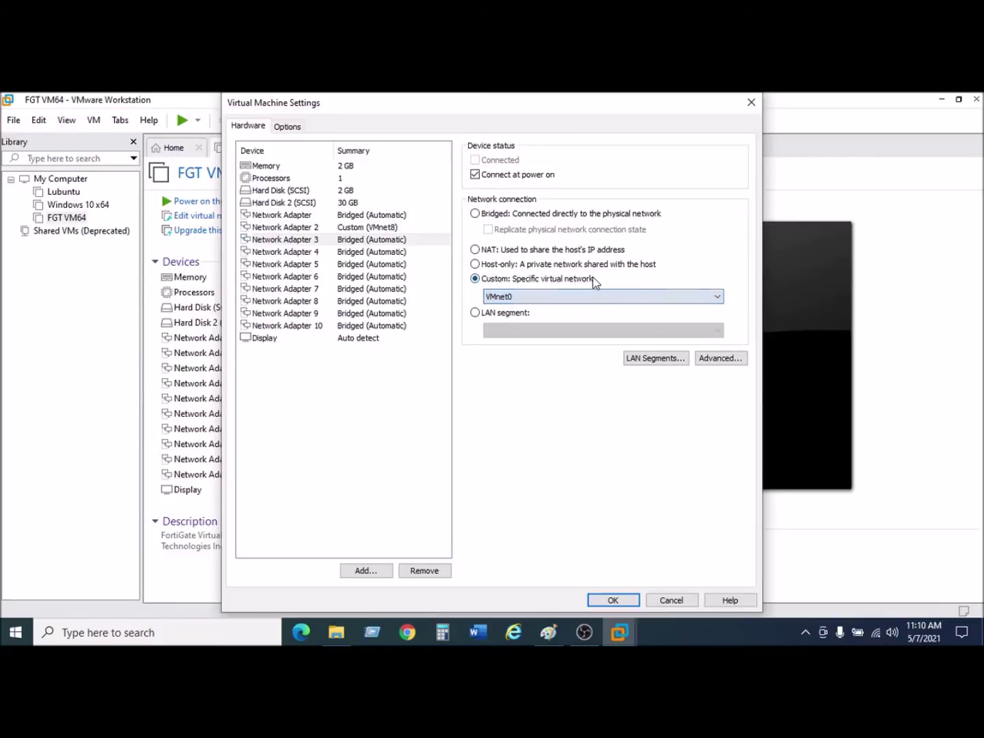
pyautogui.click(474, 313)
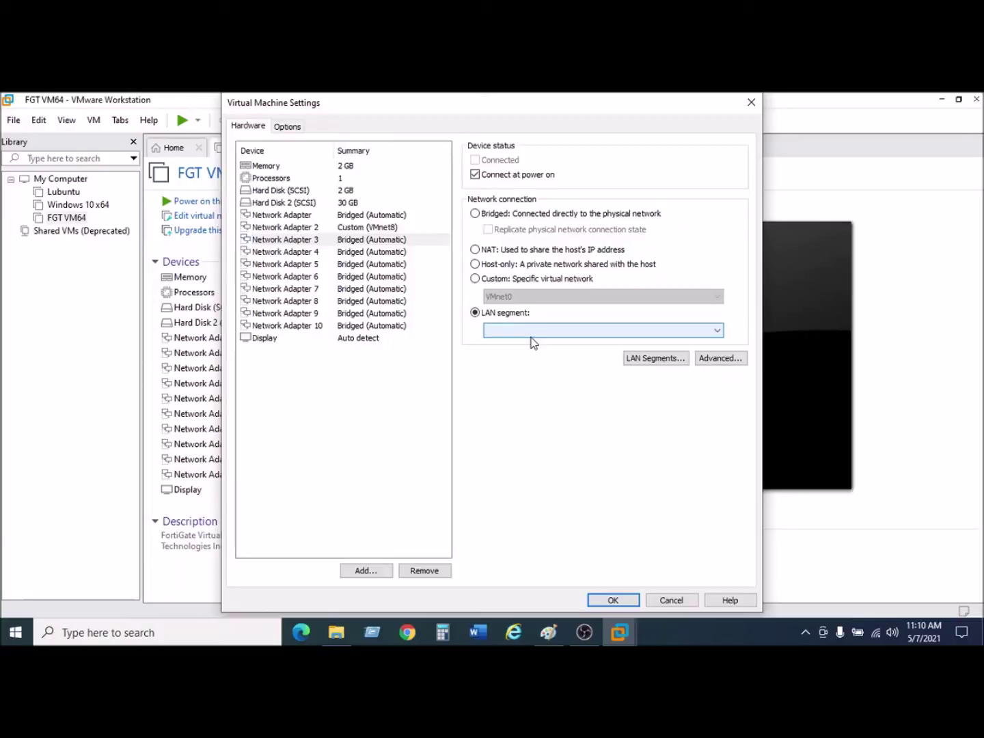
pyautogui.click(529, 329)
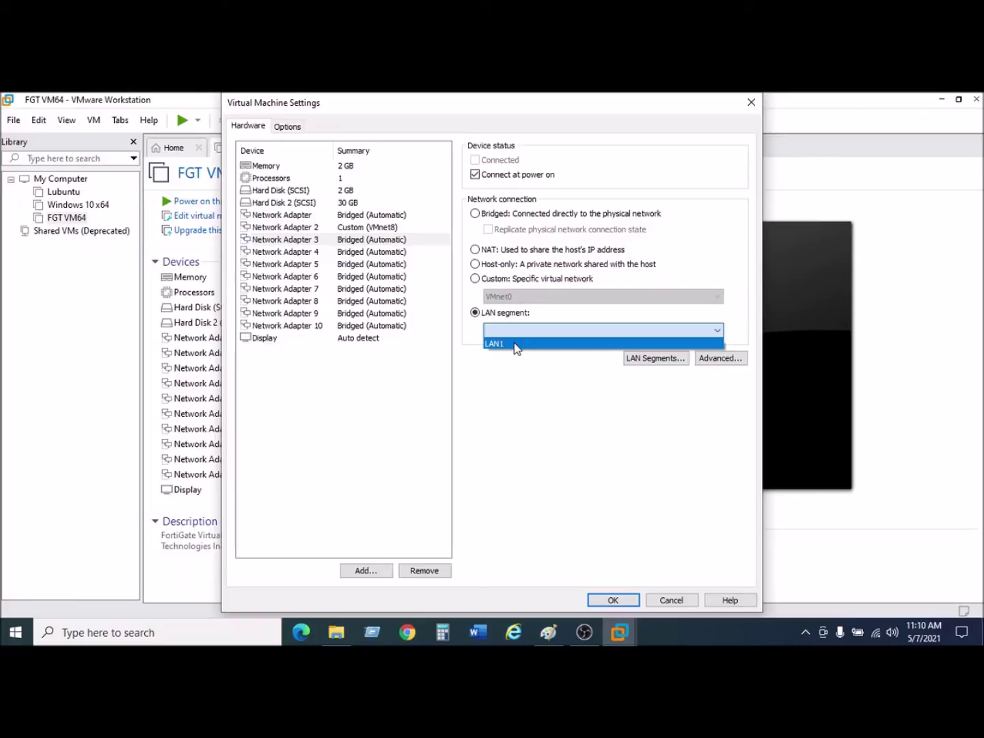
pyautogui.click(513, 343)
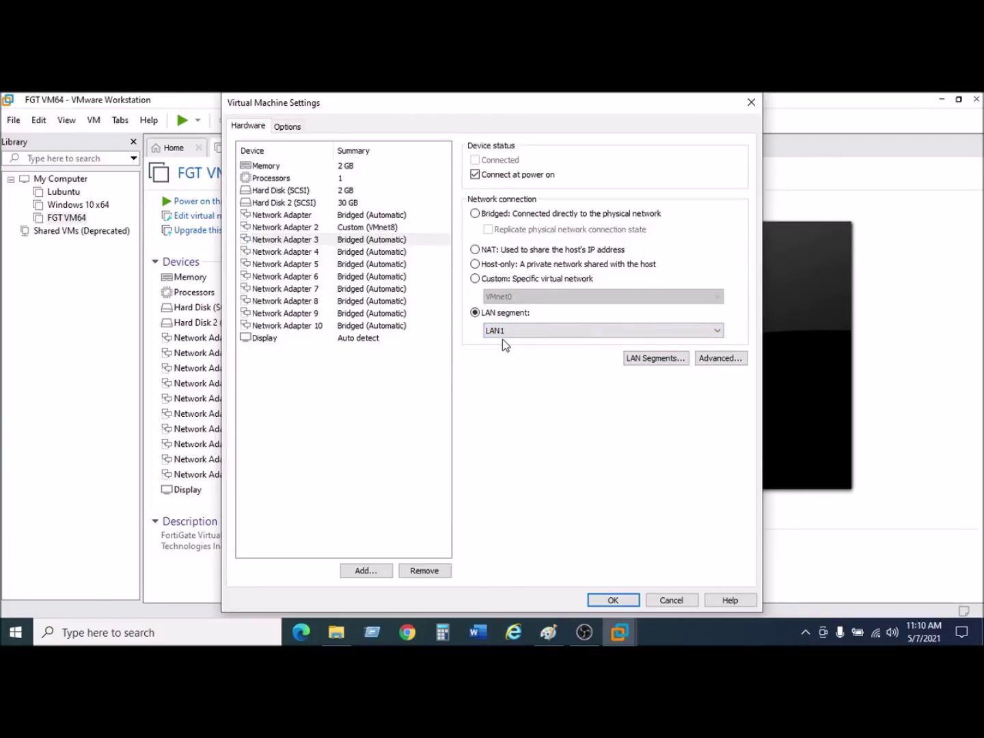
pyautogui.click(653, 359)
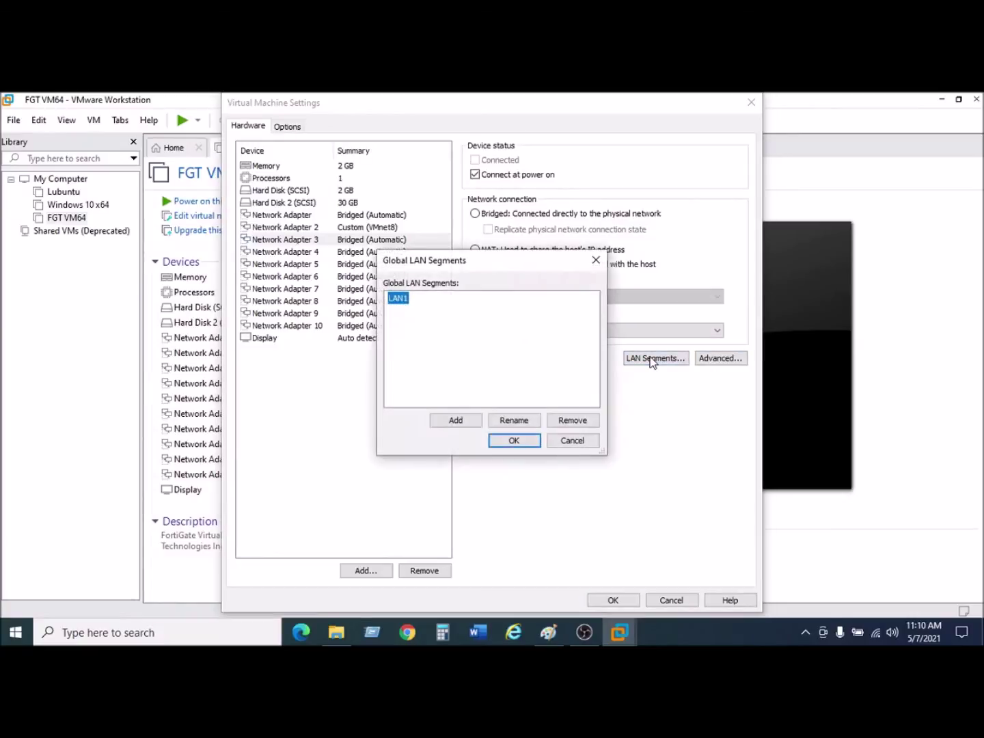
# Add a new LAN segment and save Network Adapter 3 with it in the VM settings.
pyautogui.click(456, 421)
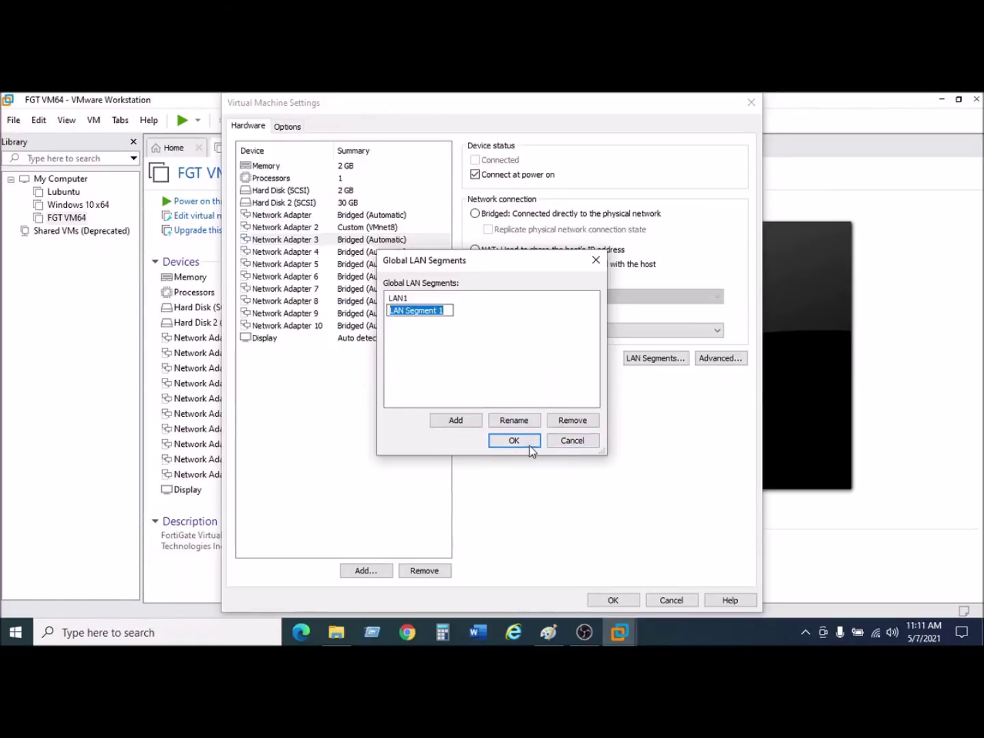
pyautogui.click(572, 440)
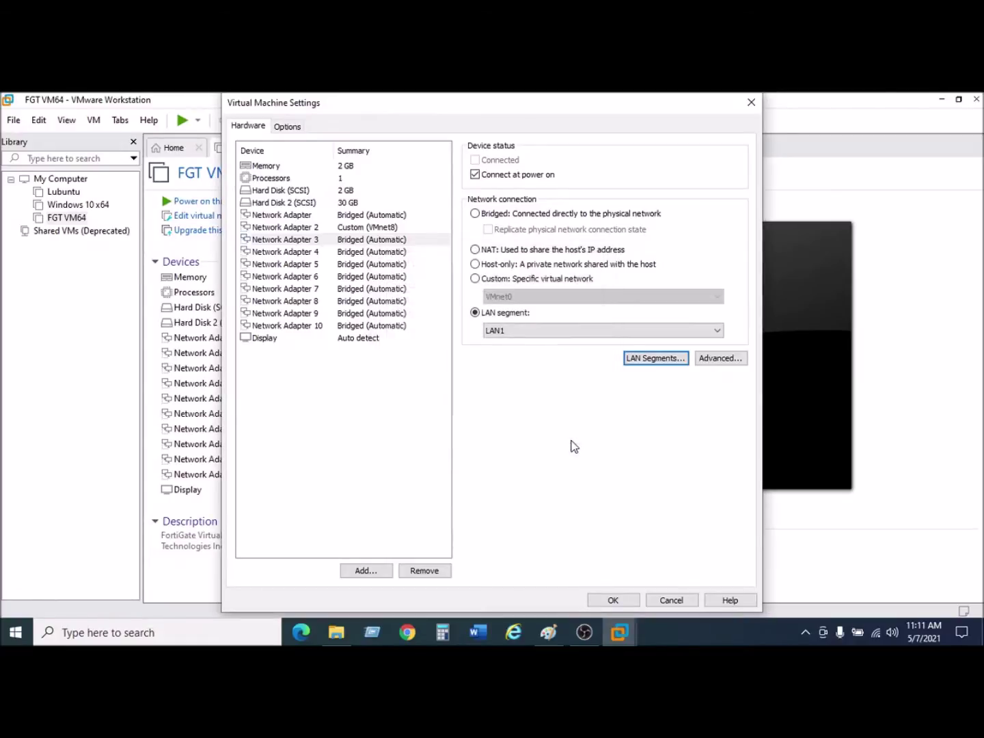
pyautogui.click(613, 599)
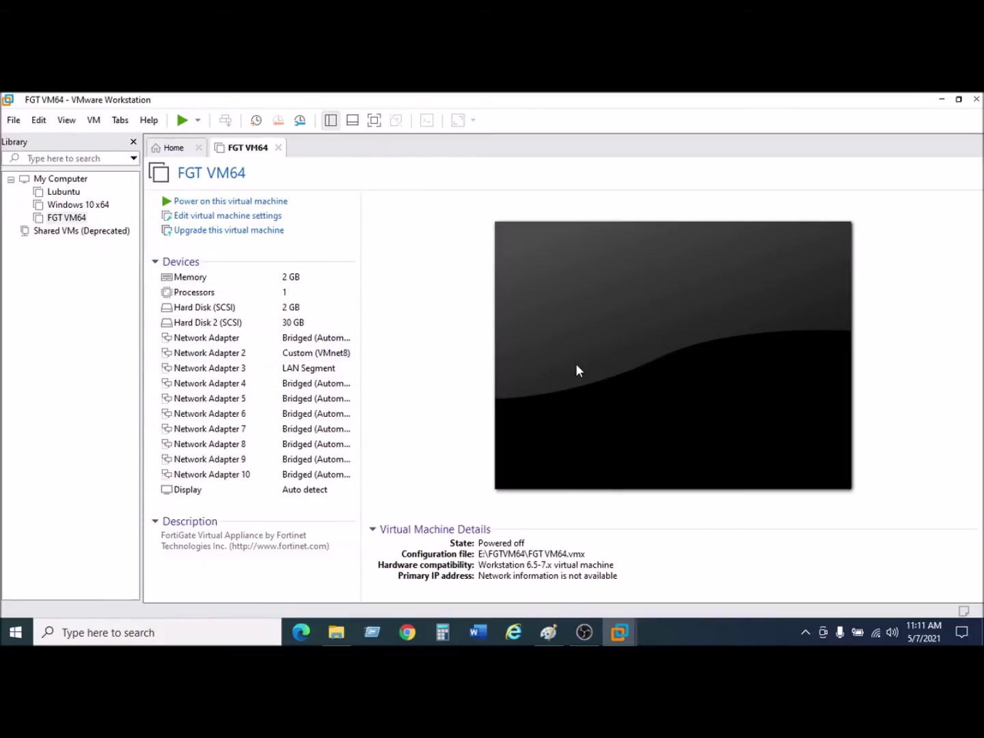
# Bring the Lab Netw.png diagram in Paint to the front.
pyautogui.click(550, 631)
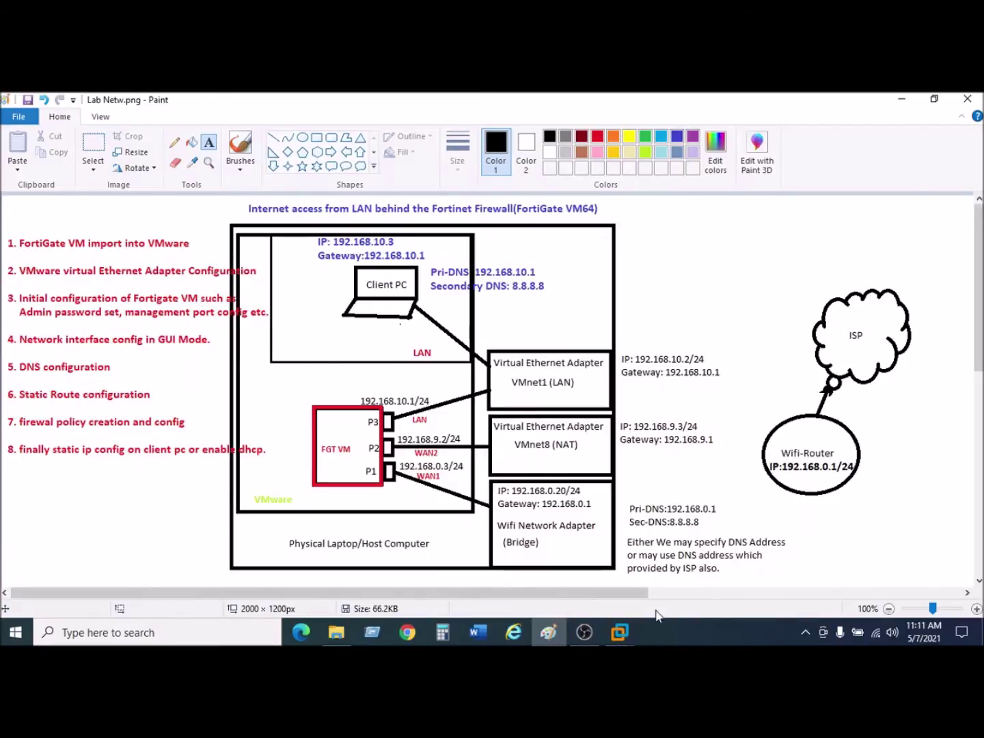
# Return to the FGT VM64 window from its taskbar preview.
pyautogui.moveTo(629, 630)
pyautogui.click(688, 569)
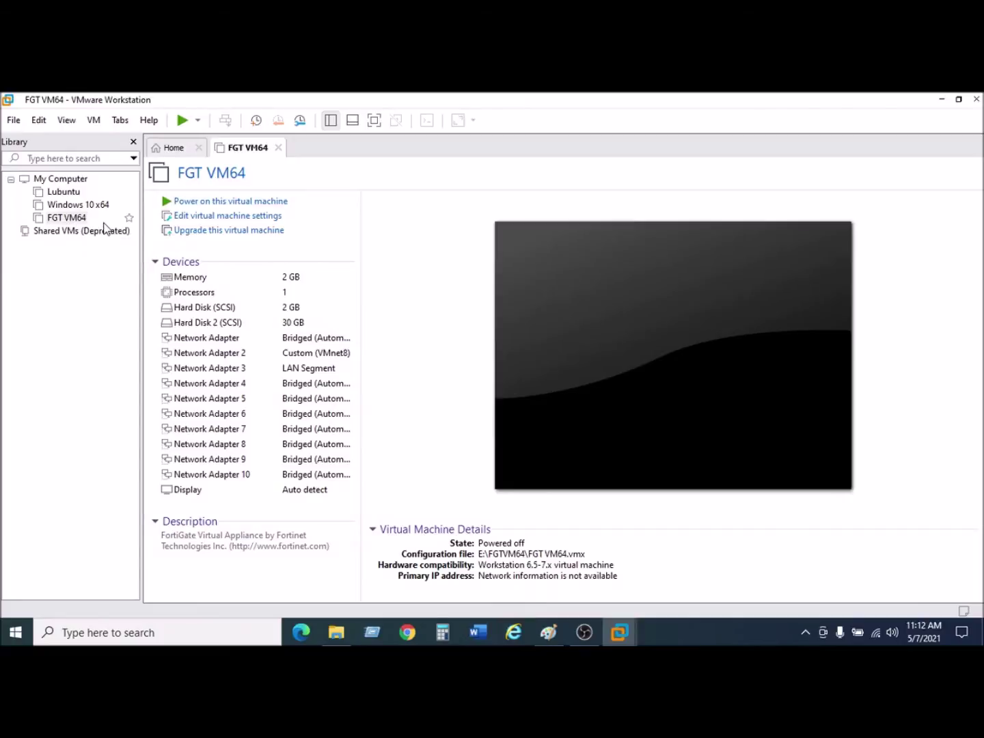
# Power on FGT VM64 and let it boot to the FortiGate-VM64 login prompt.
pyautogui.click(202, 205)
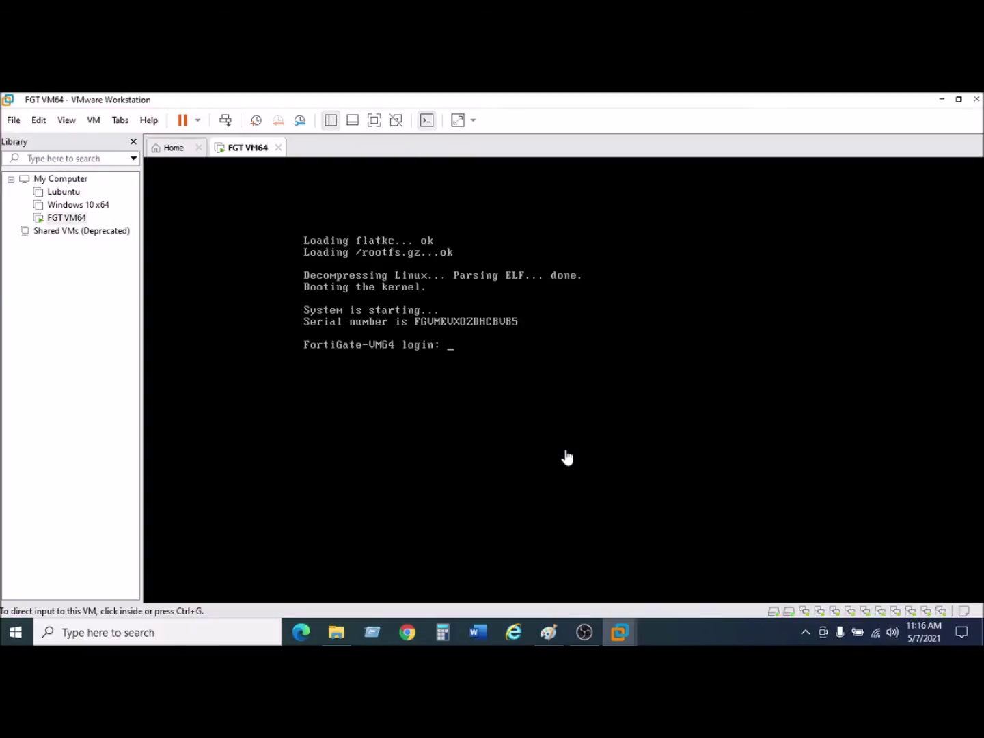
# Log in to the FortiGate console as admin and set a new administrator password.
pyautogui.click(606, 355)
pyautogui.write('admin')
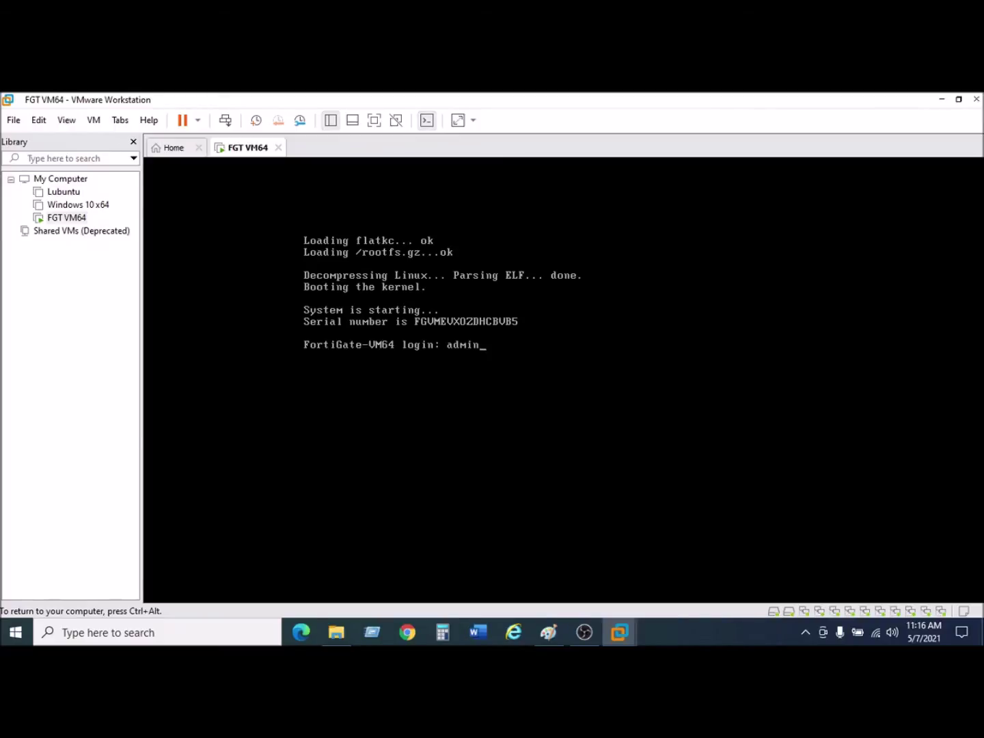
pyautogui.press('Return')
pyautogui.press('Return')
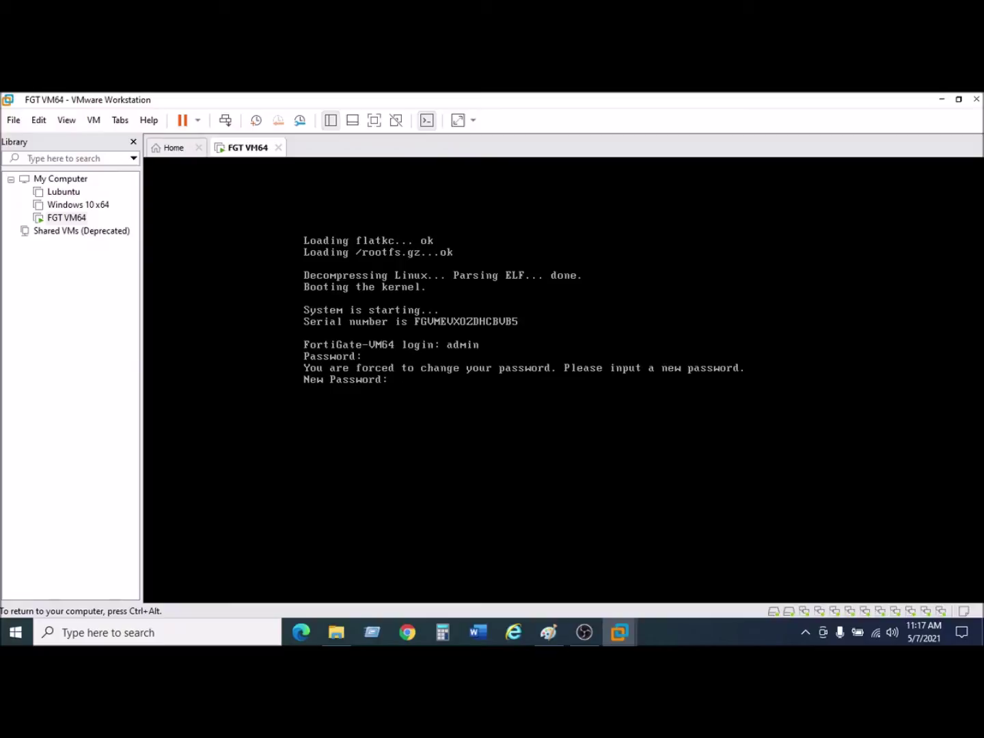
pyautogui.press('Return')
pyautogui.write('asdf')
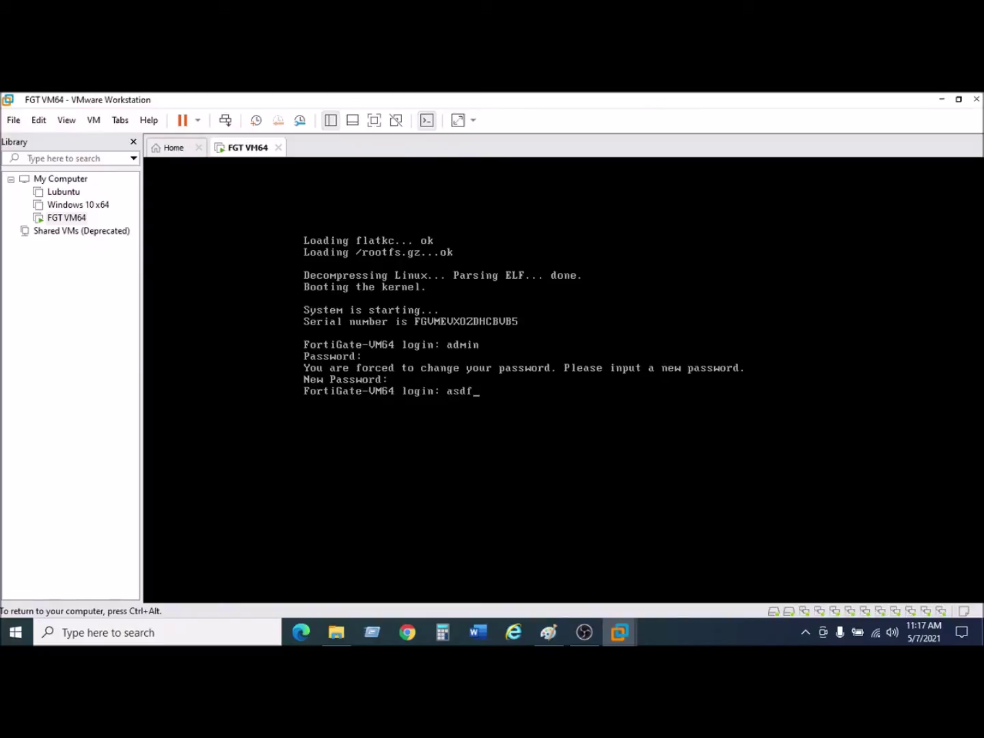
pyautogui.press('BackSpace')
pyautogui.press('BackSpace')
pyautogui.press('BackSpace')
pyautogui.press('BackSpace')
pyautogui.write('admin')
pyautogui.press('Return')
pyautogui.press('Return')
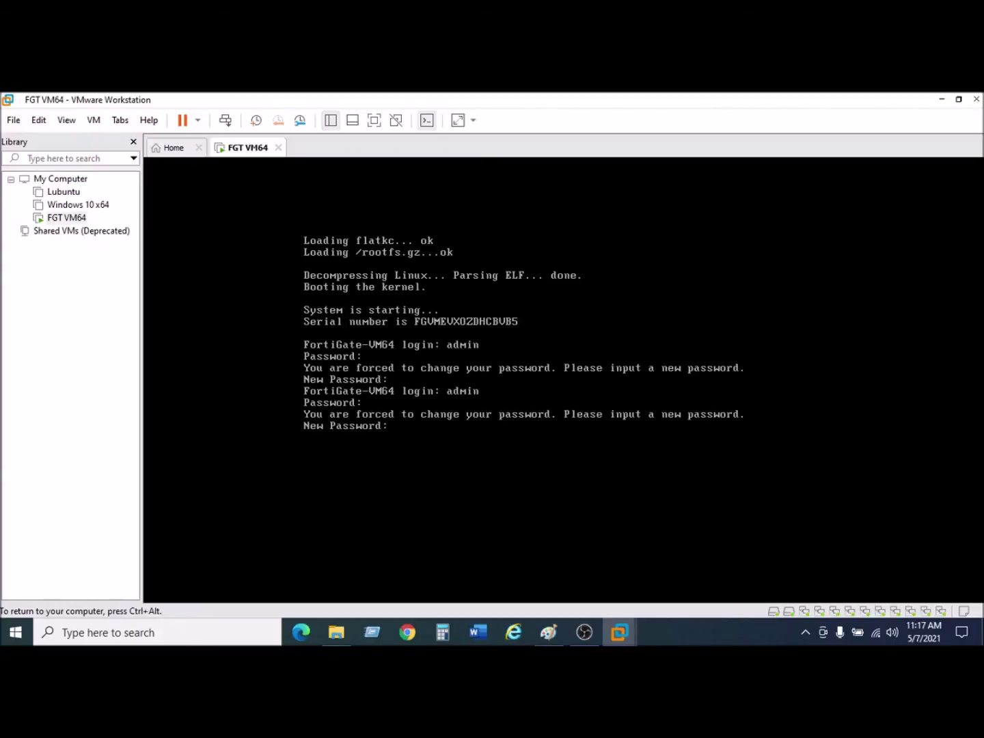
pyautogui.press('Return')
pyautogui.press('Return')
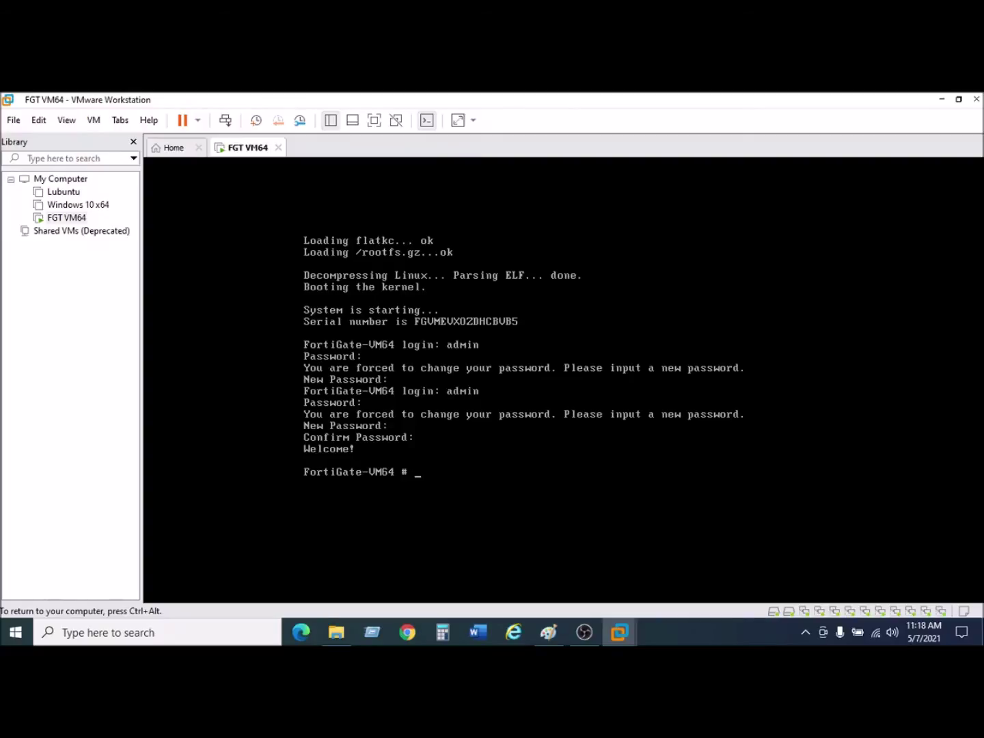
# Check the system date with 'execute date', then enter 'config system interface'.
pyautogui.write('execute date')
pyautogui.press('Return')
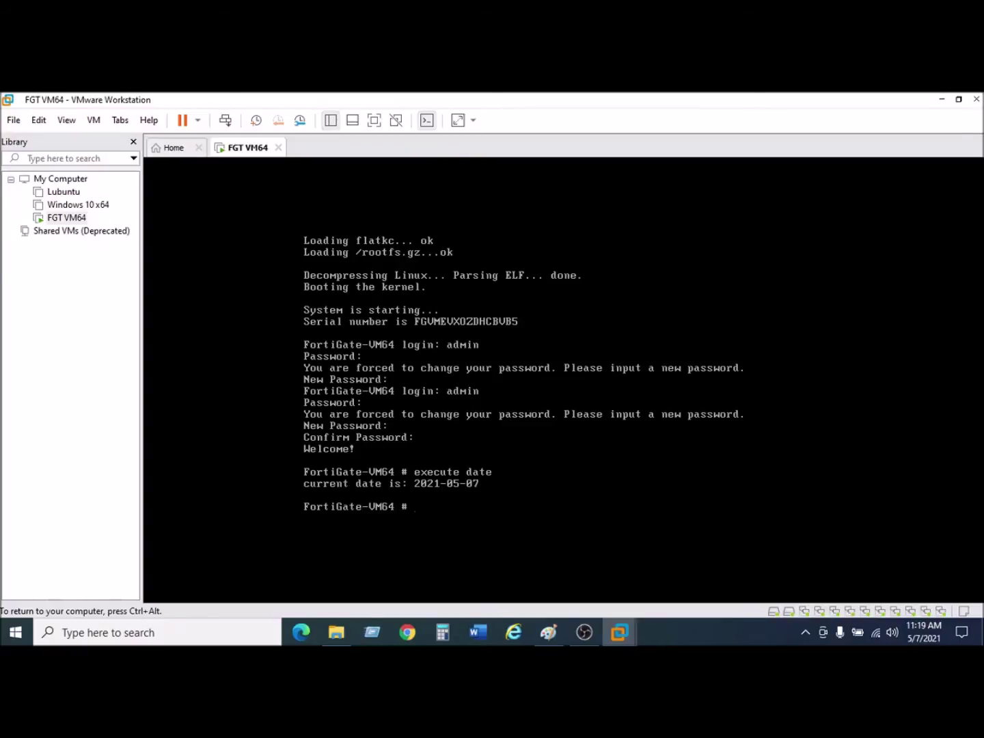
pyautogui.write('config system in')
pyautogui.press('Tab')
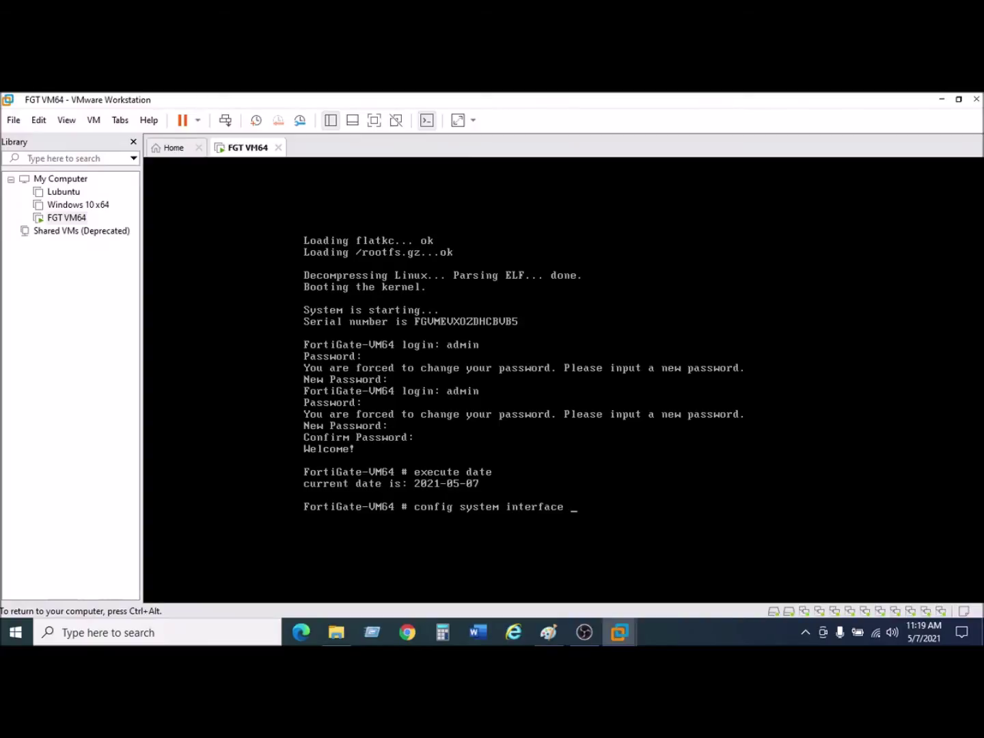
pyautogui.press('Return')
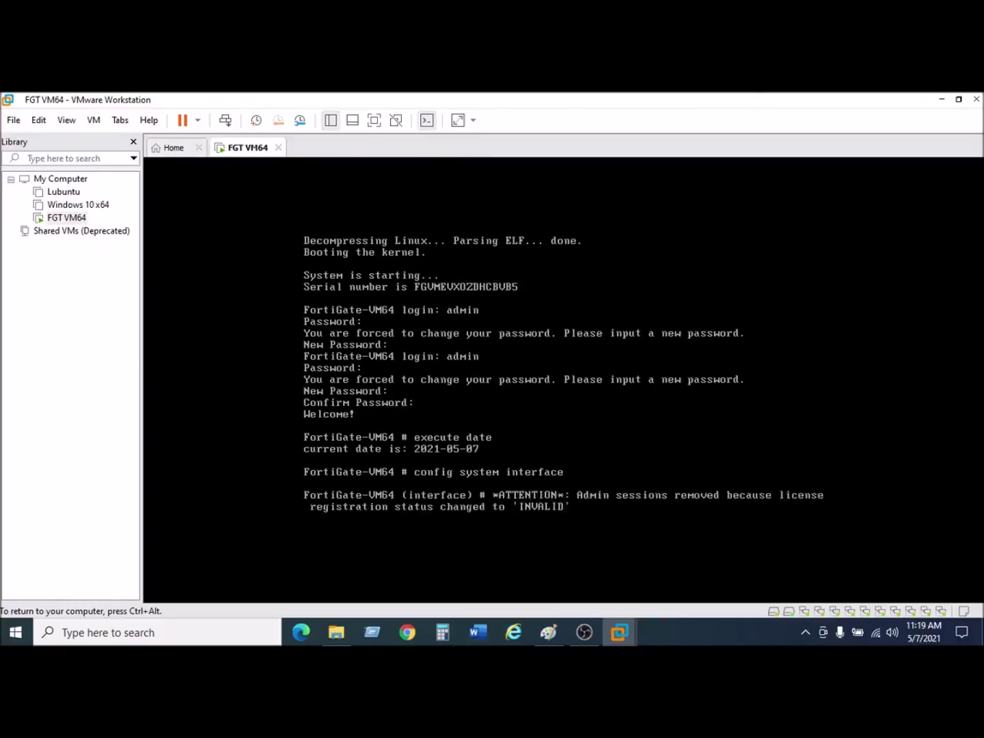
# Log back in as admin after the invalid-licence message drops the session.
pyautogui.write('admin')
pyautogui.press('Return')
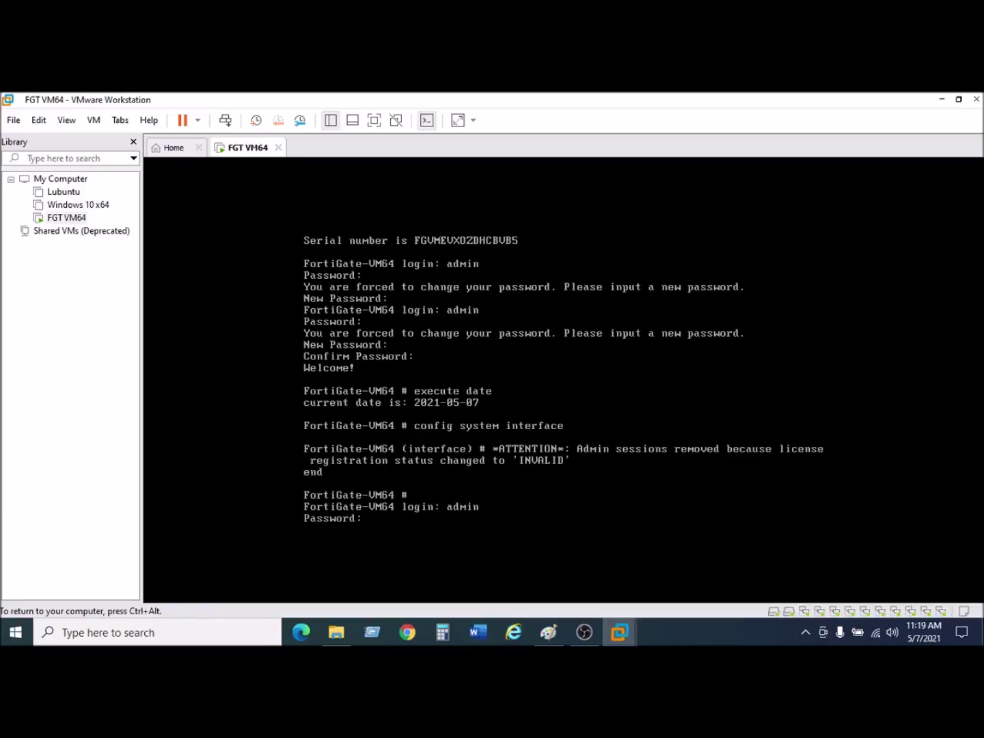
pyautogui.press('Return')
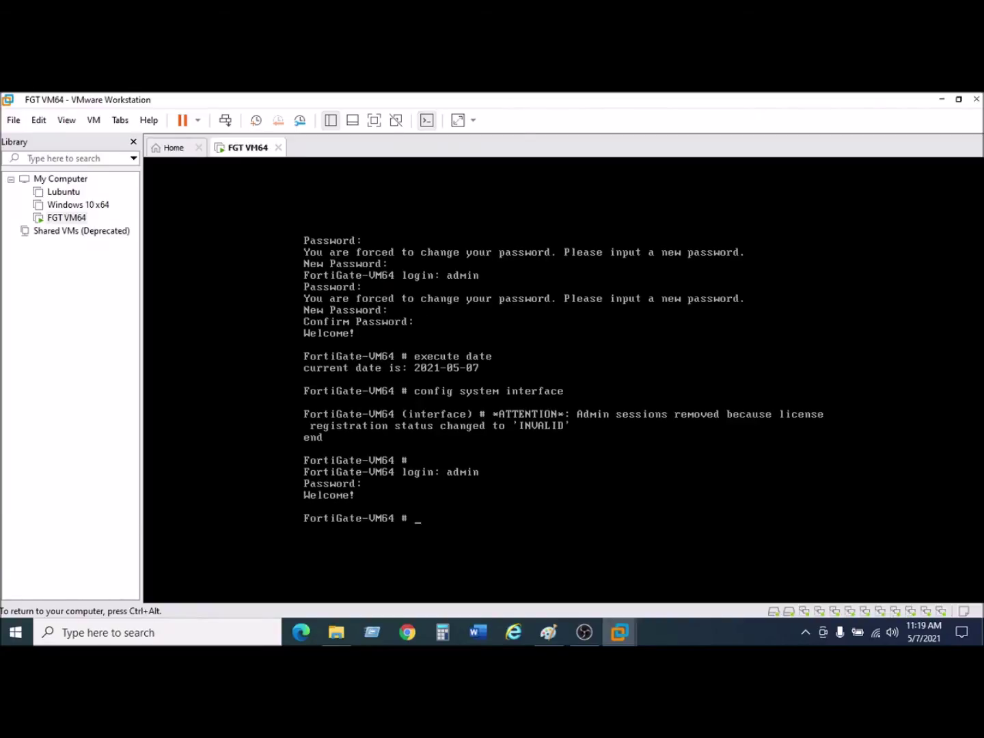
# Enter 'config system interface', edit port1, and show its current settings.
pyautogui.write('config system interface')
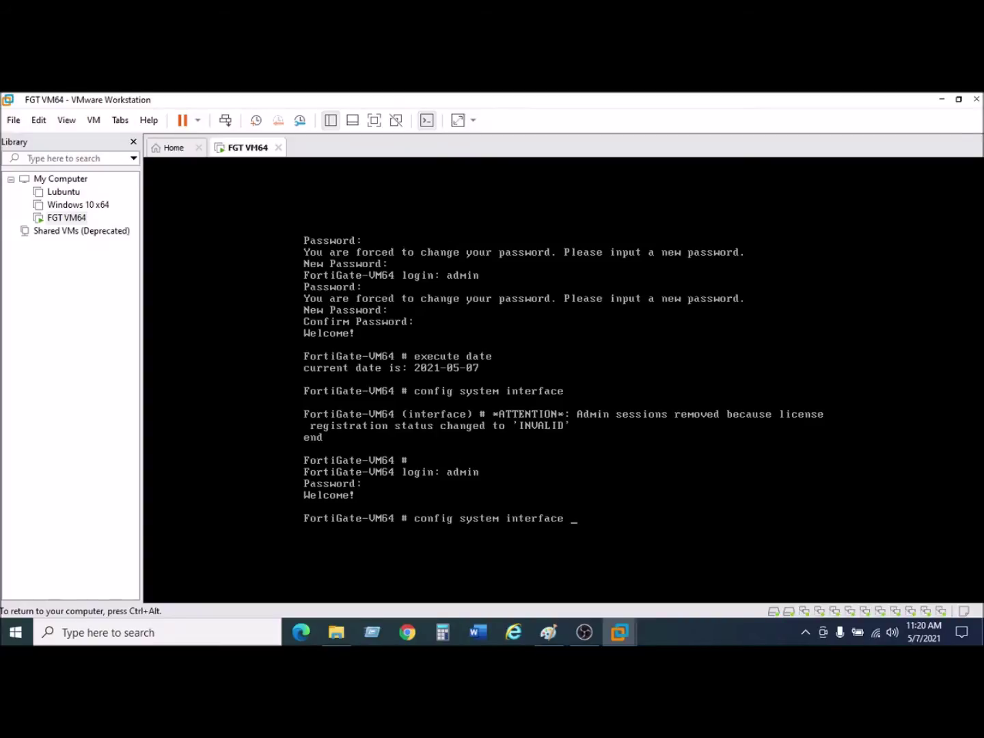
pyautogui.press('Return')
pyautogui.write('edit')
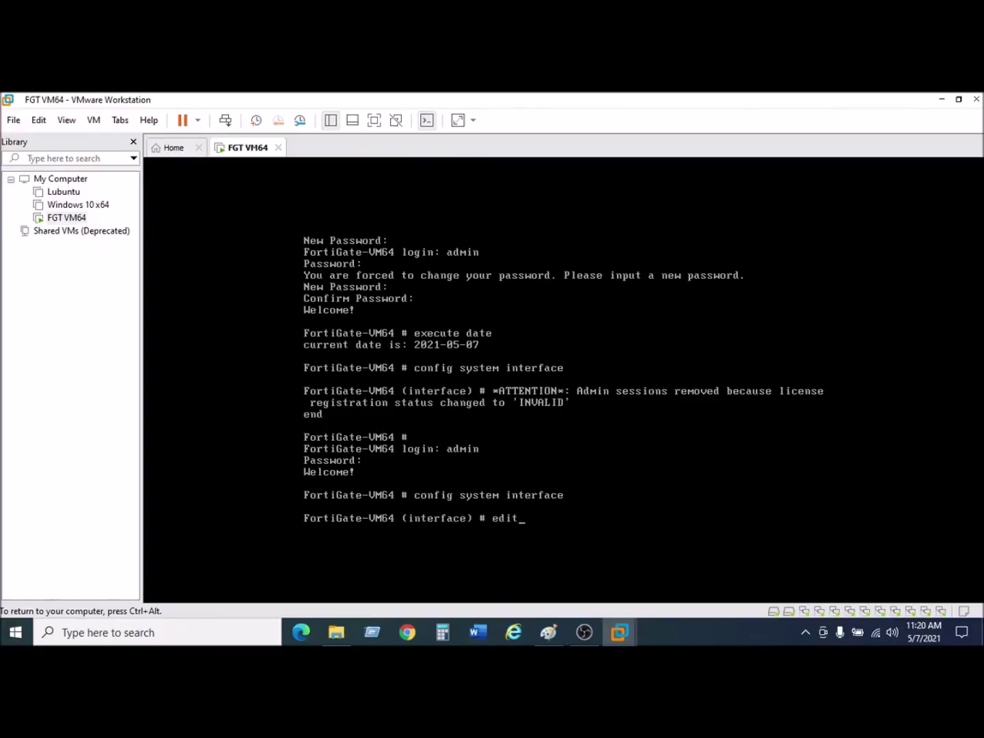
pyautogui.write(' port1')
pyautogui.press('Return')
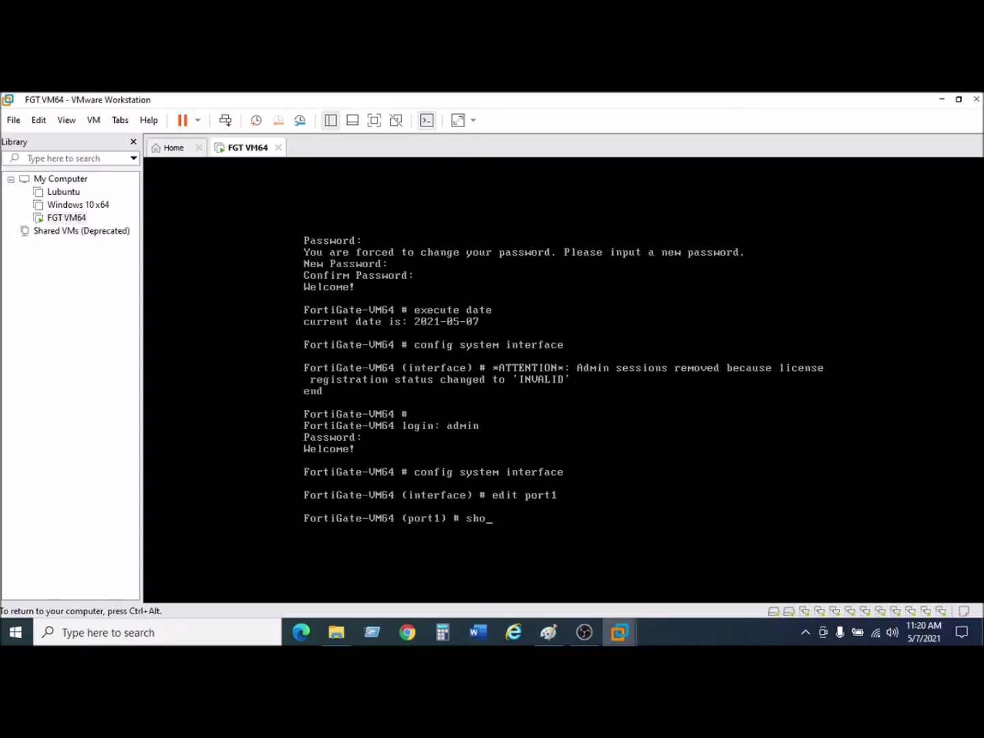
pyautogui.write('show')
pyautogui.press('Return')
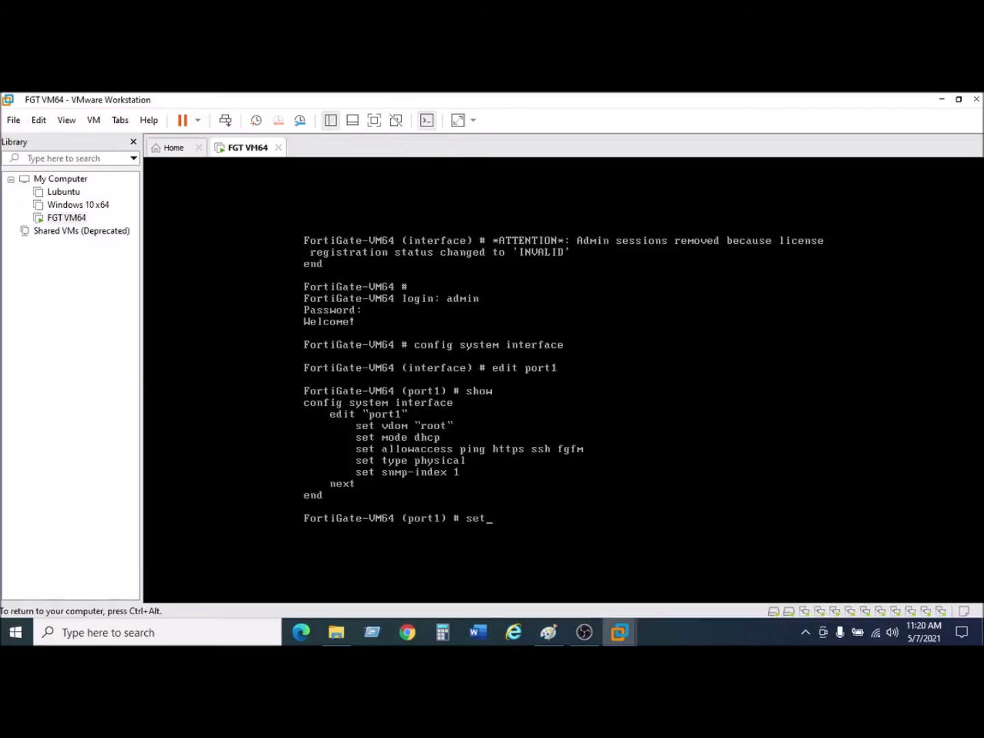
# Set port1 to static mode, list its configuration, and bring up the Paint diagram.
pyautogui.write('mode static')
pyautogui.press('Return')
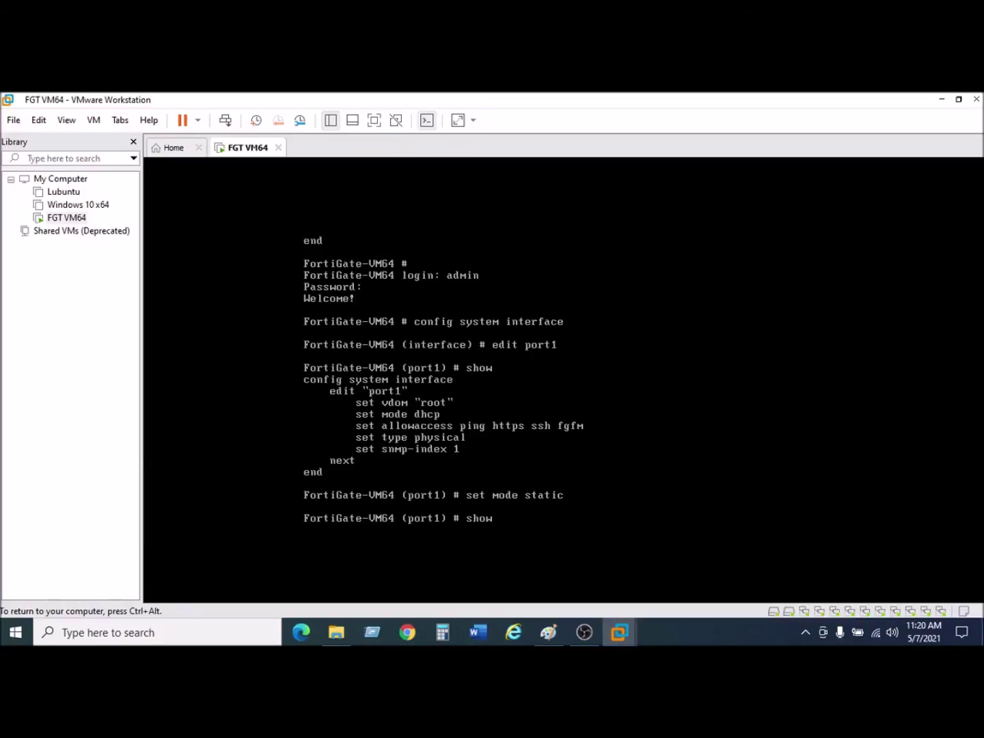
pyautogui.press('Return')
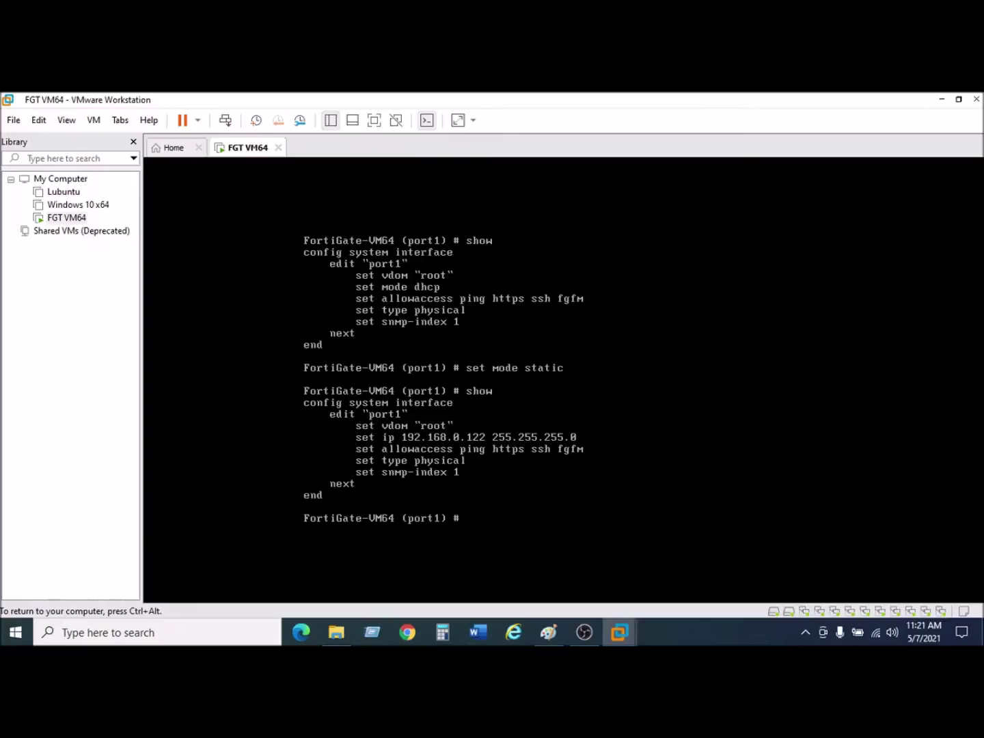
pyautogui.hotkey('ctrl', 'alt')
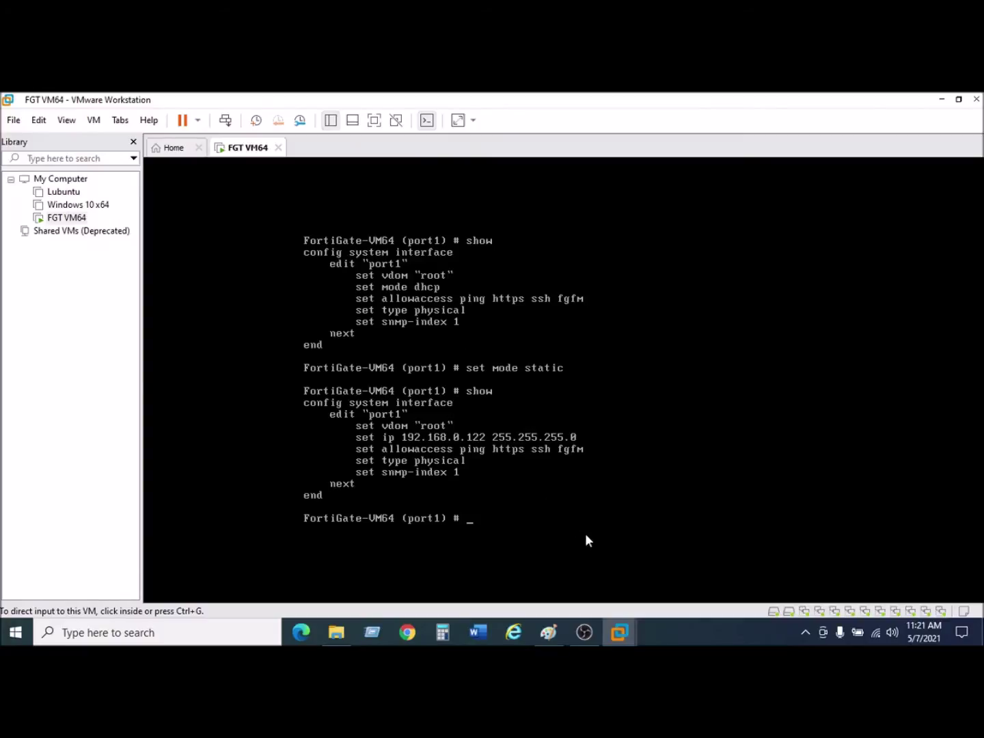
pyautogui.click(549, 632)
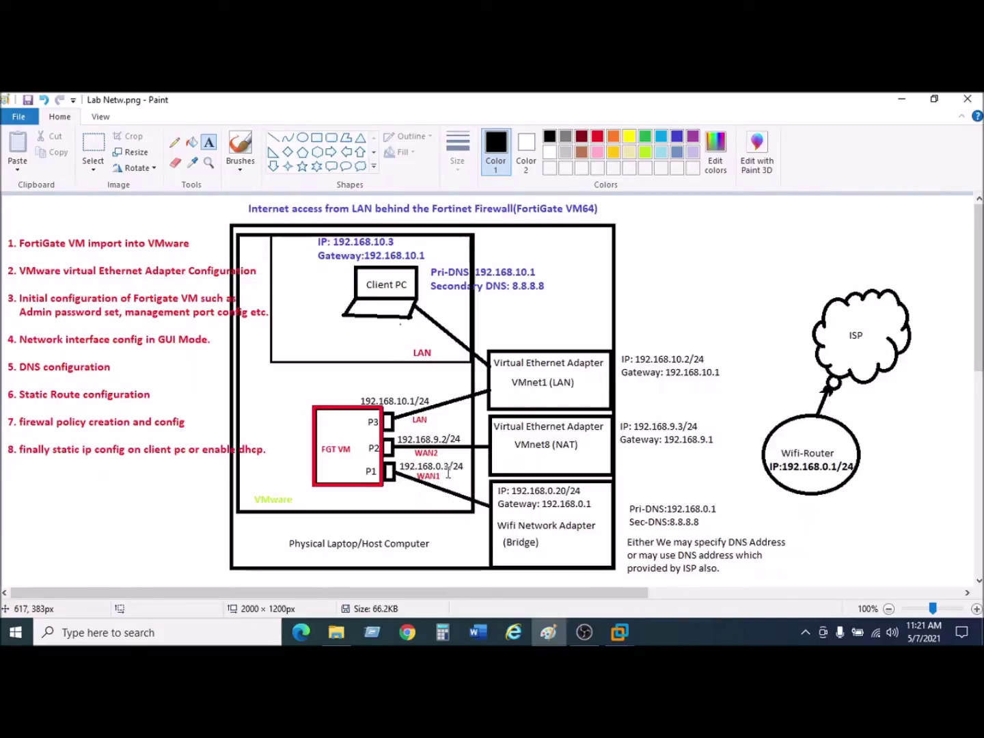
# Mark the WAN1 192.168.0.3/24 label in Paint, dismiss the stray text box, and return to the console.
pyautogui.moveTo(445, 465); pyautogui.dragTo(451, 467)
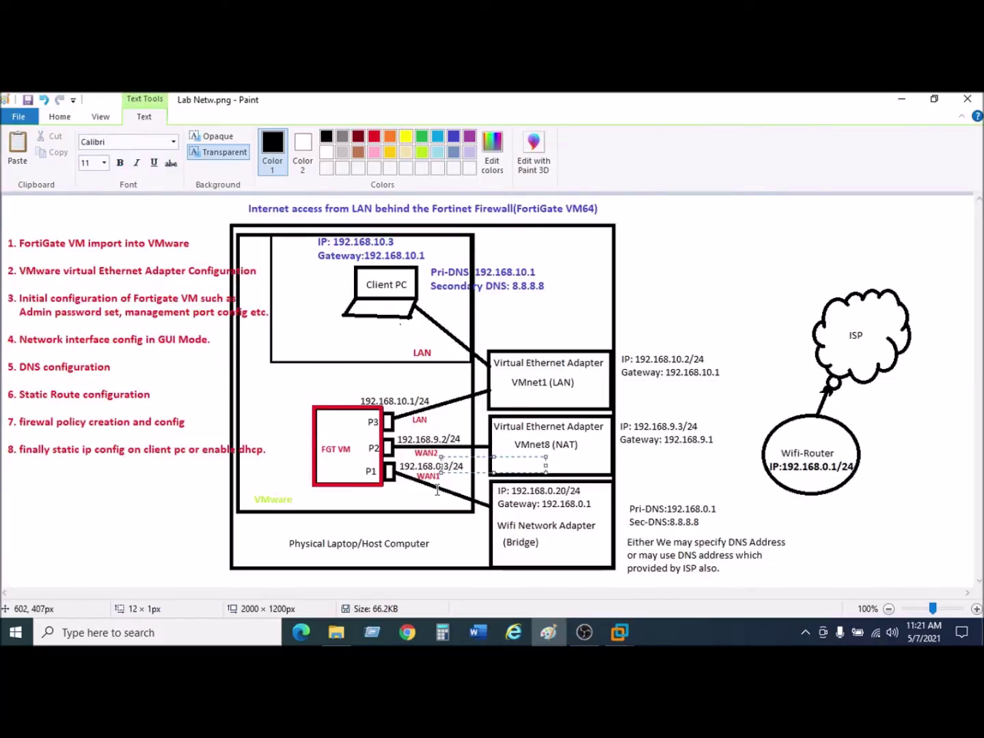
pyautogui.click(437, 490)
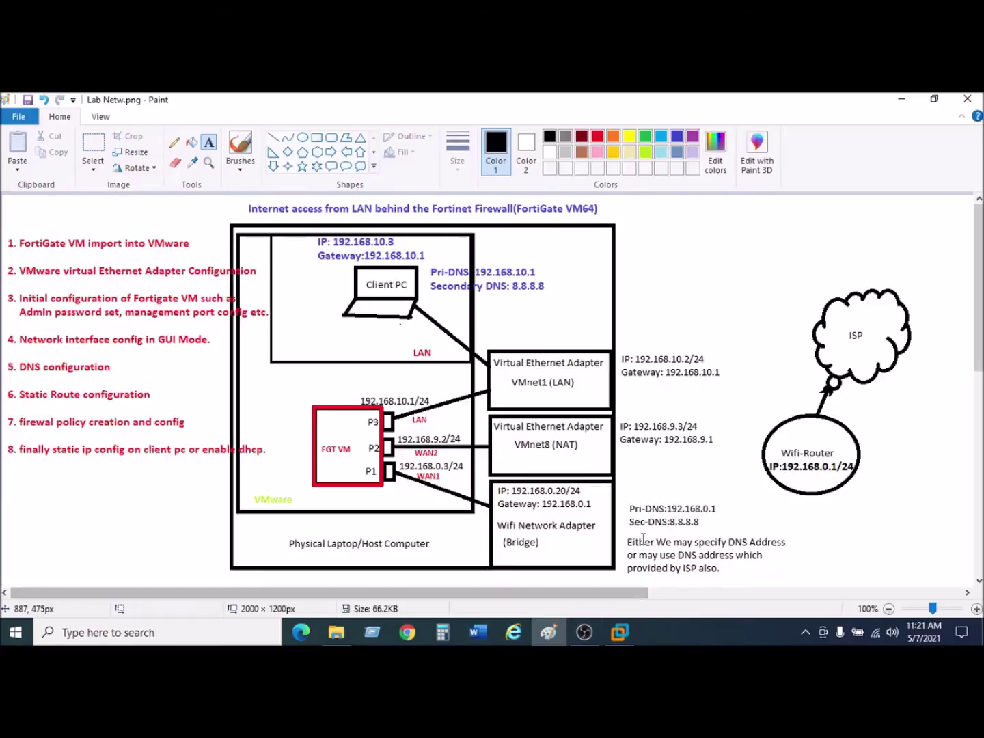
pyautogui.moveTo(618, 632)
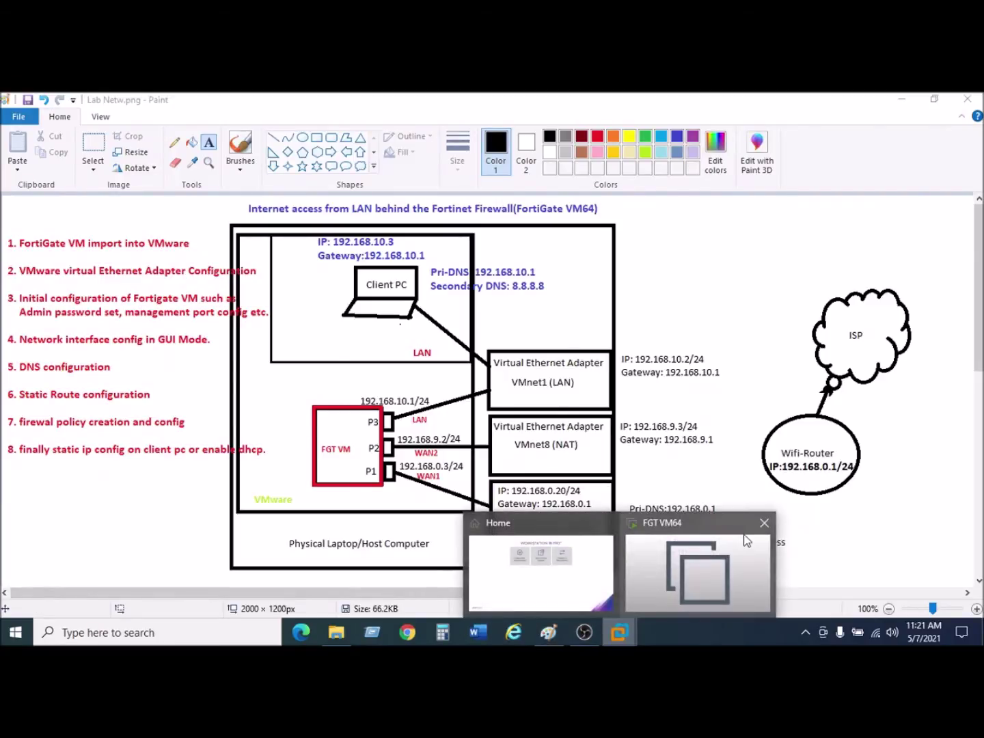
pyautogui.click(708, 562)
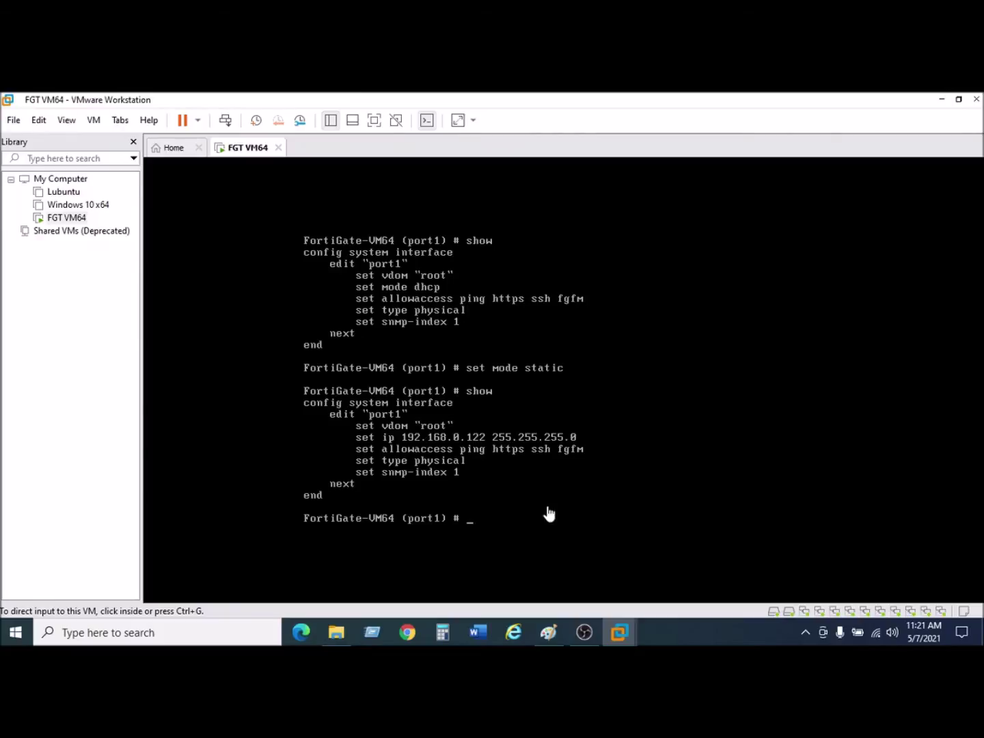
# Set port1's IP address to 192.168.0.3/24 with 'set ip'.
pyautogui.click(469, 524)
pyautogui.write('set i')
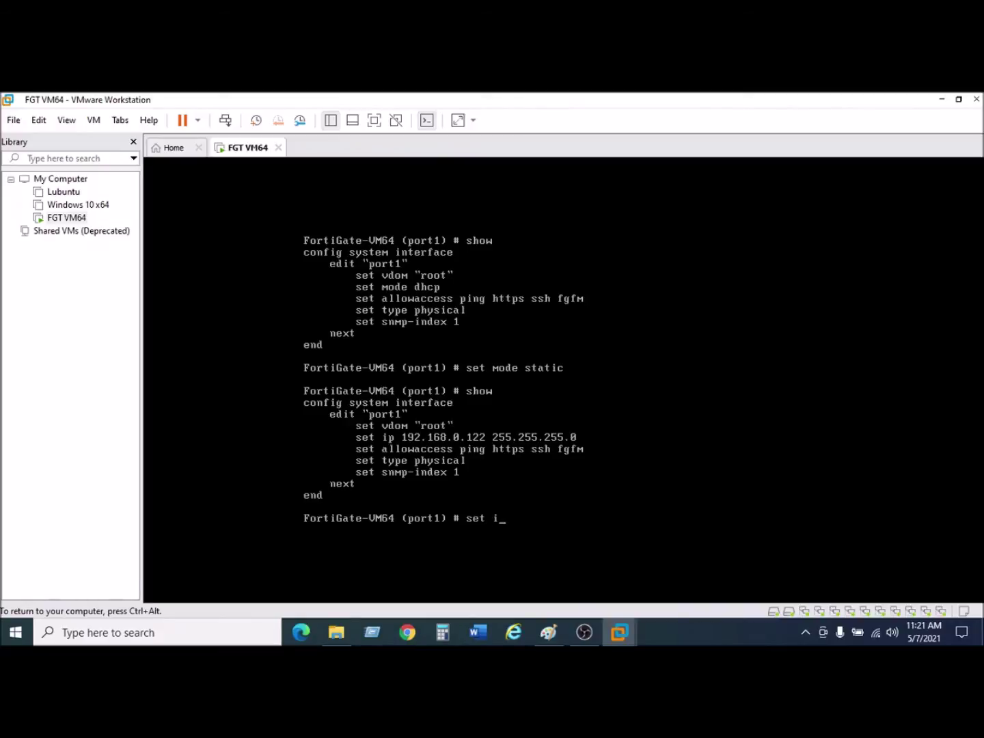
pyautogui.write('p 192.168.0.3')
pyautogui.write('/2')
pyautogui.write('4')
pyautogui.press('Return')
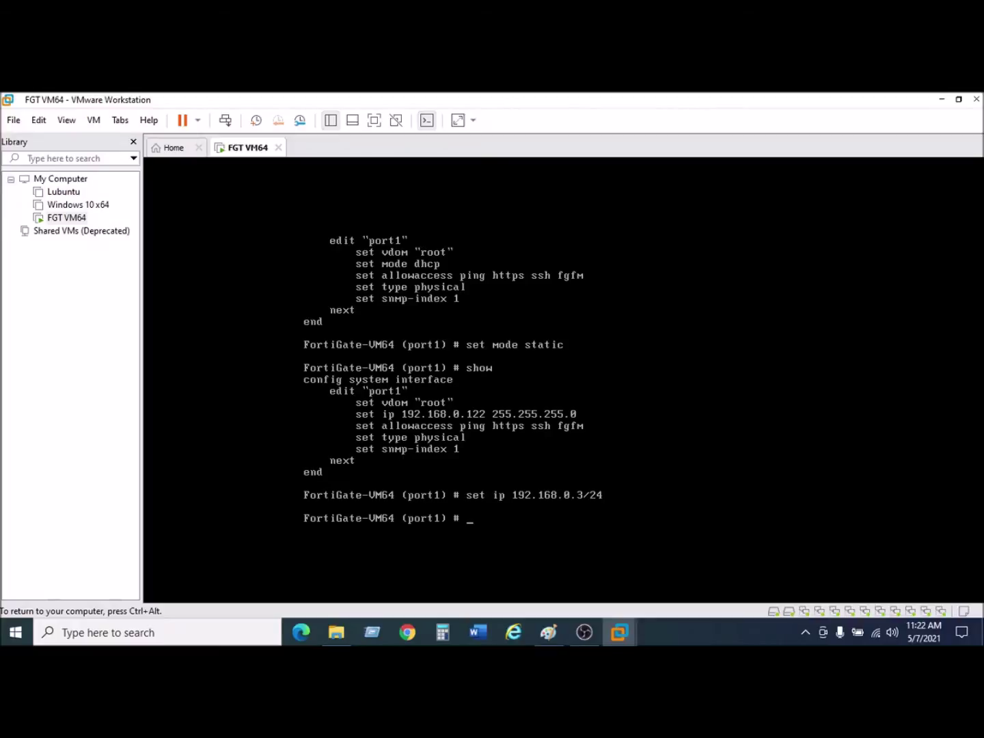
# Allow ping, ssh, http, https and telnet management access on port1.
pyautogui.write('set')
pyautogui.write('ac')
pyautogui.press('BackSpace')
pyautogui.press('Tab')
pyautogui.write('ssh ping')
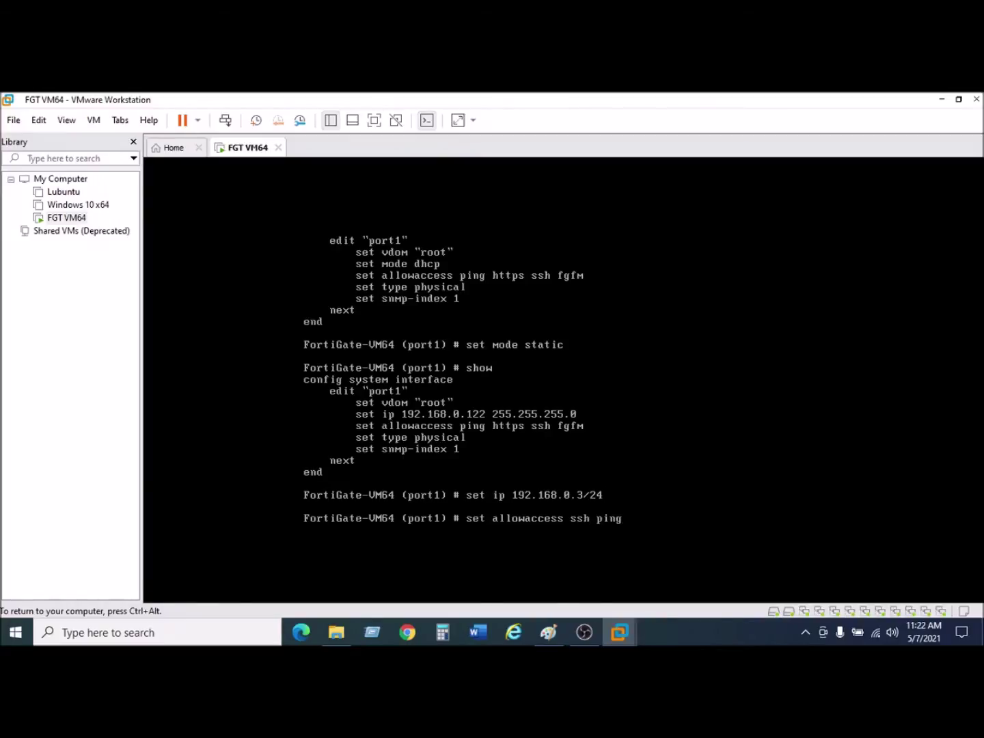
pyautogui.press('BackSpace')
pyautogui.press('BackSpace')
pyautogui.press('BackSpace')
pyautogui.press('BackSpace')
pyautogui.press('BackSpace')
pyautogui.press('BackSpace')
pyautogui.press('BackSpace')
pyautogui.press('BackSpace')
pyautogui.press('BackSpace')
pyautogui.write('ping ssh http s')
pyautogui.press('BackSpace')
pyautogui.write('https')
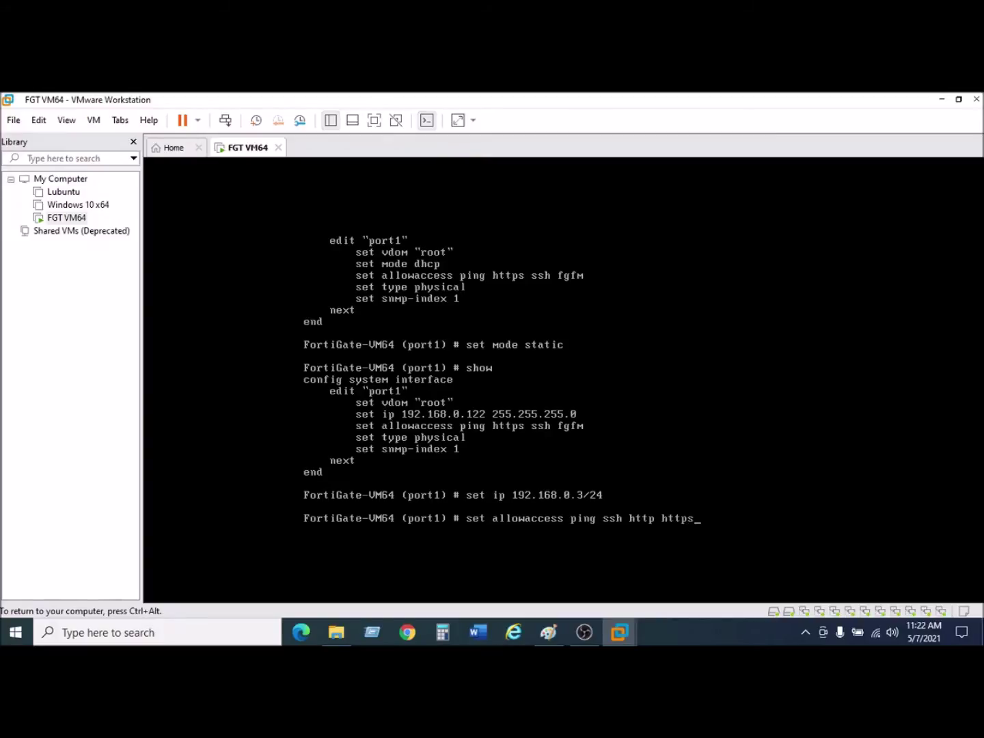
pyautogui.write(' telnet')
pyautogui.press('Return')
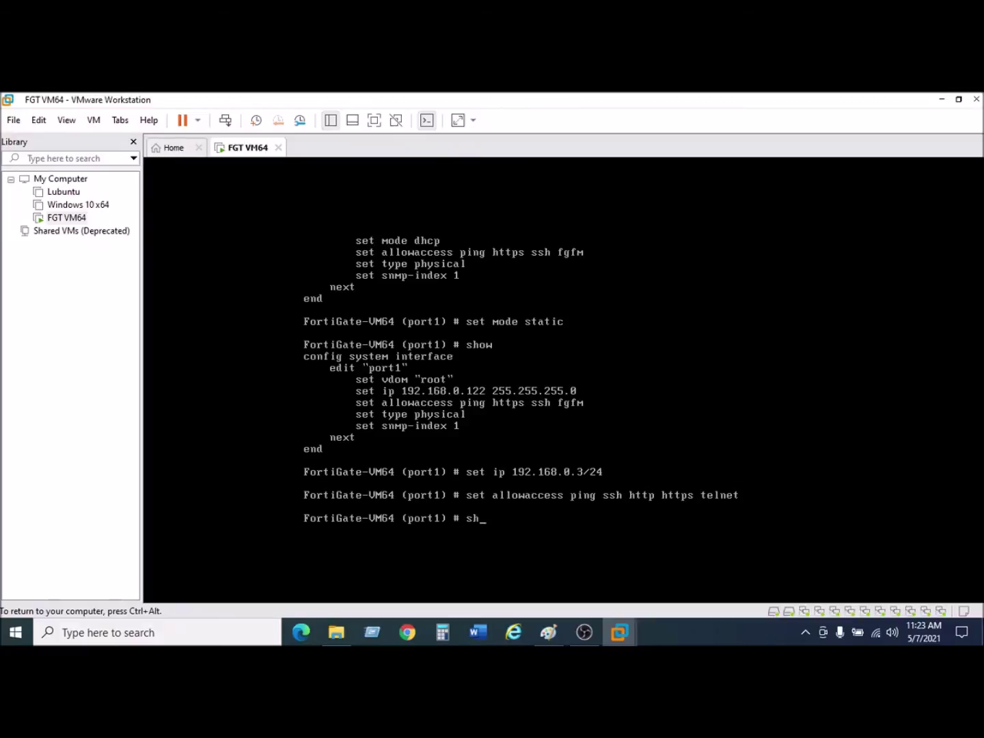
# Run 'show' to verify port1 at 192.168.0.3 255.255.255.0 with its access list, then resume typing in the console.
pyautogui.write('show')
pyautogui.press('Return')
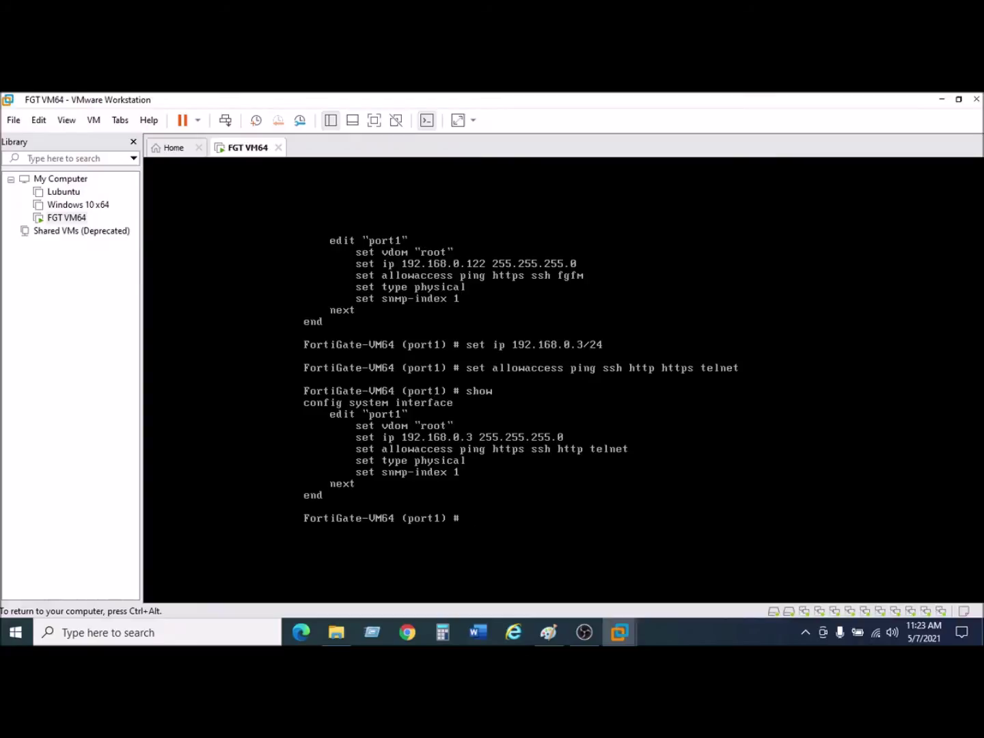
pyautogui.hotkey('ctrl', 'alt')
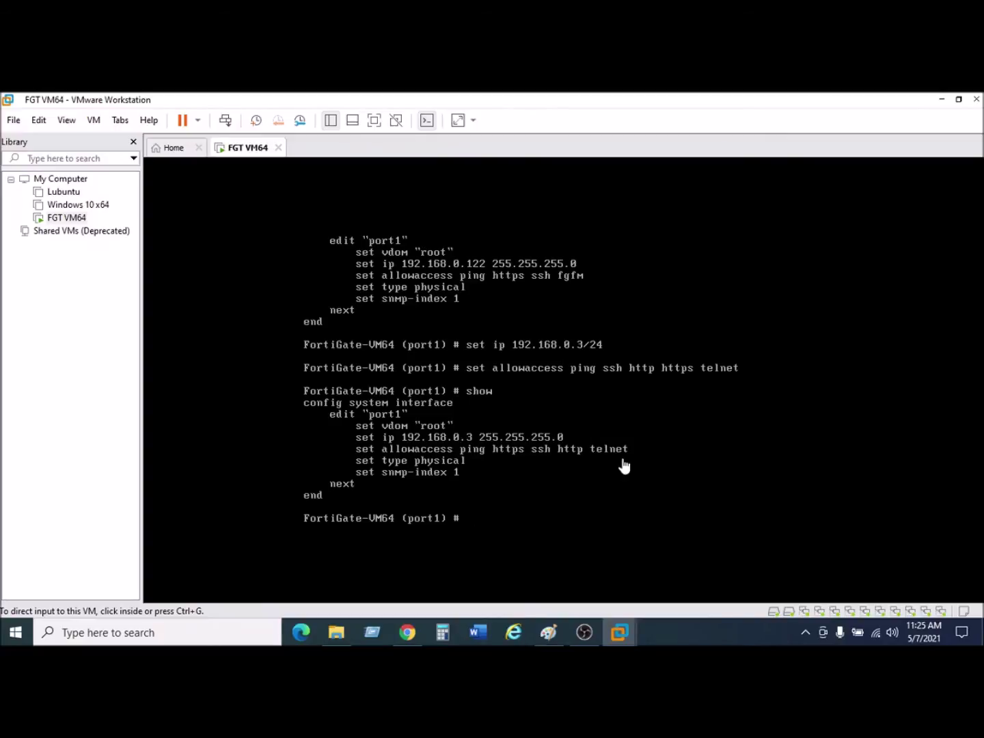
pyautogui.press('alt')
pyautogui.press('alt')
pyautogui.click(490, 517)
pyautogui.write('exe')
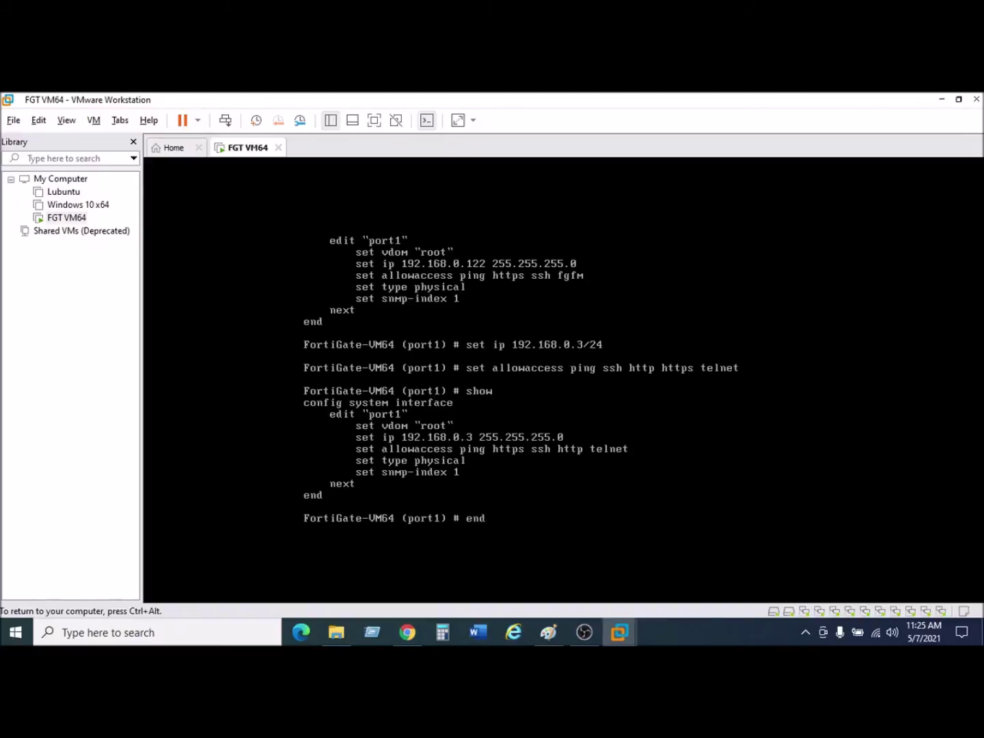
# Save port1's settings and reboot the FortiGate with 'execute reboot', confirming with y.
pyautogui.press('Return')
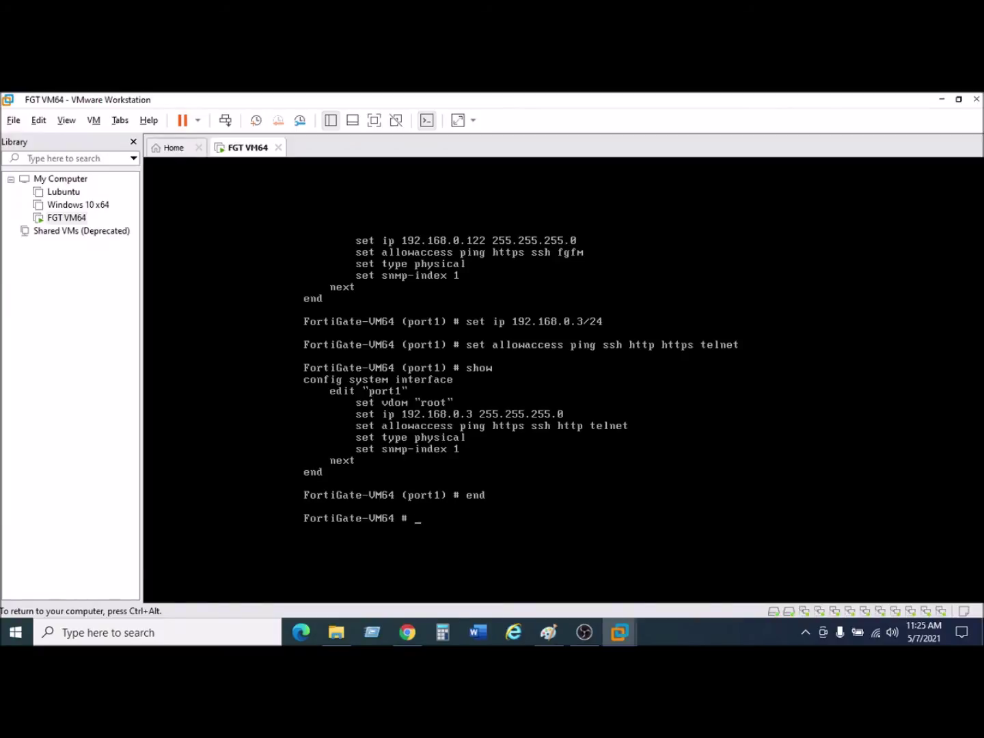
pyautogui.write('execute reboot')
pyautogui.press('Return')
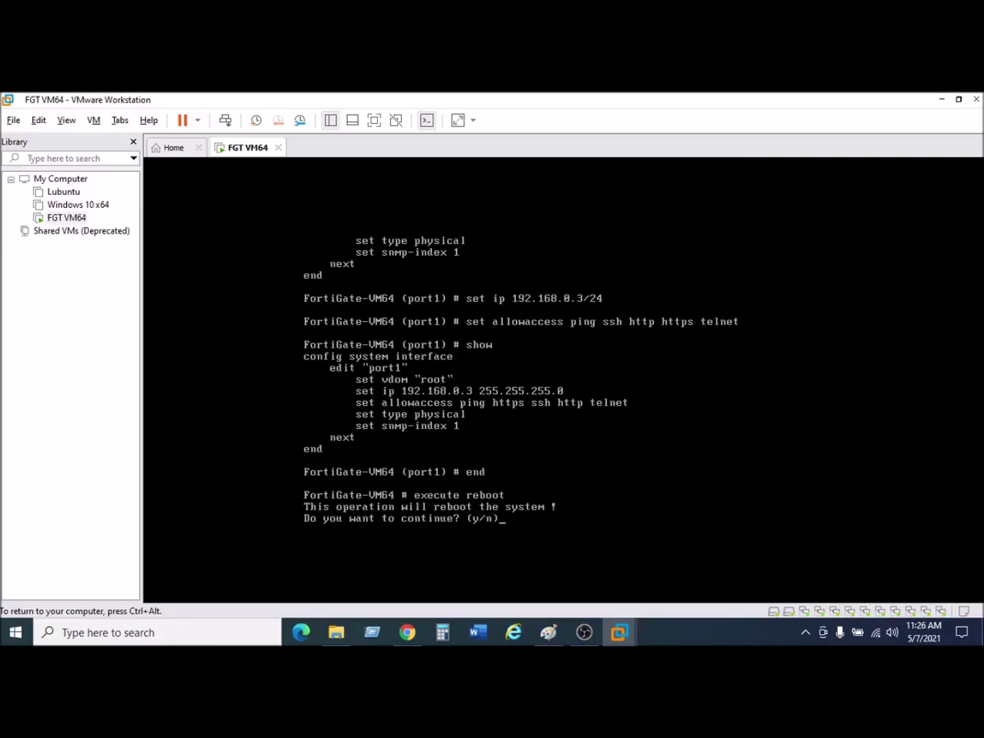
pyautogui.write('y')
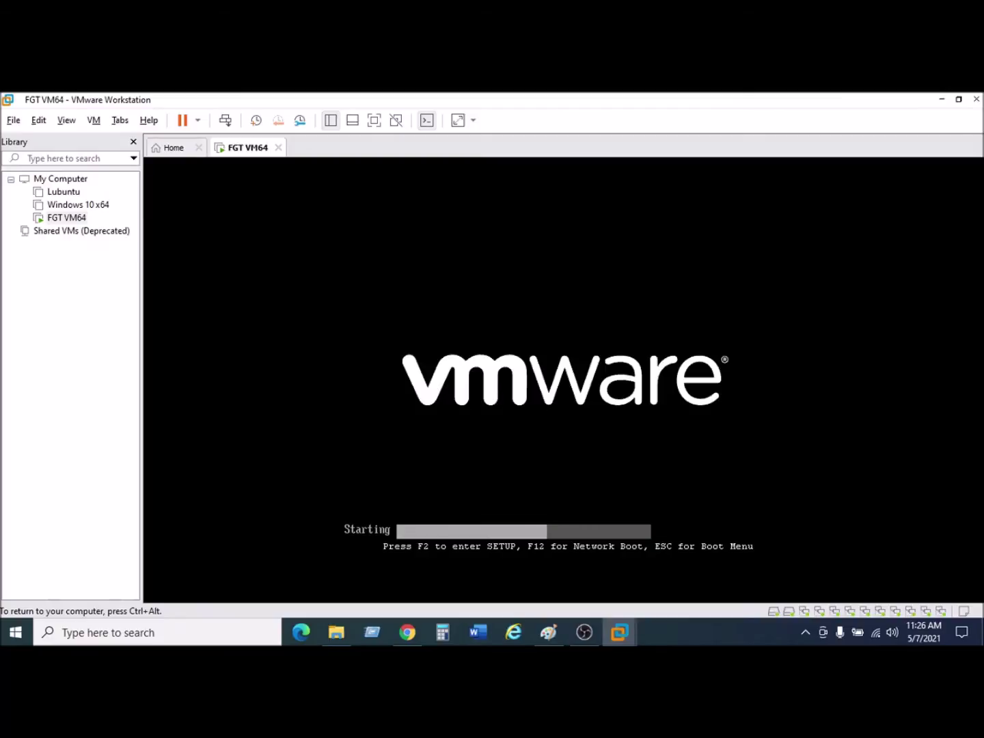
pyautogui.hotkey('ctrl', 'alt')
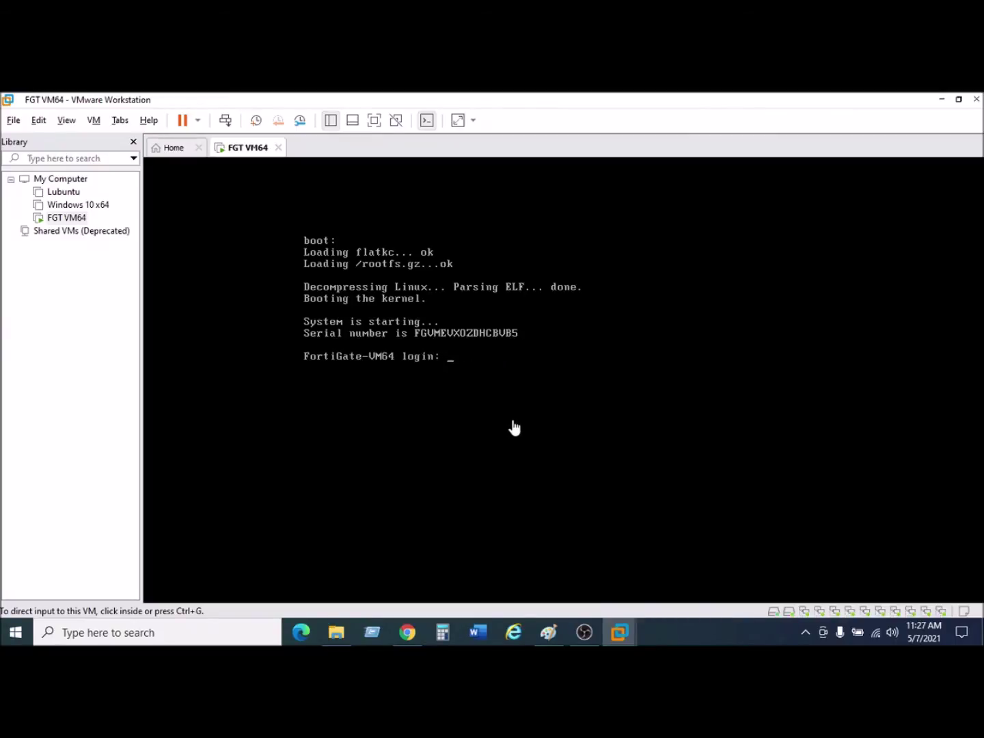
pyautogui.click(407, 631)
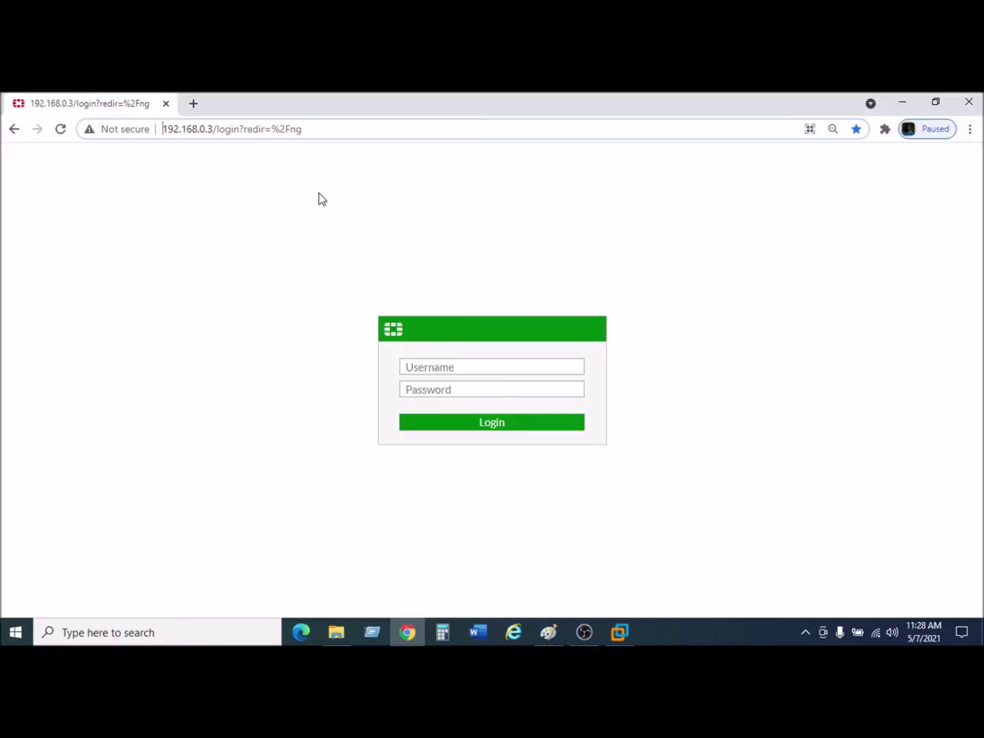
# Sign in to the FortiGate web GUI as admin with the account password, retrying once.
pyautogui.click(462, 367)
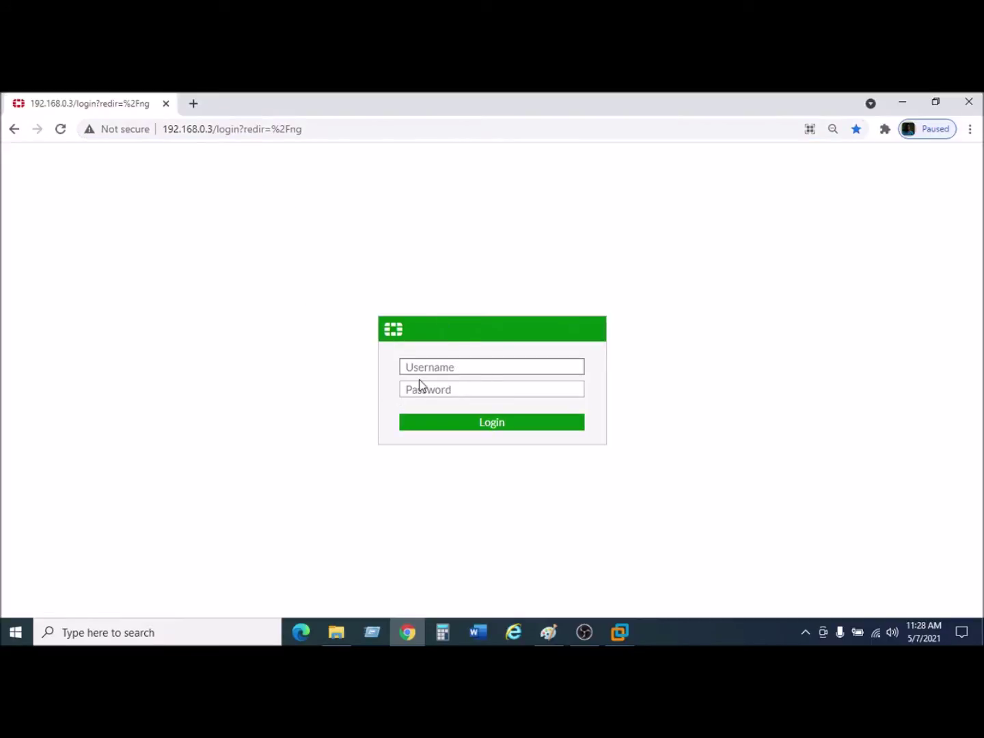
pyautogui.write('admin')
pyautogui.press('Tab')
pyautogui.write('****')
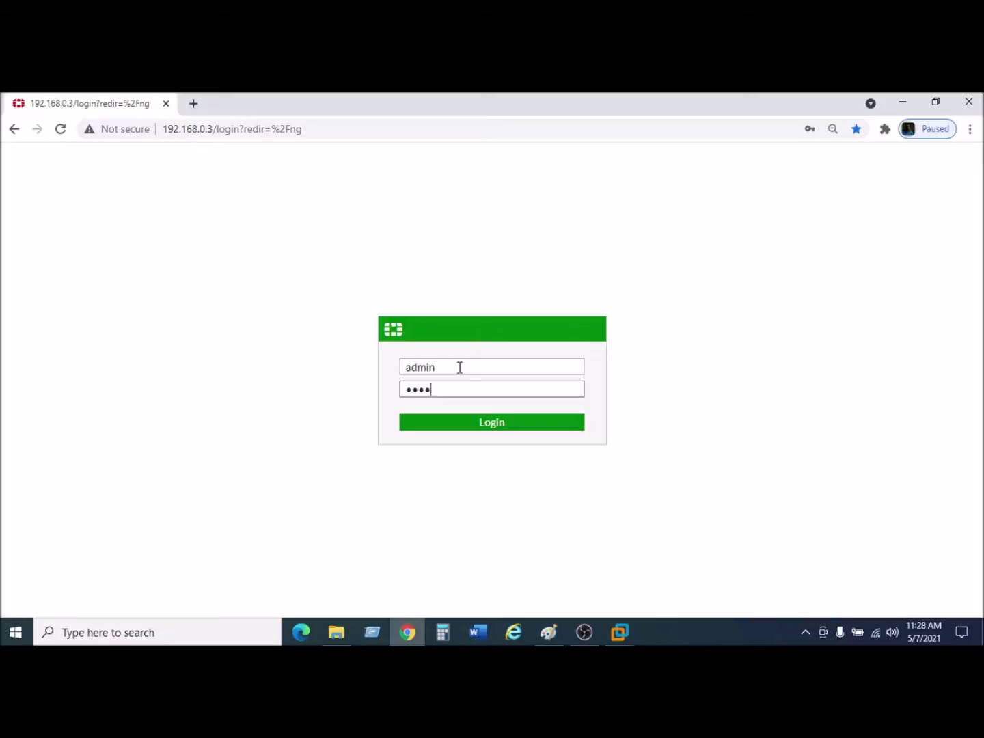
pyautogui.press('Return')
pyautogui.write('a')
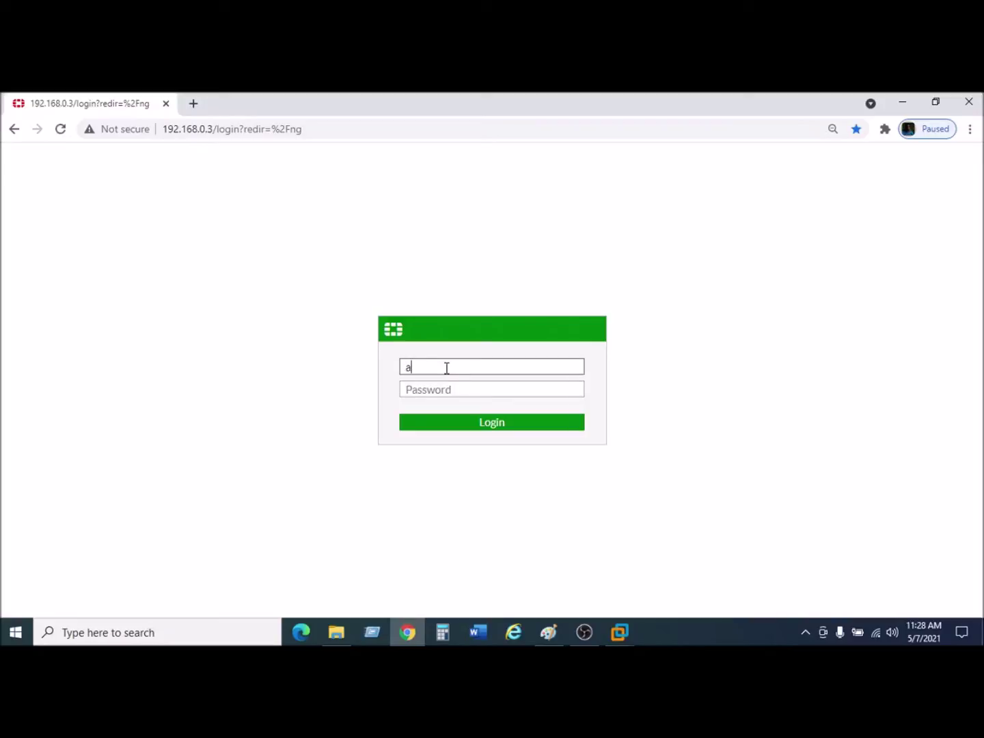
pyautogui.write('dmin')
pyautogui.press('Tab')
pyautogui.write('******')
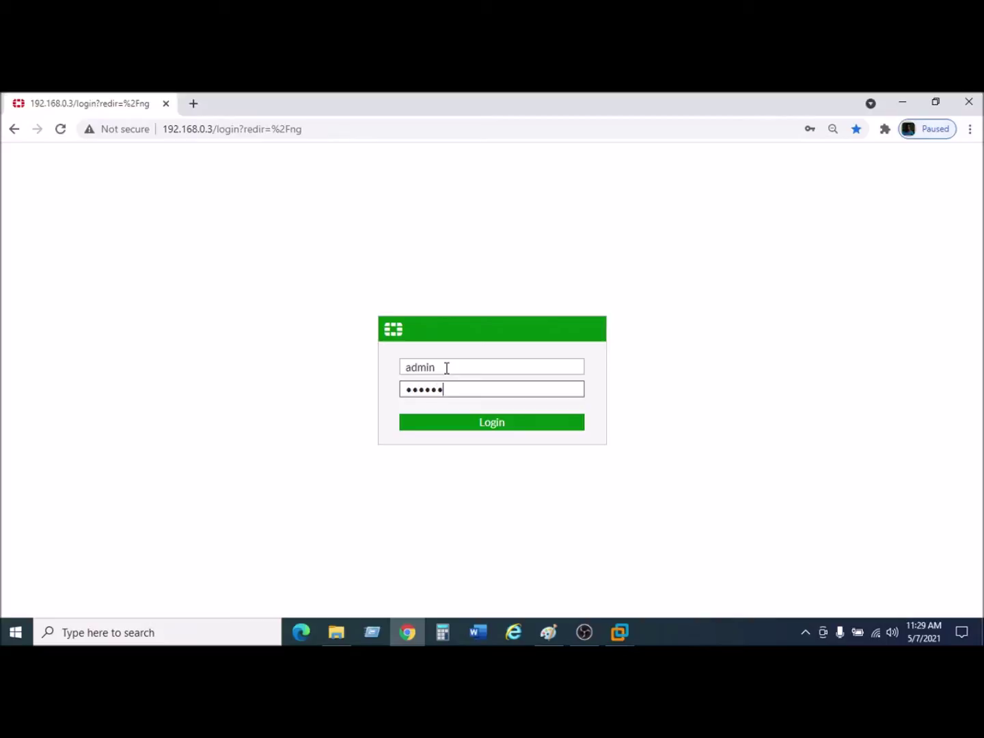
pyautogui.press('Return')
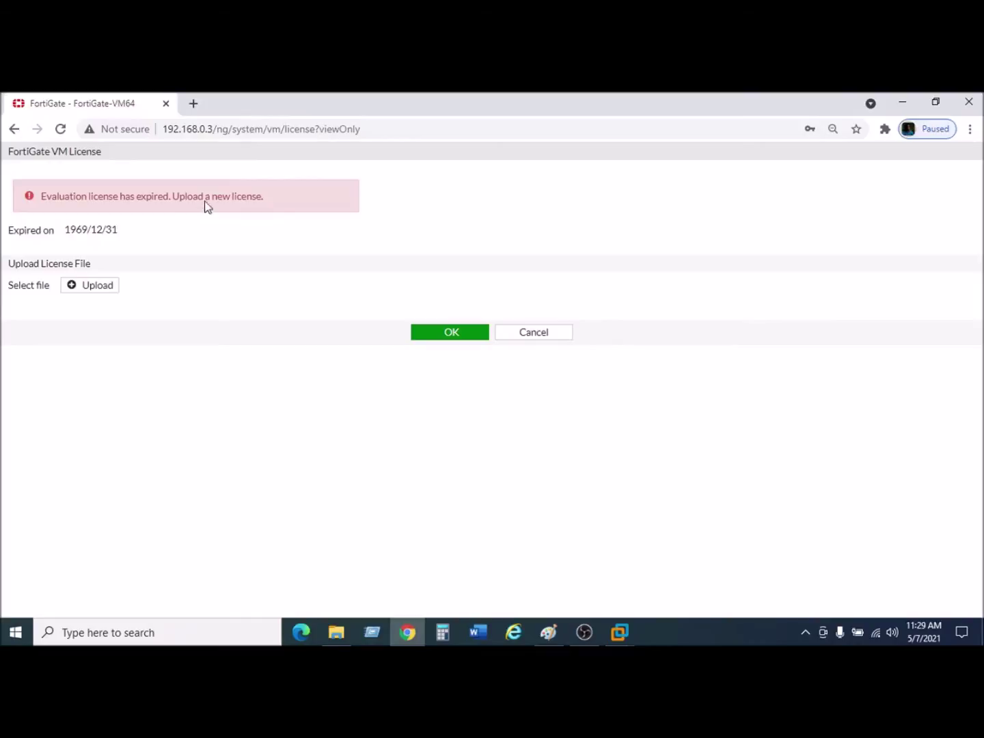
# Highlight the 1969/12/31 license expiry date, then return to the FGT VM64 console.
pyautogui.moveTo(65, 229); pyautogui.dragTo(106, 230)
pyautogui.click(162, 221)
pyautogui.moveTo(619, 631)
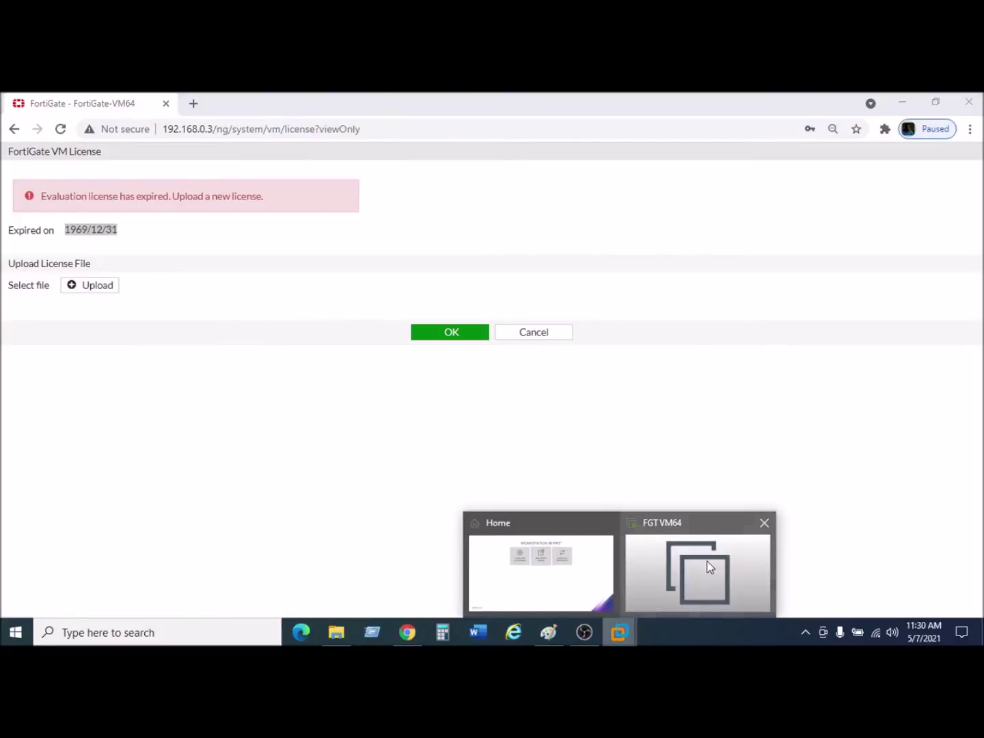
pyautogui.click(707, 566)
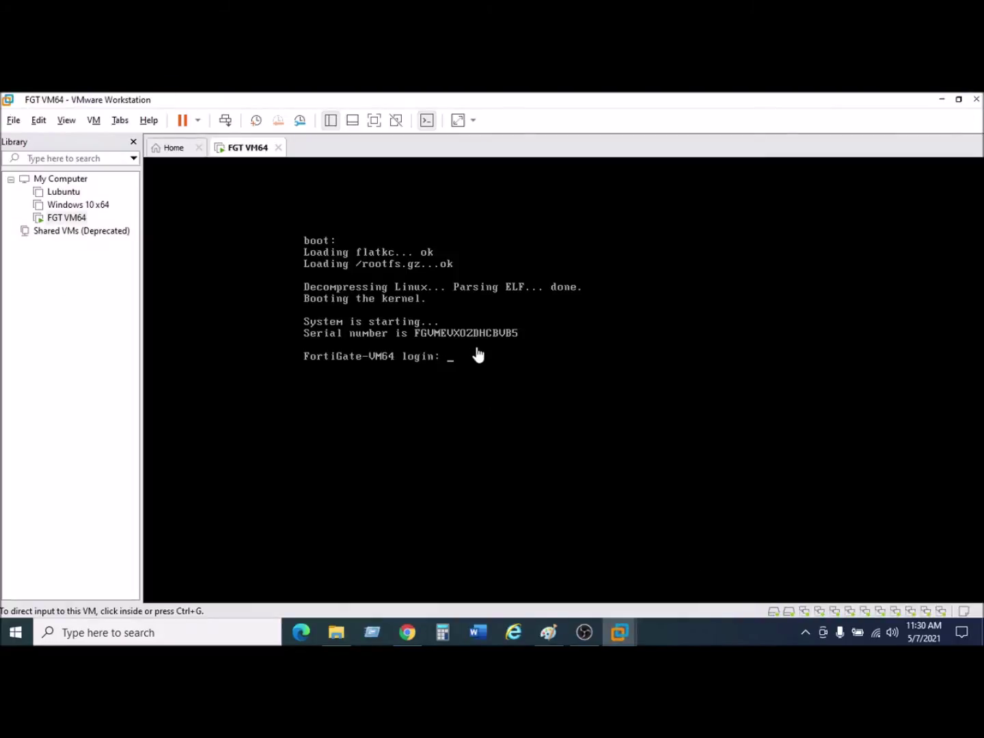
# Log in to the FortiGate VM console as admin.
pyautogui.click(457, 358)
pyautogui.write('a')
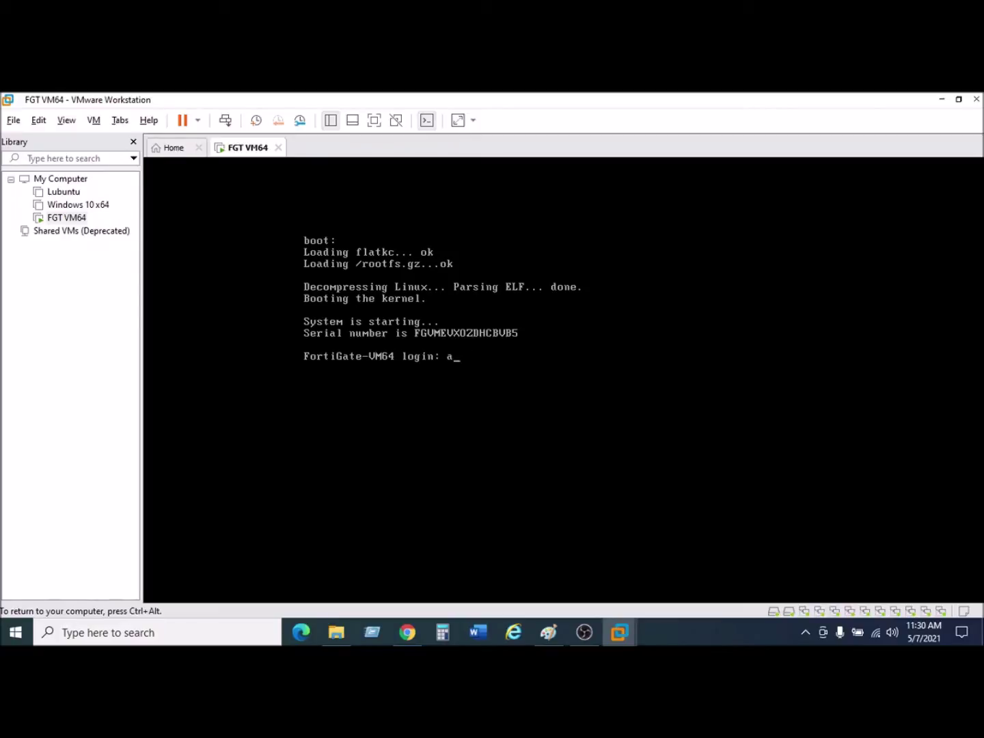
pyautogui.write('dmin')
pyautogui.press('Return')
pyautogui.press('Return')
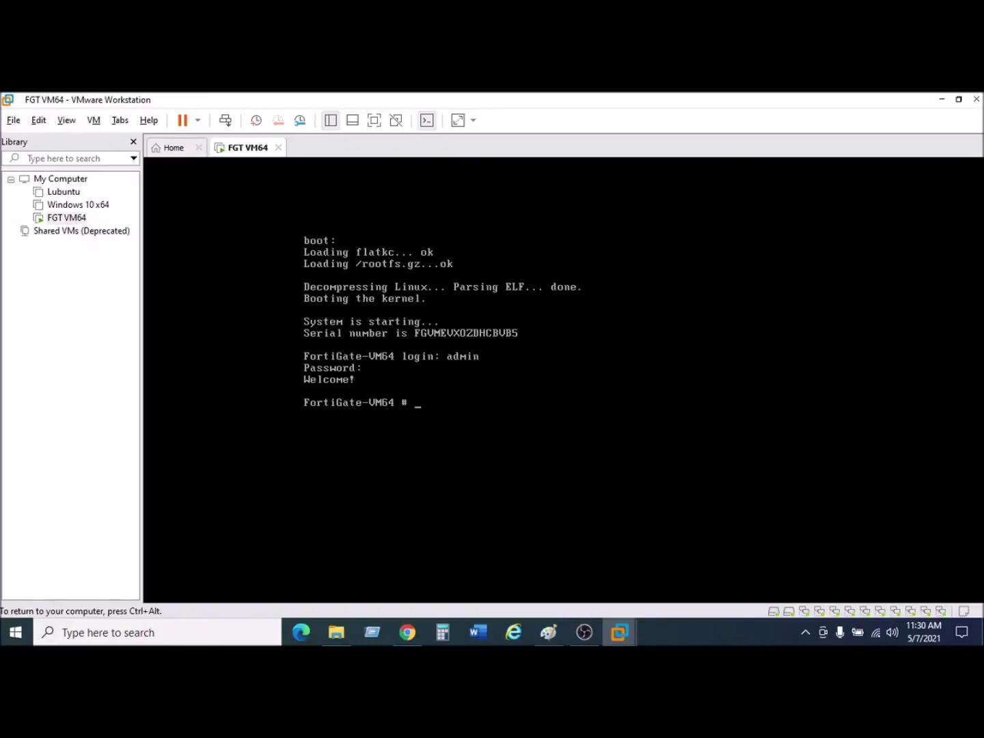
# Run 'execute factoryreset2' to reach its continue confirmation.
pyautogui.write('fa')
pyautogui.press('BackSpace')
pyautogui.press('BackSpace')
pyautogui.write('execute factoryreset2')
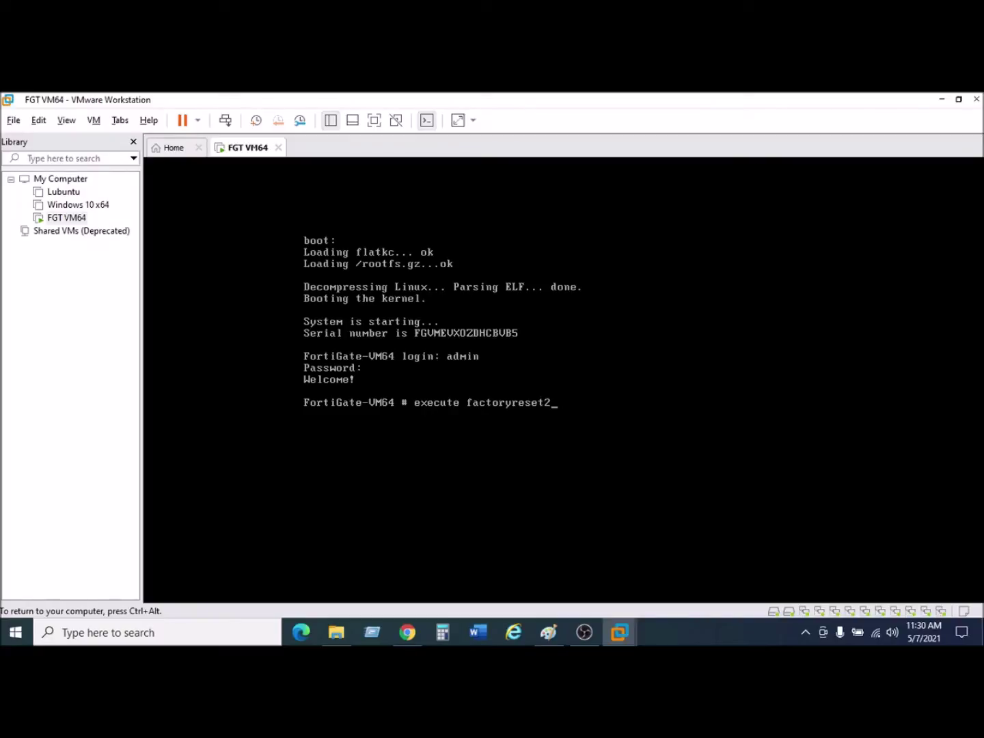
pyautogui.press('Return')
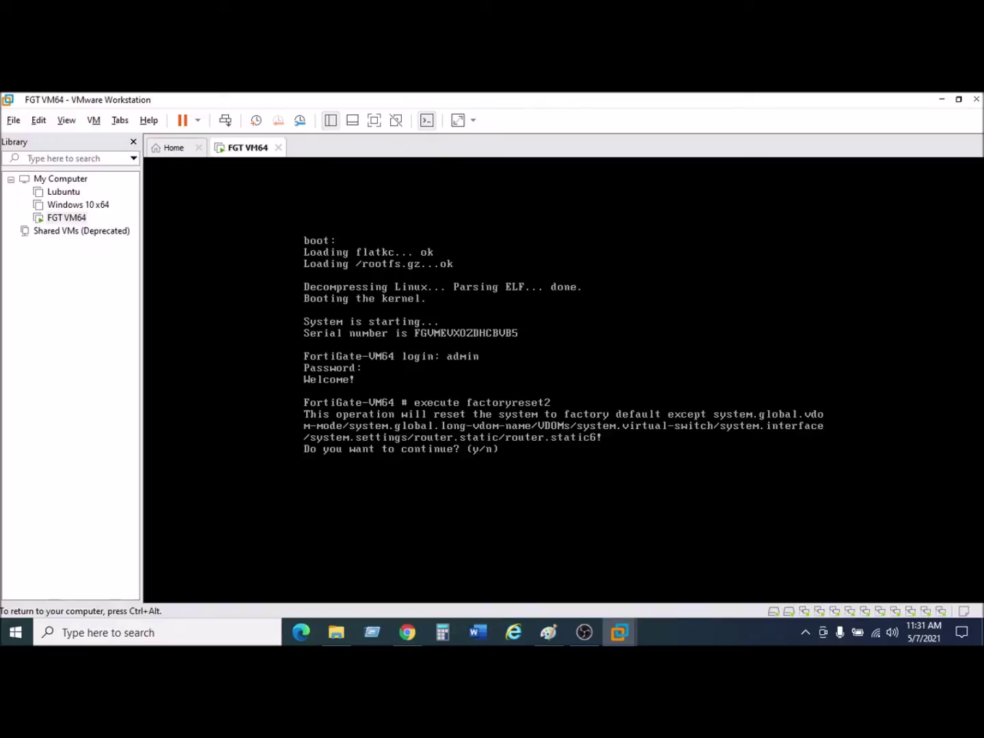
# Confirm the factory reset with y, then bring up the browser's license page.
pyautogui.write('y')
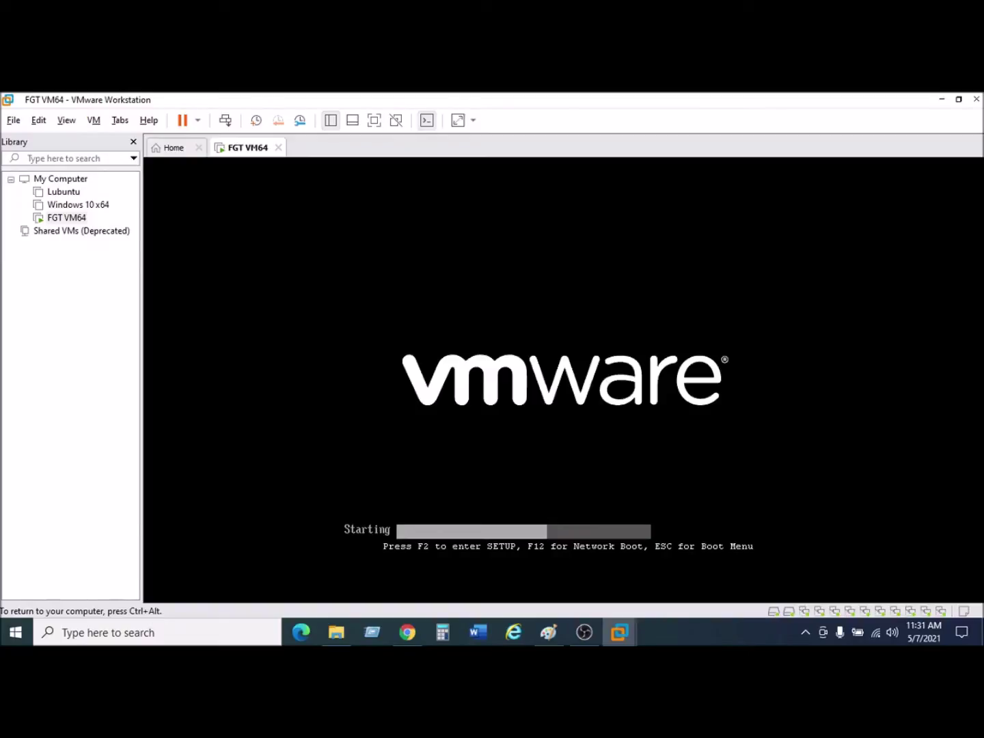
pyautogui.click(407, 632)
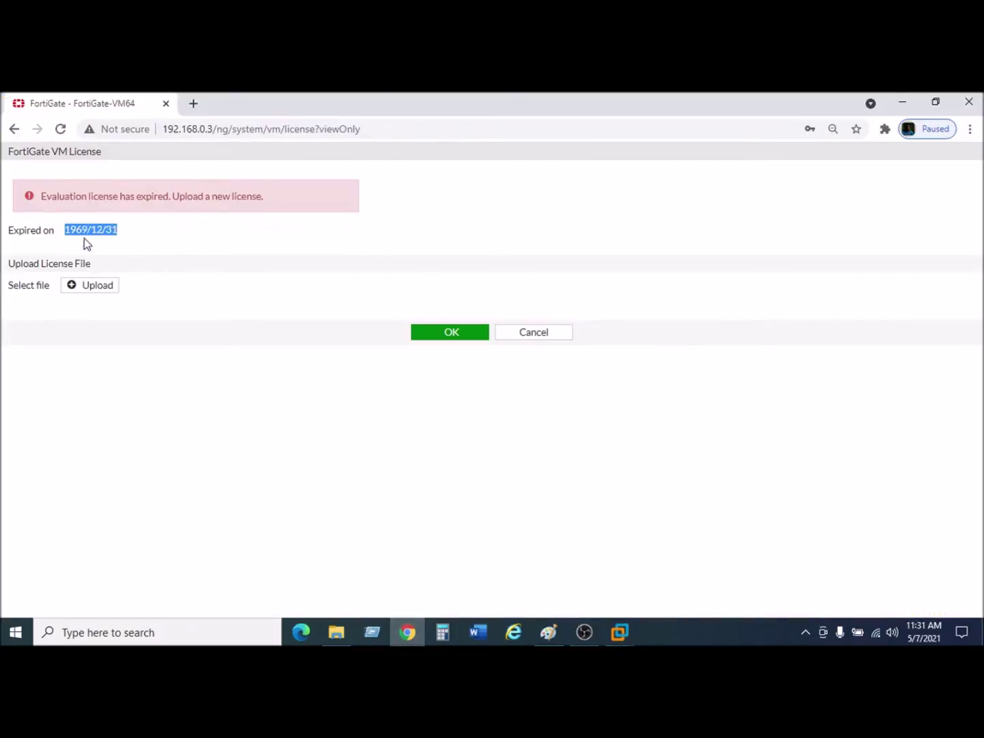
# Highlight the expired-on date 1969/12/31, then return to the FGT VM64 console.
pyautogui.click(121, 230)
pyautogui.moveTo(123, 231); pyautogui.dragTo(70, 228)
pyautogui.click(103, 230)
pyautogui.moveTo(134, 230); pyautogui.dragTo(63, 228)
pyautogui.click(83, 242)
pyautogui.moveTo(128, 233); pyautogui.dragTo(55, 230)
pyautogui.click(53, 233)
pyautogui.moveTo(64, 228); pyautogui.dragTo(125, 231)
pyautogui.moveTo(626, 631)
pyautogui.click(685, 586)
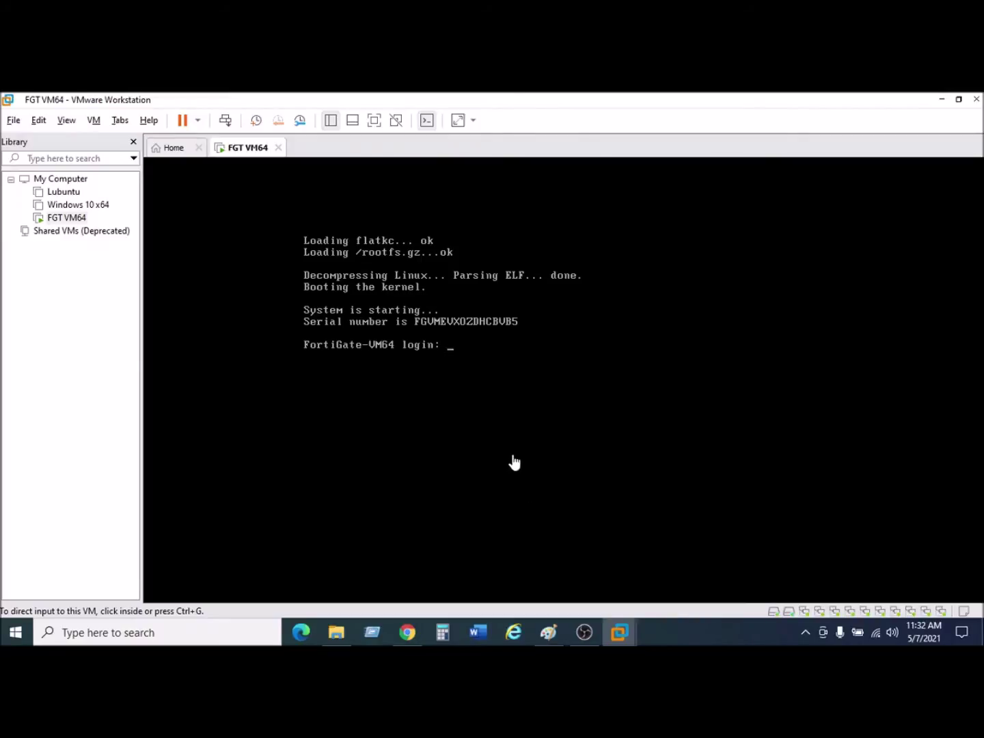
# Log in to the reset FortiGate console as admin, entering and confirming a new password.
pyautogui.click(461, 355)
pyautogui.write('admin')
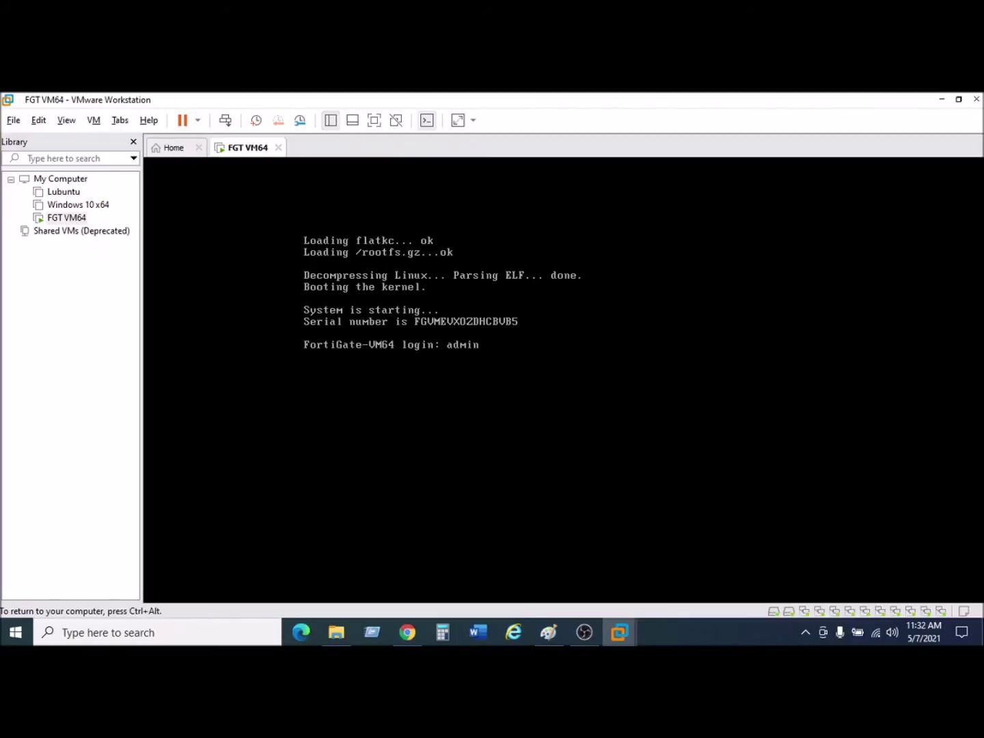
pyautogui.press('Return')
pyautogui.press('Return')
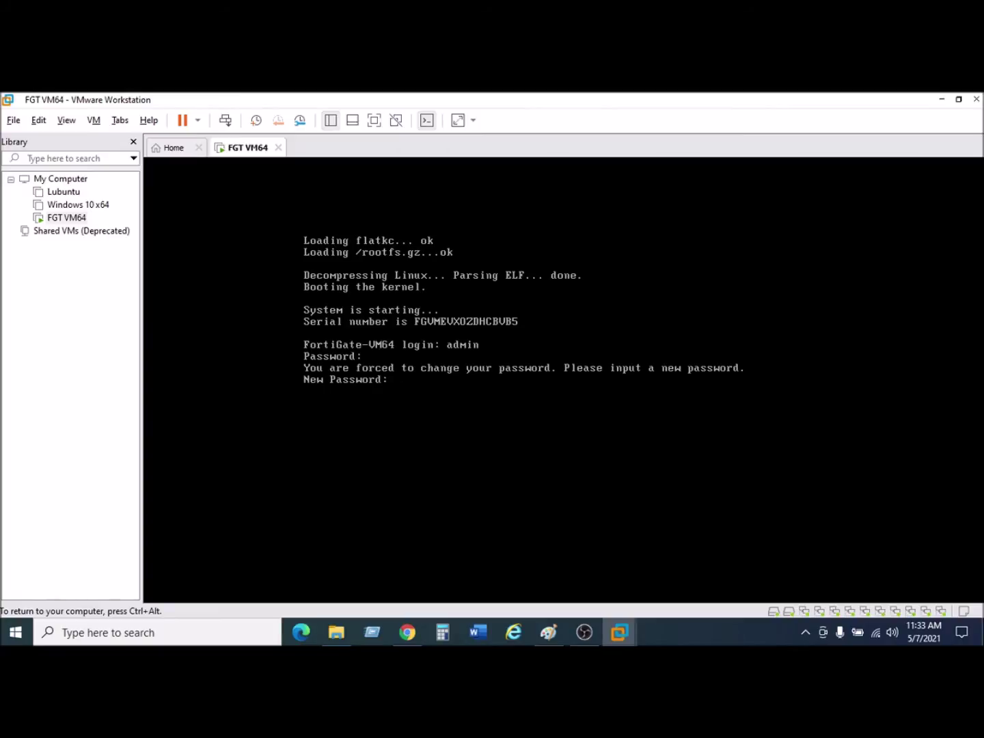
pyautogui.press('Return')
pyautogui.press('Return')
pyautogui.hotkey('ctrl', 'alt')
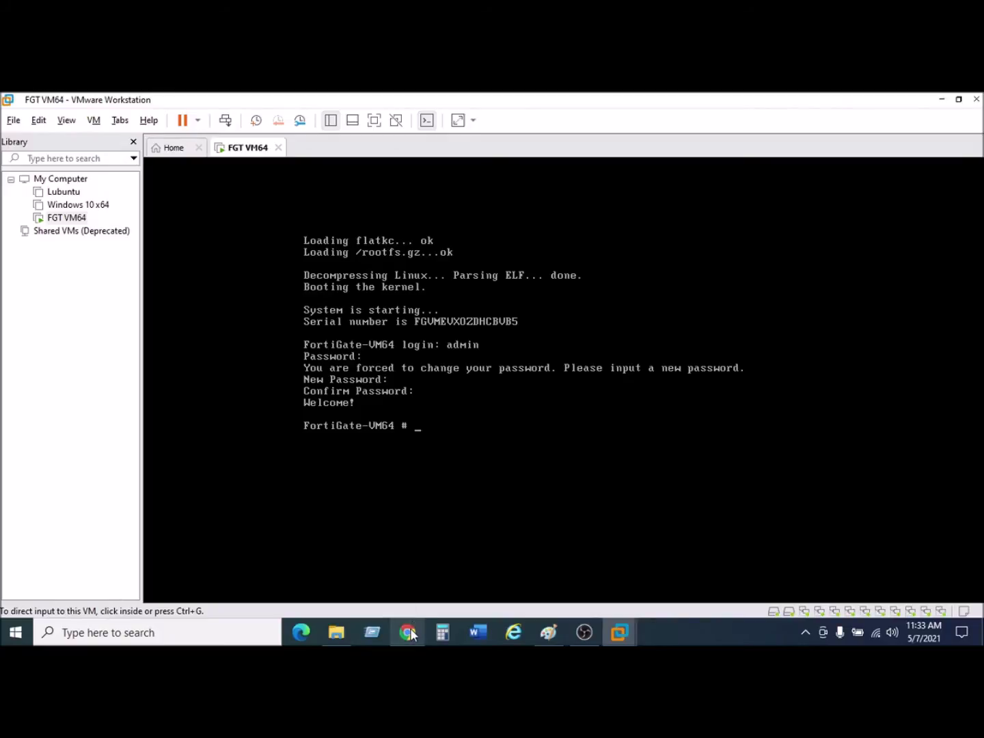
pyautogui.click(408, 632)
# Reload the page and sign in to the web GUI as admin with the new password.
pyautogui.click(59, 131)
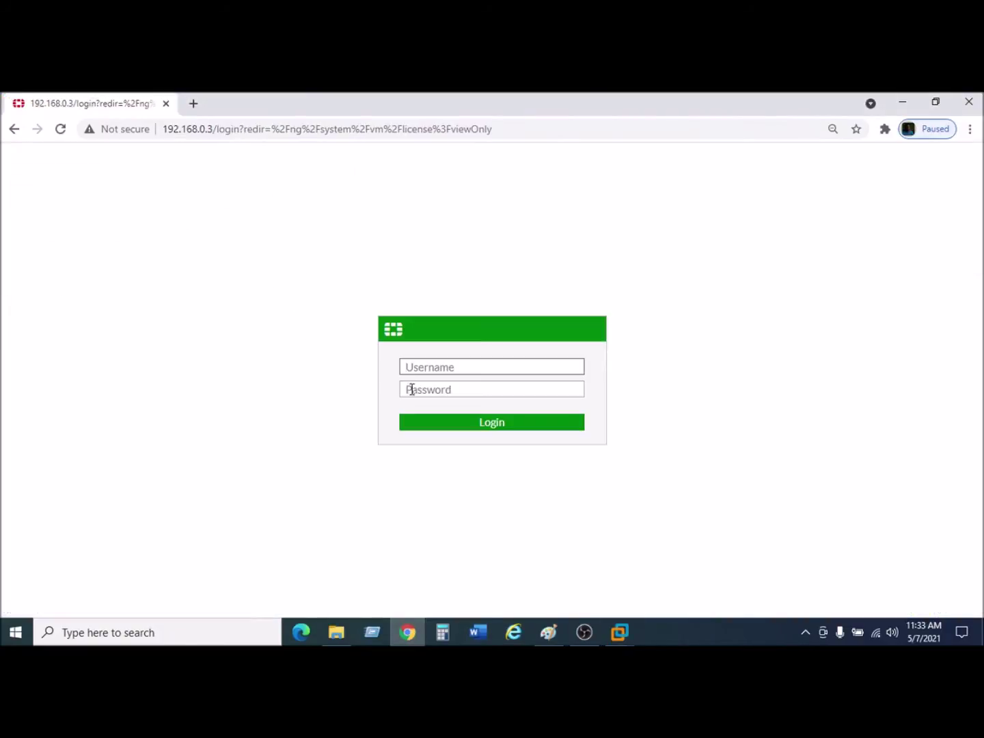
pyautogui.write('admin')
pyautogui.press('Tab')
pyautogui.write('••••••')
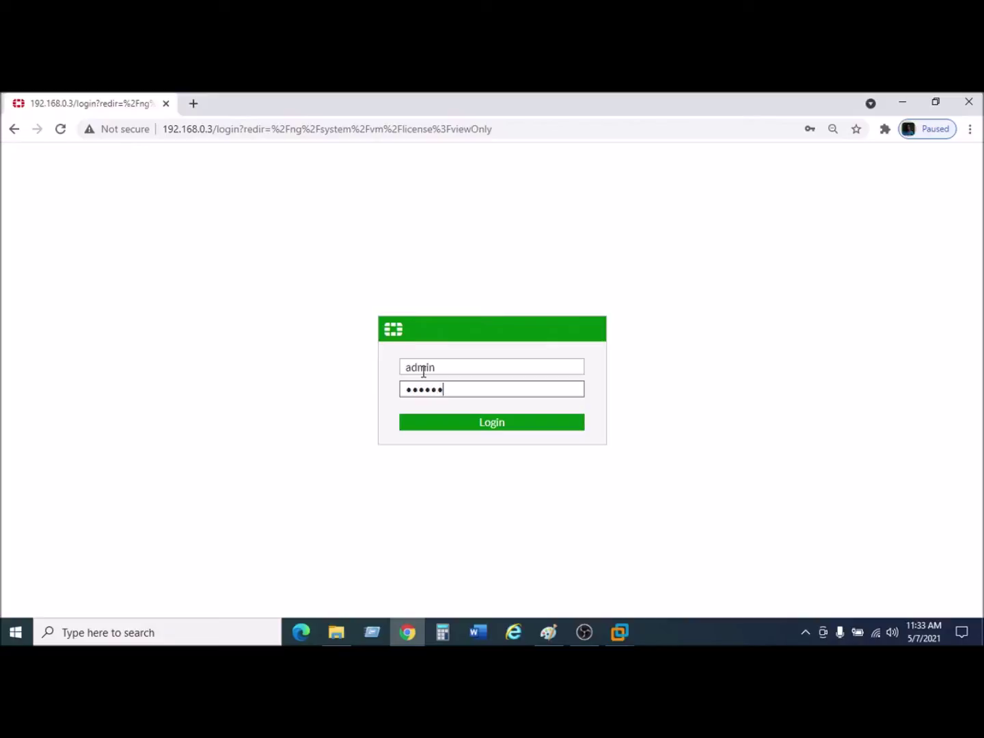
pyautogui.press('Return')
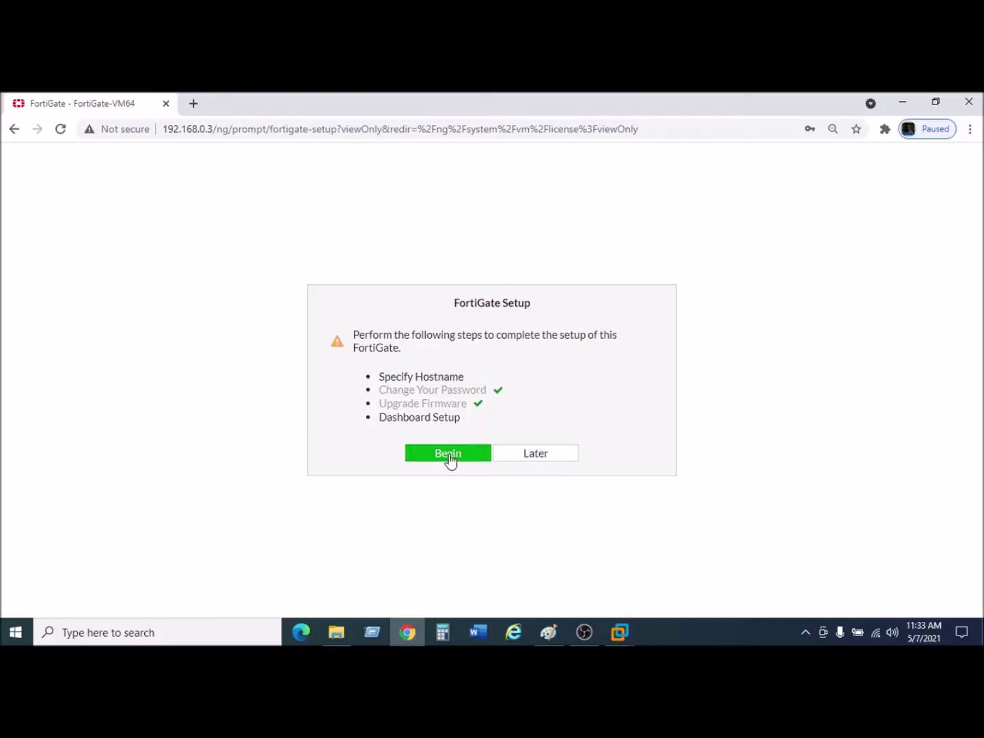
# Start the setup wizard and set a custom hostname of FGT-VM64.
pyautogui.click(450, 459)
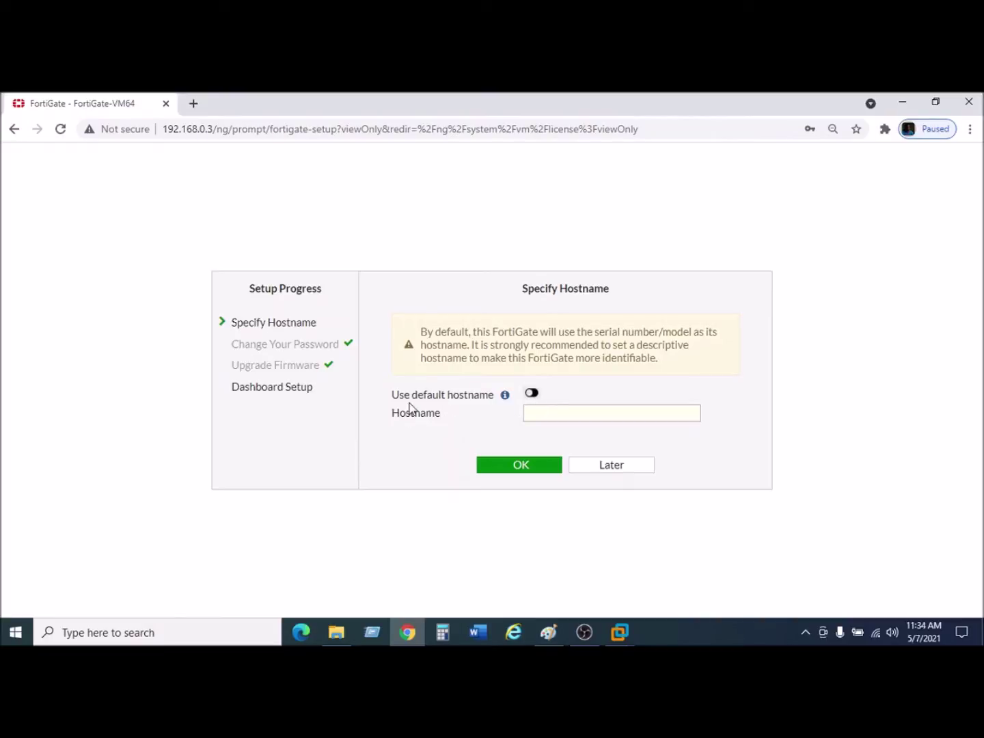
pyautogui.click(532, 395)
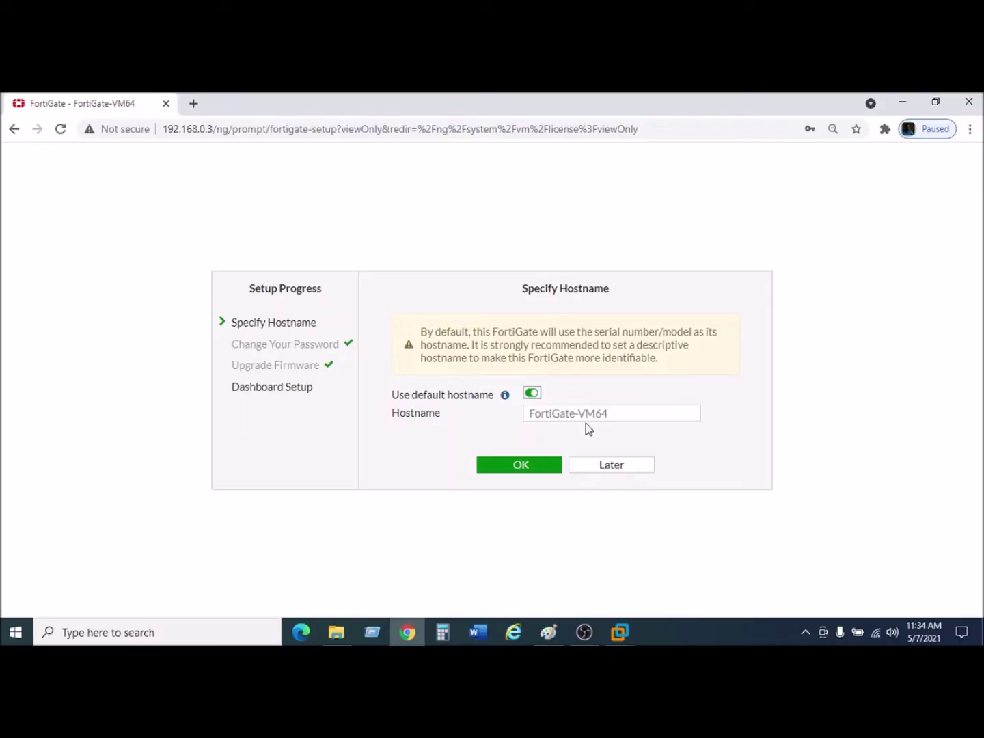
pyautogui.click(531, 394)
pyautogui.click(539, 415)
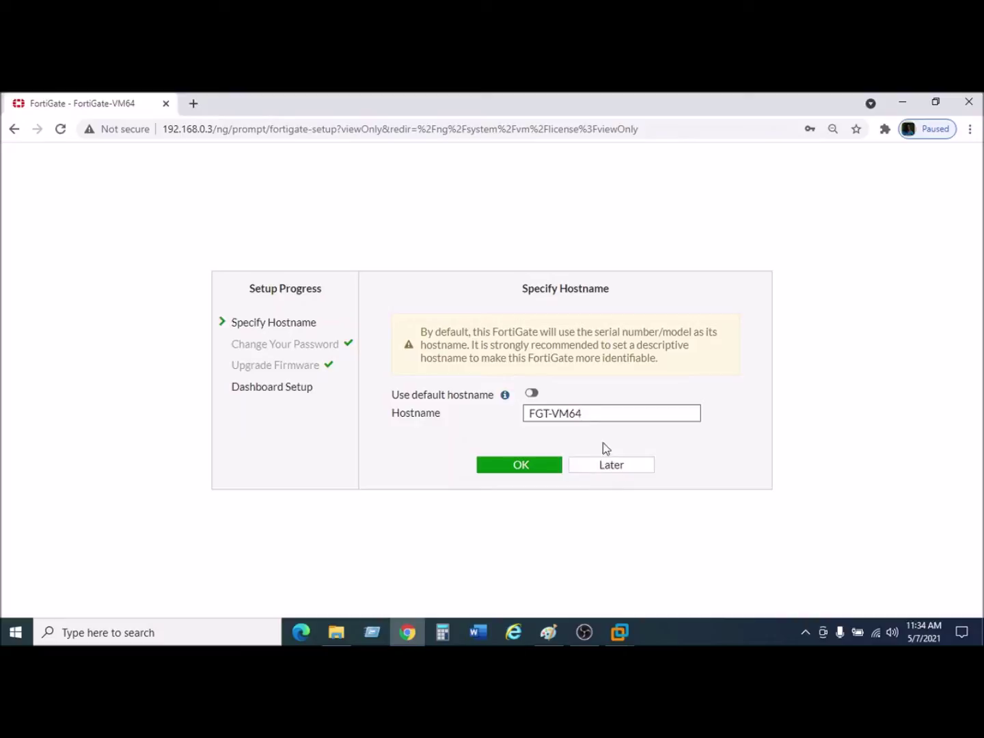
pyautogui.click(531, 471)
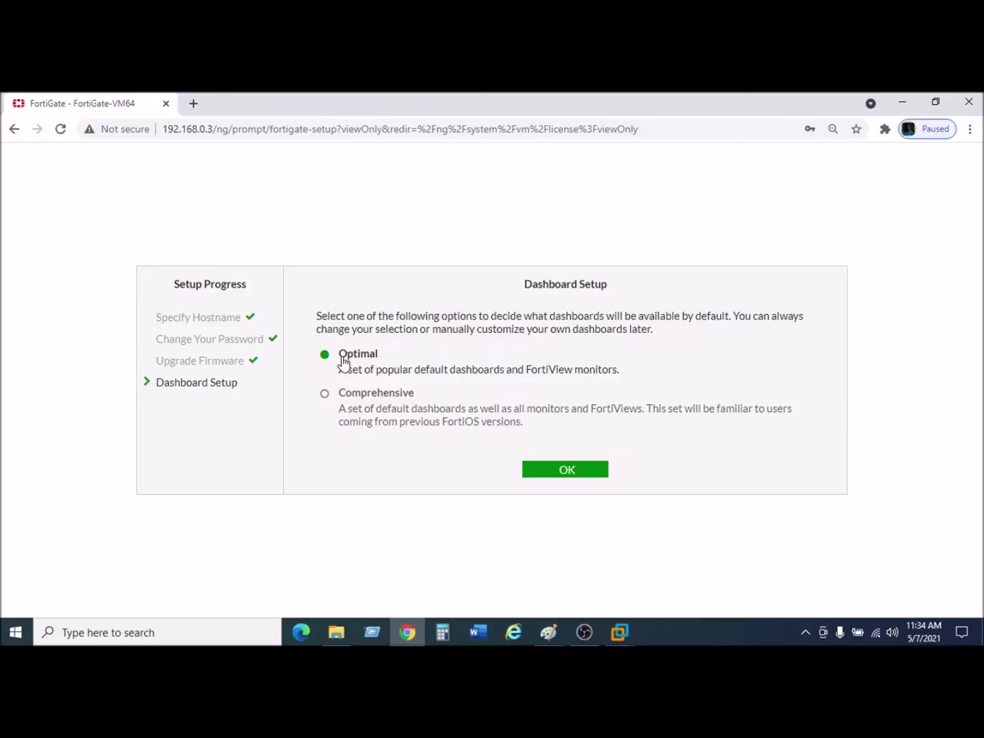
# Accept the Optimal dashboard set in Dashboard Setup.
pyautogui.click(571, 470)
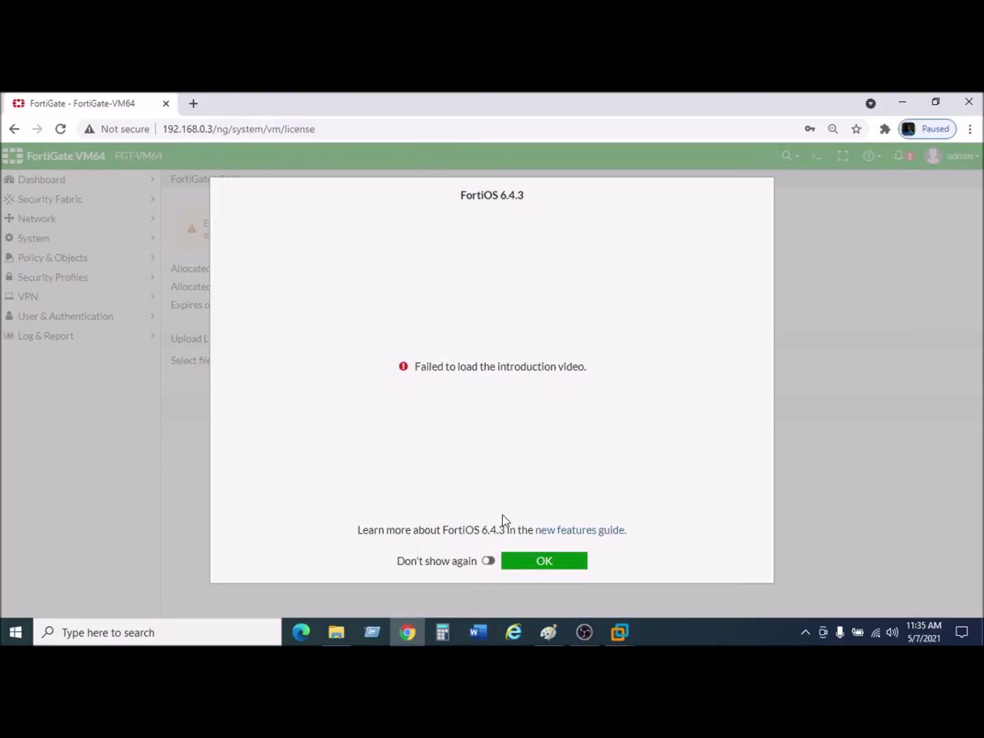
# Dismiss the FortiOS 6.4.3 welcome dialog and open Dashboard > Status to view system info.
pyautogui.click(540, 564)
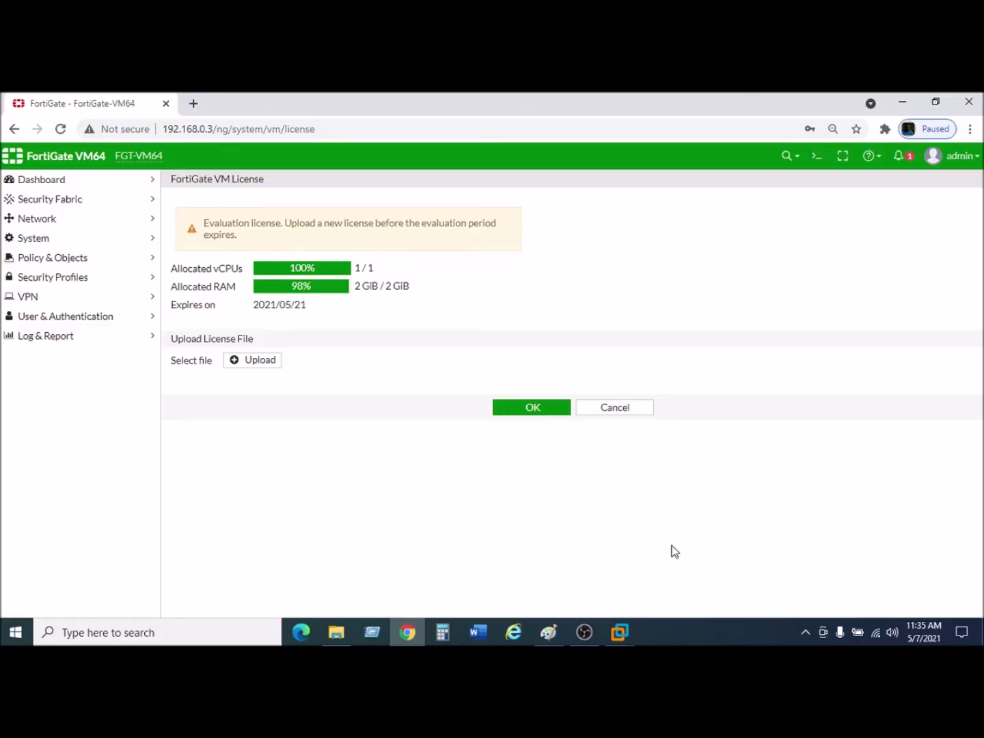
pyautogui.click(54, 180)
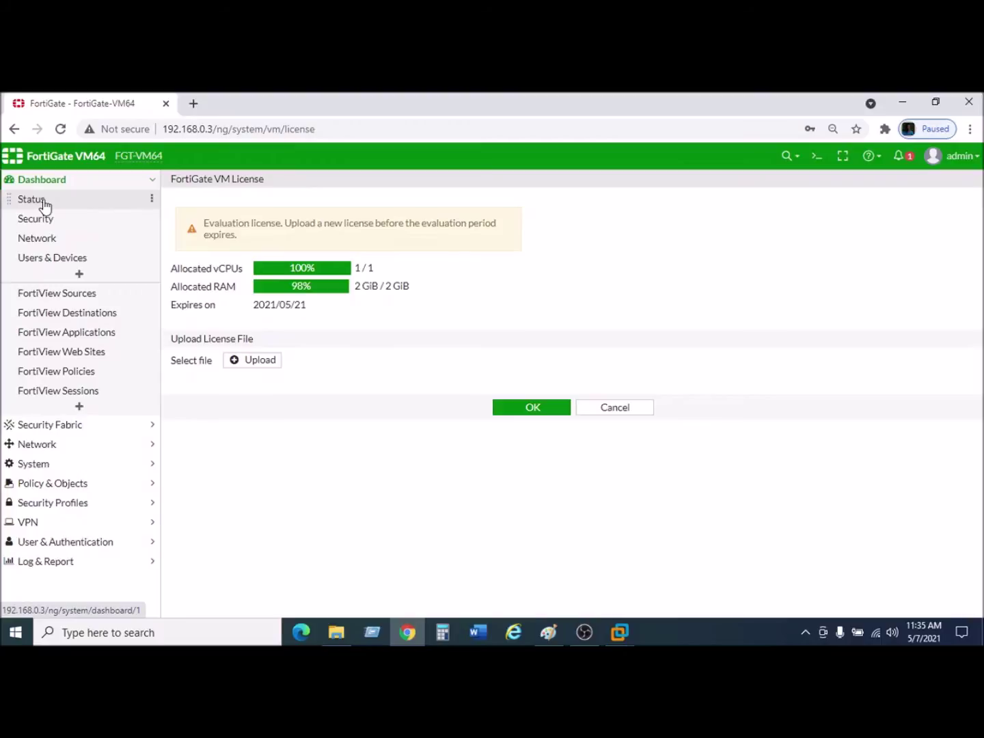
pyautogui.click(43, 199)
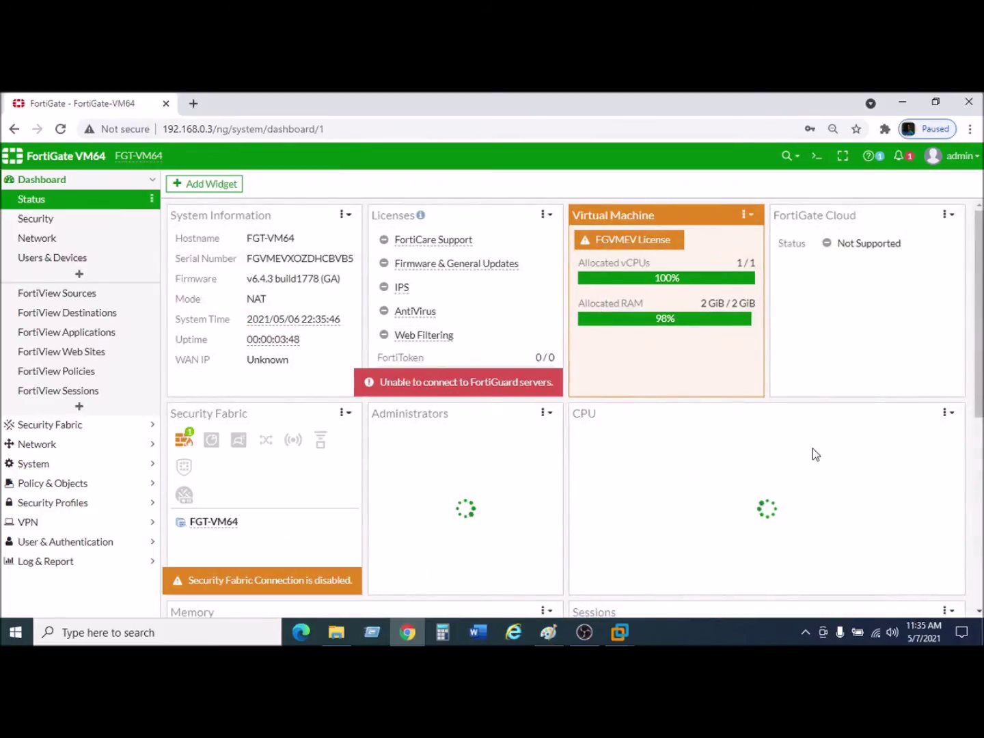
pyautogui.scroll(-4, 734, 455)
pyautogui.scroll(6, 524, 459)
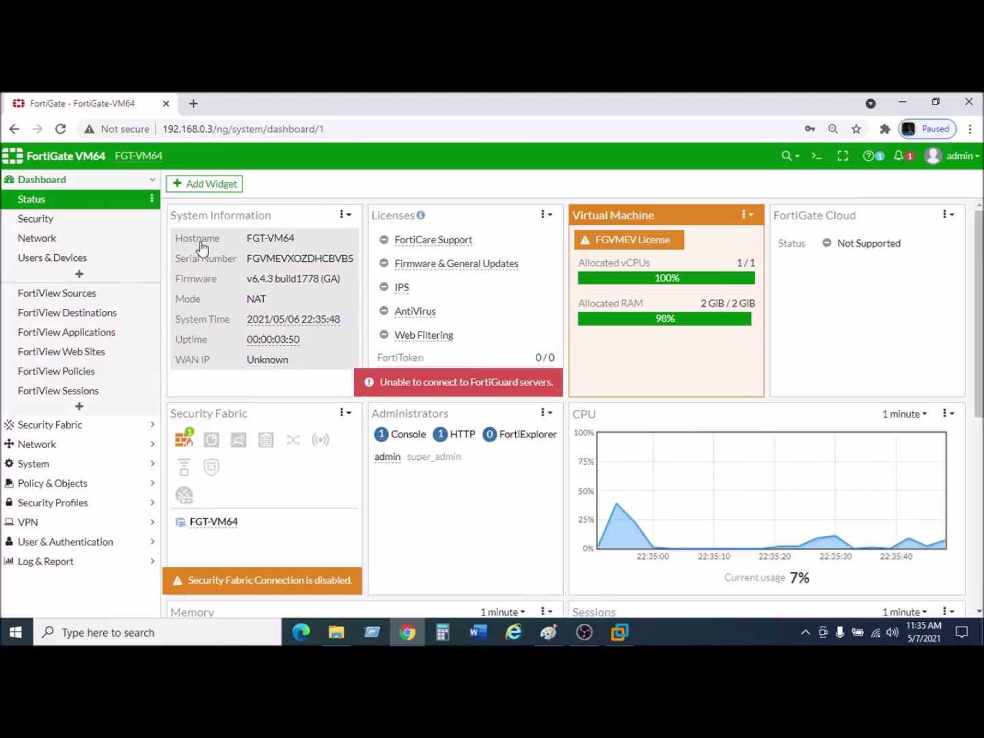
# Open Add Widget on the Status dashboard and browse the widgets from FortiView through WiFi.
pyautogui.click(194, 186)
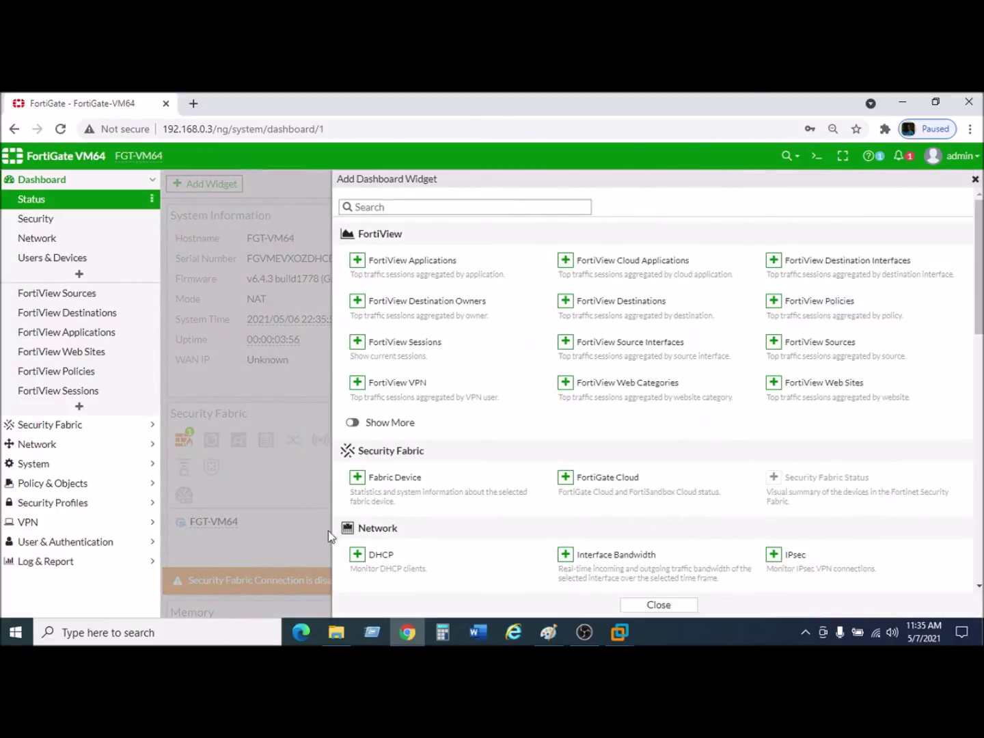
pyautogui.scroll(-4, 561, 498)
pyautogui.scroll(4, 573, 485)
pyautogui.scroll(-2, 502, 445)
pyautogui.scroll(-1, 502, 444)
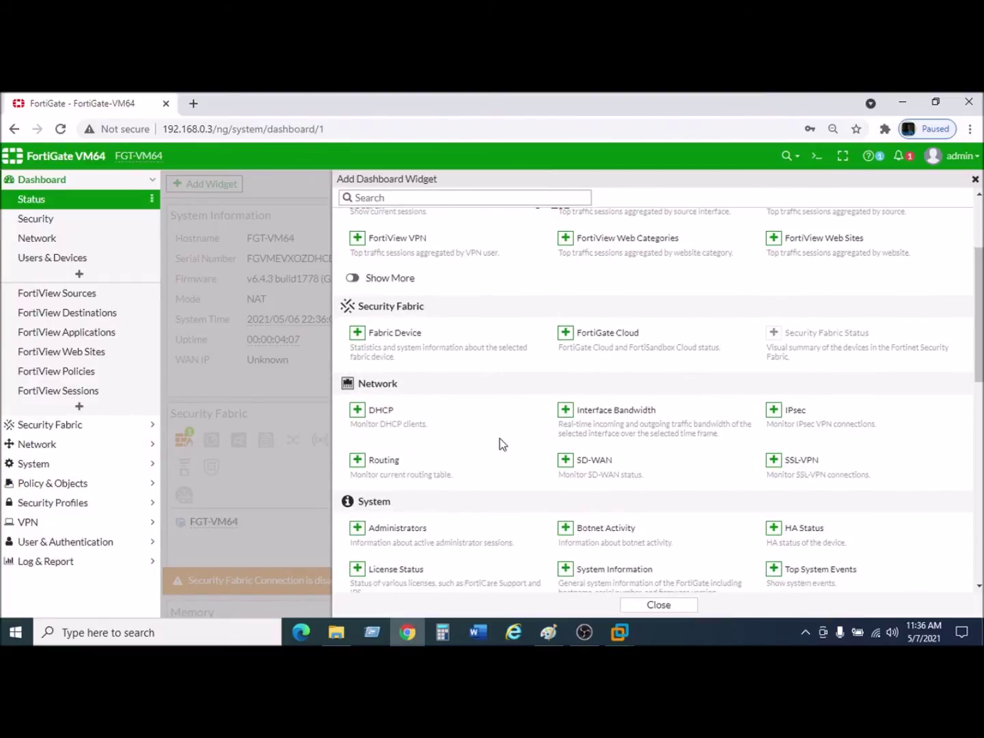
pyautogui.scroll(3, 502, 444)
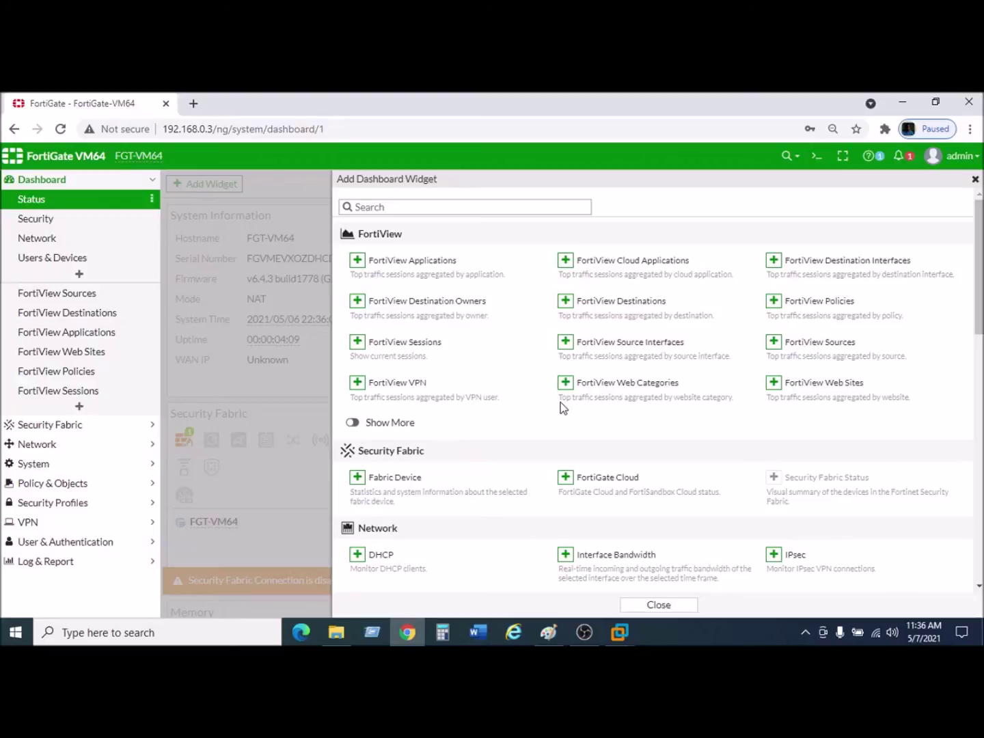
pyautogui.scroll(-7, 562, 403)
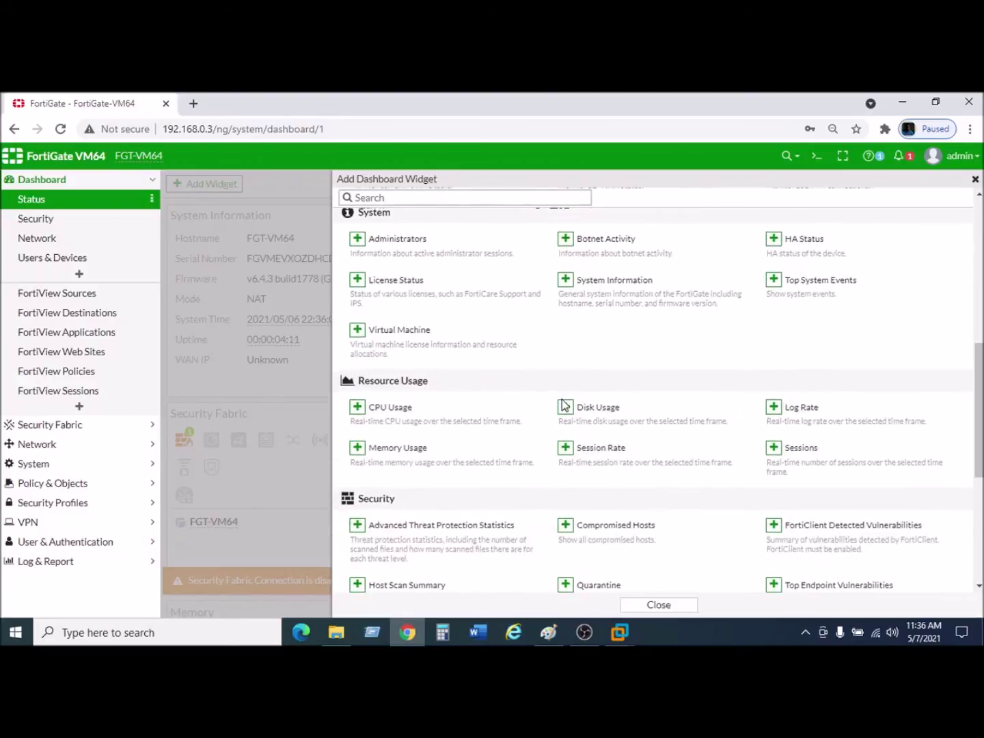
pyautogui.scroll(-6, 562, 404)
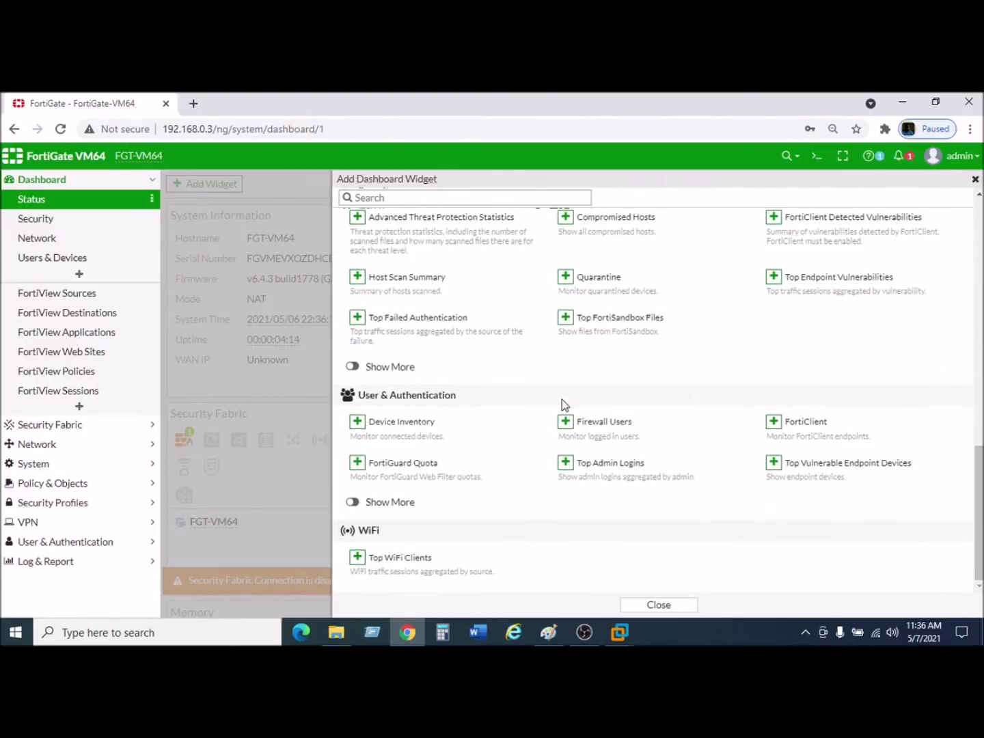
pyautogui.scroll(13, 563, 404)
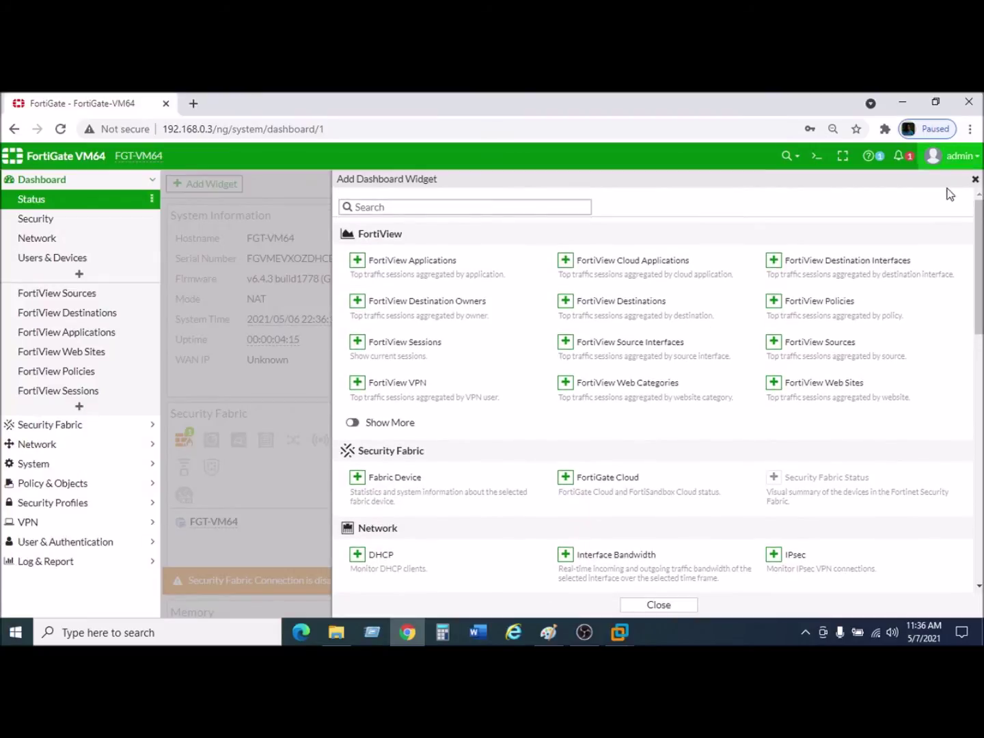
# Close the widget catalogue, review notifications and the lab diagram in Paint, then collapse Dashboard navigation.
pyautogui.click(975, 180)
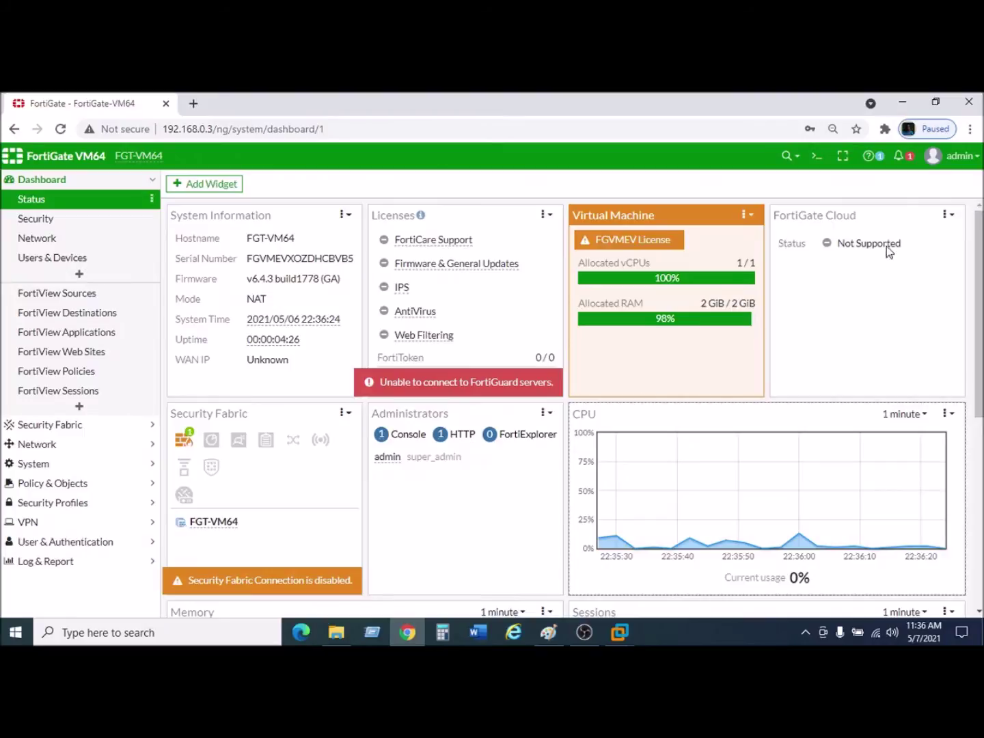
pyautogui.click(901, 156)
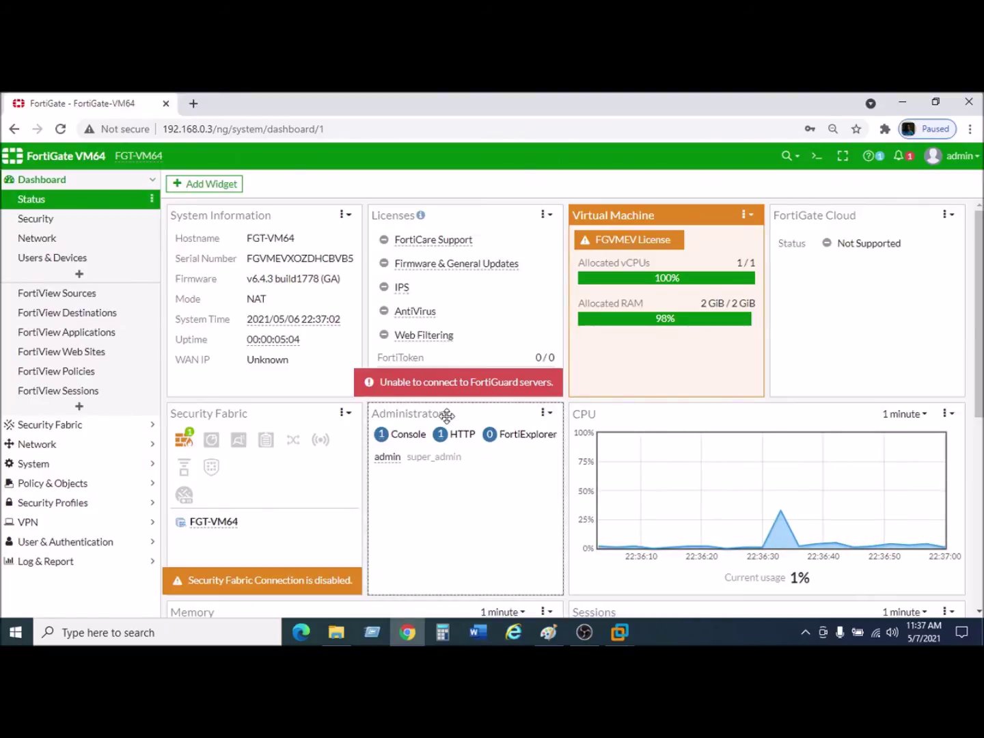
pyautogui.click(548, 633)
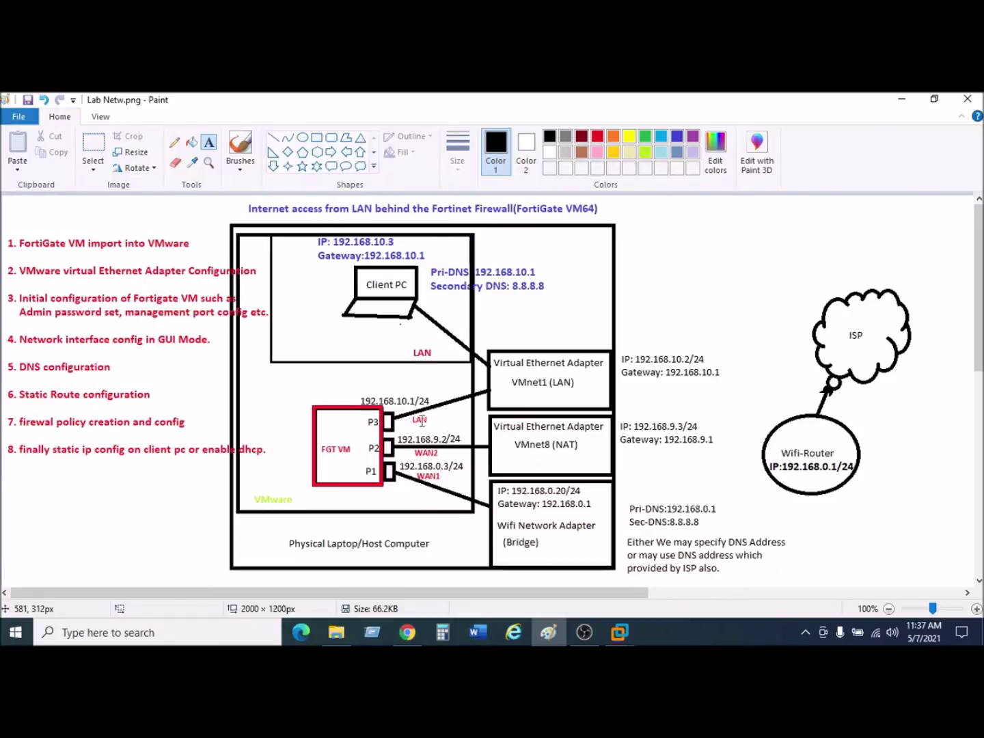
pyautogui.click(408, 631)
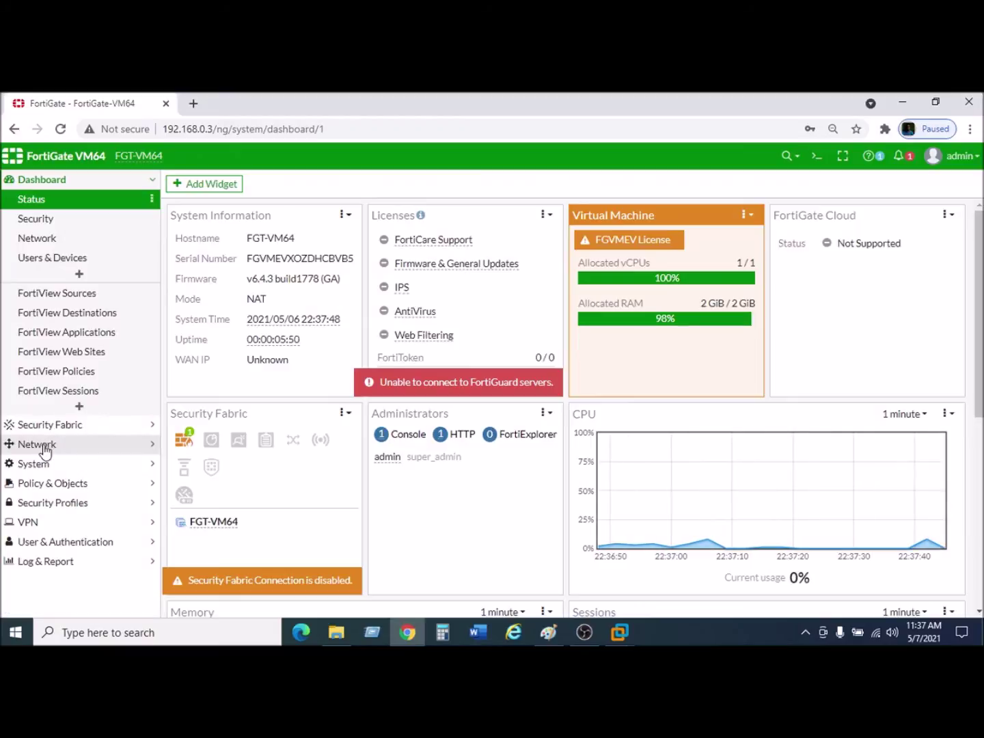
pyautogui.click(153, 184)
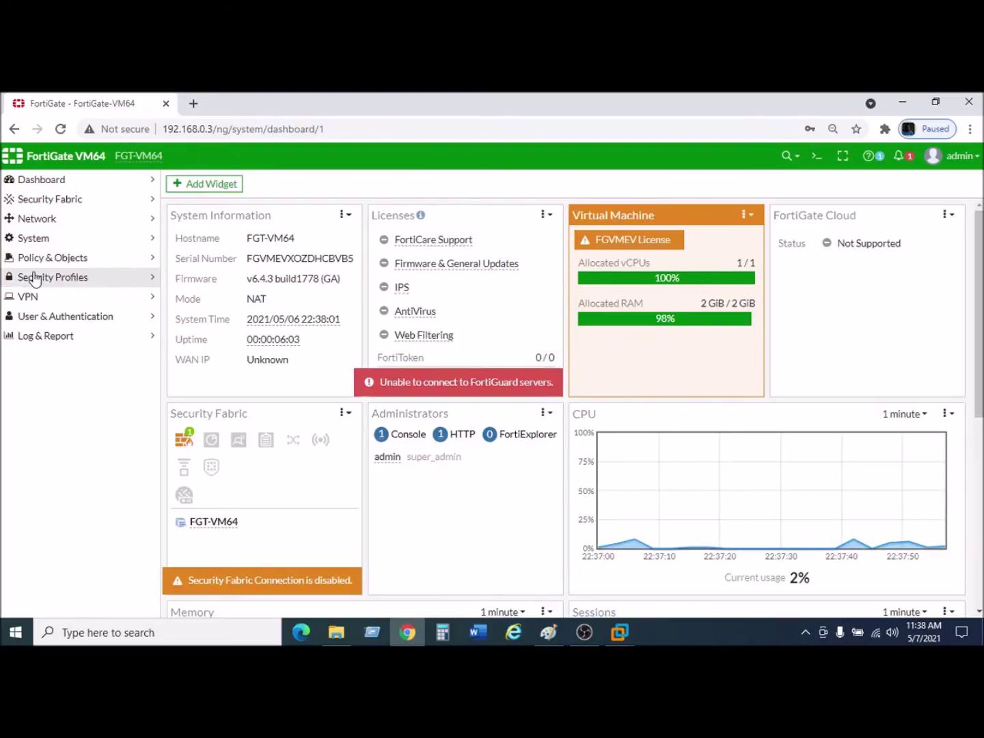
# Go to Network > Interfaces and choose Edit from port2's right-click menu.
pyautogui.click(89, 225)
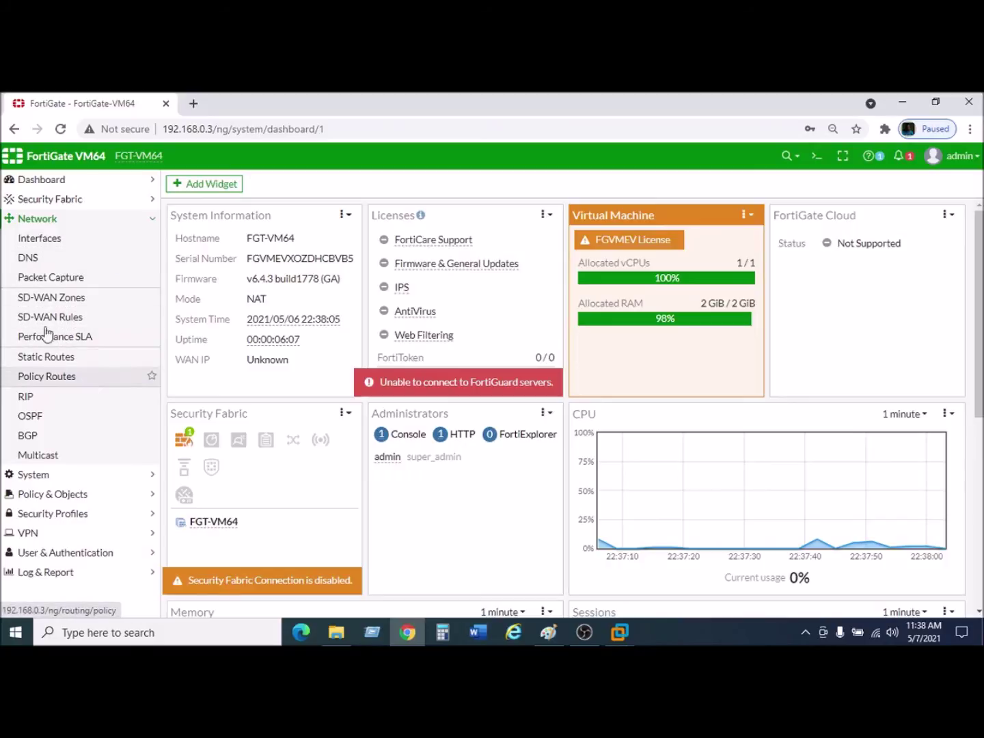
pyautogui.click(47, 243)
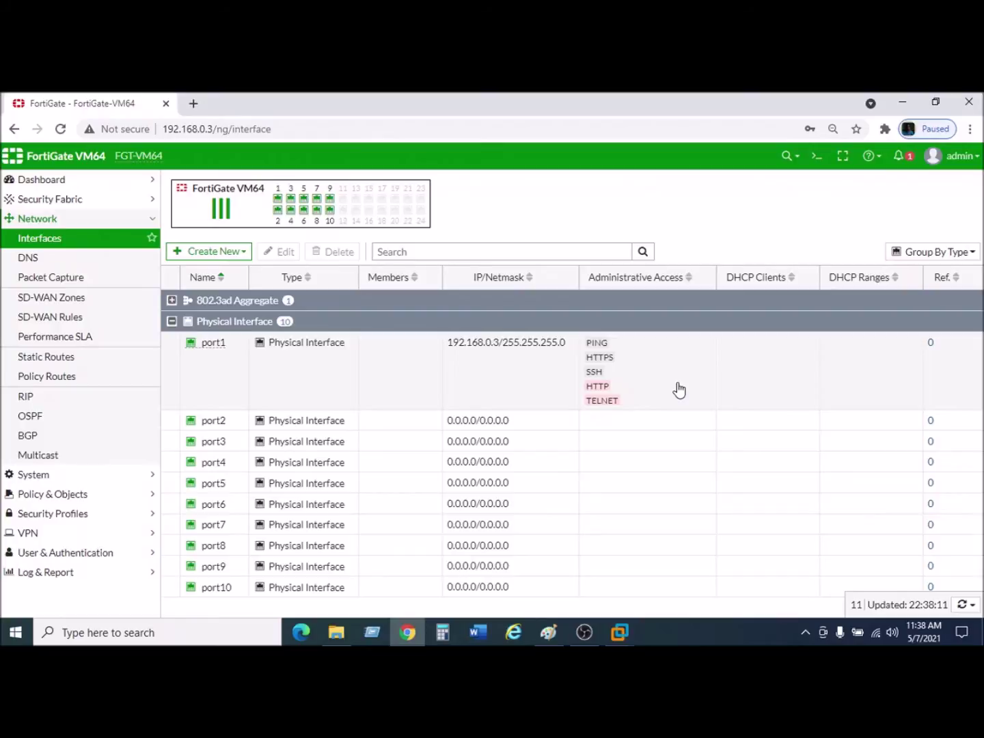
pyautogui.click(406, 424)
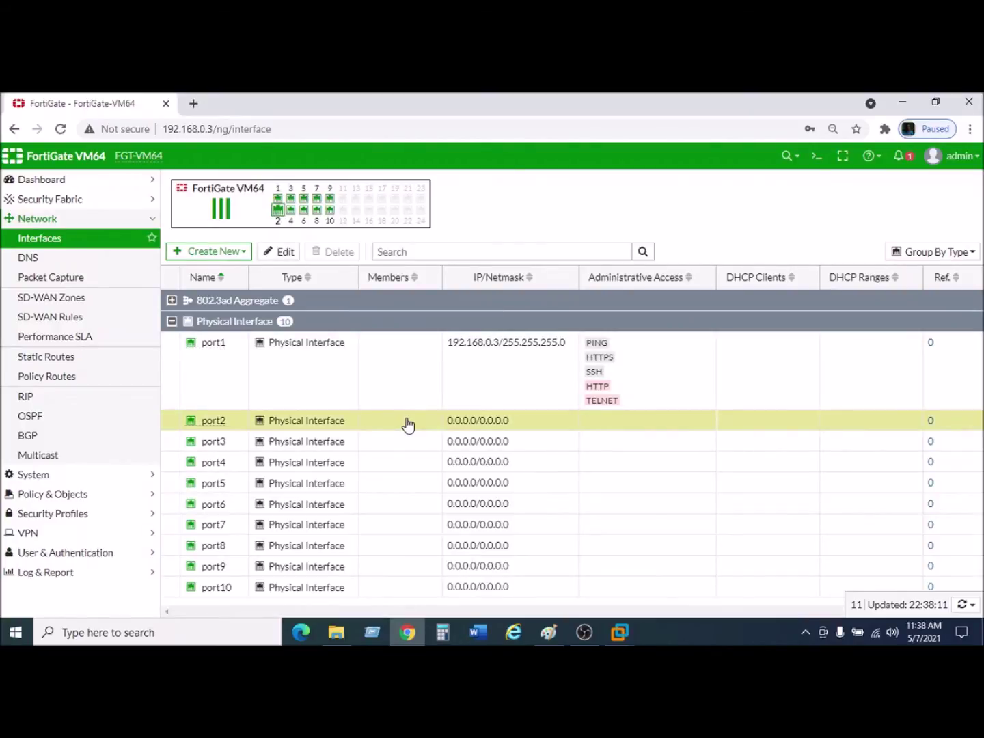
pyautogui.rightClick(409, 425)
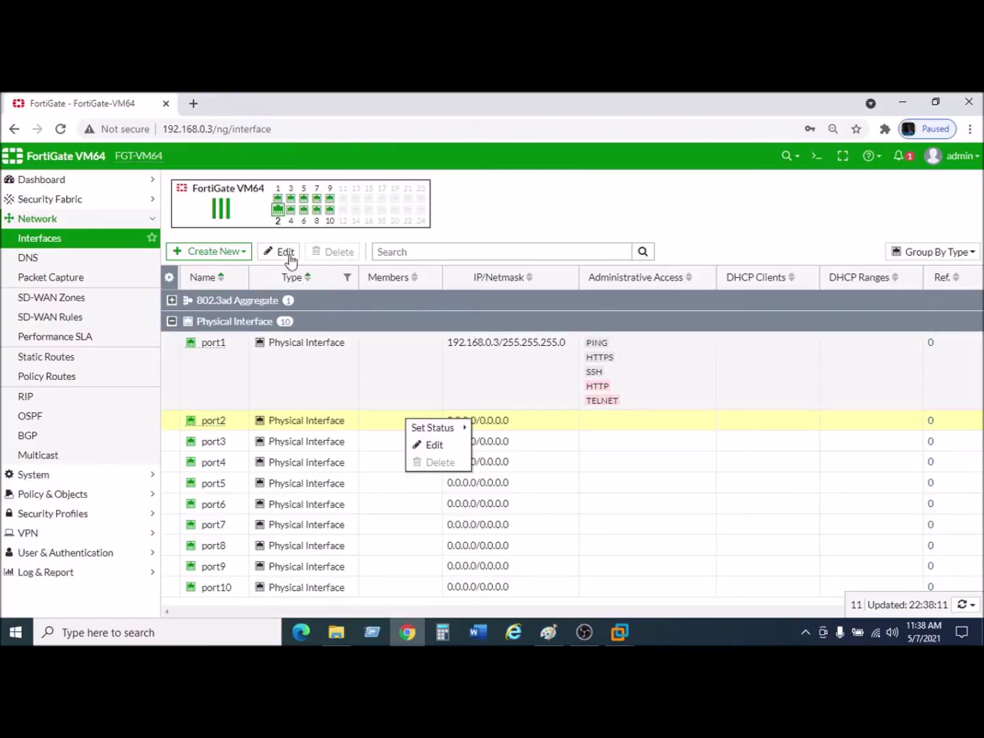
pyautogui.click(280, 253)
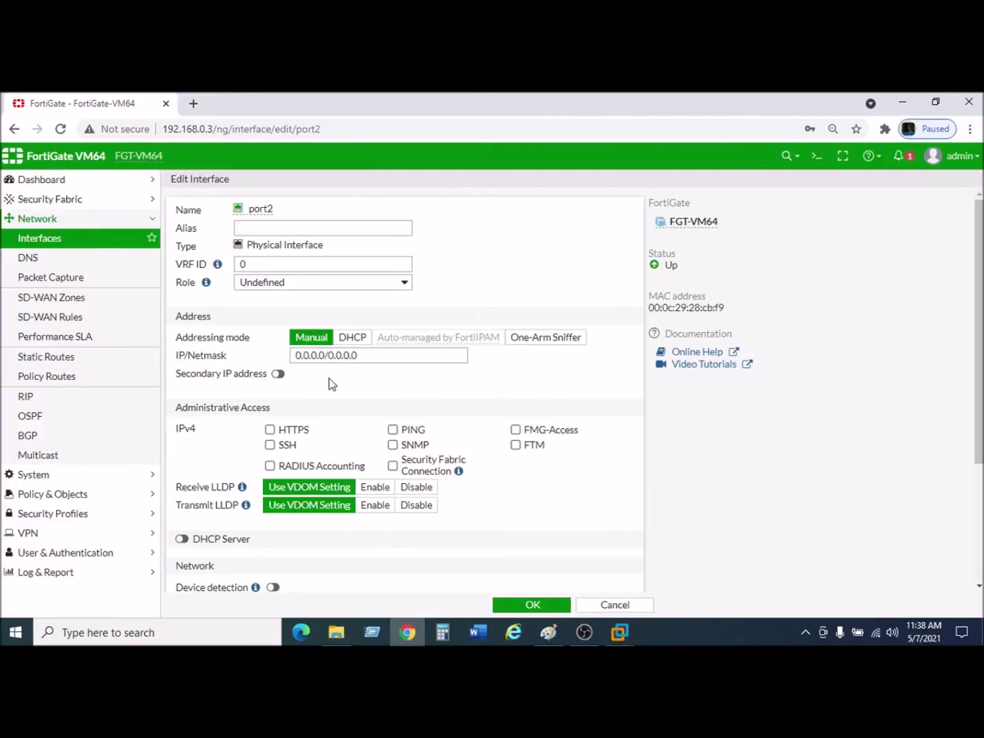
# Give port2 the alias WAN2 and set its role to WAN.
pyautogui.click(305, 229)
pyautogui.write('W')
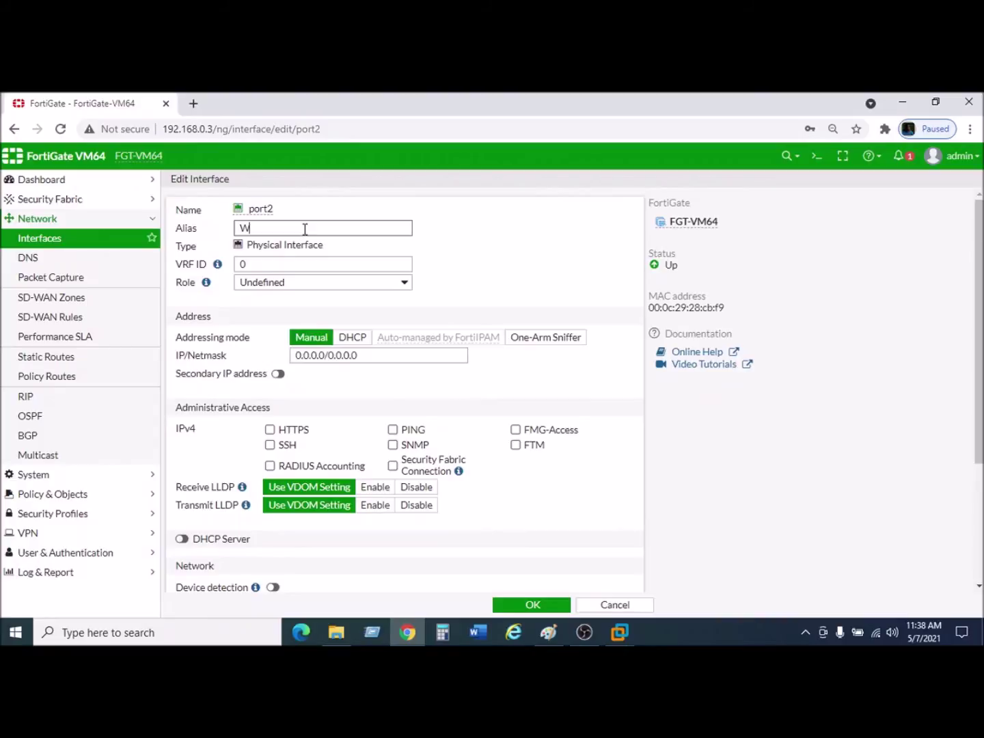
pyautogui.write('AN2')
pyautogui.scroll(-3, 339, 481)
pyautogui.scroll(3, 331, 471)
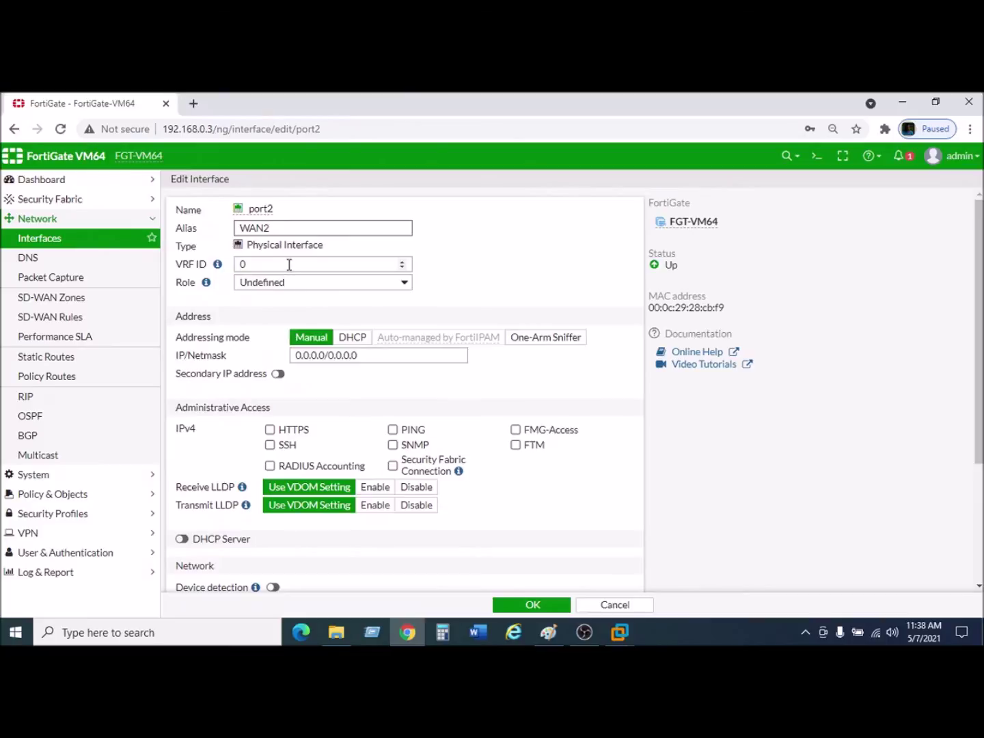
pyautogui.click(310, 285)
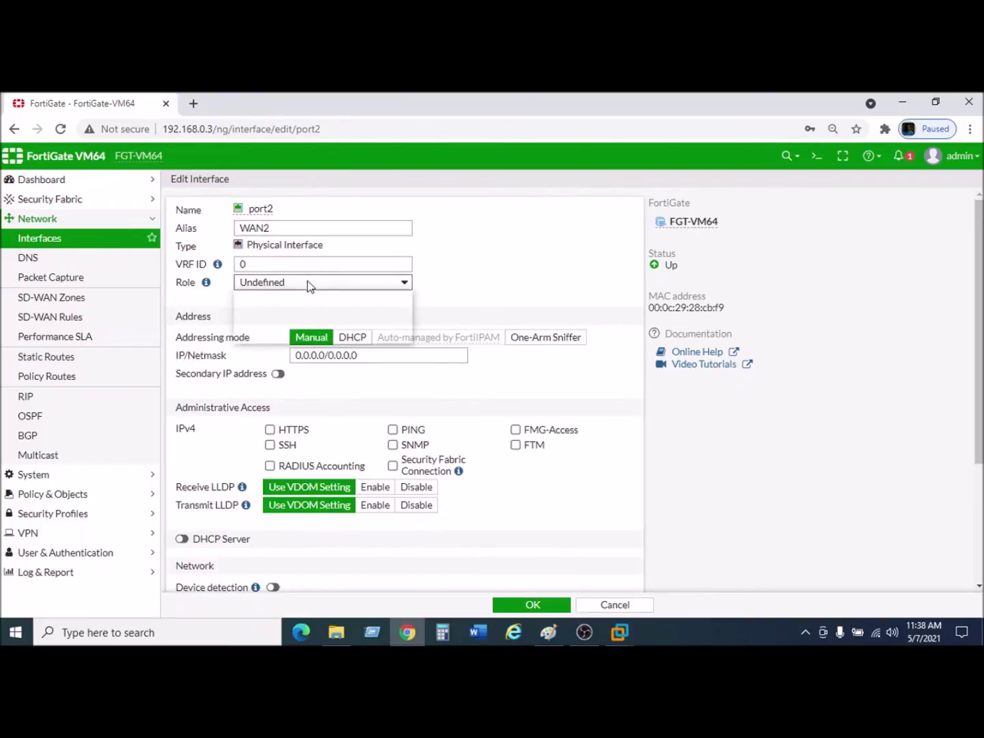
pyautogui.click(271, 312)
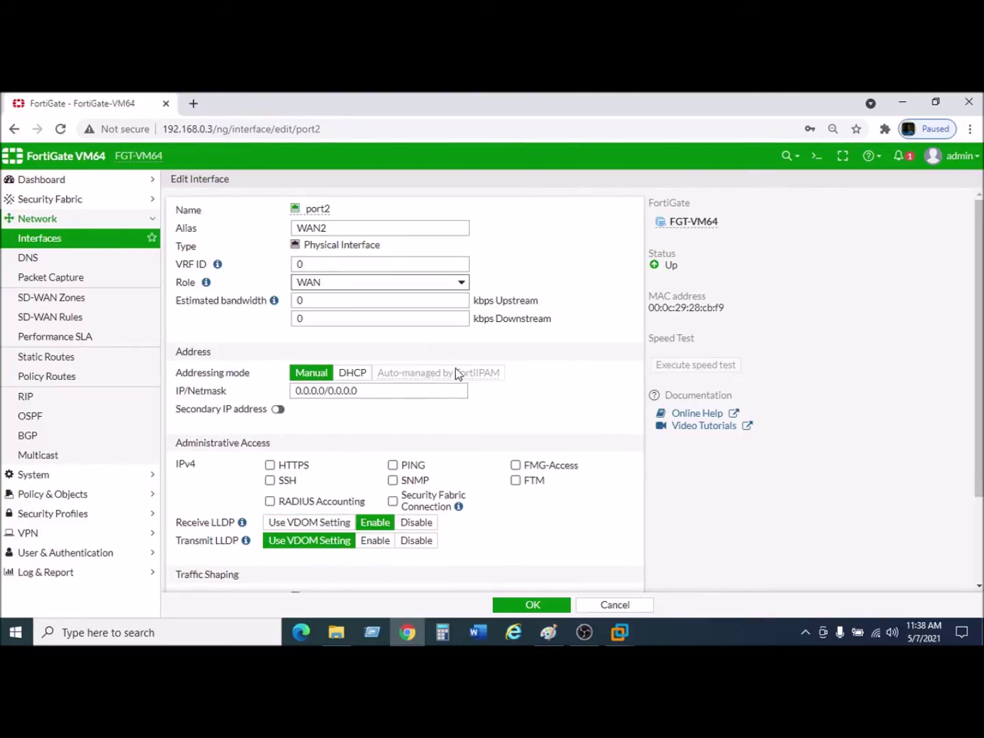
pyautogui.scroll(-1, 492, 393)
pyautogui.scroll(1, 501, 398)
# Replace port2's IP address with 192.168.9.2, checking the lab diagram for the value.
pyautogui.doubleClick(324, 391)
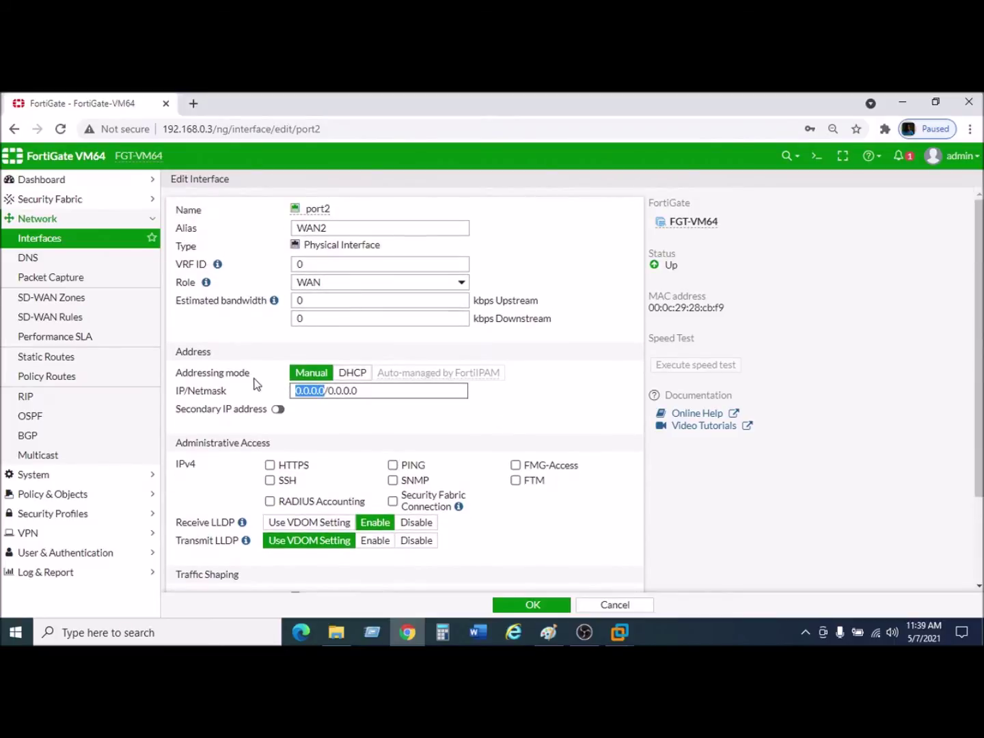
pyautogui.write('192')
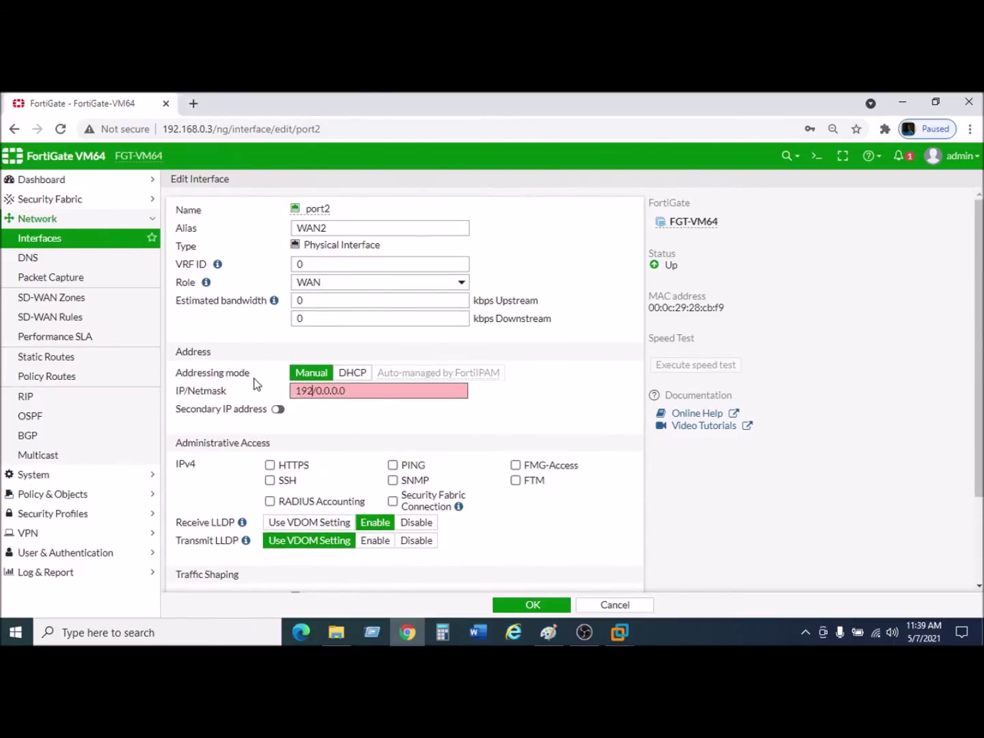
pyautogui.write('.168.9')
pyautogui.click(551, 632)
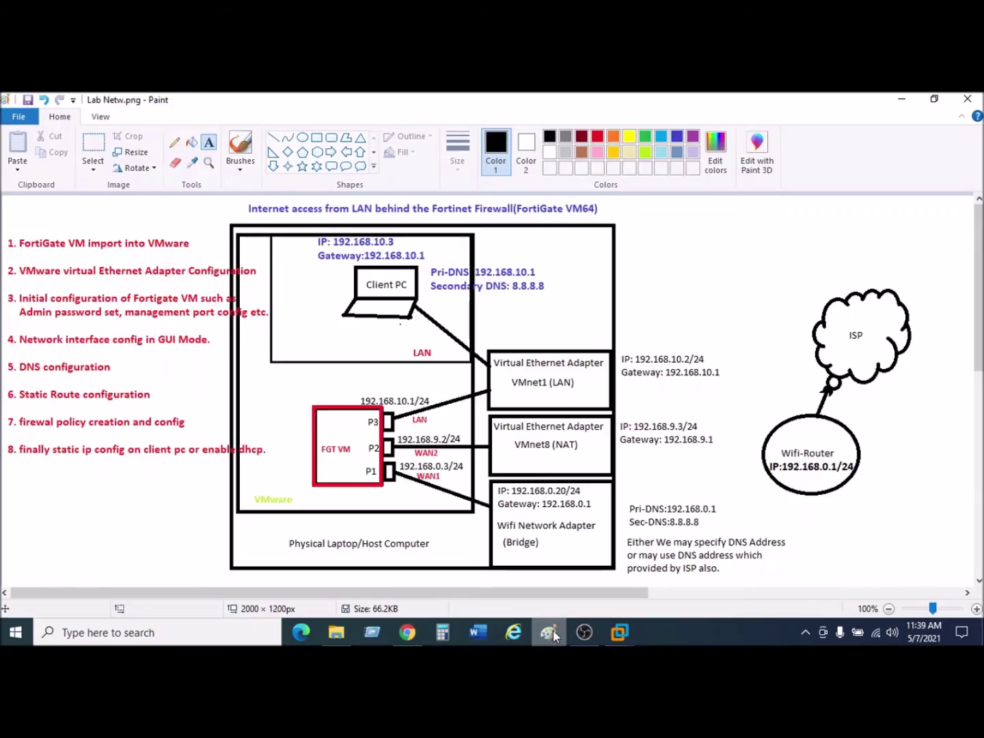
pyautogui.click(550, 633)
pyautogui.write('.2/0.0.0.0')
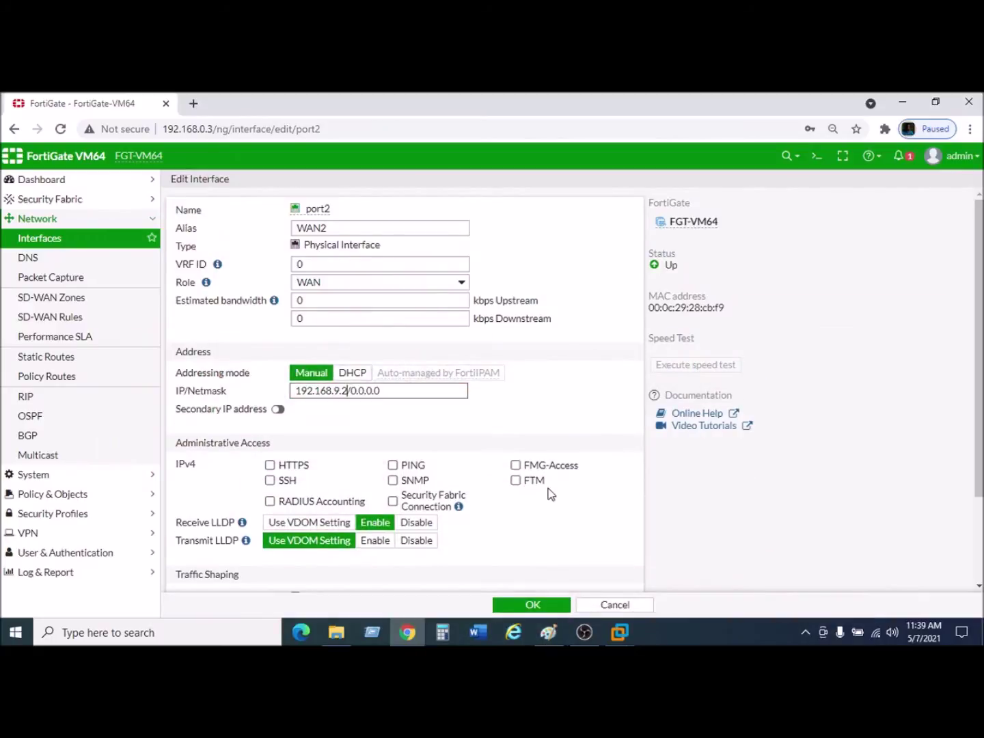
# Change port2's netmask to /24 so the address reads 192.168.9.2/24.
pyautogui.doubleClick(353, 390)
pyautogui.write('24')
pyautogui.click(341, 390)
pyautogui.scroll(-1, 408, 415)
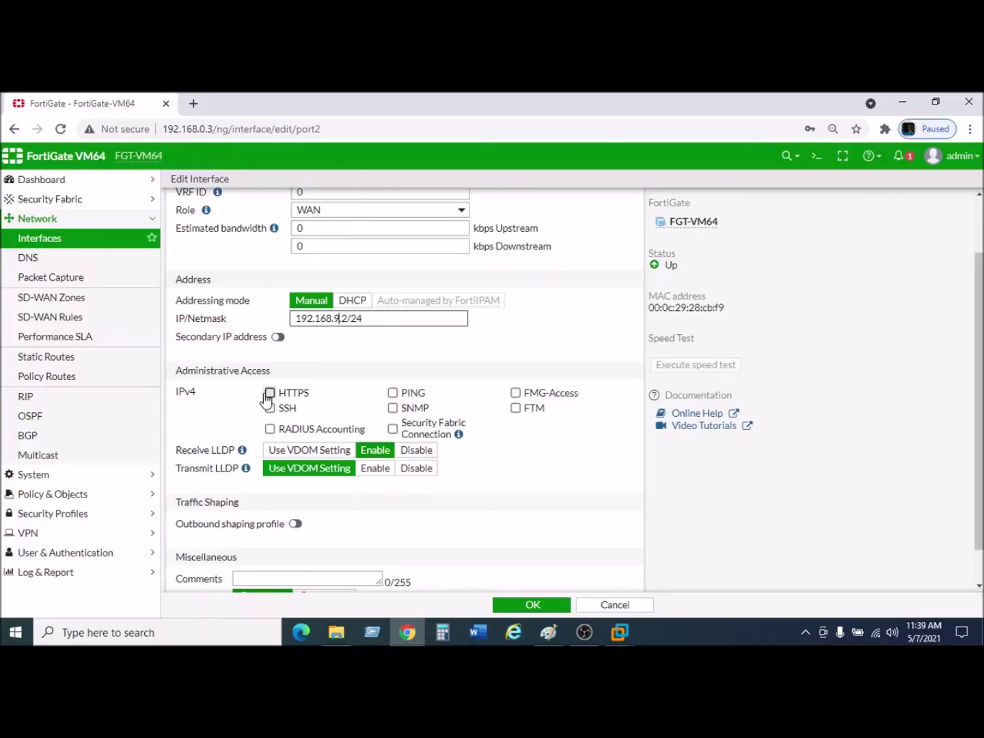
# Allow HTTPS, SSH, PING, SNMP and FMG-Access on port2, and set Receive LLDP to Use VDOM Setting.
pyautogui.click(269, 392)
pyautogui.click(270, 408)
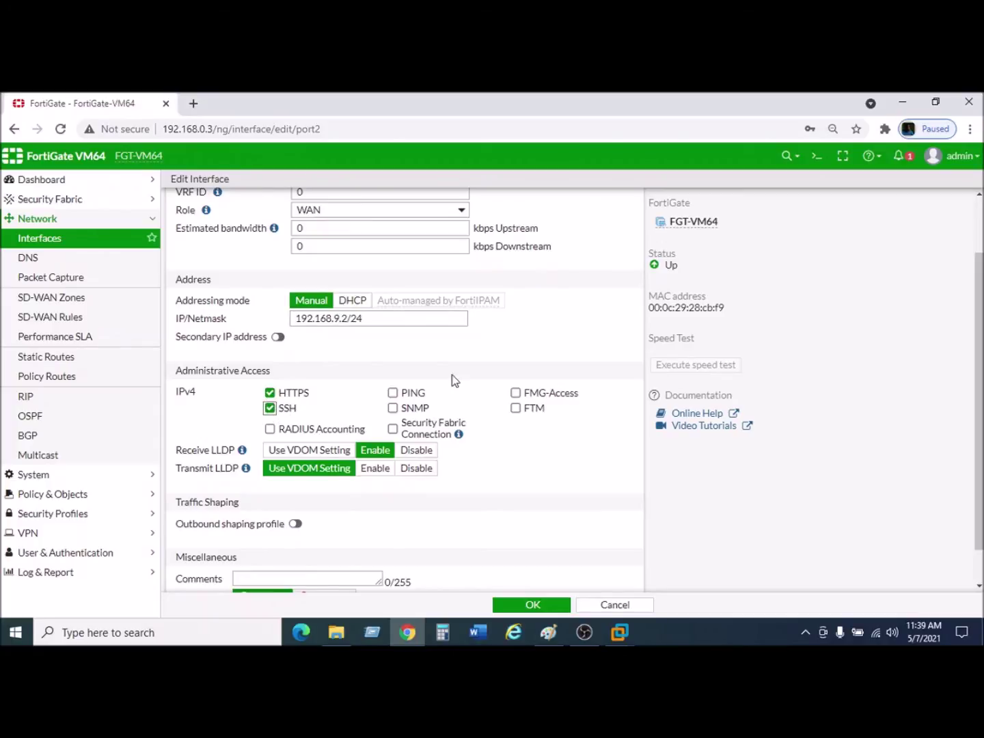
pyautogui.click(401, 393)
pyautogui.click(393, 409)
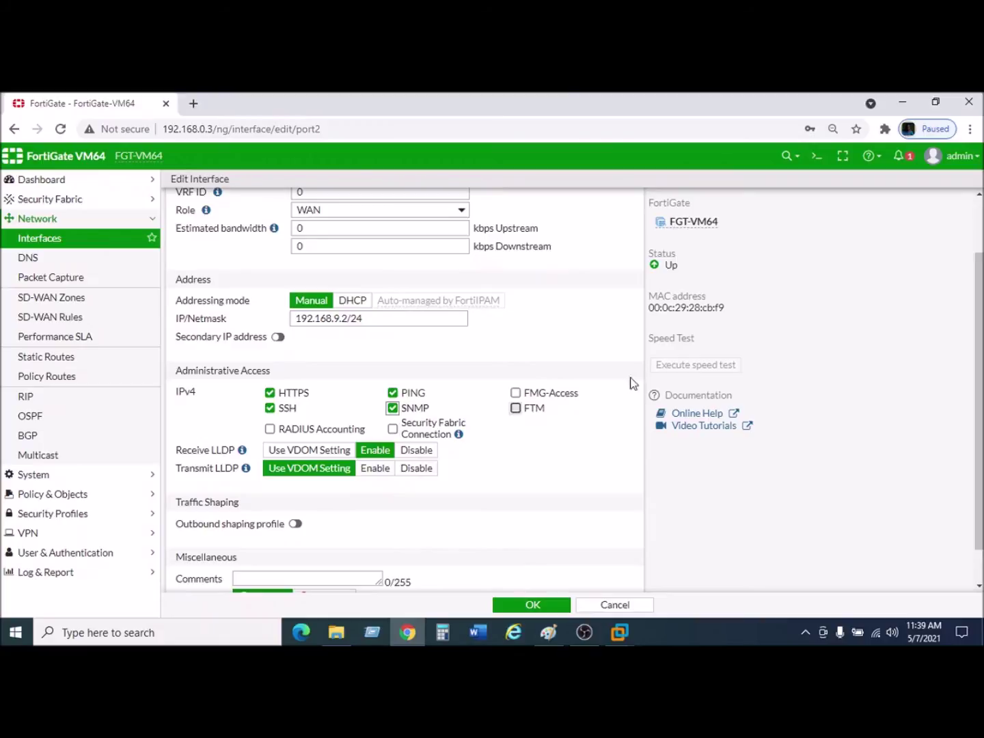
pyautogui.click(516, 392)
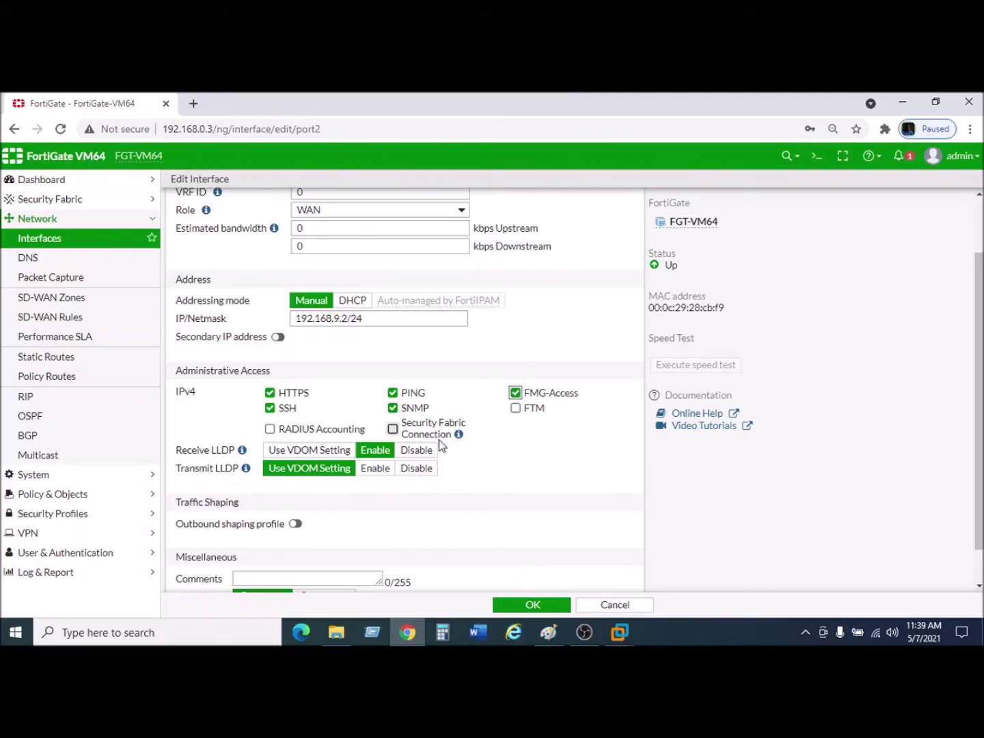
pyautogui.scroll(-1, 514, 439)
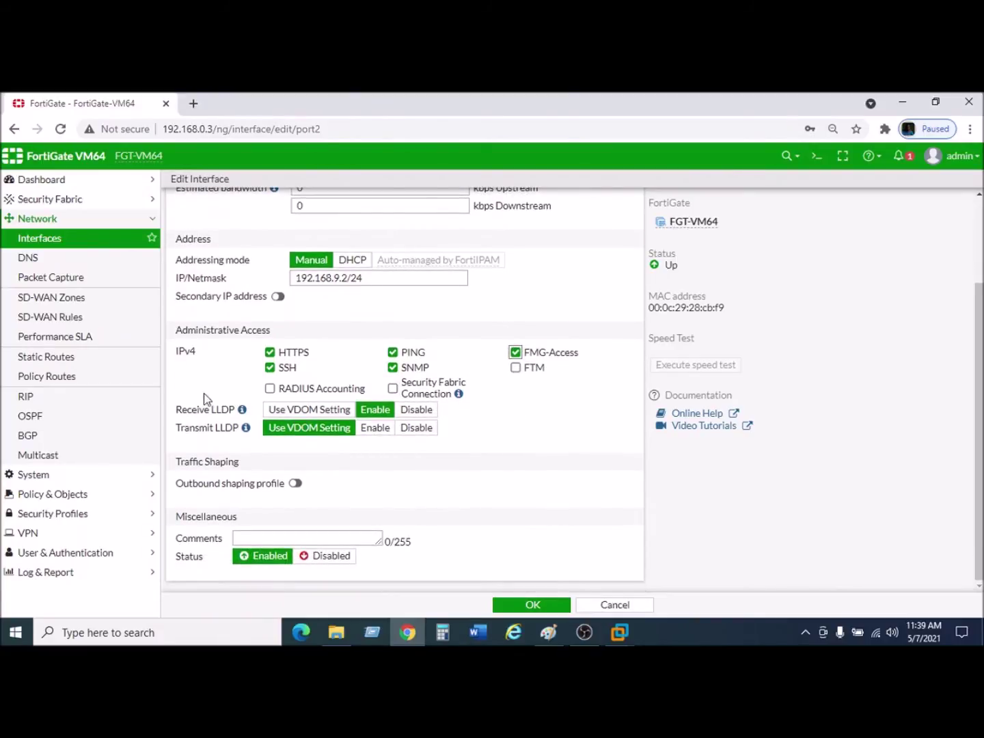
pyautogui.click(313, 413)
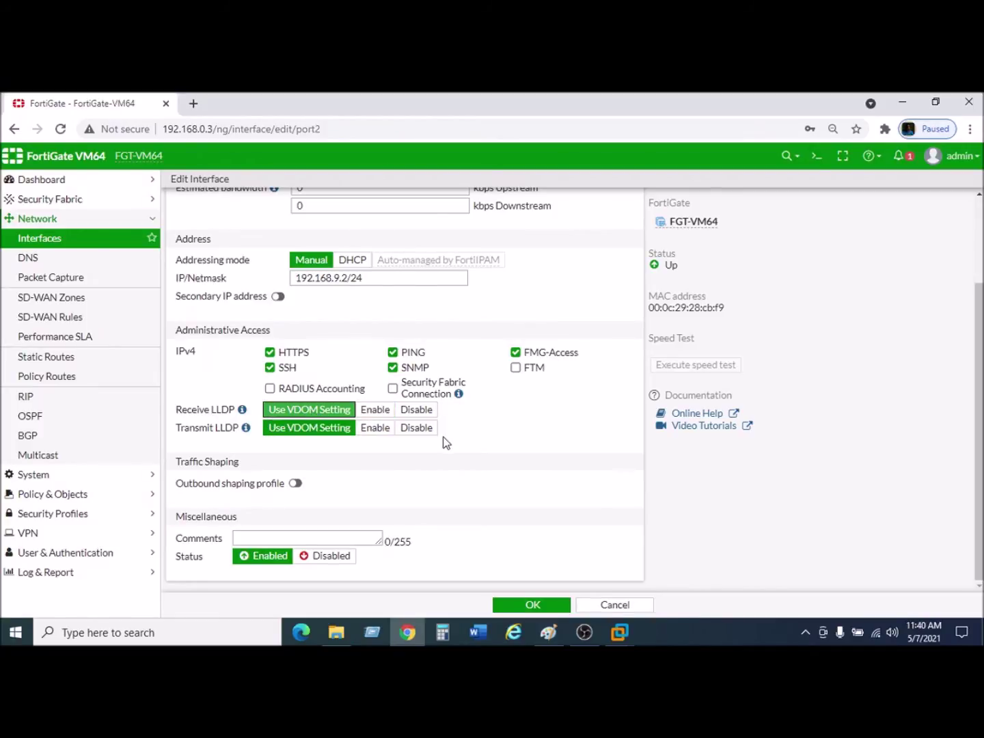
# Enter the comment NATA for port2, clearing the mistyped text first.
pyautogui.click(270, 537)
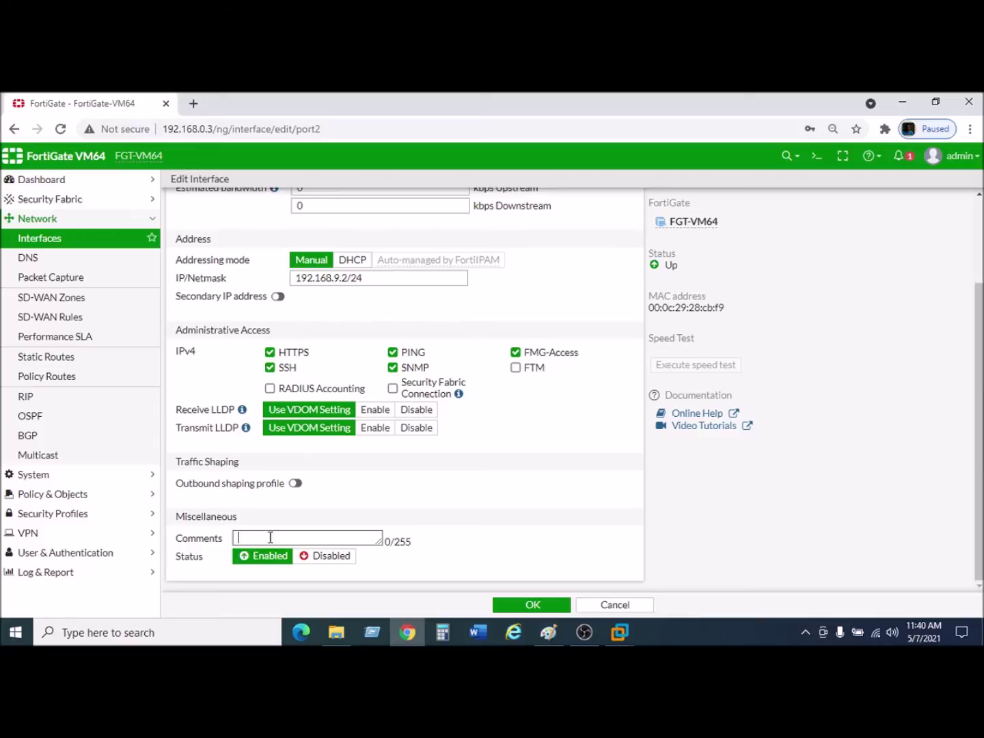
pyautogui.write('NAT ADA')
pyautogui.hotkey('ctrl', 'a')
pyautogui.press('BackSpace')
pyautogui.write('NAT')
pyautogui.write('A')
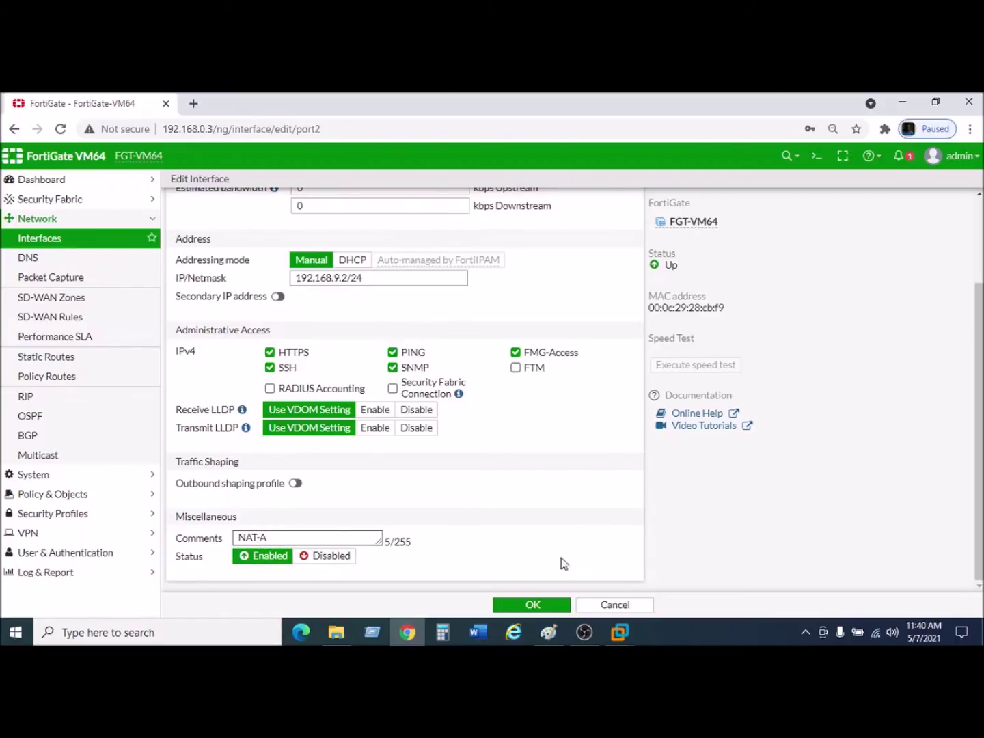
# Save port2 so it lists as WAN2 with 192.168.9.2/24 and comment NAT-A.
pyautogui.click(530, 606)
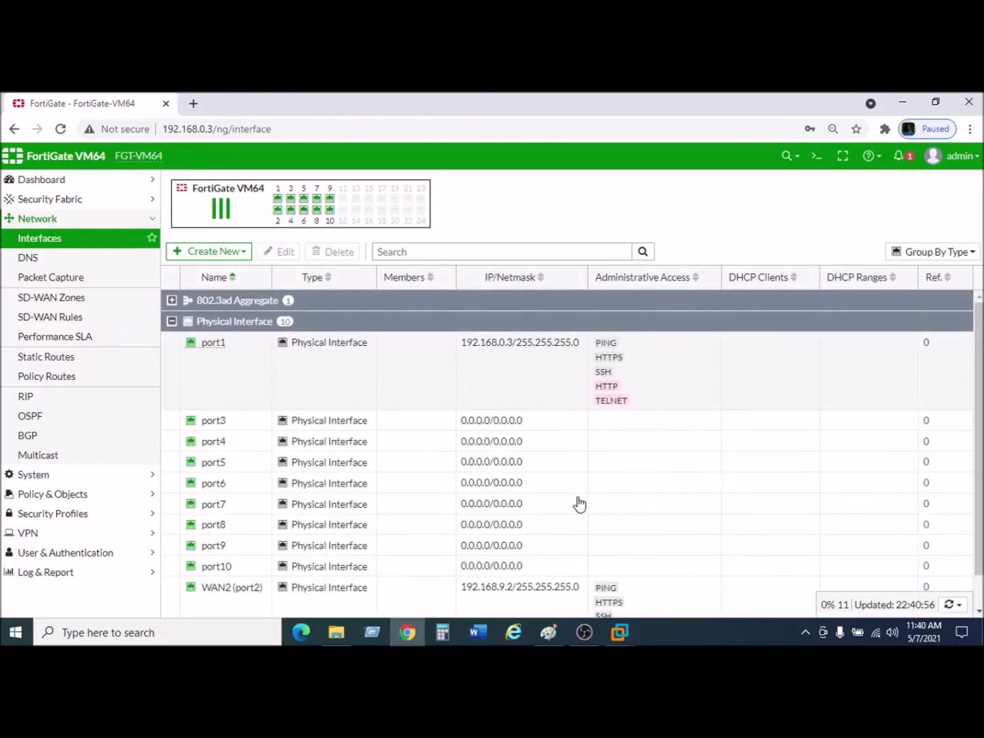
pyautogui.scroll(-1, 579, 505)
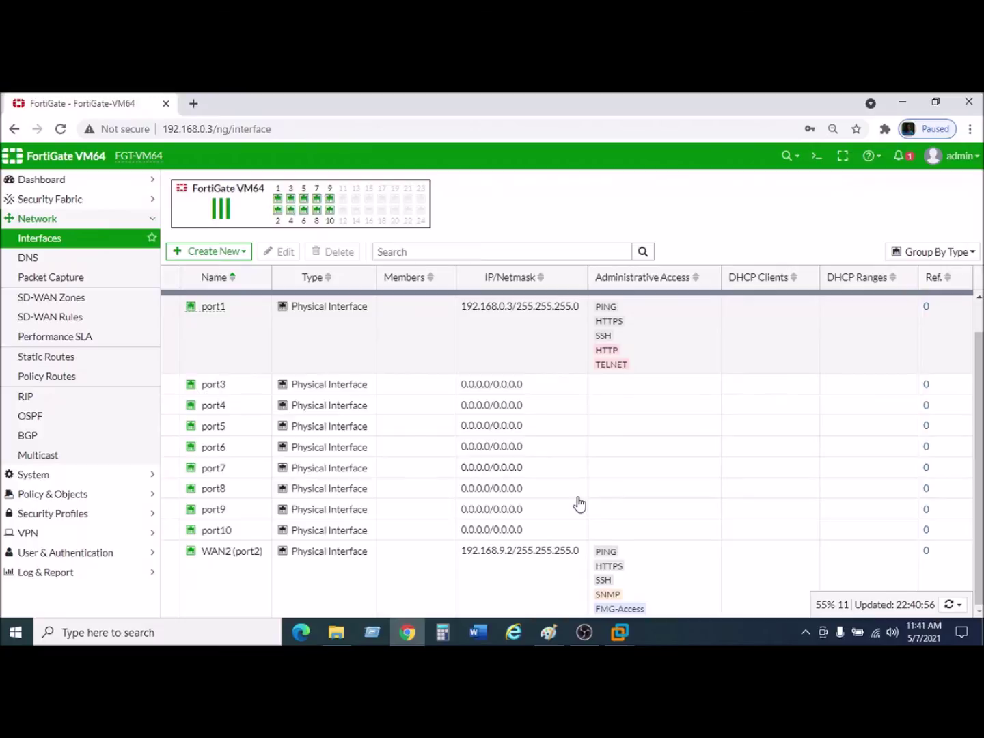
pyautogui.scroll(1, 580, 504)
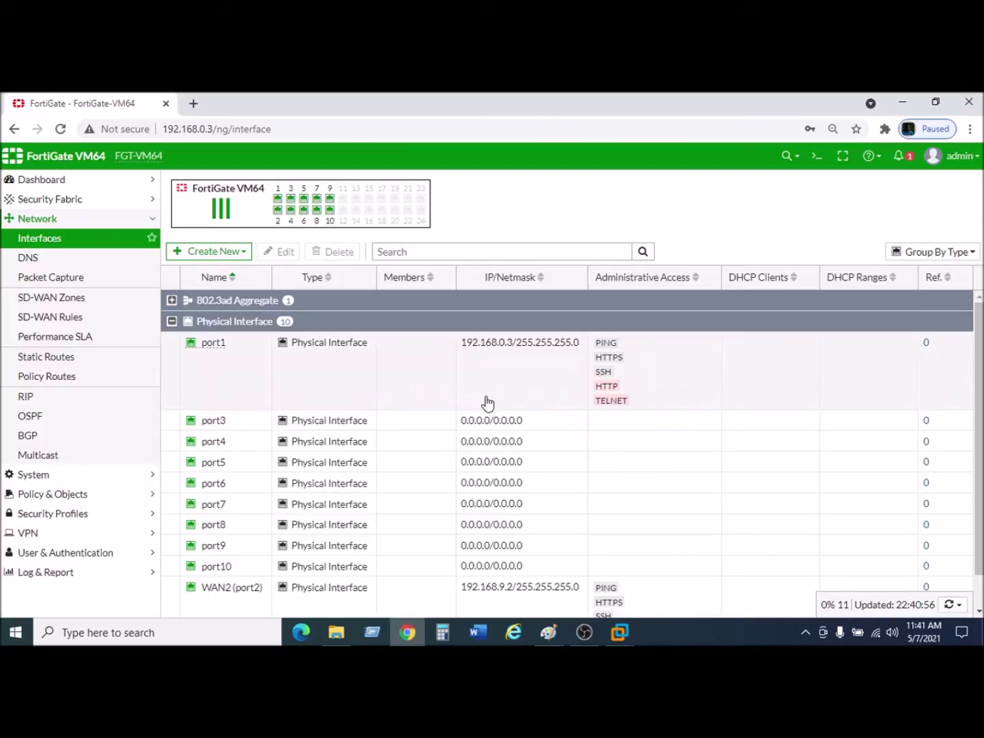
# Change port1's alias from LAN to WAN1 and give it the WAN role.
pyautogui.rightClick(358, 369)
pyautogui.click(383, 397)
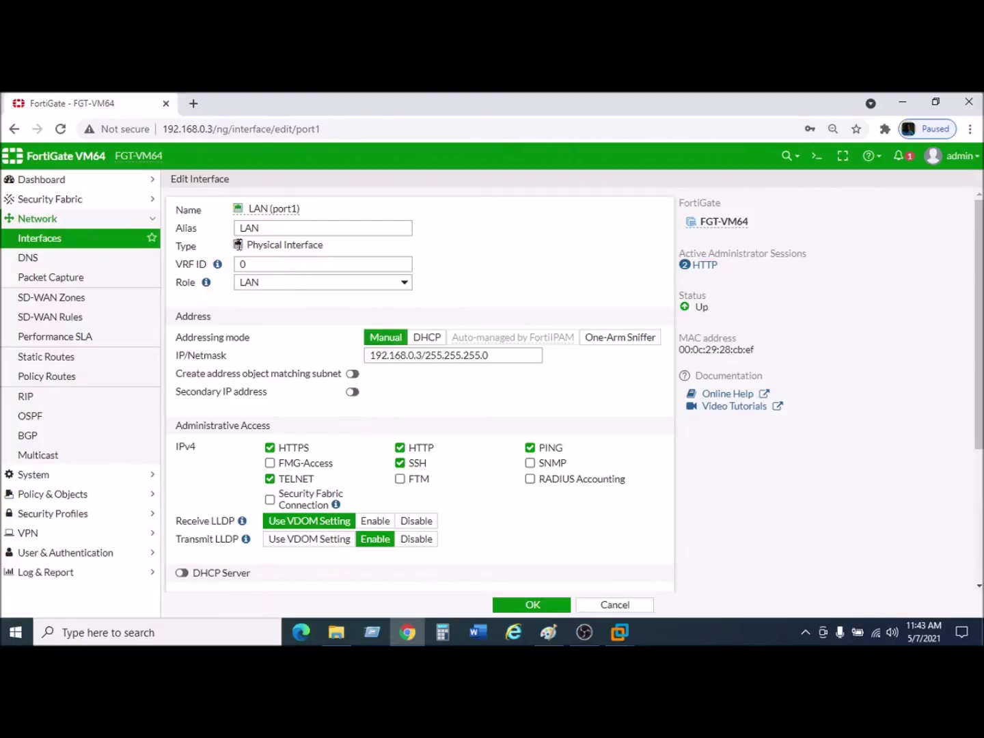
pyautogui.moveTo(278, 224); pyautogui.dragTo(222, 233)
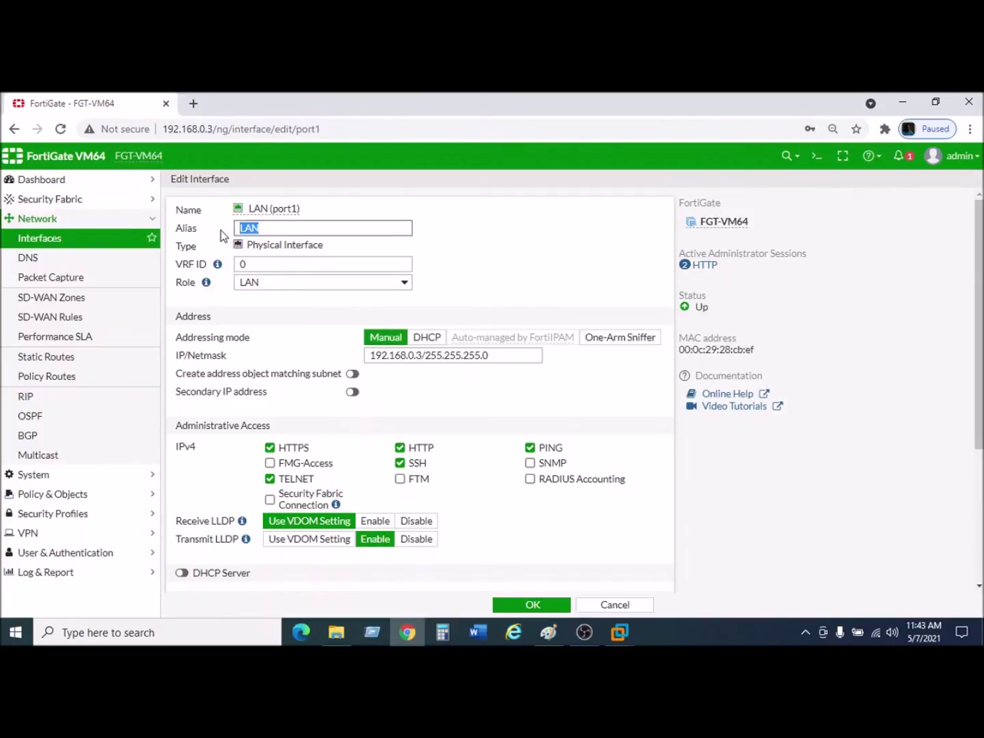
pyautogui.write('WAN1')
pyautogui.click(294, 282)
pyautogui.click(272, 311)
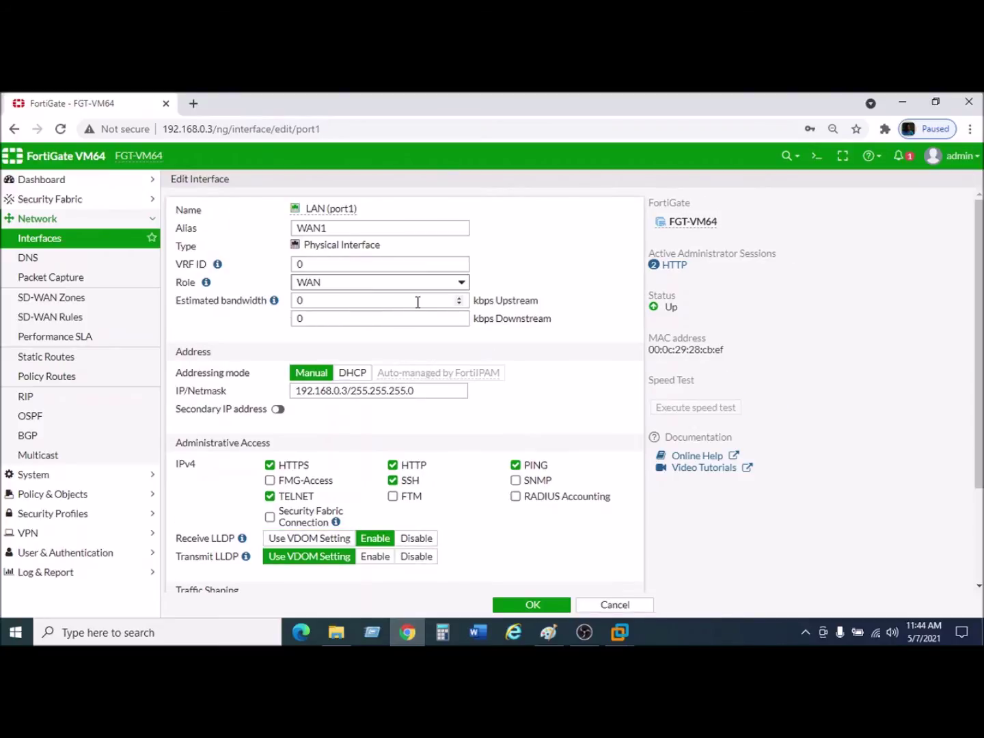
# Replace port1's LAN comment with WAN1 and save the interface.
pyautogui.scroll(-2, 422, 347)
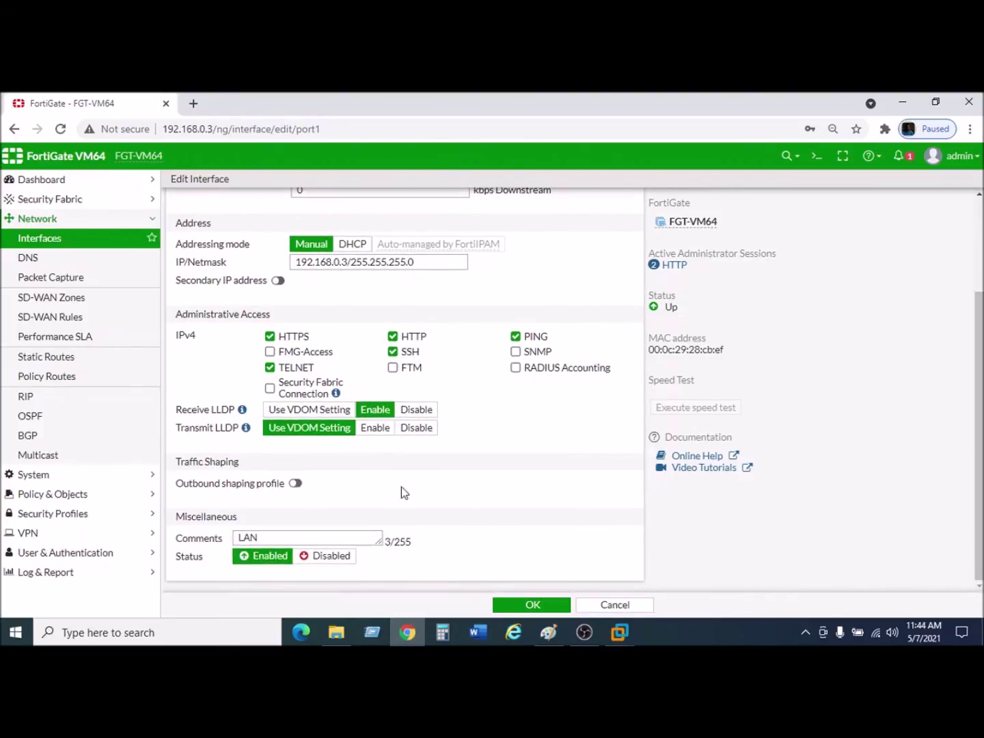
pyautogui.moveTo(280, 535); pyautogui.dragTo(192, 544)
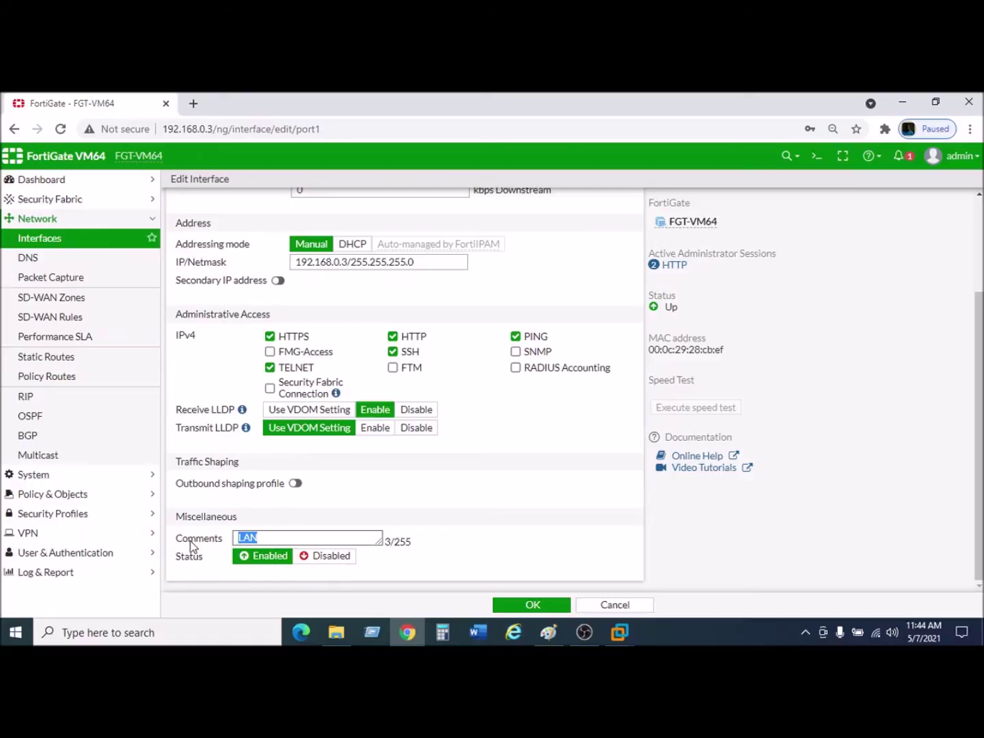
pyautogui.write('W')
pyautogui.click(509, 604)
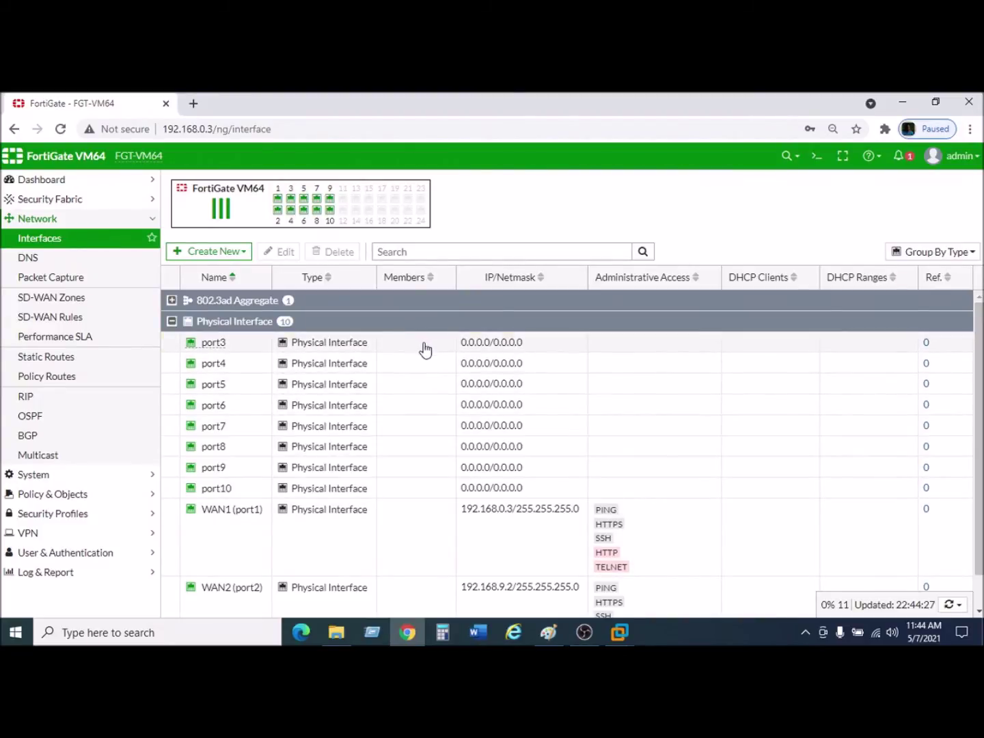
# Edit port3, giving it the alias LAN and the LAN role.
pyautogui.click(425, 350)
pyautogui.rightClick(424, 347)
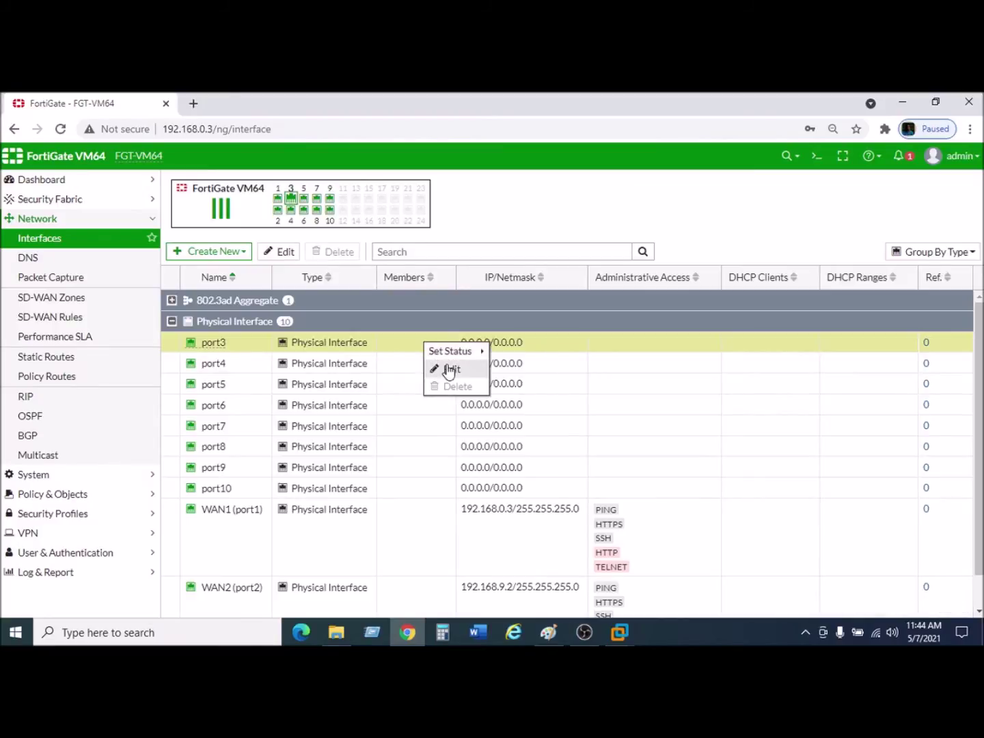
pyautogui.click(447, 369)
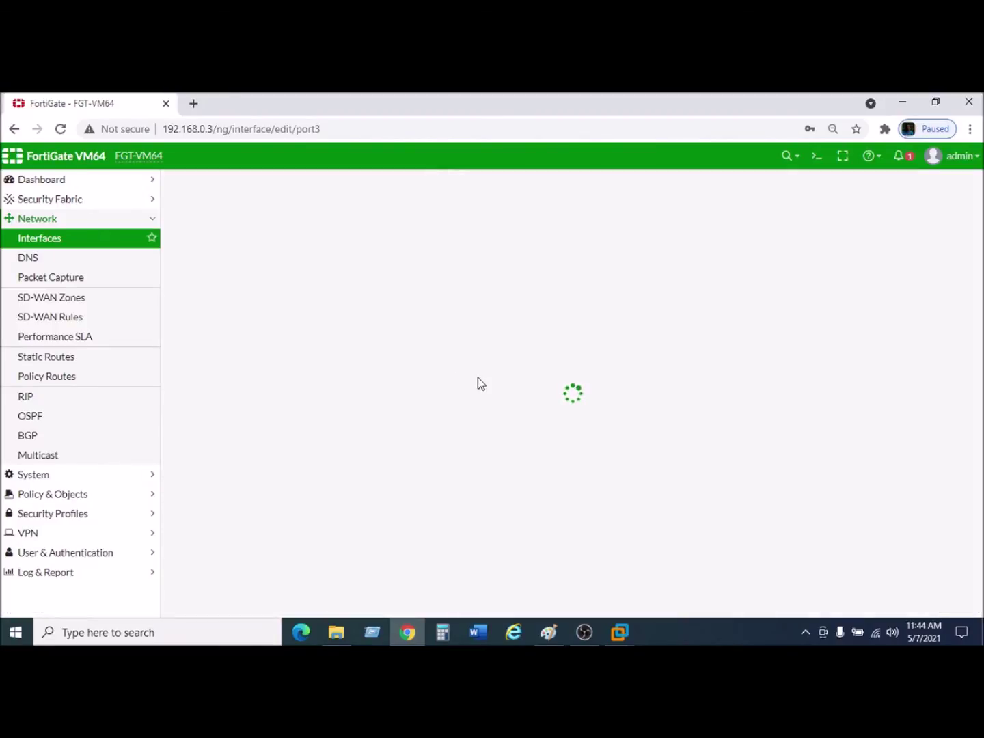
pyautogui.click(280, 232)
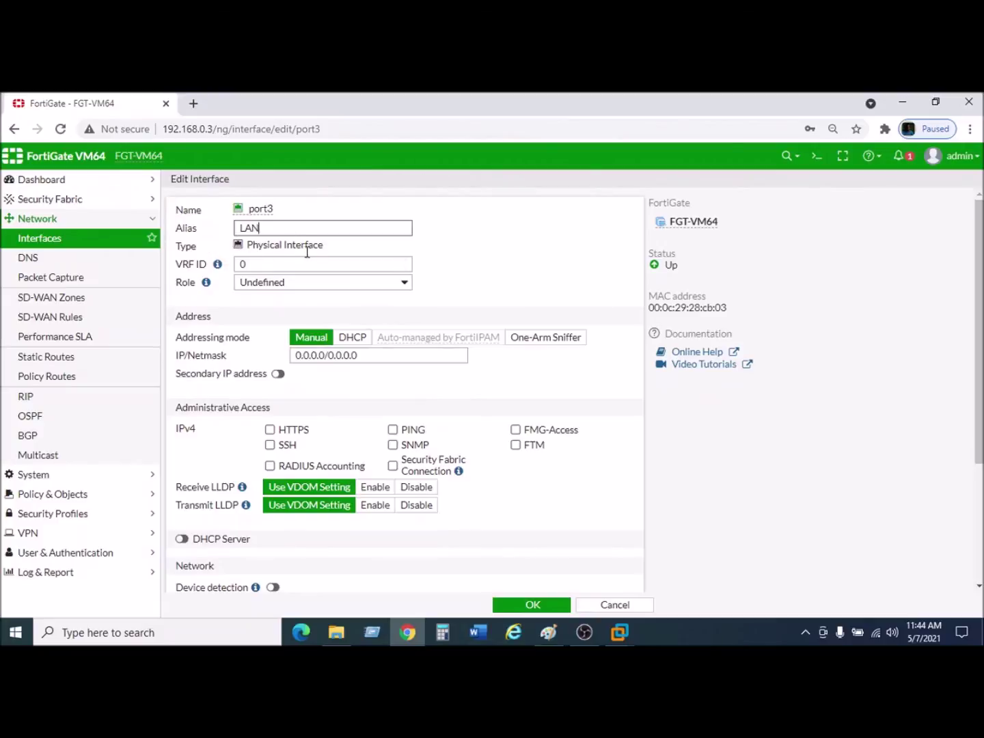
pyautogui.click(295, 284)
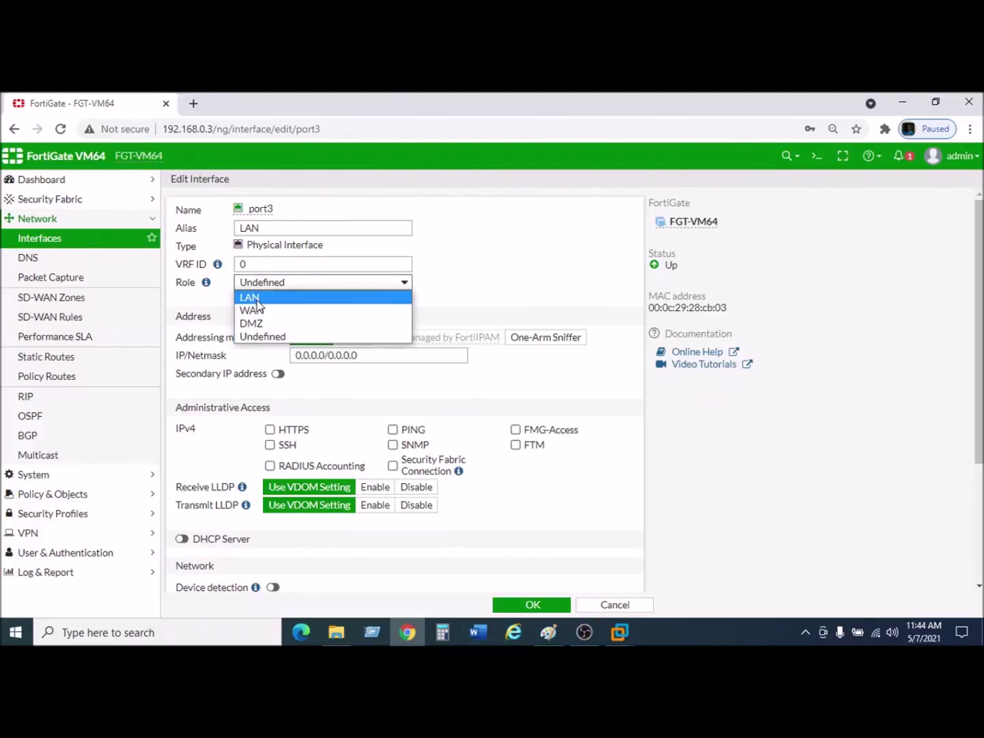
pyautogui.click(294, 295)
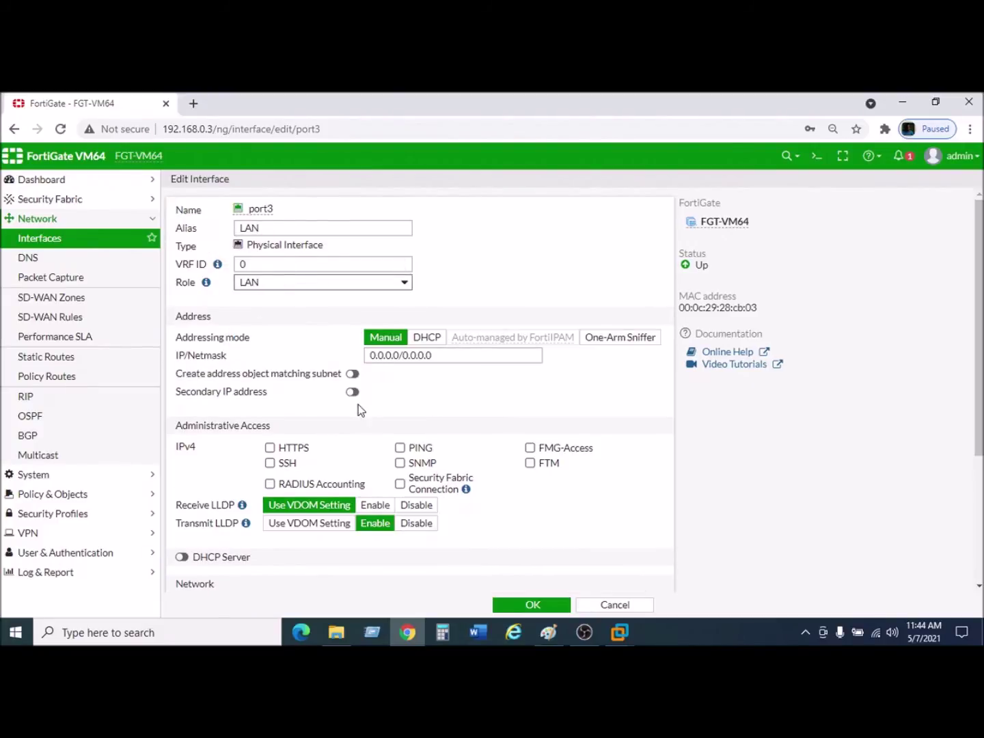
# Allow HTTPS, SSH, PING, SNMP, FMG-Access and Security Fabric Connection on port3.
pyautogui.click(270, 448)
pyautogui.click(270, 463)
pyautogui.click(399, 447)
pyautogui.click(399, 463)
pyautogui.click(531, 448)
pyautogui.click(399, 484)
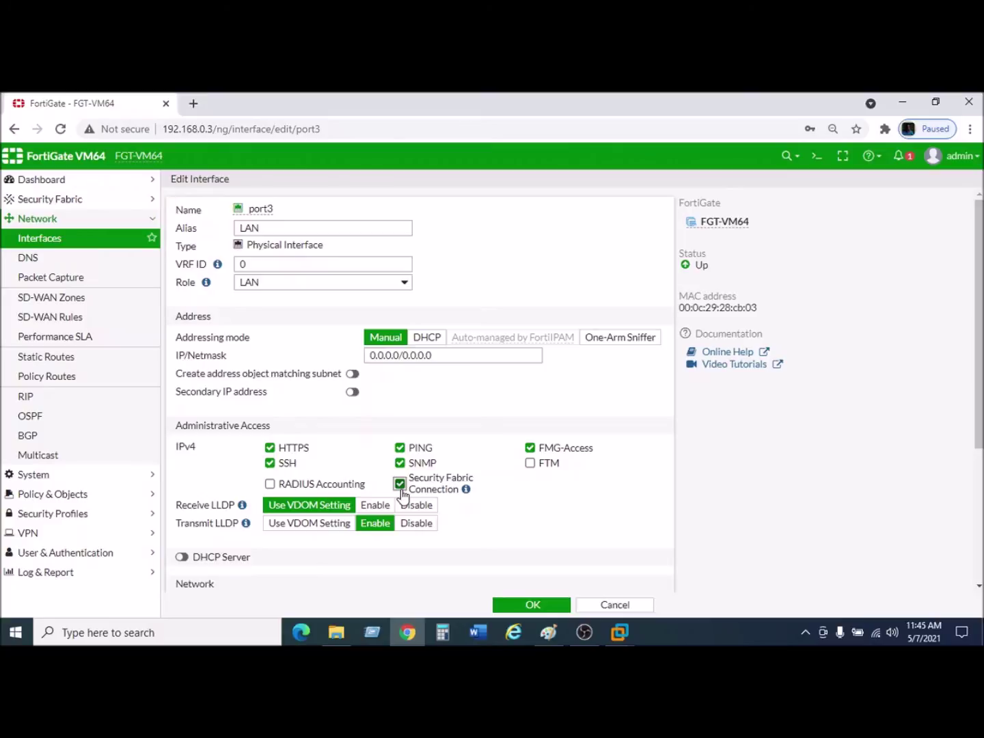
# Set port3's Transmit LLDP to Use VDOM Setting and enable its DHCP server.
pyautogui.scroll(-2, 451, 461)
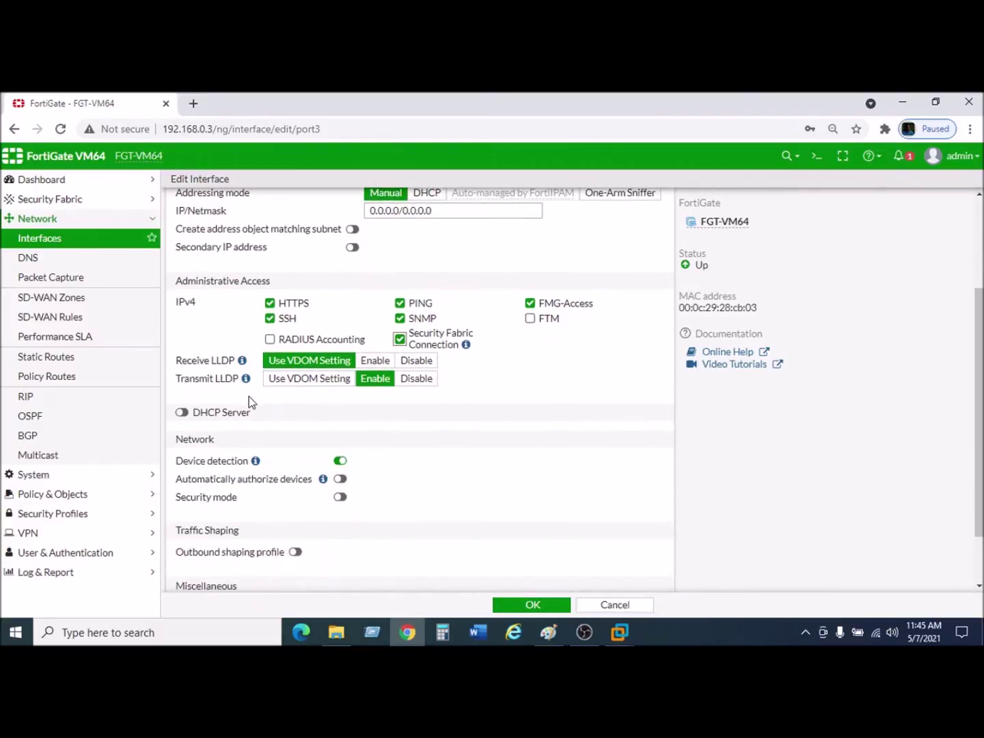
pyautogui.click(300, 379)
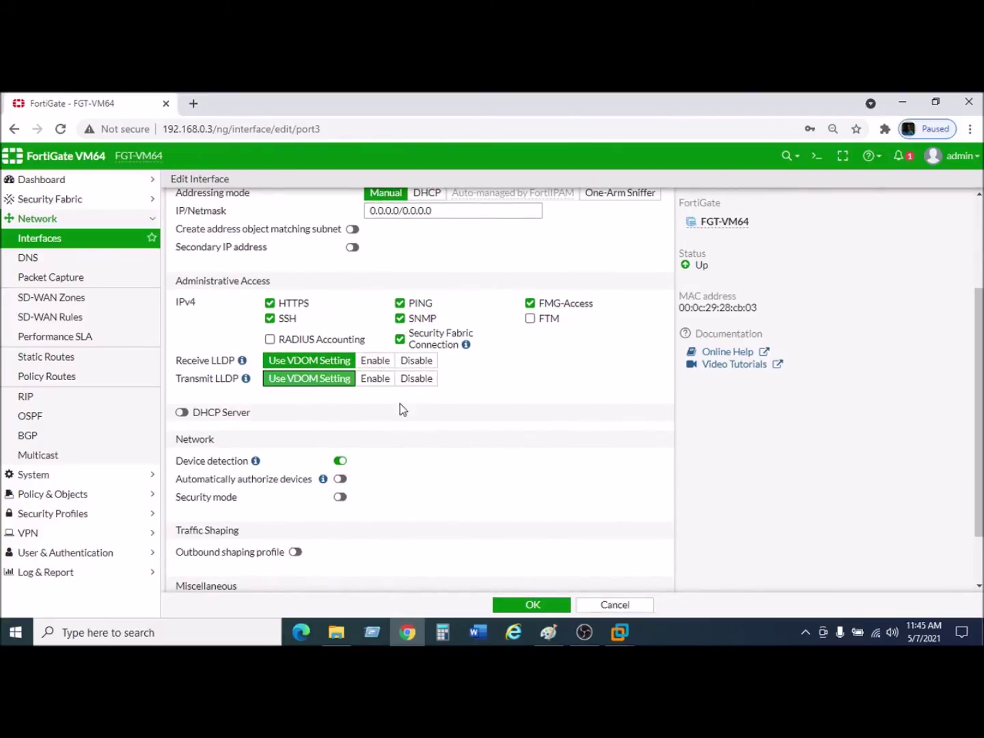
pyautogui.scroll(-1, 490, 425)
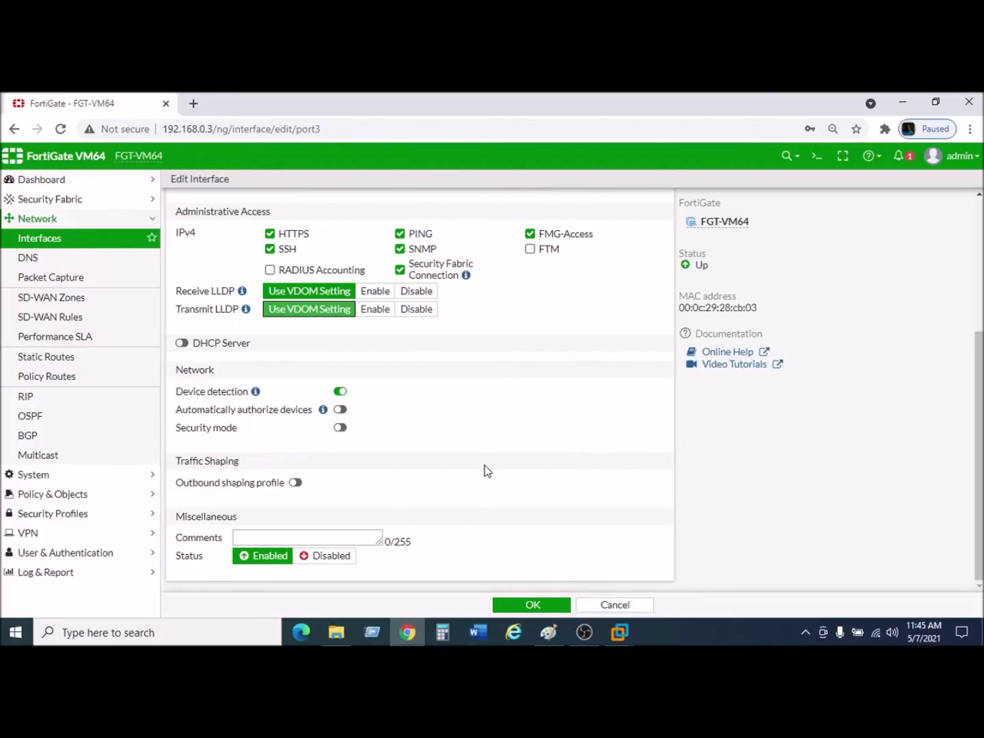
pyautogui.click(315, 534)
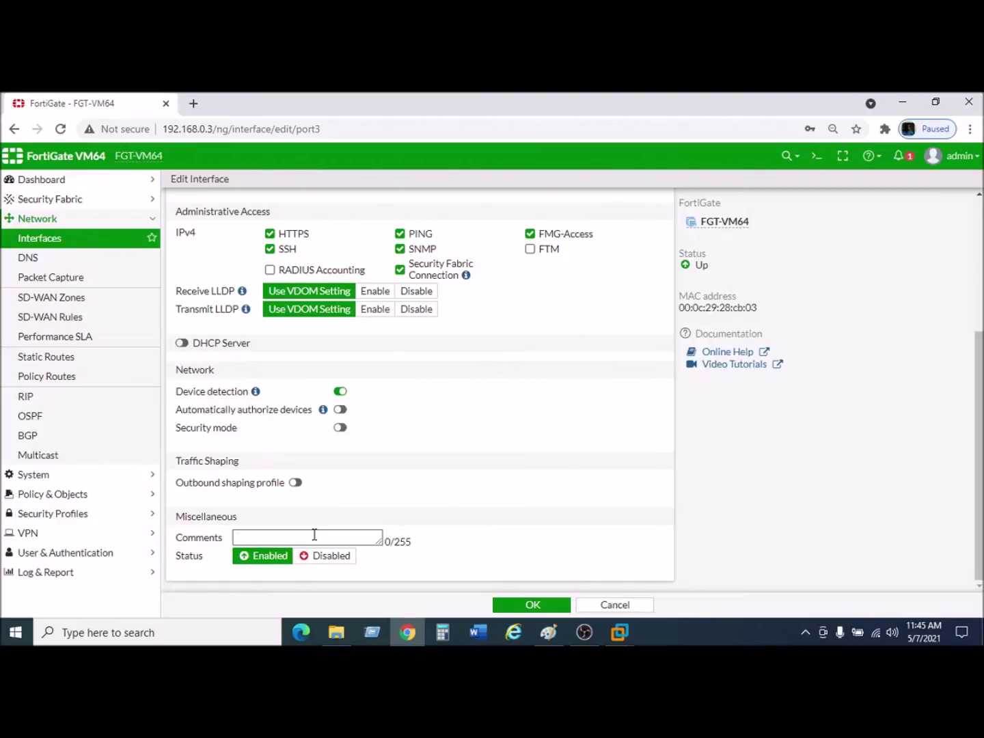
pyautogui.click(183, 343)
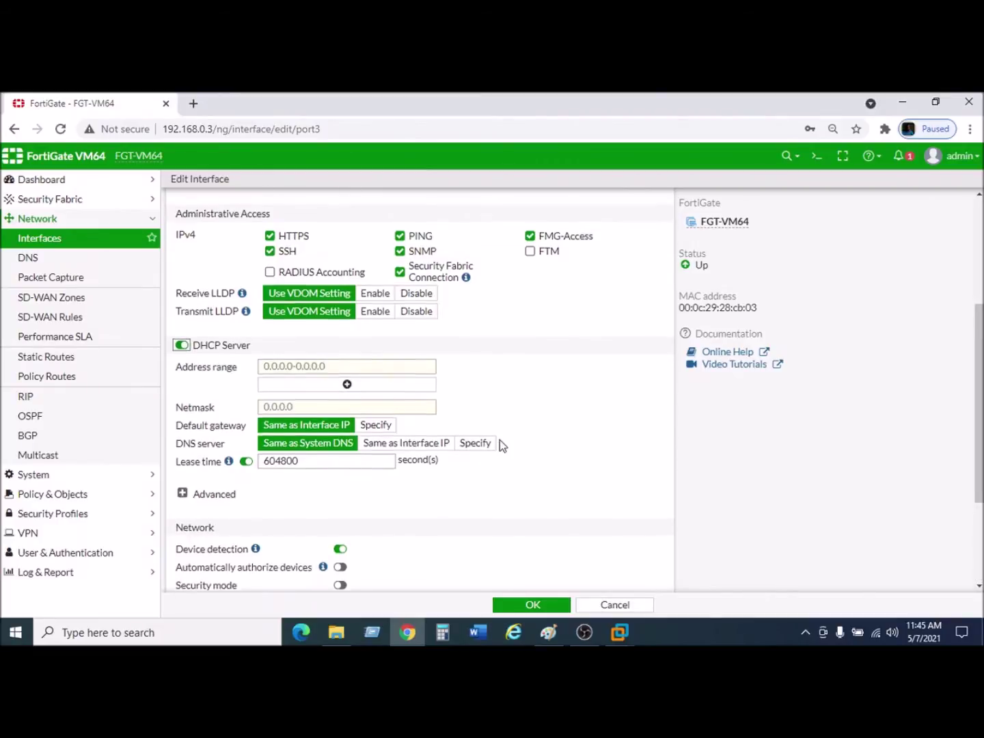
# Turn port3's DHCP server off and set its address to 192.168.10.1/24.
pyautogui.scroll(3, 501, 445)
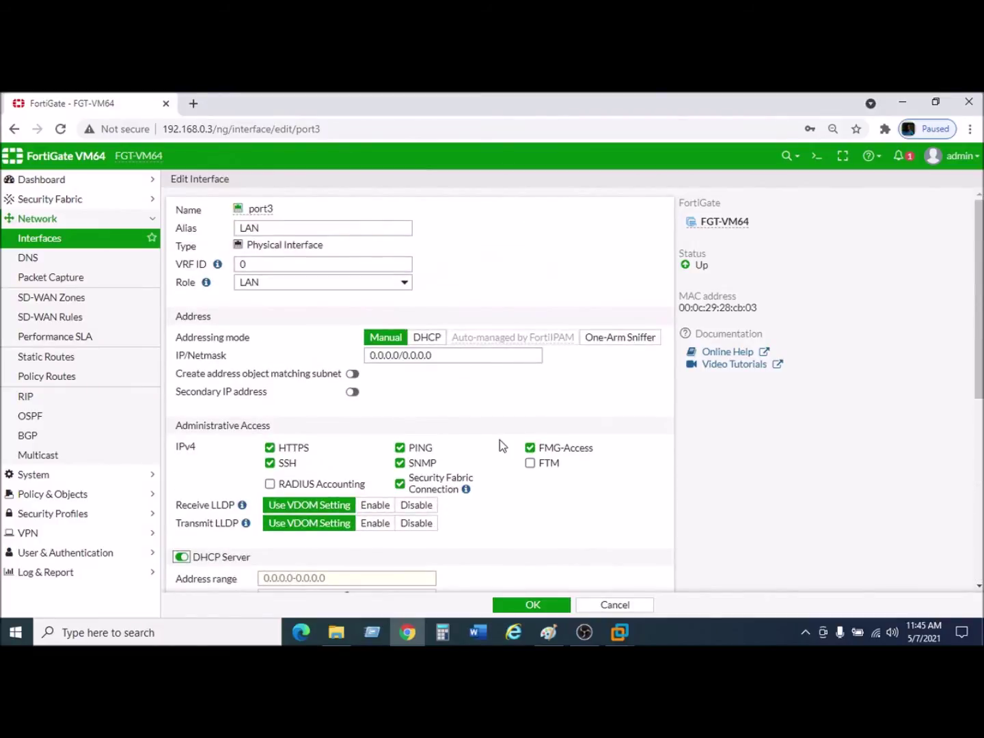
pyautogui.scroll(-1, 407, 470)
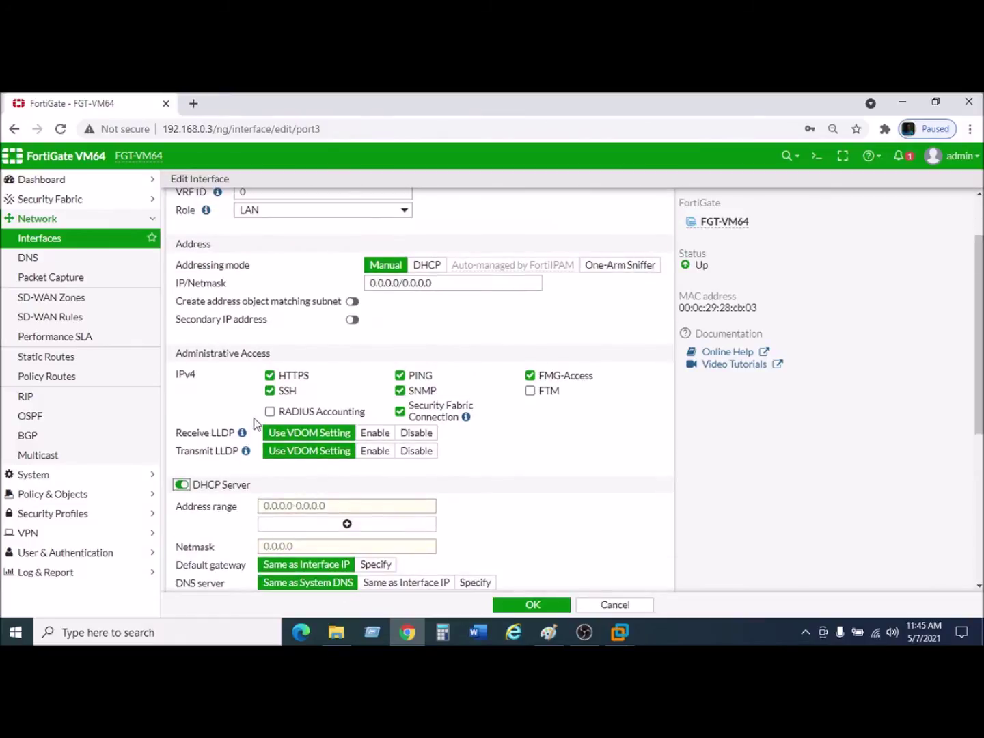
pyautogui.click(182, 485)
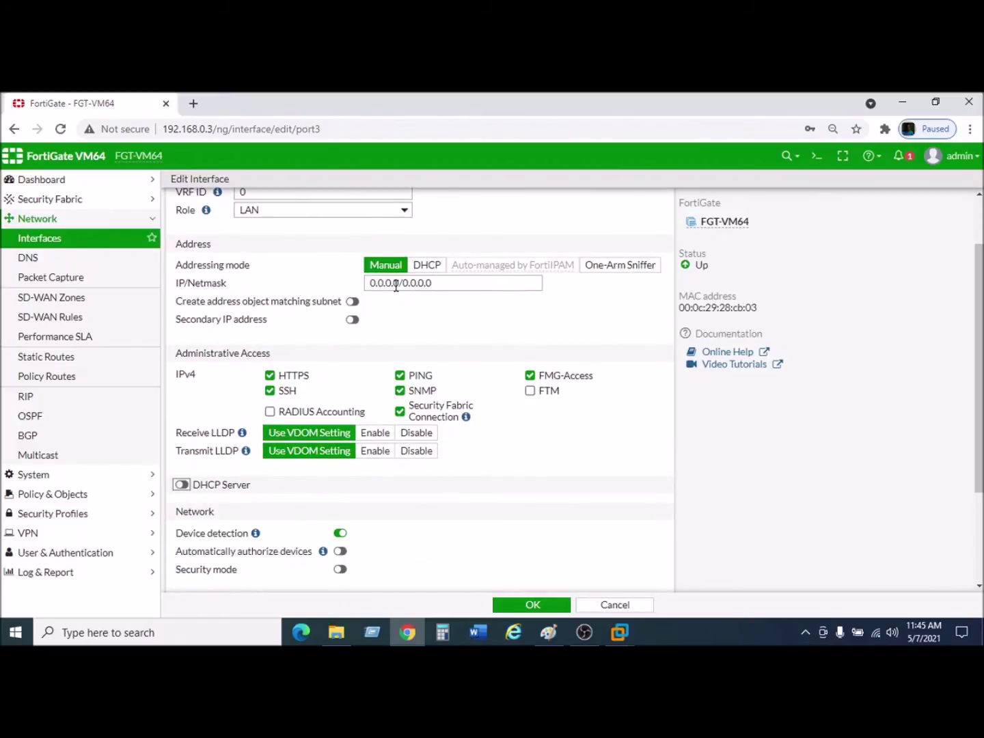
pyautogui.moveTo(401, 281); pyautogui.dragTo(362, 283)
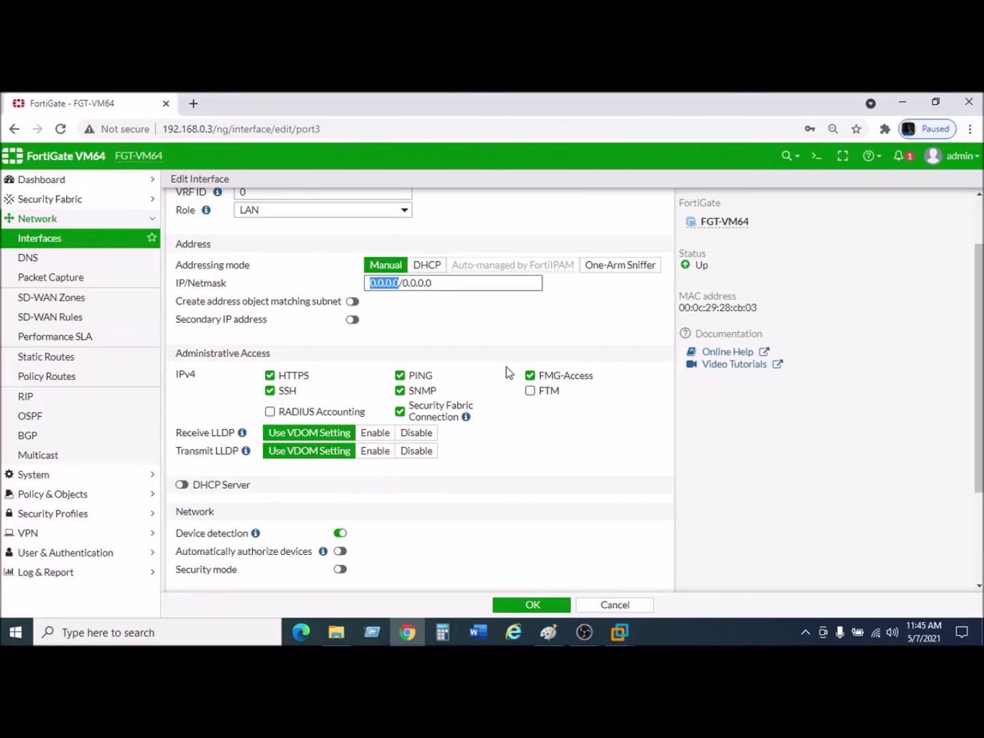
pyautogui.write('192.15')
pyautogui.press('BackSpace')
pyautogui.write('68')
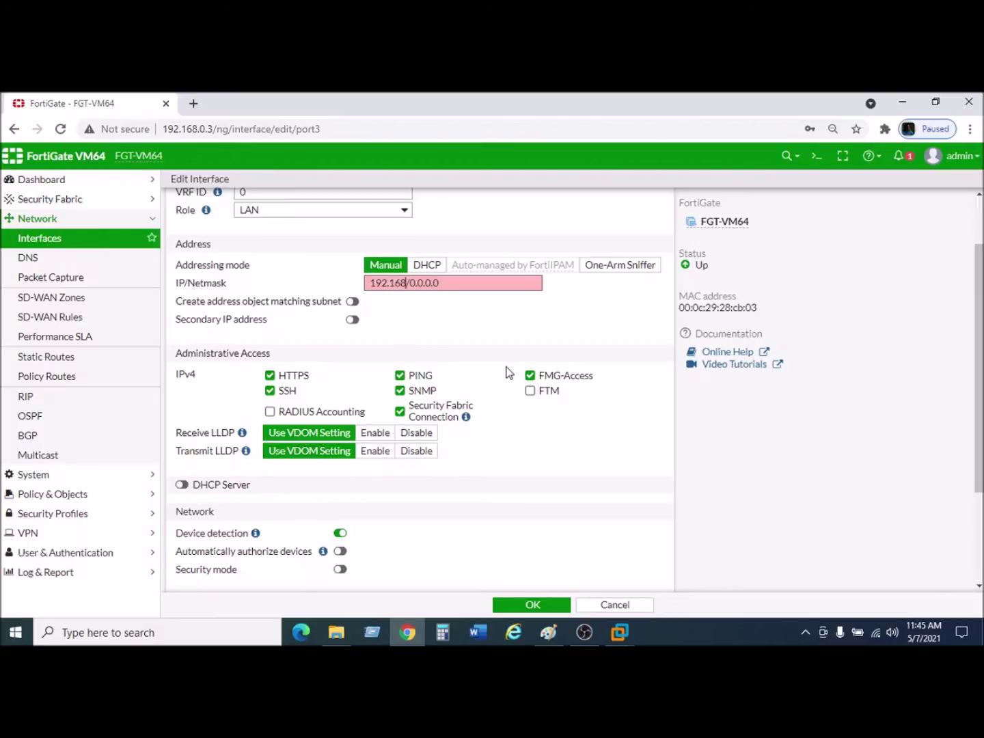
pyautogui.write('.10.1')
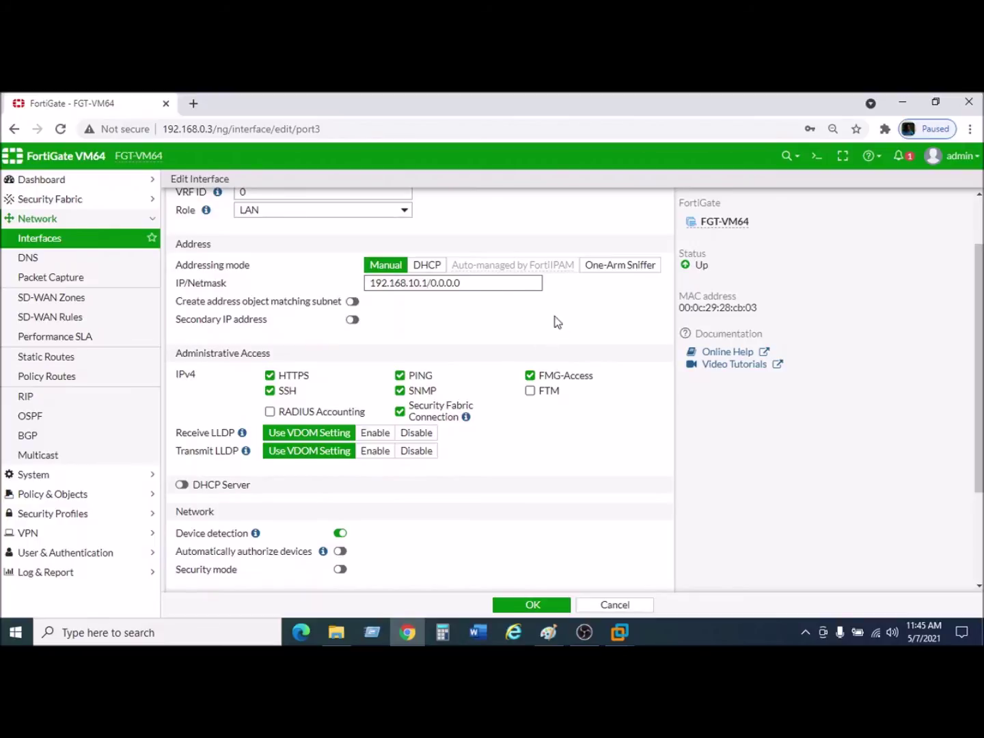
pyautogui.doubleClick(433, 283)
pyautogui.write('24')
# Leave port3's DHCP server off and enter the comment LAN1.
pyautogui.scroll(-1, 267, 403)
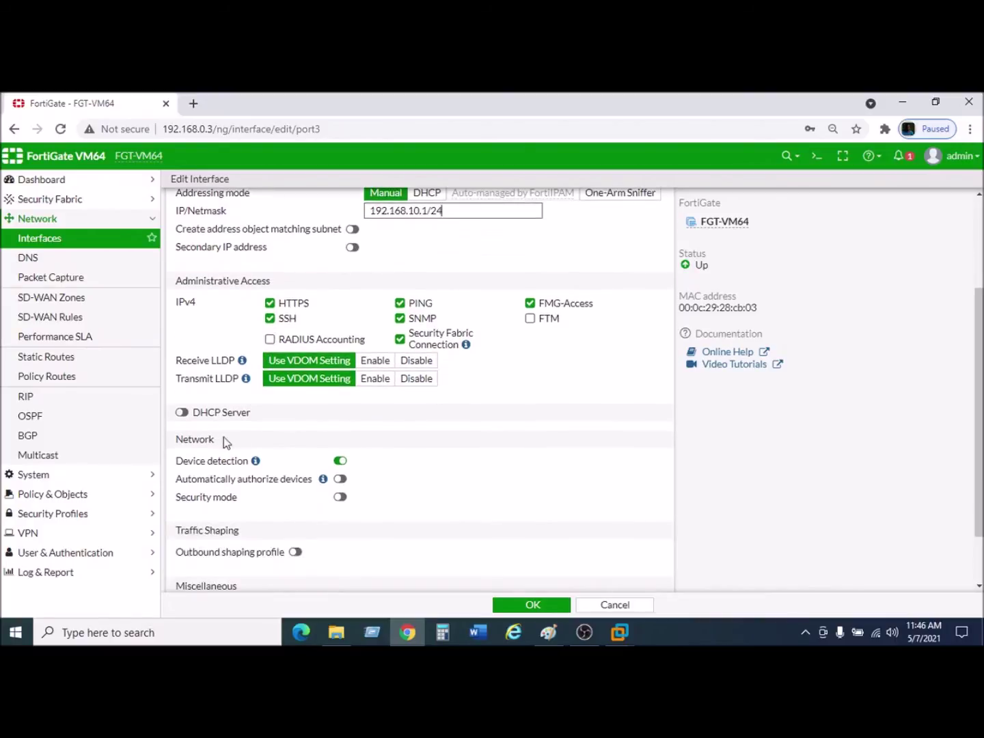
pyautogui.click(183, 413)
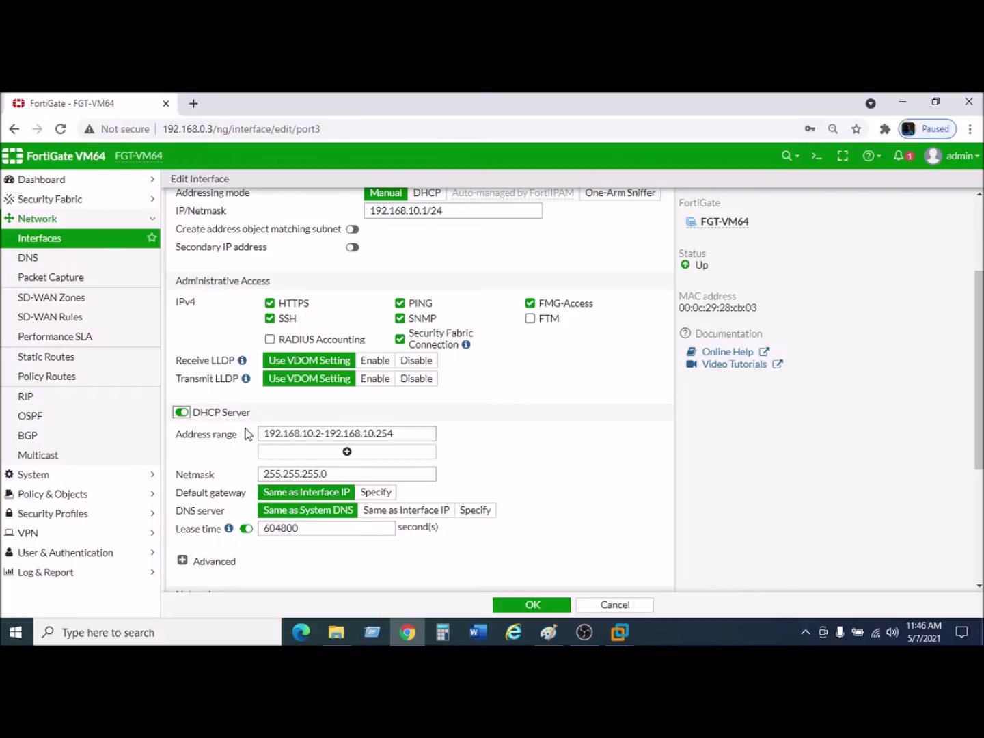
pyautogui.click(182, 413)
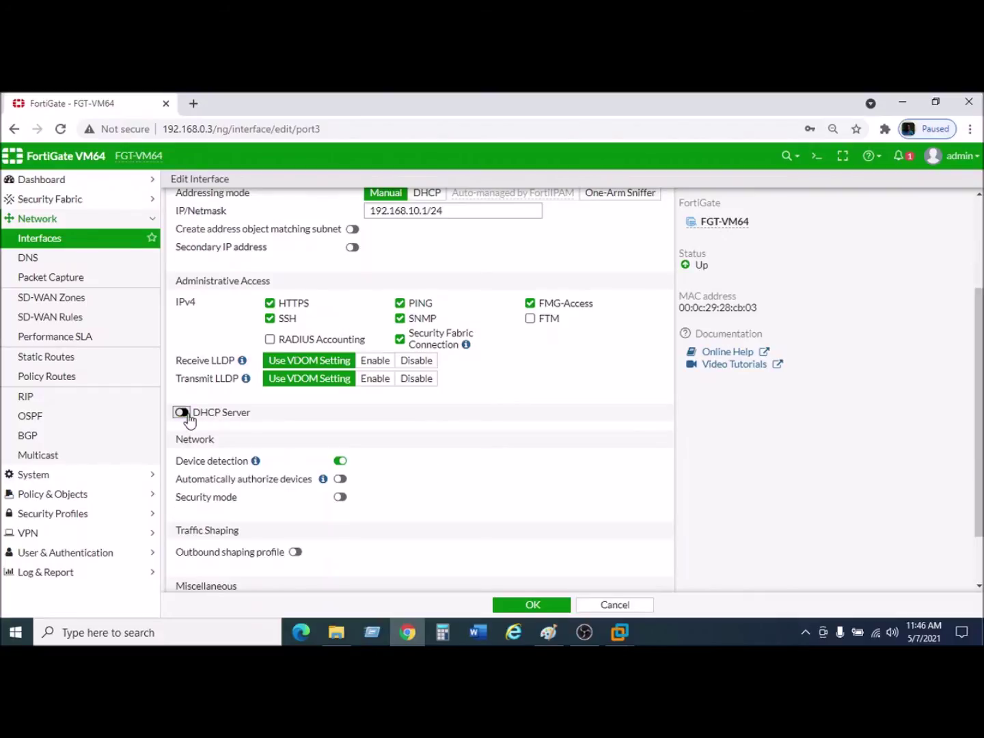
pyautogui.scroll(-1, 450, 435)
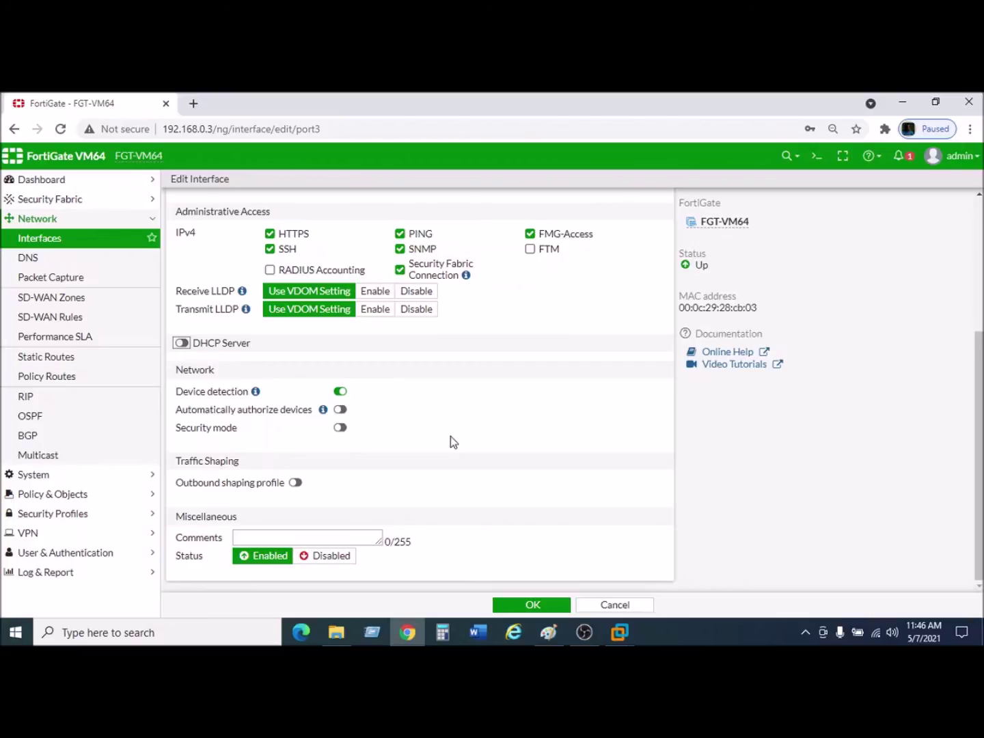
pyautogui.click(302, 537)
pyautogui.write('LAN1')
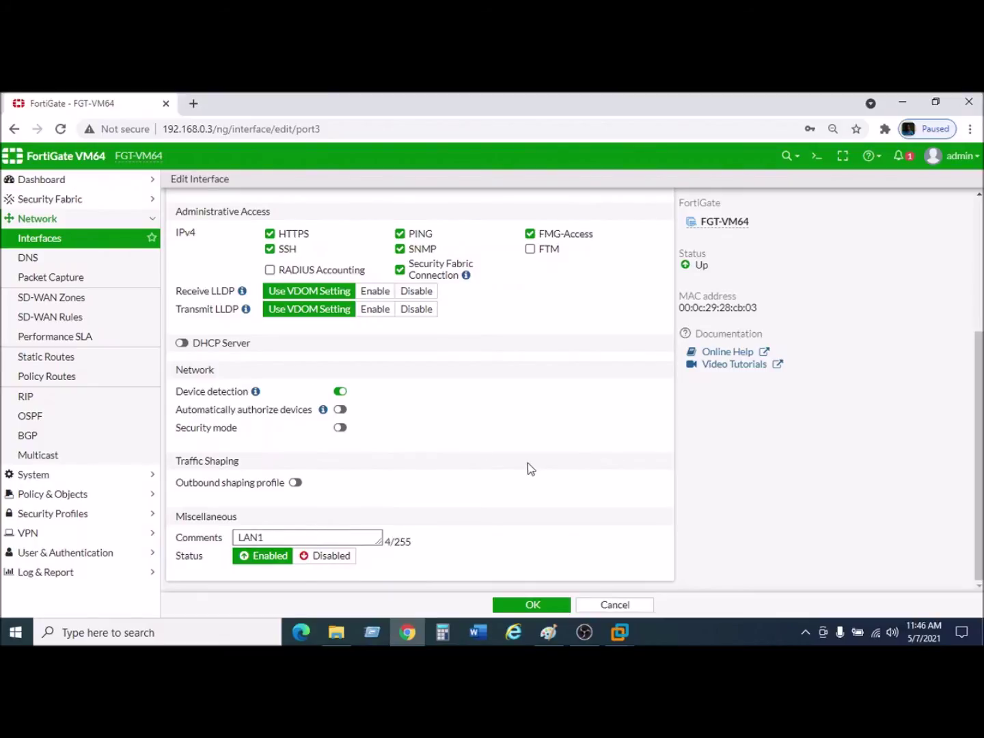
pyautogui.click(533, 605)
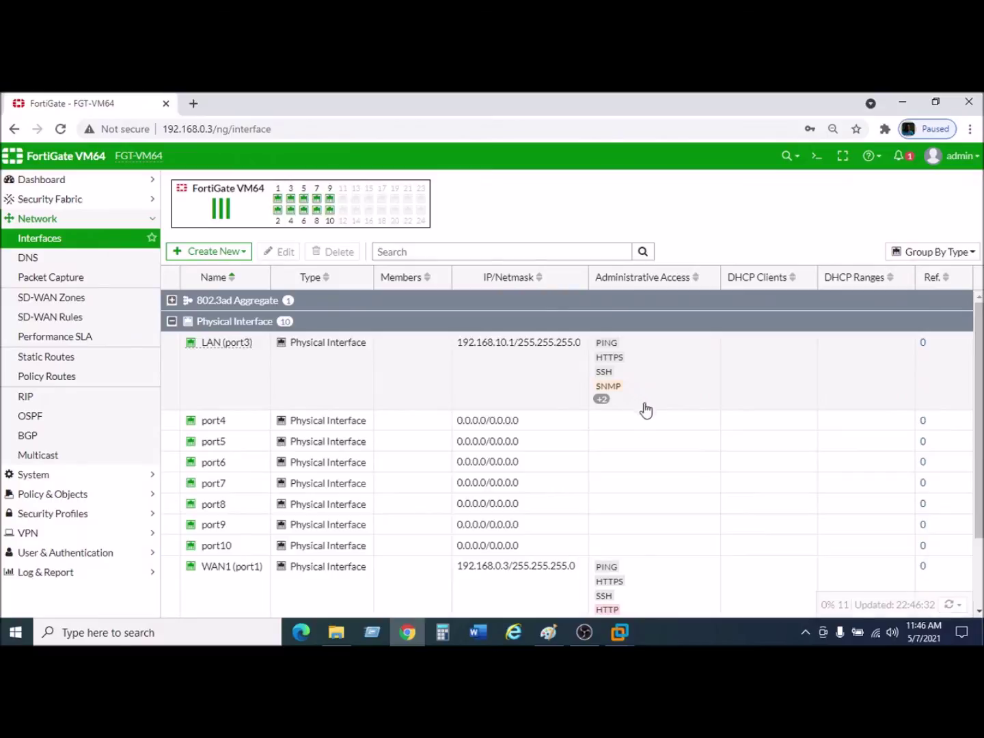
pyautogui.scroll(-1, 493, 509)
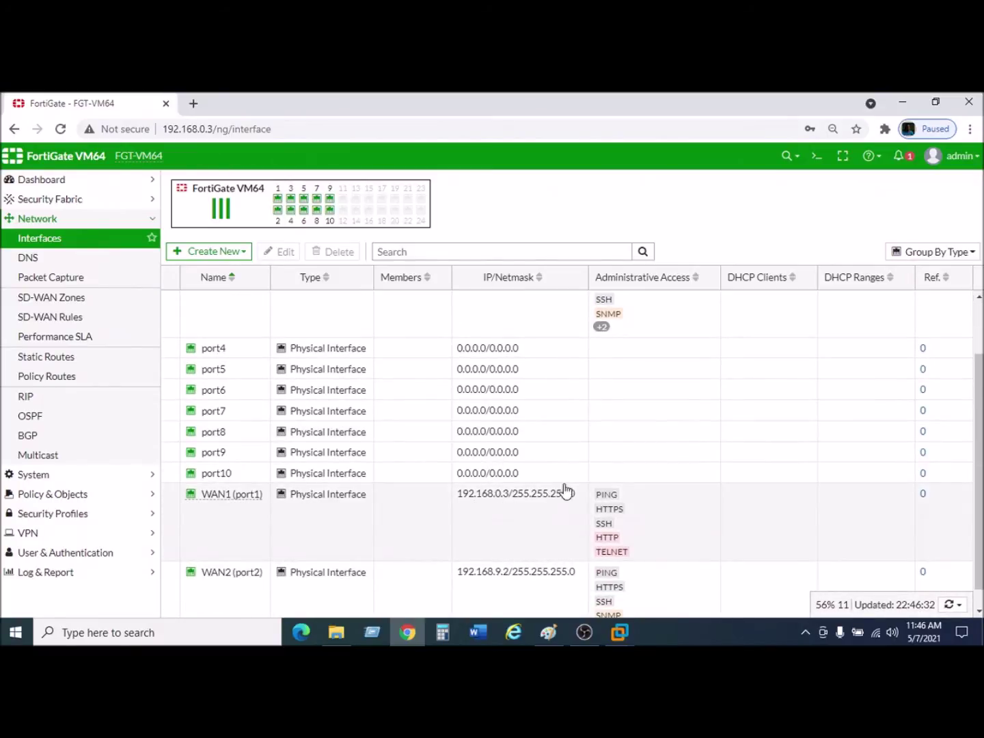
pyautogui.scroll(1, 537, 501)
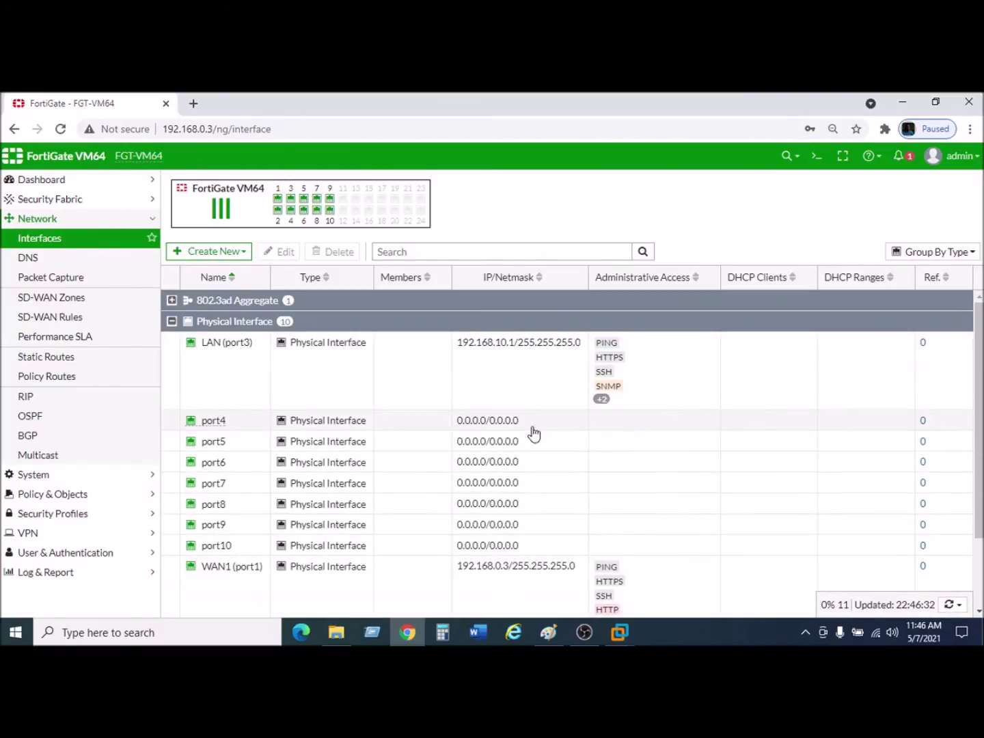
pyautogui.scroll(-1, 389, 474)
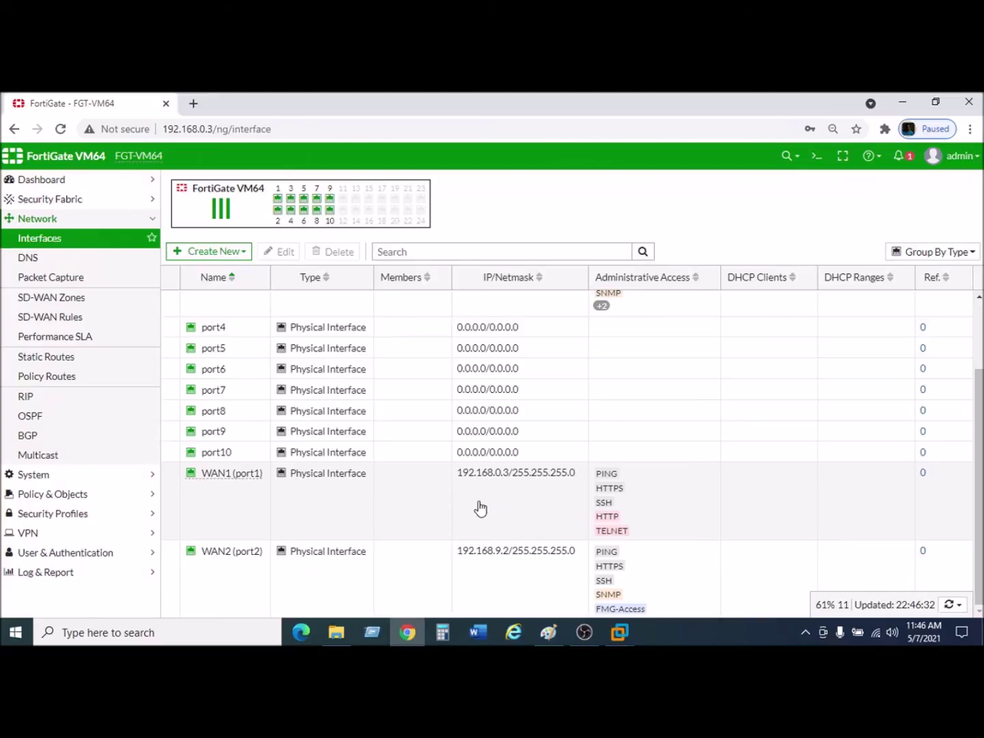
pyautogui.scroll(2, 380, 544)
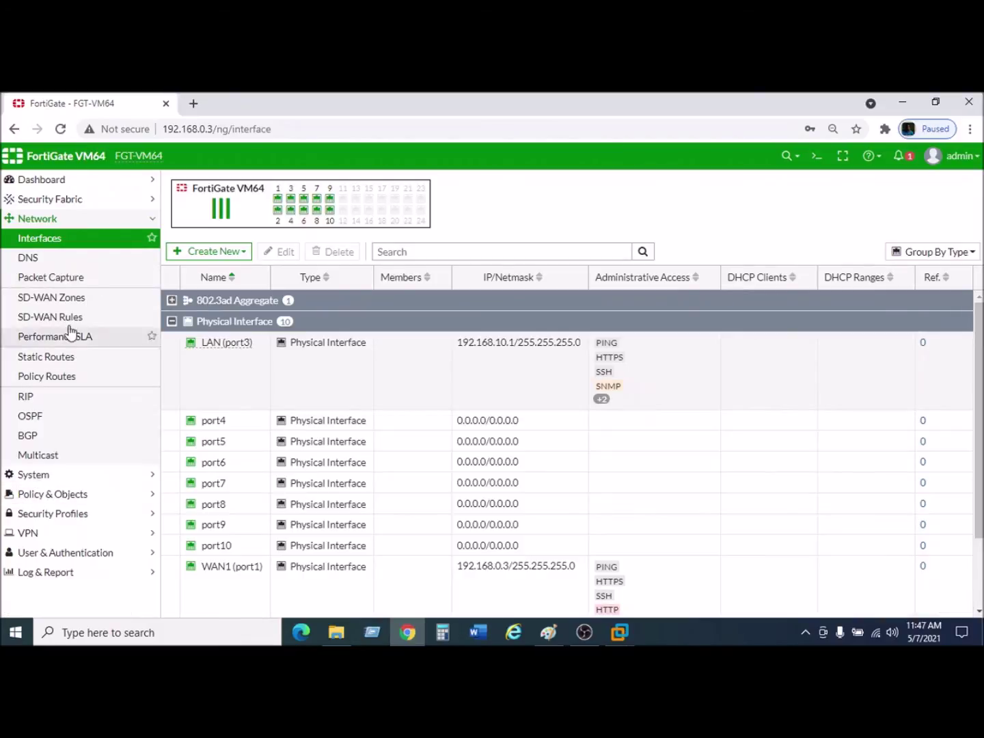
# Specify DNS servers 192.168.10.1 (primary) and 8.8.8.8 (secondary) and apply.
pyautogui.click(34, 258)
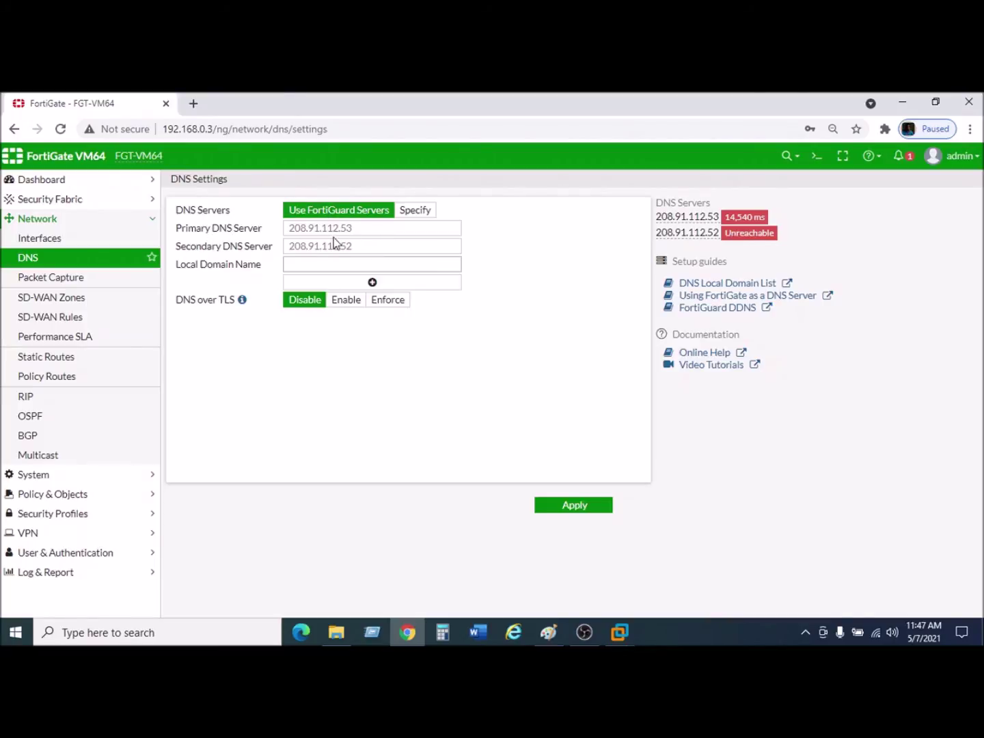
pyautogui.click(422, 211)
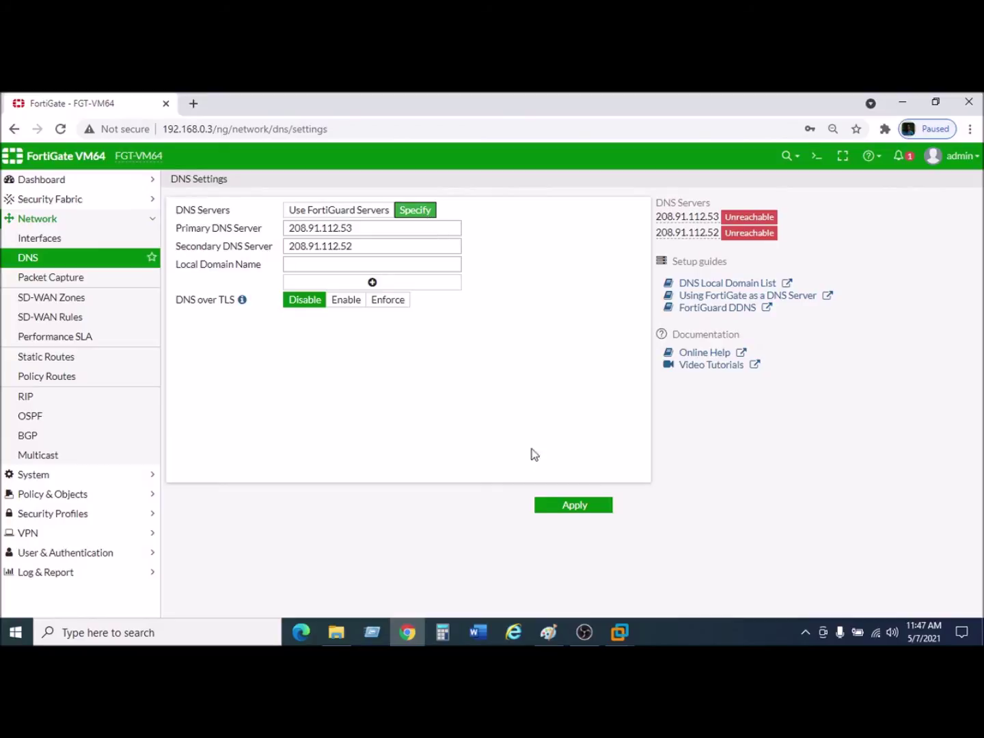
pyautogui.click(549, 633)
pyautogui.moveTo(358, 228); pyautogui.dragTo(268, 253)
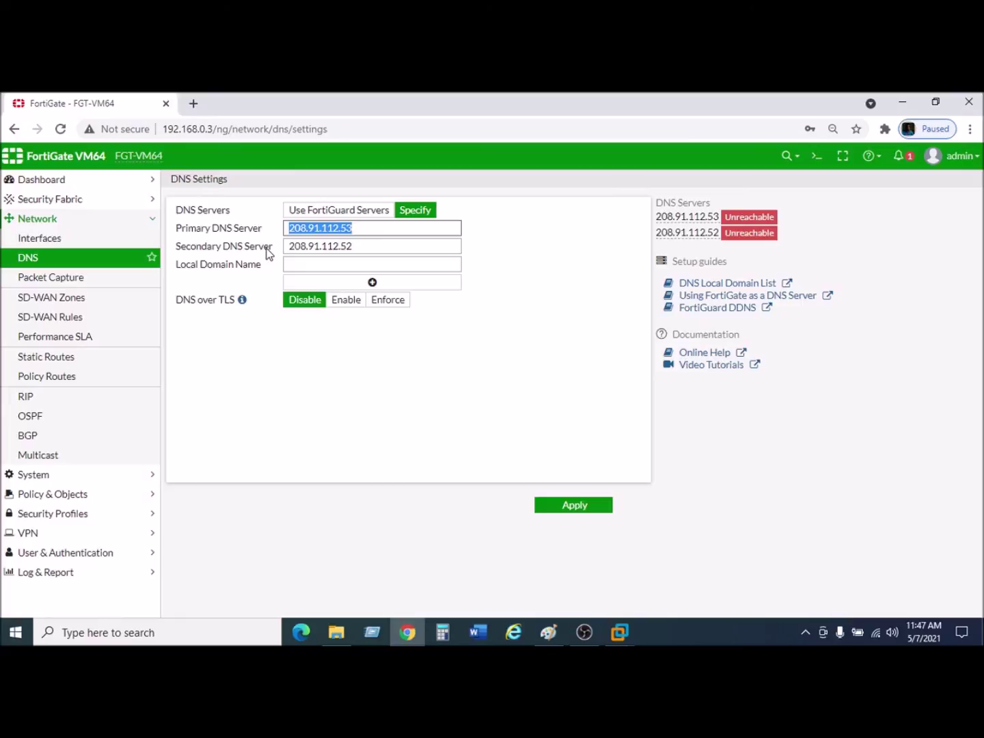
pyautogui.write('192.168')
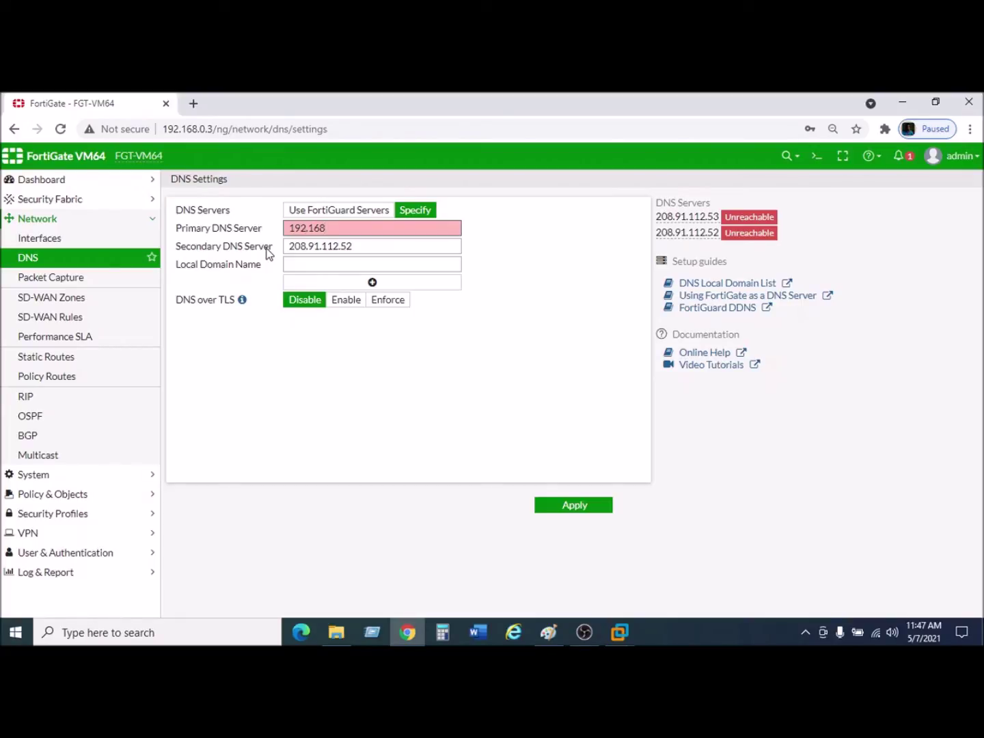
pyautogui.write('.10.1')
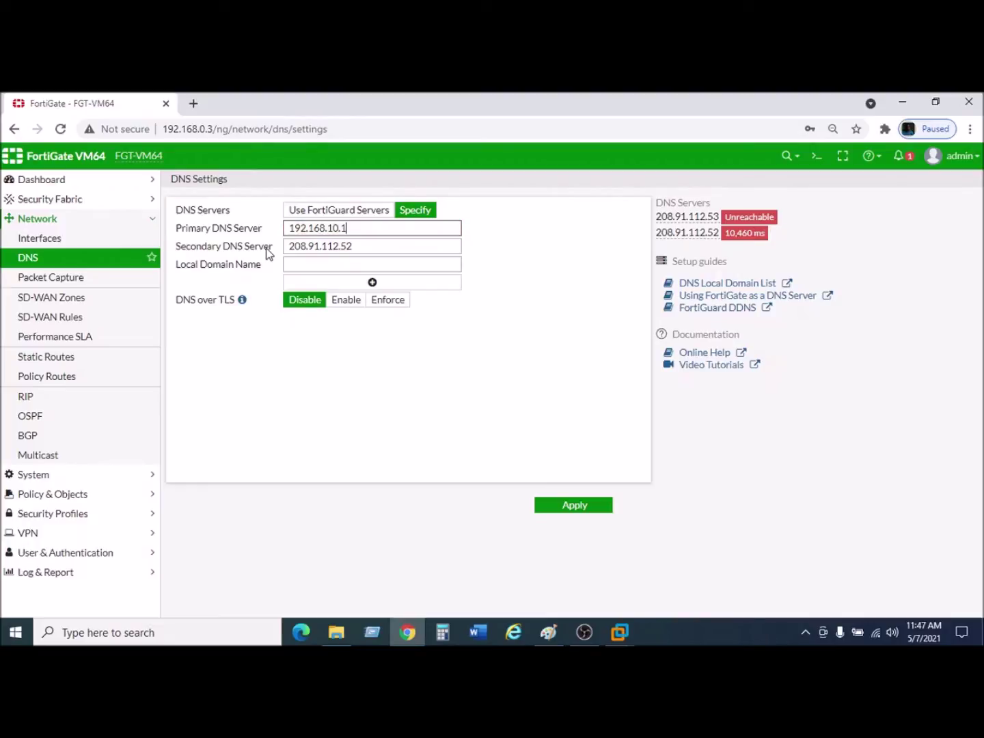
pyautogui.click(348, 247)
pyautogui.moveTo(348, 247); pyautogui.dragTo(285, 246)
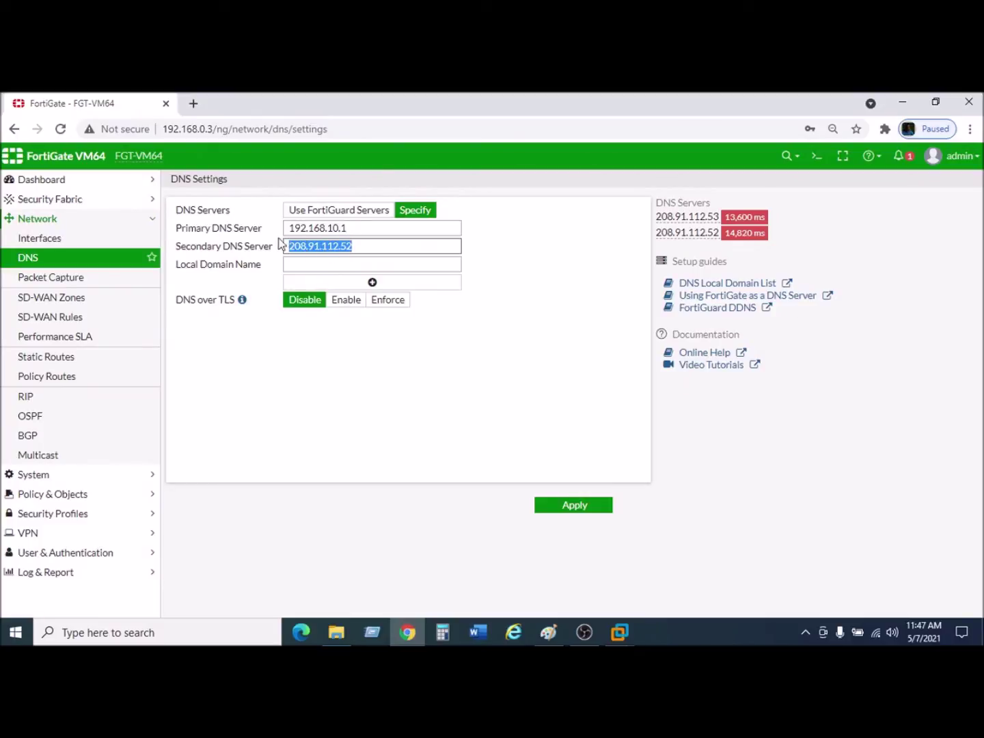
pyautogui.write('8')
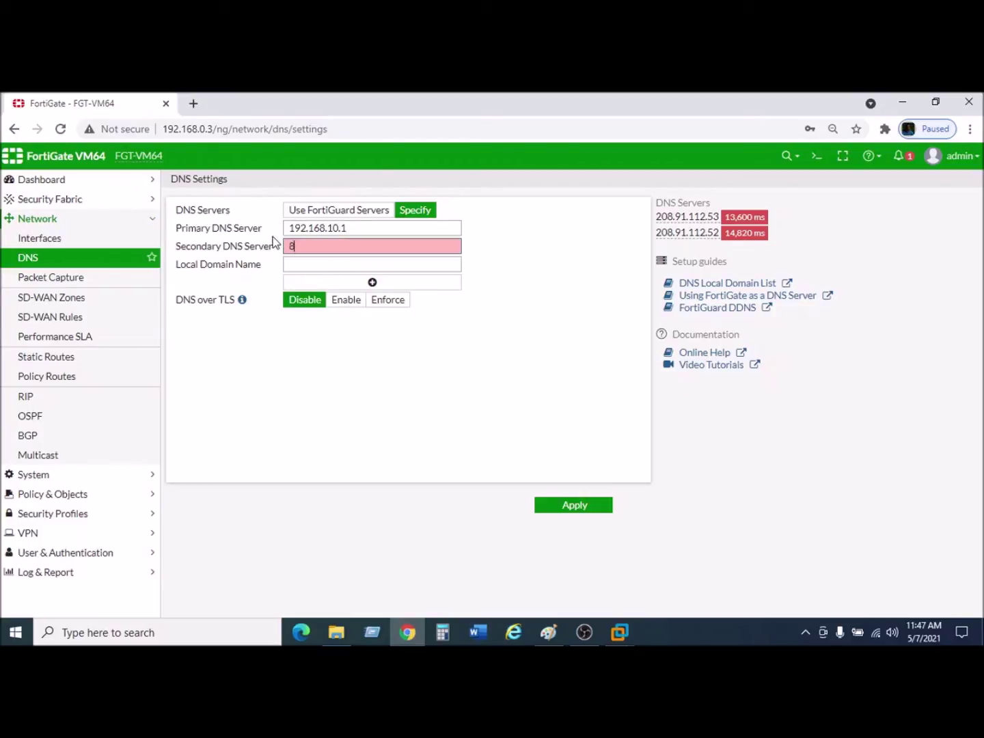
pyautogui.write('.8.8.8')
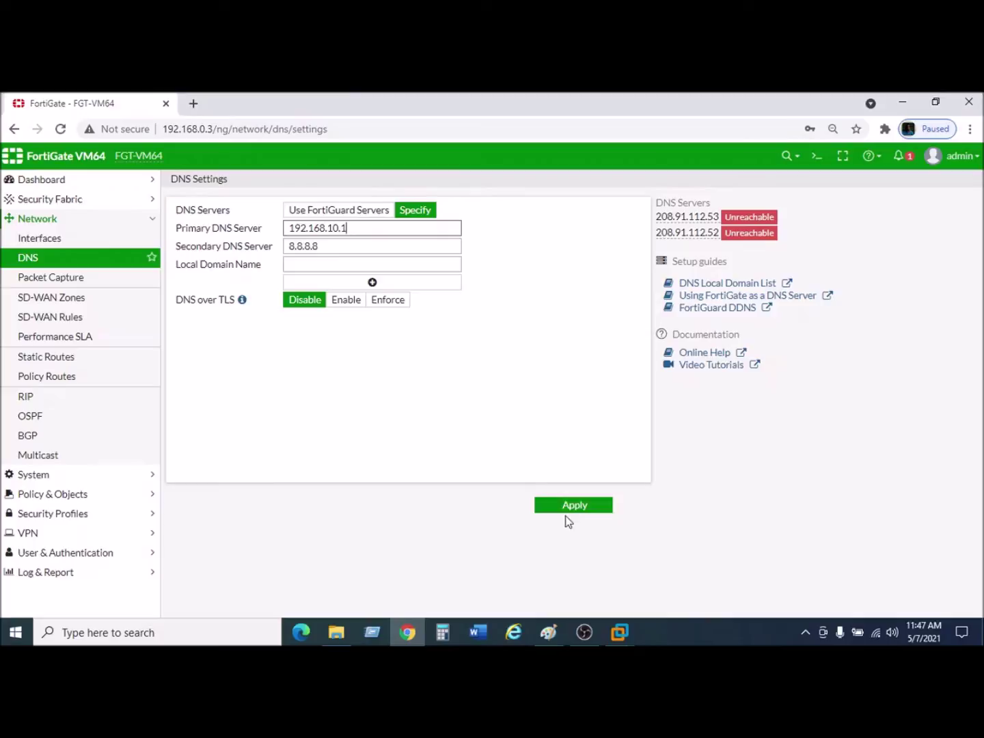
pyautogui.click(573, 507)
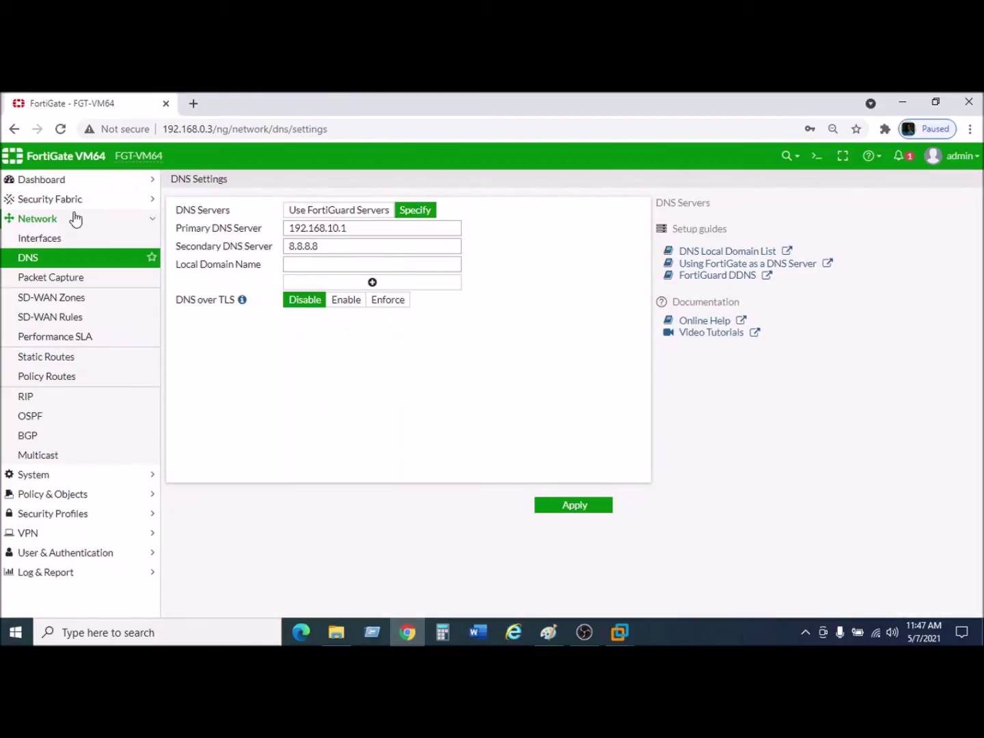
# Check the lab network diagram, then return to the FortiGate DNS settings page.
pyautogui.click(548, 632)
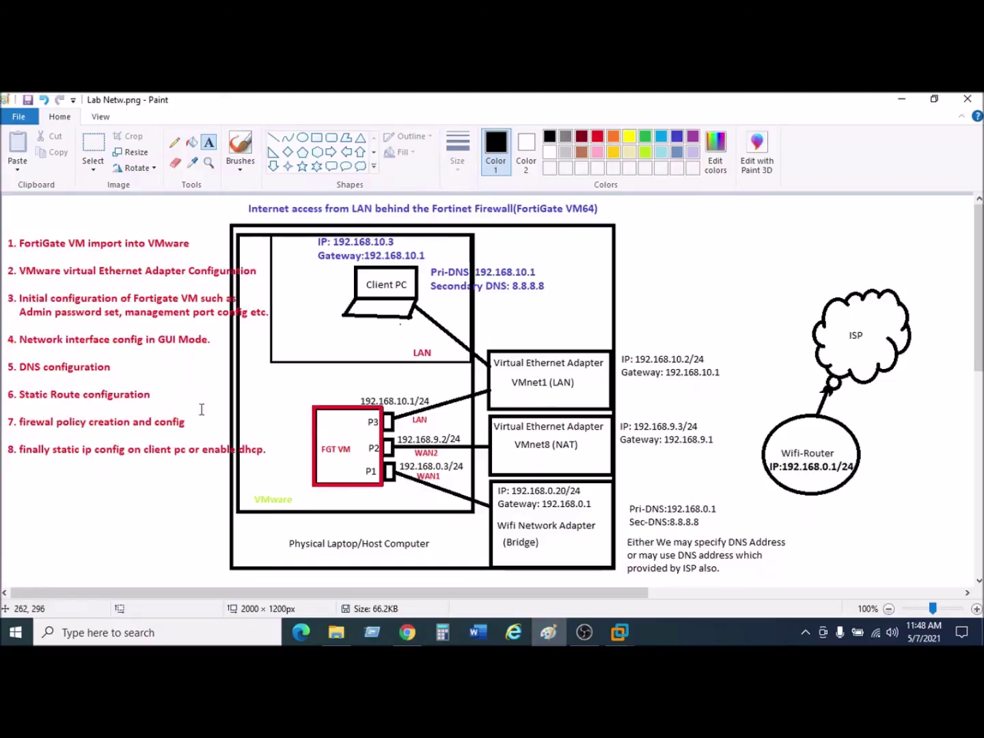
pyautogui.moveTo(623, 630)
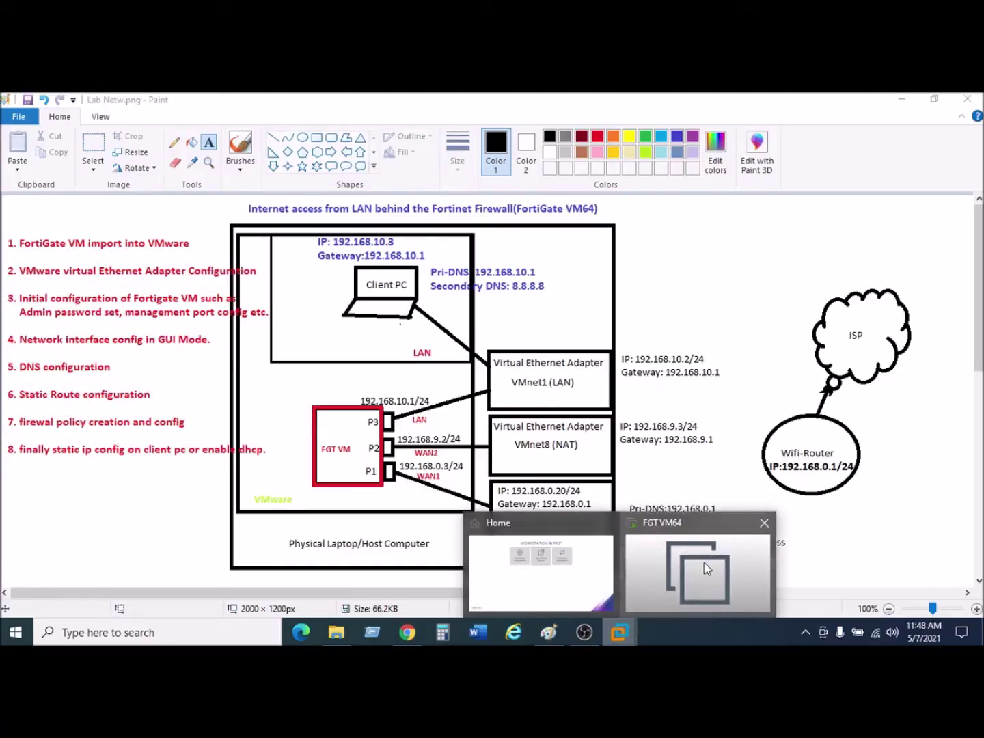
pyautogui.click(702, 564)
pyautogui.click(408, 634)
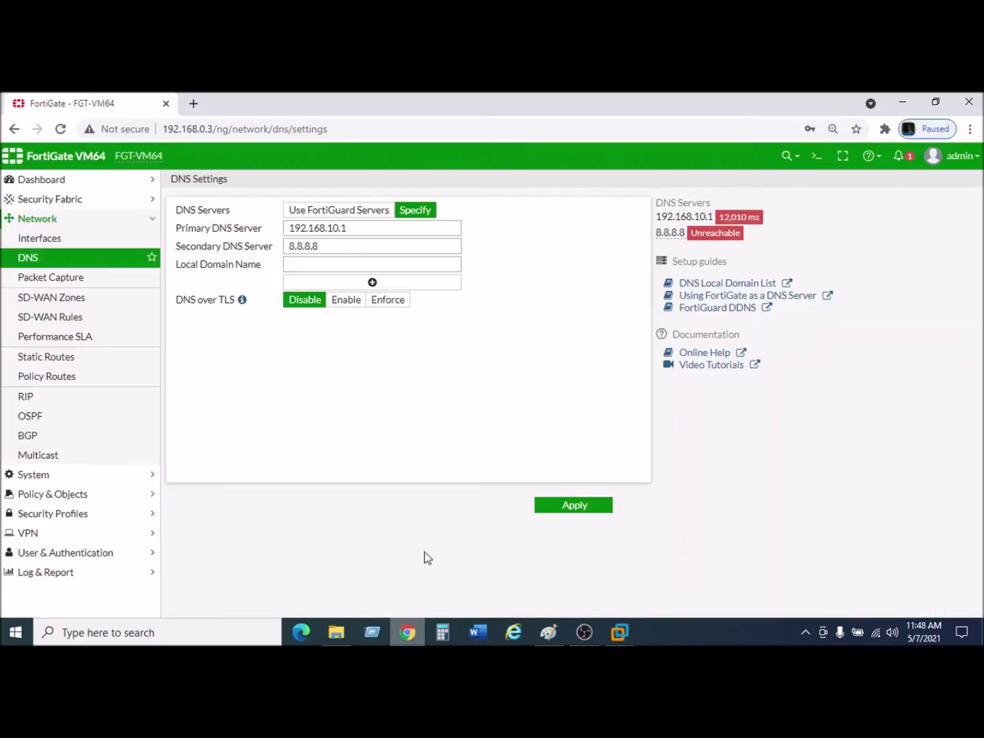
# Create a static route 0.0.0.0/0 via gateway 192.168.0.1 on WAN1 (port1).
pyautogui.click(45, 363)
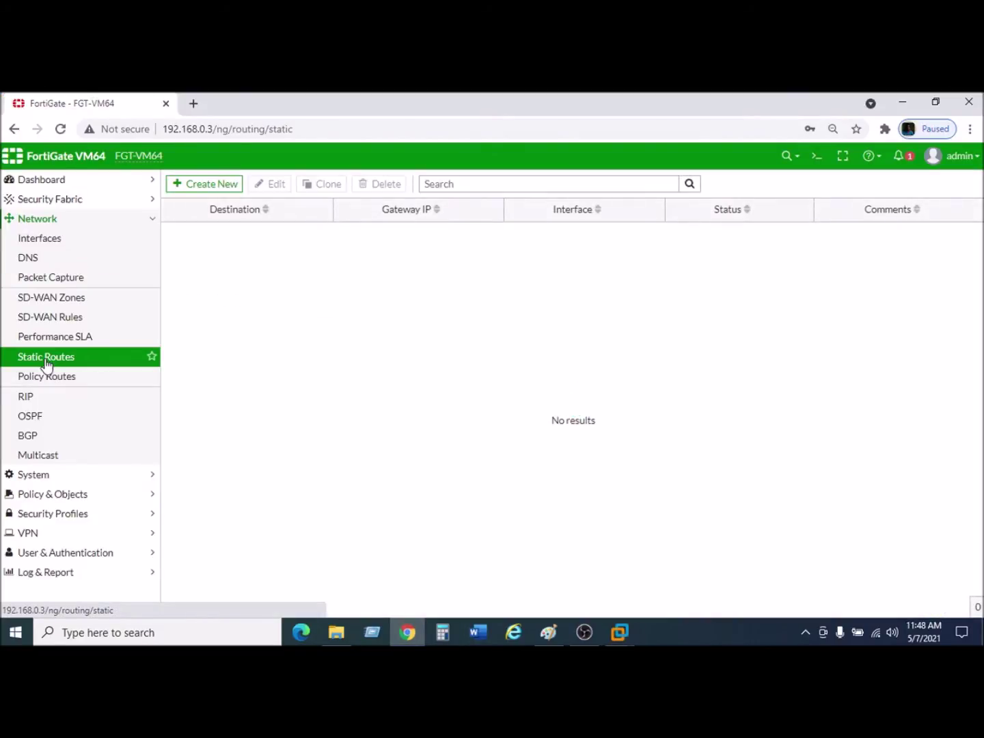
pyautogui.click(205, 185)
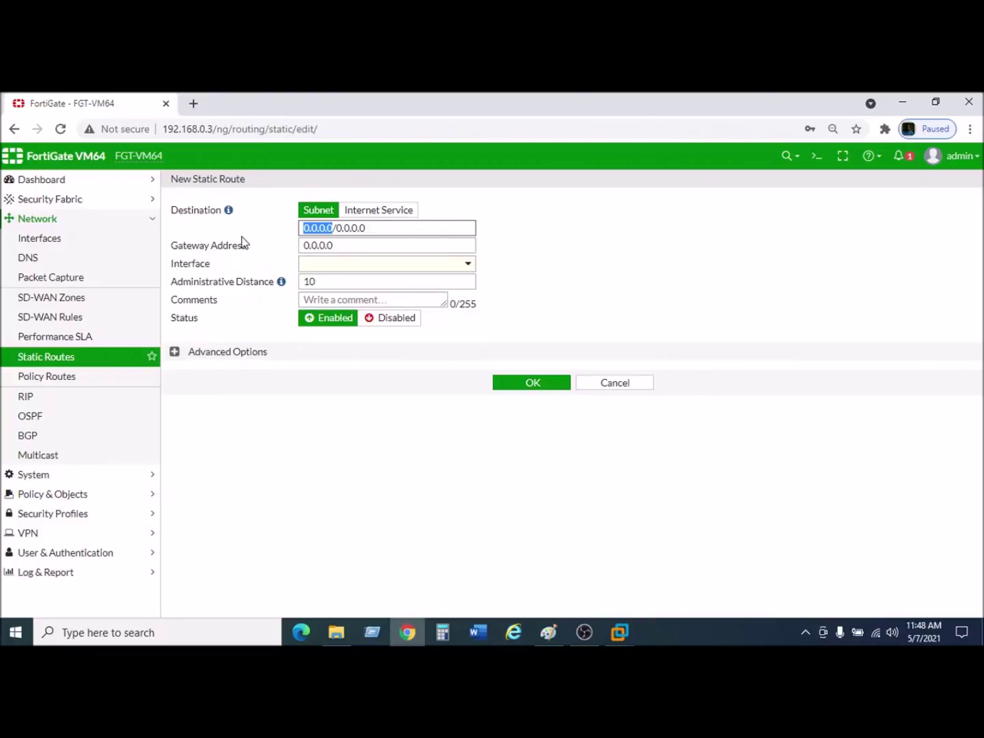
pyautogui.doubleClick(348, 249)
pyautogui.write('192.168.0.1')
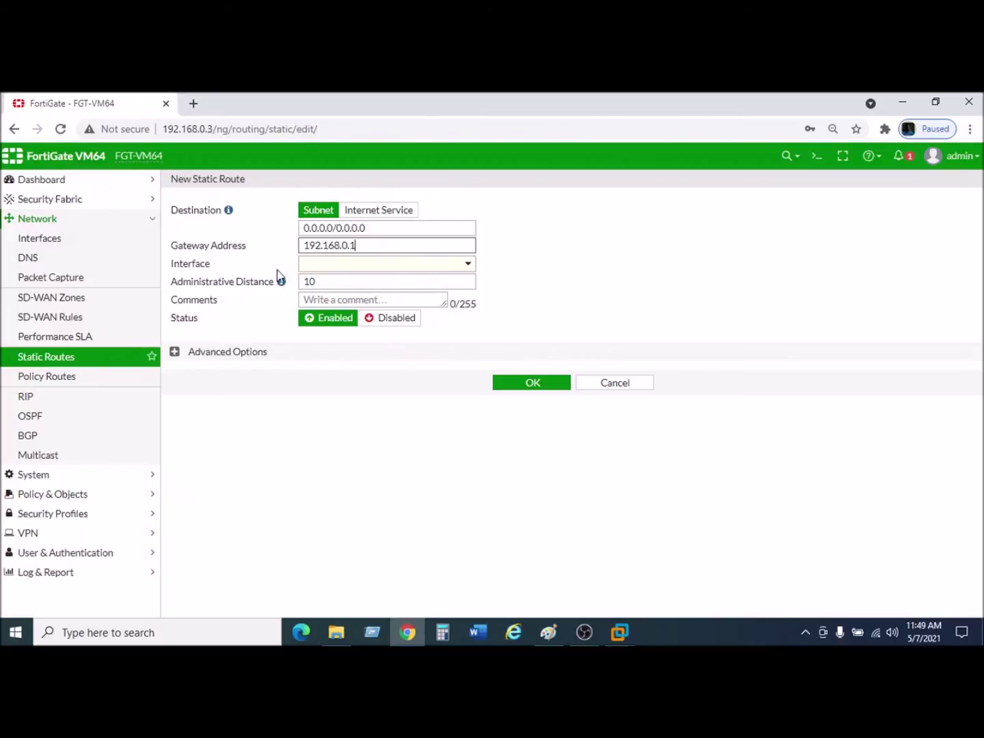
pyautogui.click(340, 272)
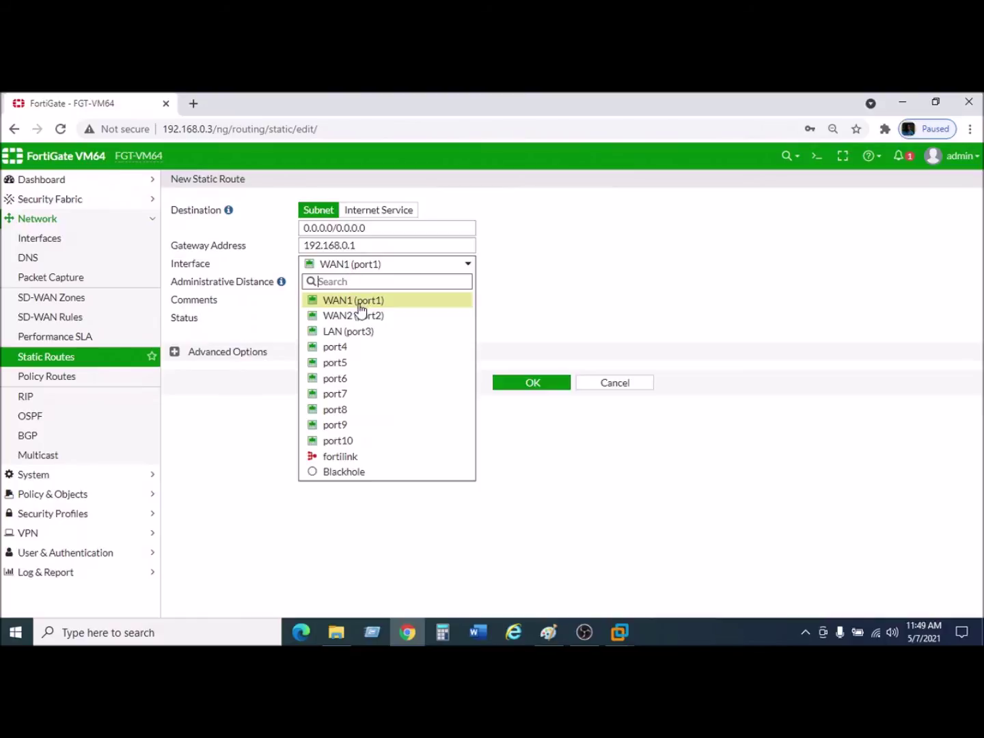
pyautogui.moveTo(356, 306)
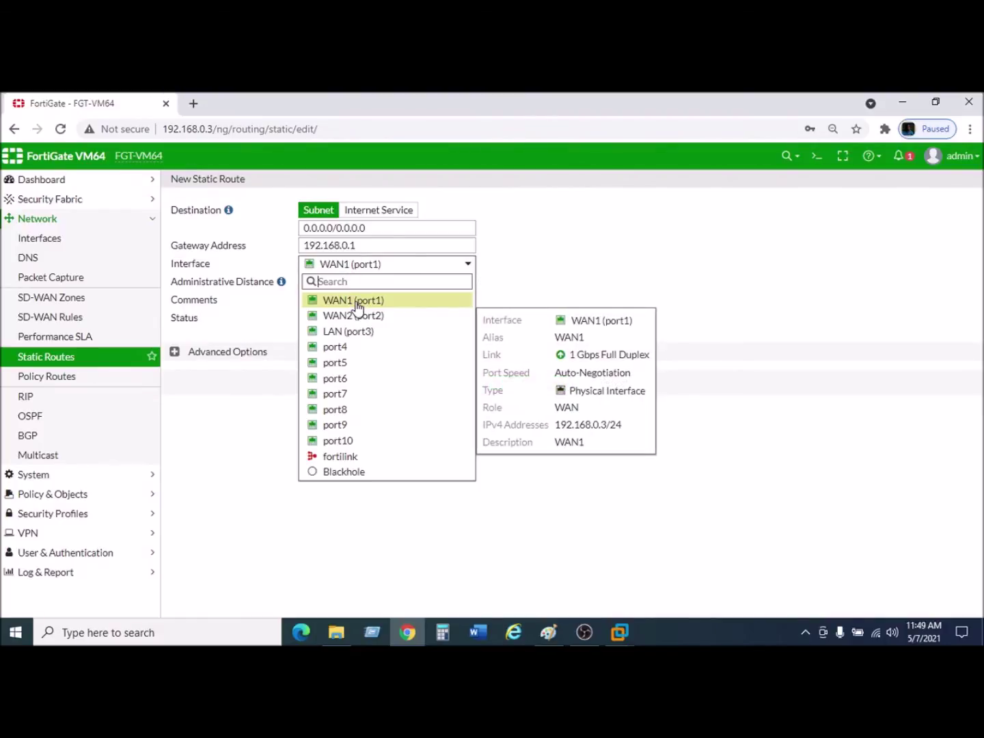
pyautogui.click(357, 301)
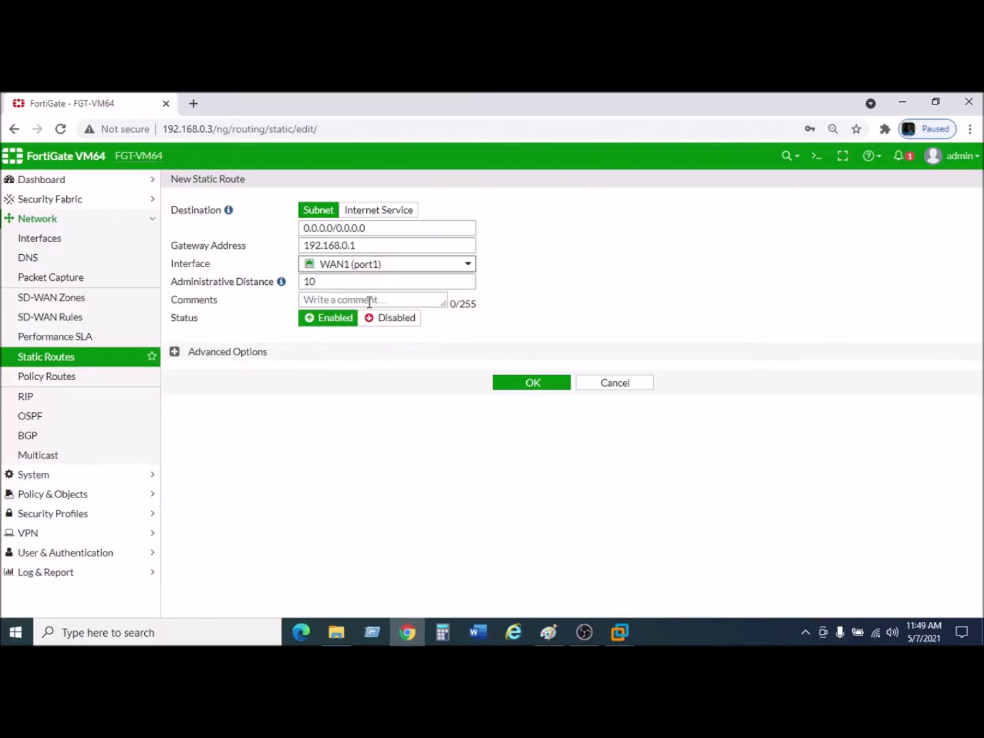
pyautogui.click(368, 299)
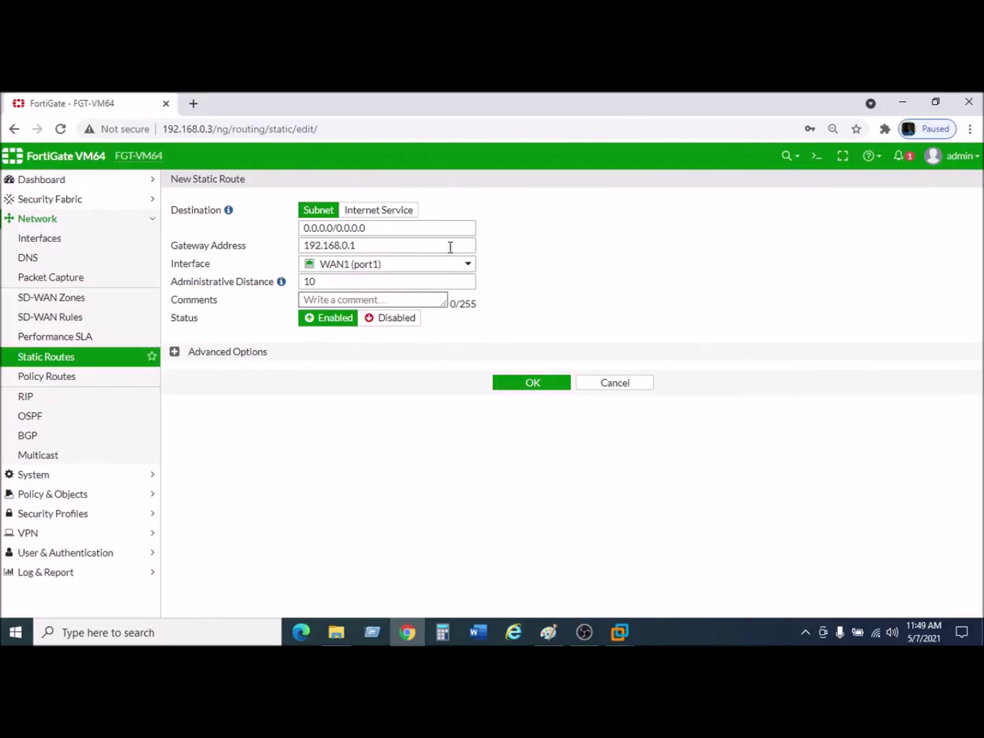
pyautogui.click(534, 384)
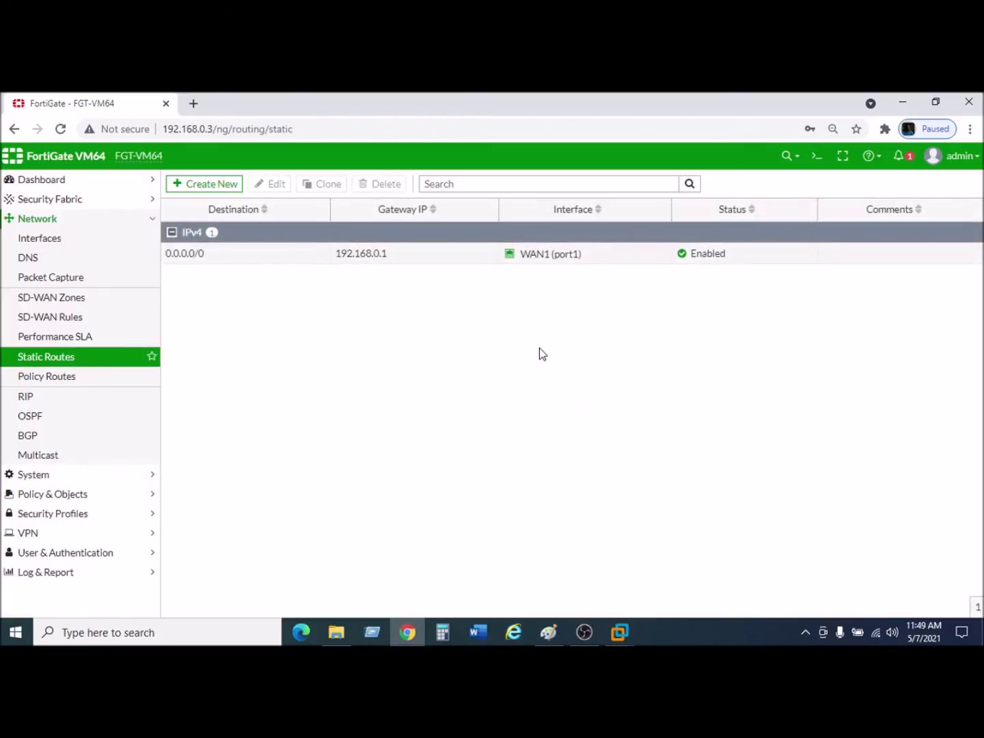
# Start a new static route, entering gateway 192.168.9 after checking the lab diagram.
pyautogui.click(206, 186)
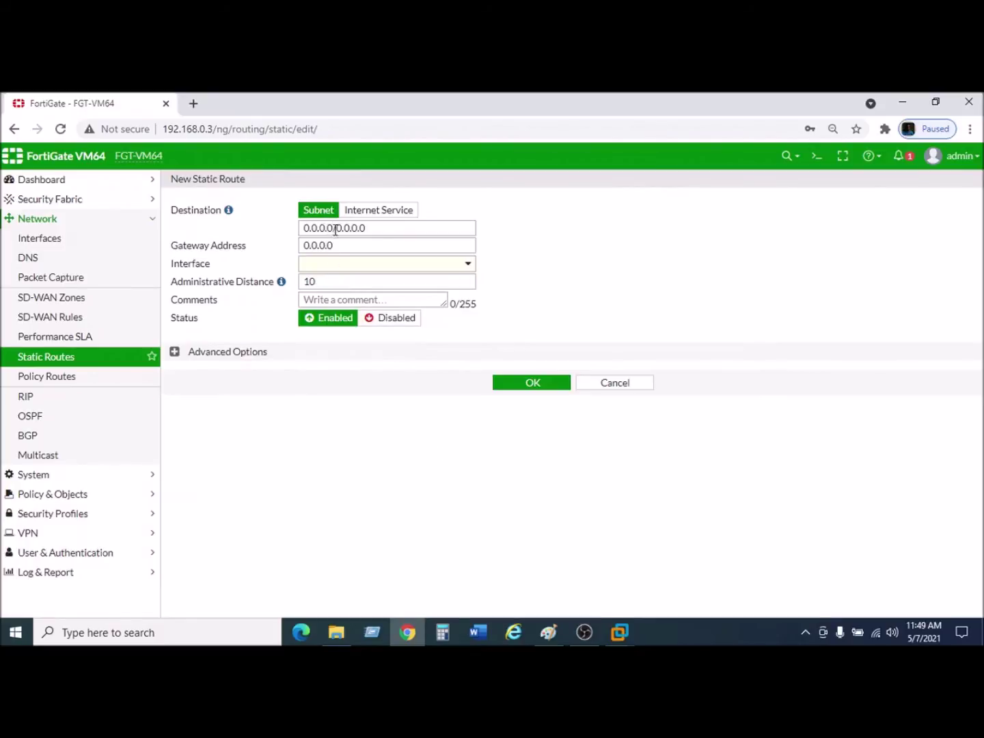
pyautogui.moveTo(343, 247); pyautogui.dragTo(280, 249)
pyautogui.write('192.168')
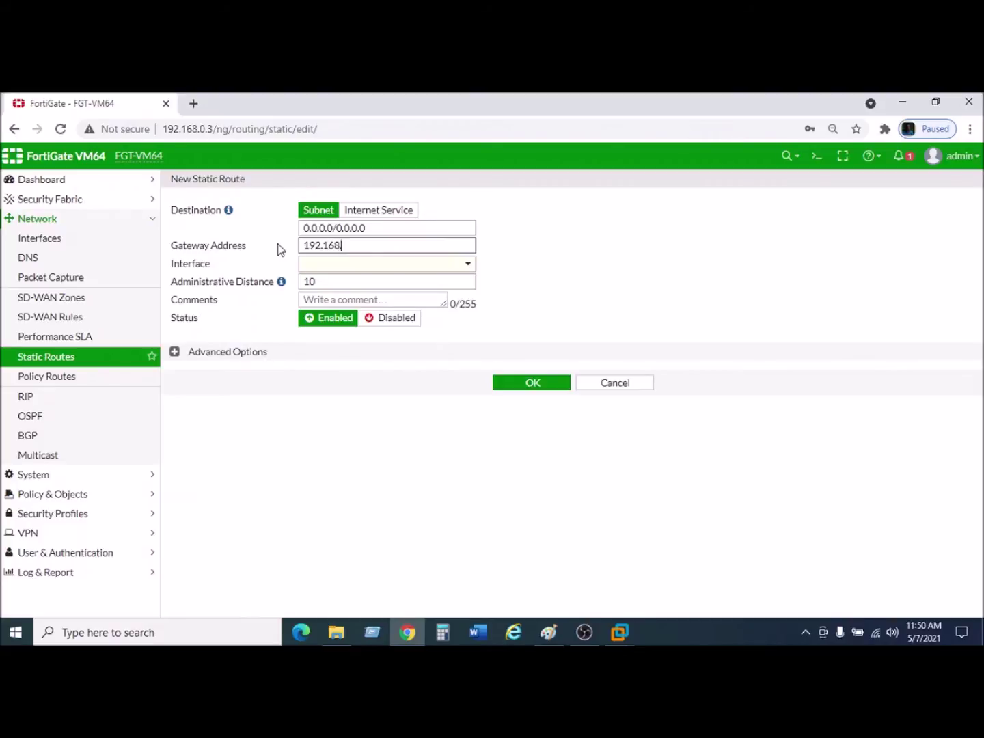
pyautogui.write('.9.2')
pyautogui.click(549, 634)
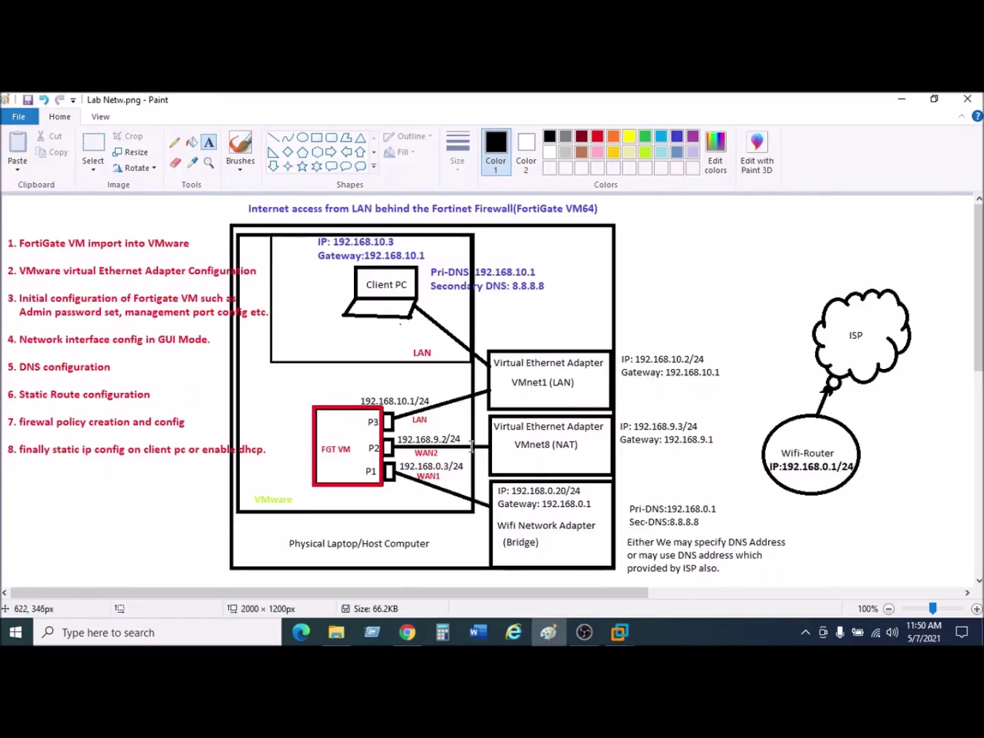
pyautogui.click(549, 633)
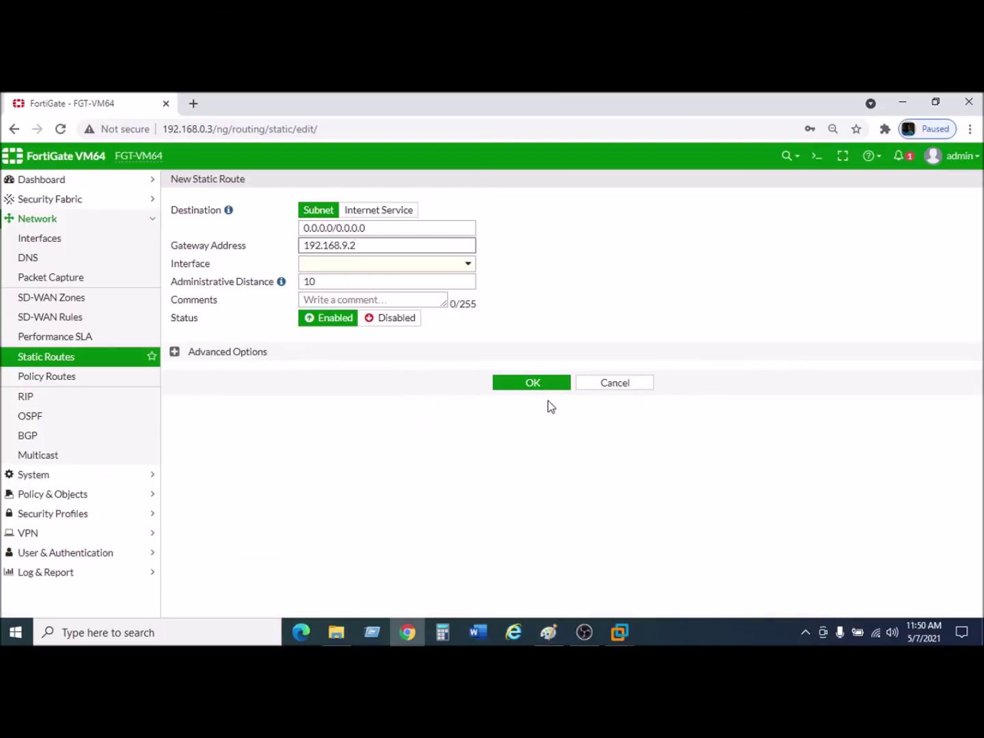
pyautogui.click(405, 268)
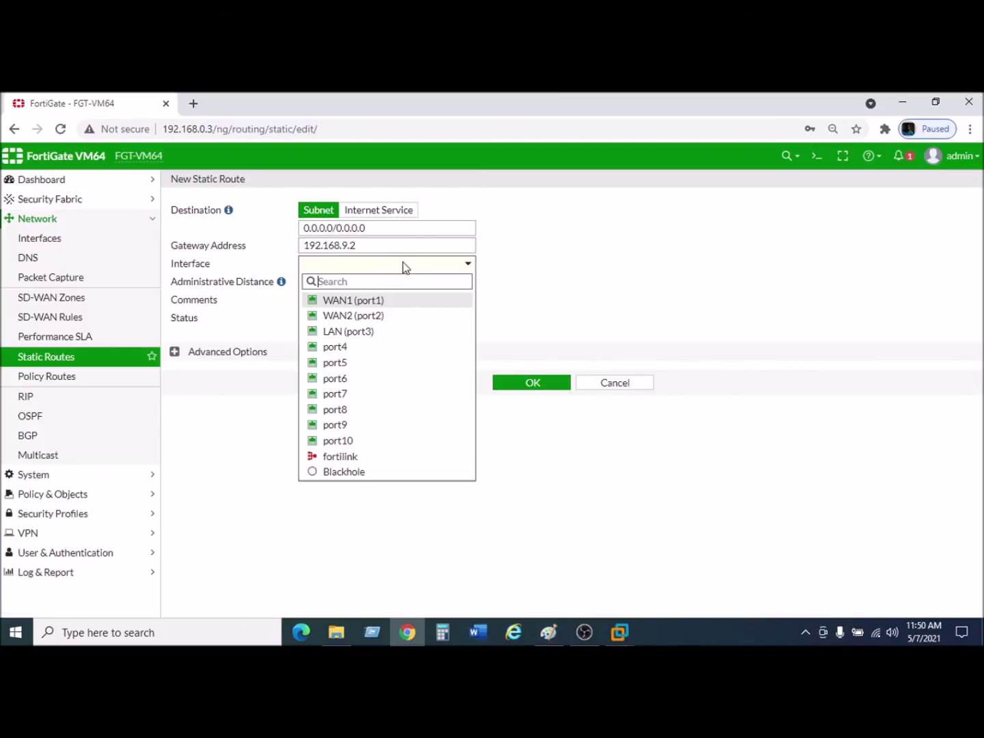
# Set interface WAN2 (port2), complete gateway 192.168.9.1, and save the route.
pyautogui.click(367, 316)
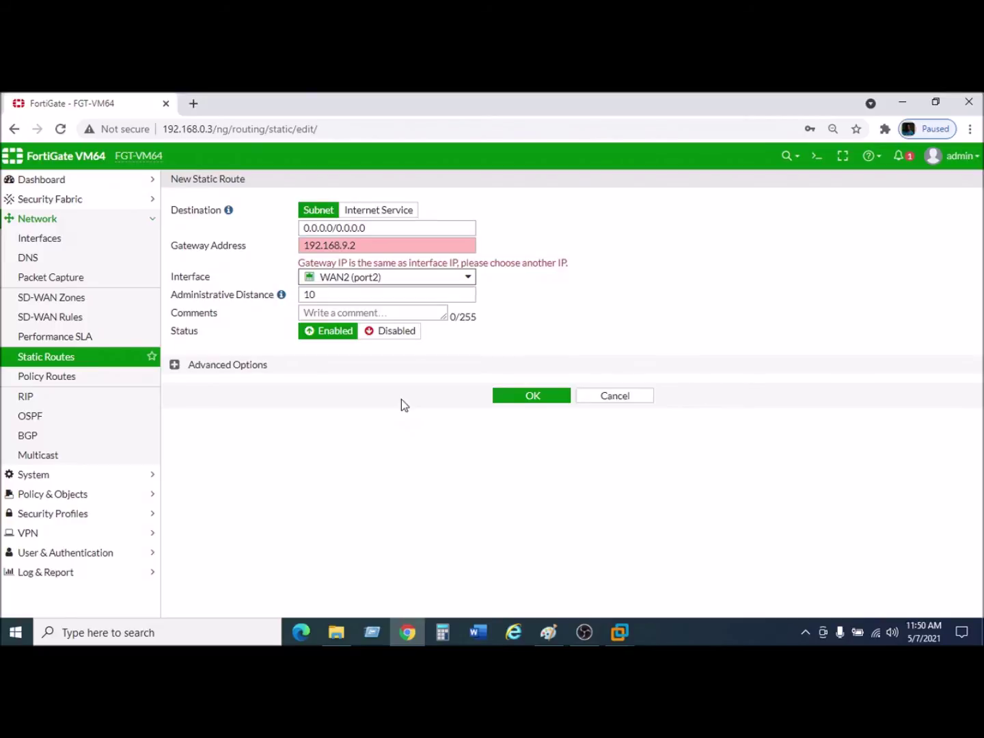
pyautogui.click(378, 246)
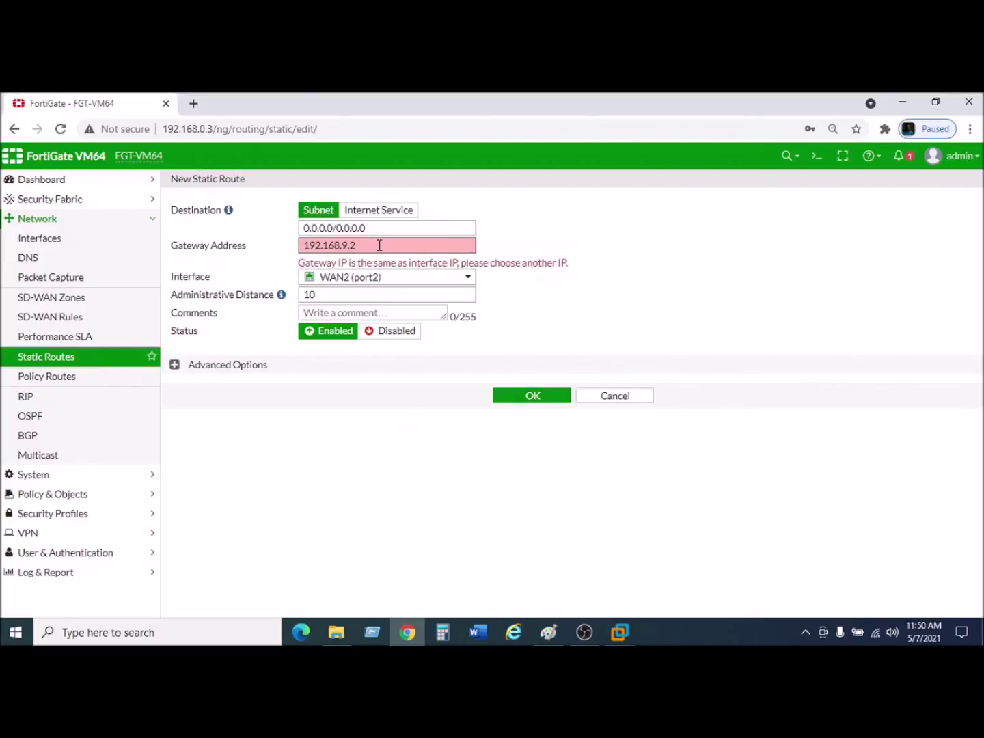
pyautogui.write('1')
pyautogui.click(586, 298)
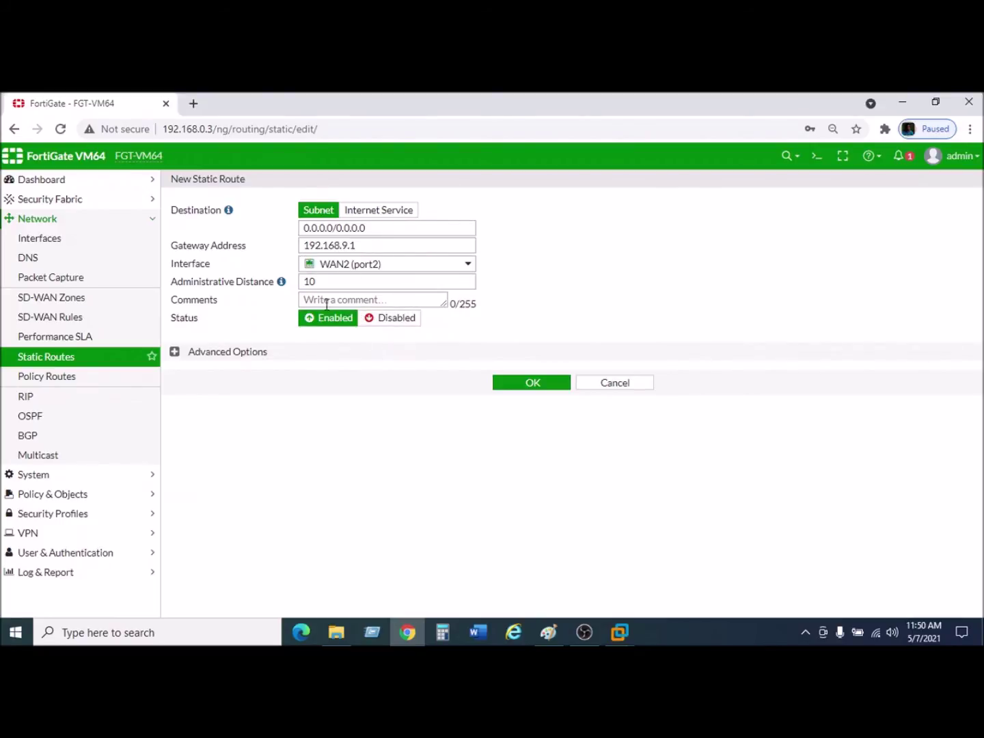
pyautogui.click(538, 392)
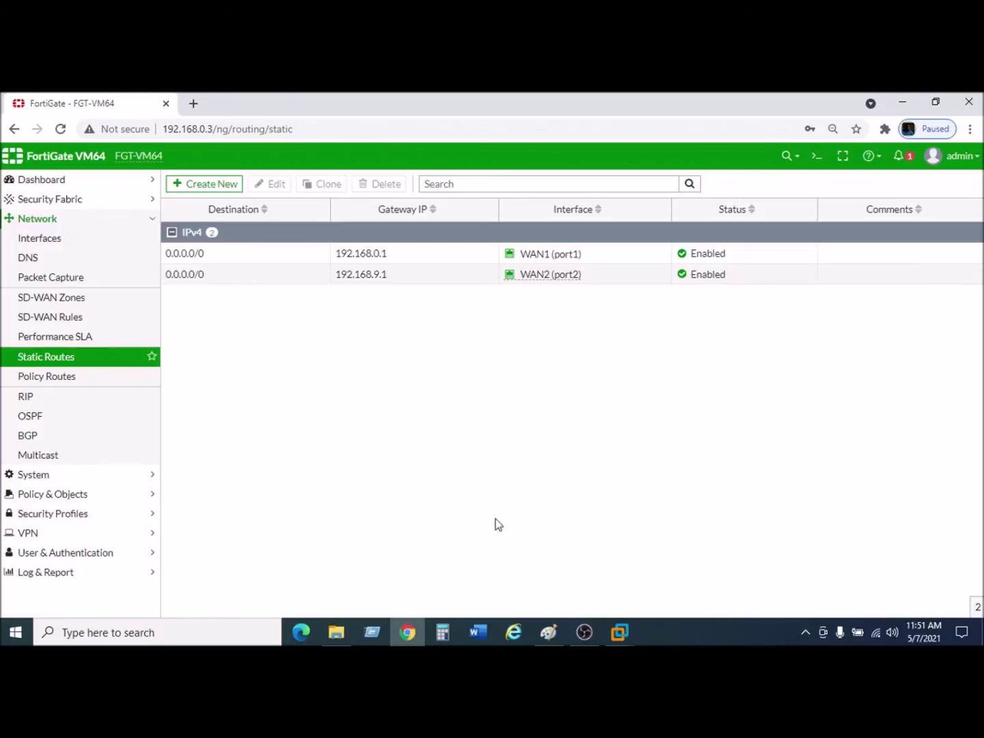
pyautogui.click(548, 632)
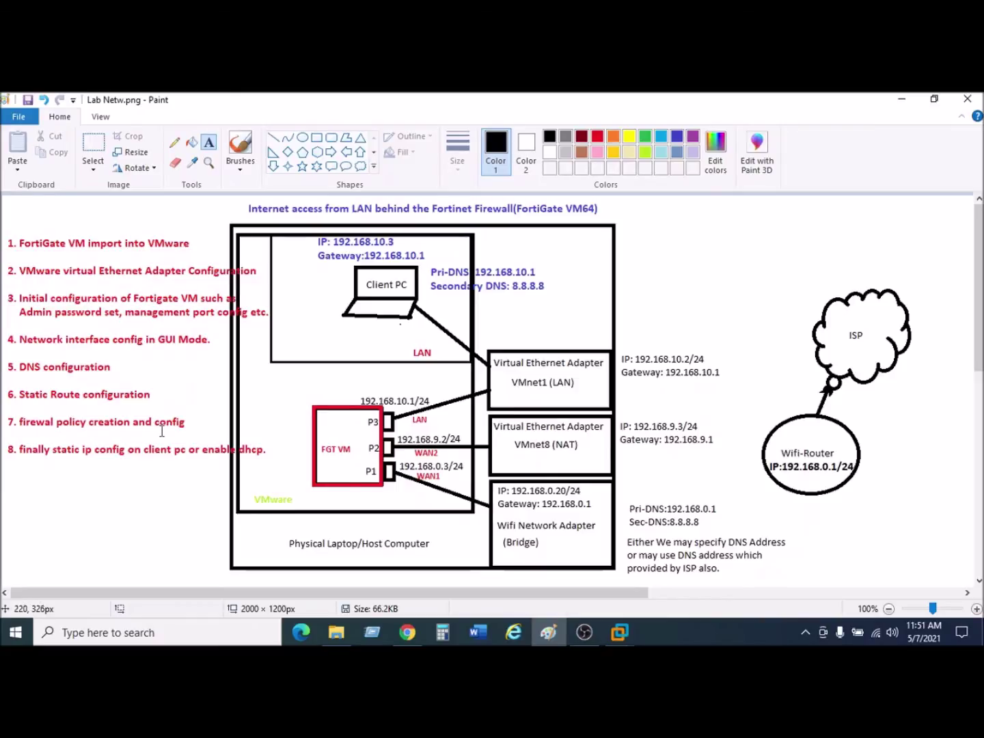
# Leave the Paint diagram and return to the FortiGate static routes list.
pyautogui.click(548, 627)
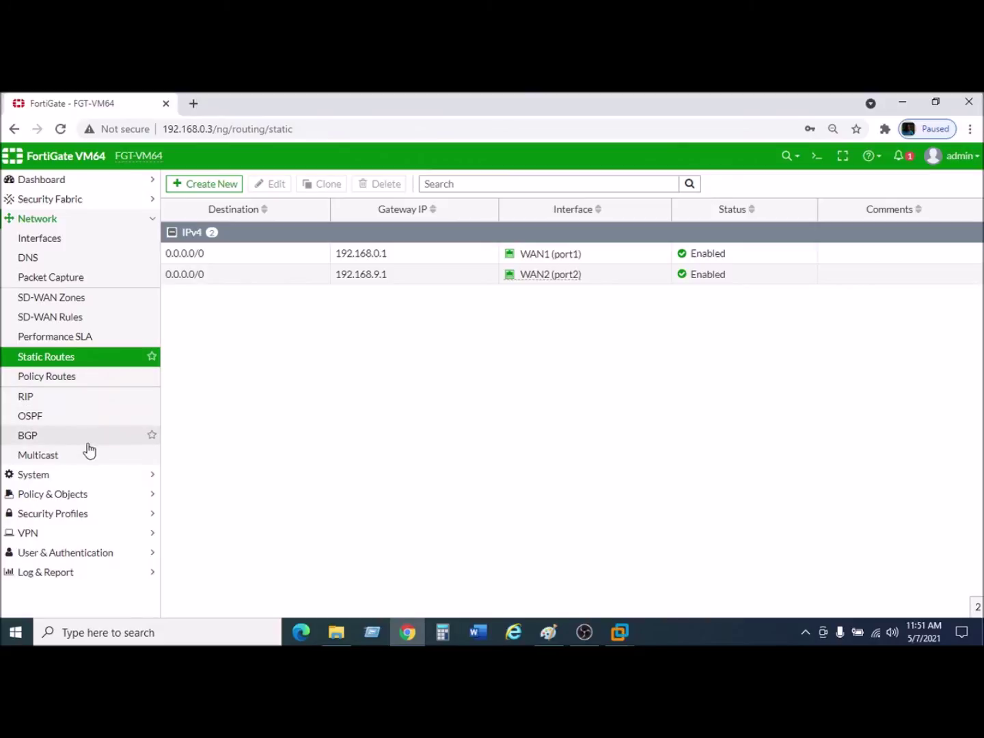
# Start a new firewall policy named Internet Access Policy1.
pyautogui.click(59, 501)
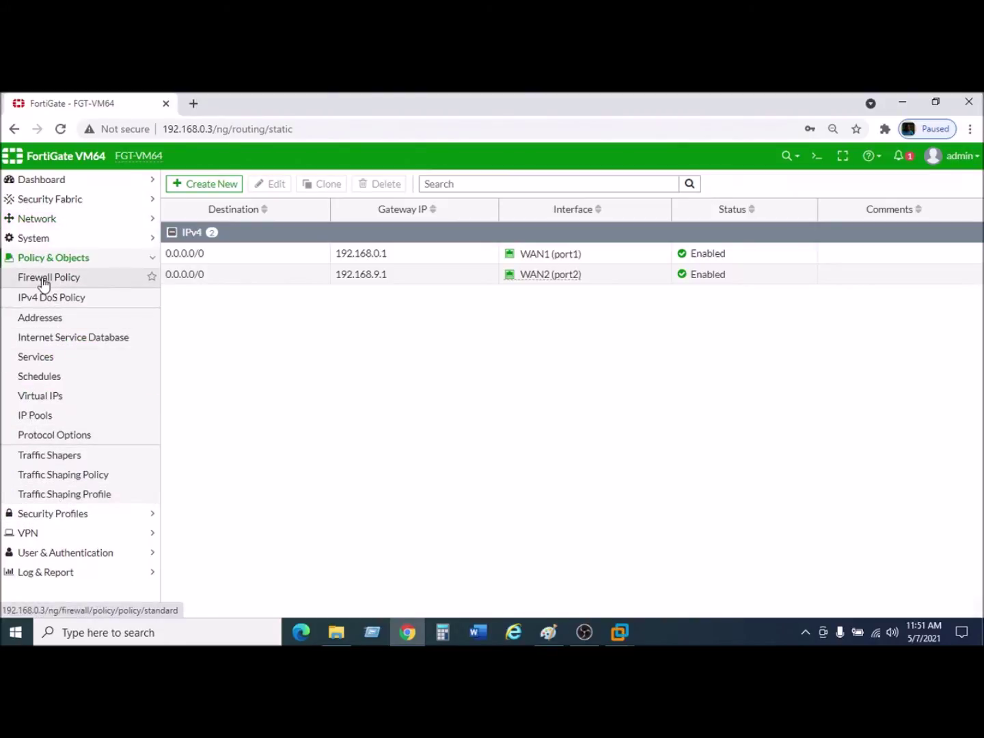
pyautogui.click(43, 279)
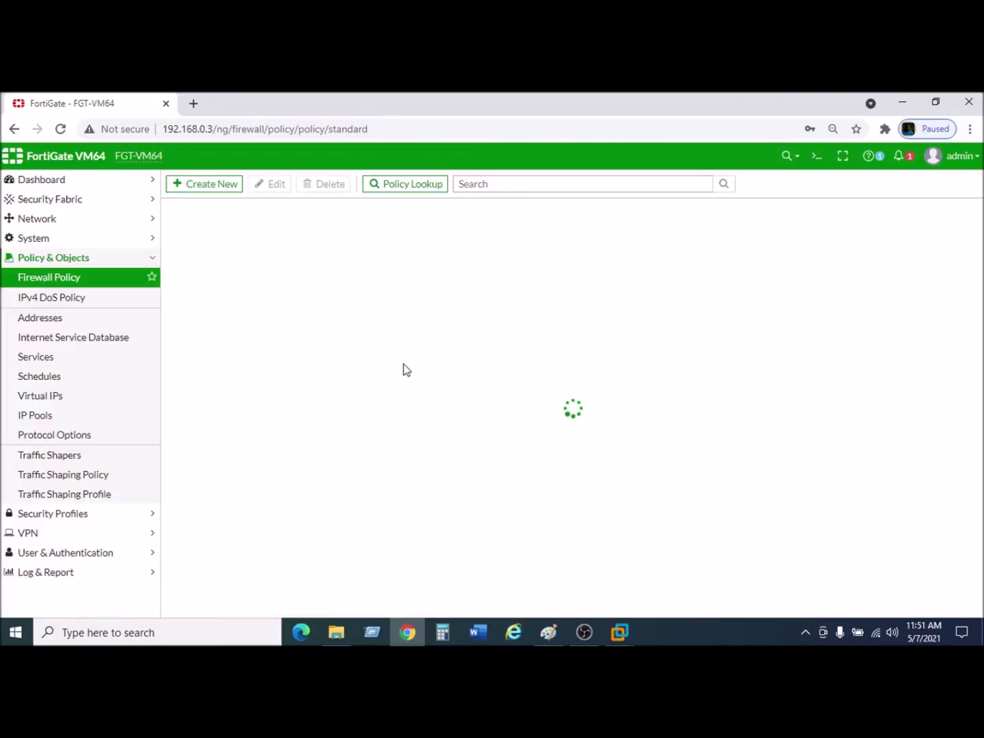
pyautogui.click(209, 185)
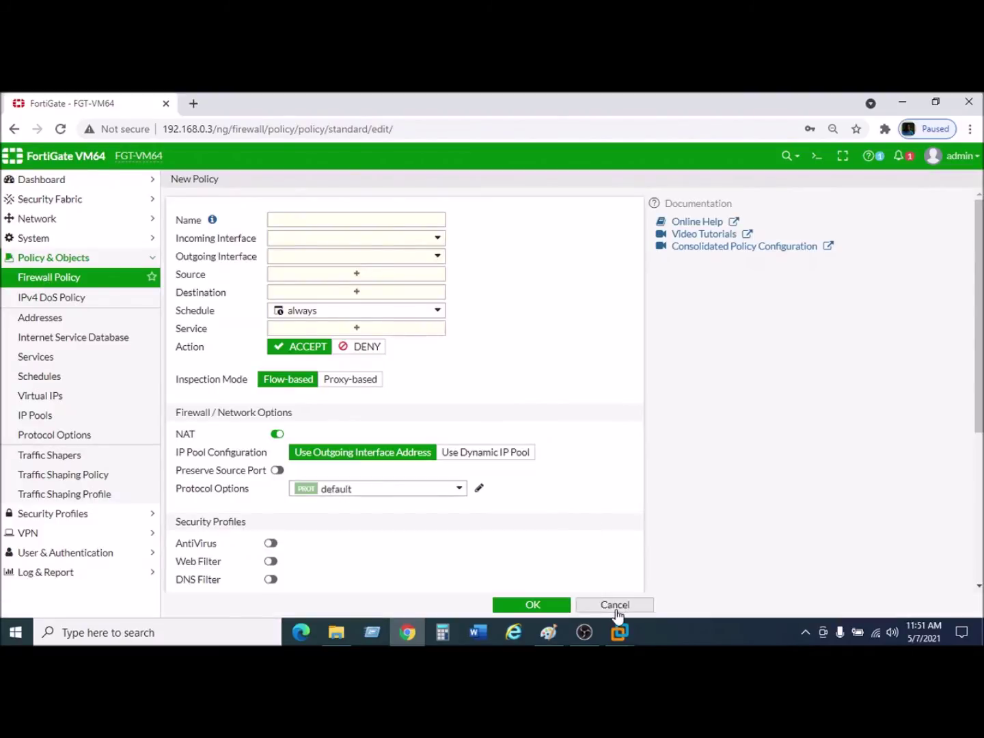
pyautogui.click(615, 605)
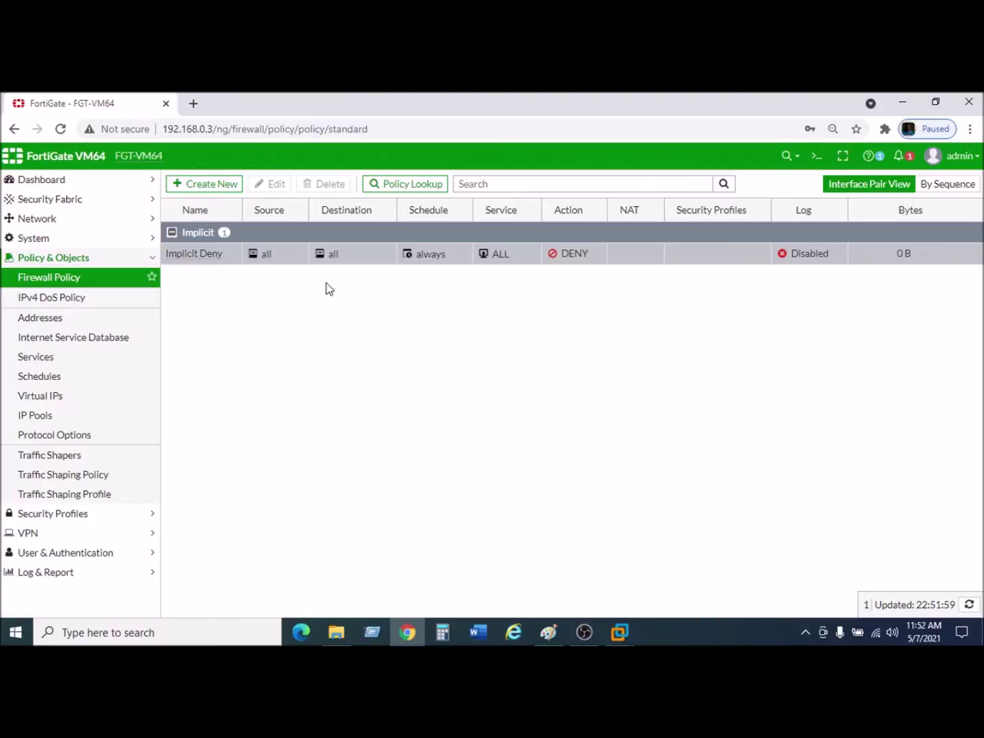
pyautogui.click(205, 185)
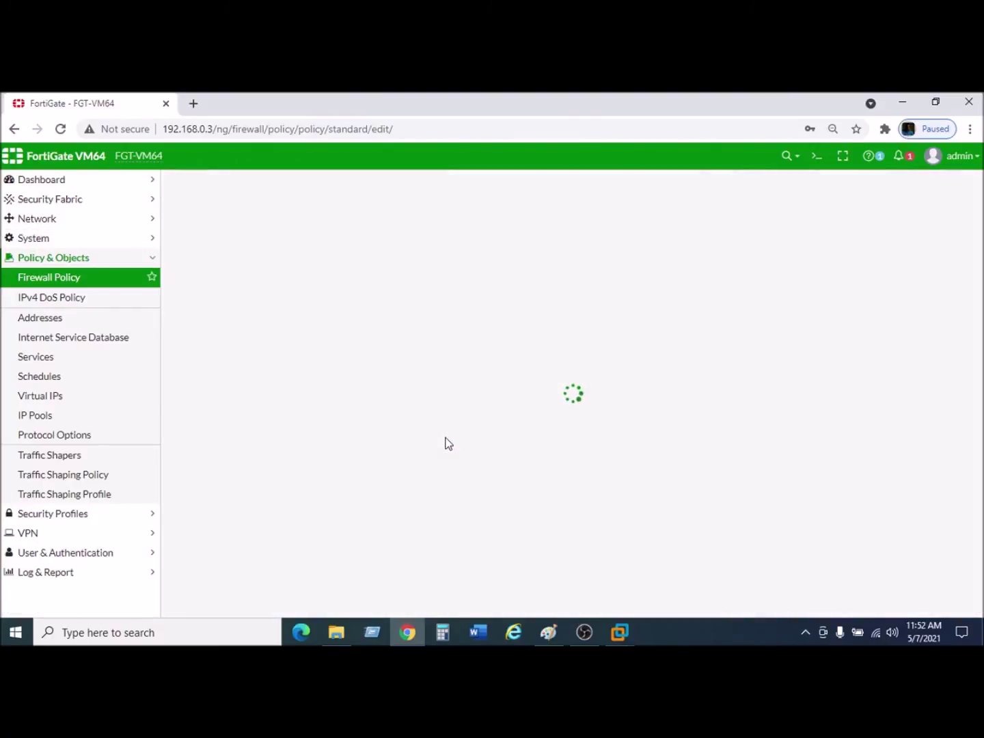
pyautogui.click(354, 216)
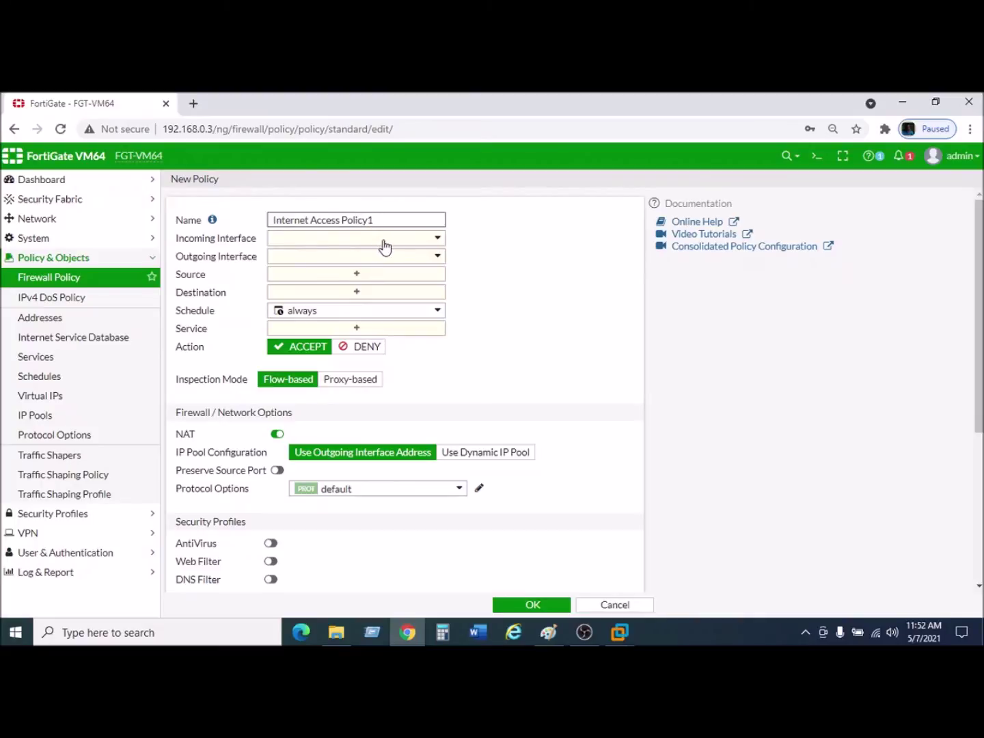
# Set the policy's incoming interface to LAN (port3) and outgoing to WAN1 (port1).
pyautogui.click(289, 239)
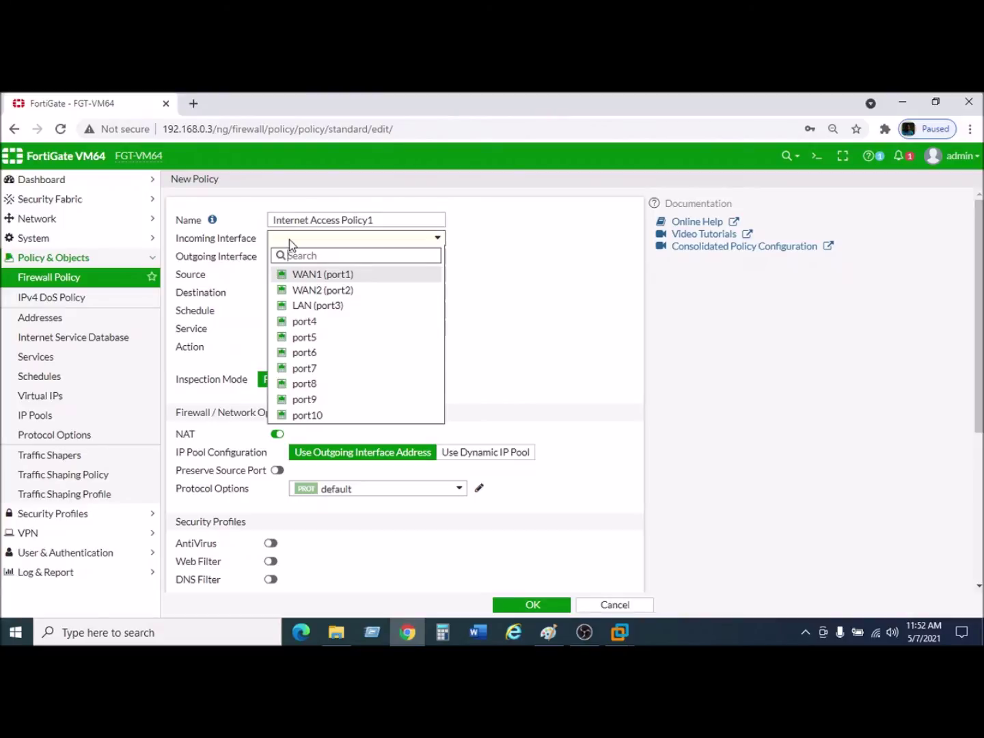
pyautogui.click(310, 308)
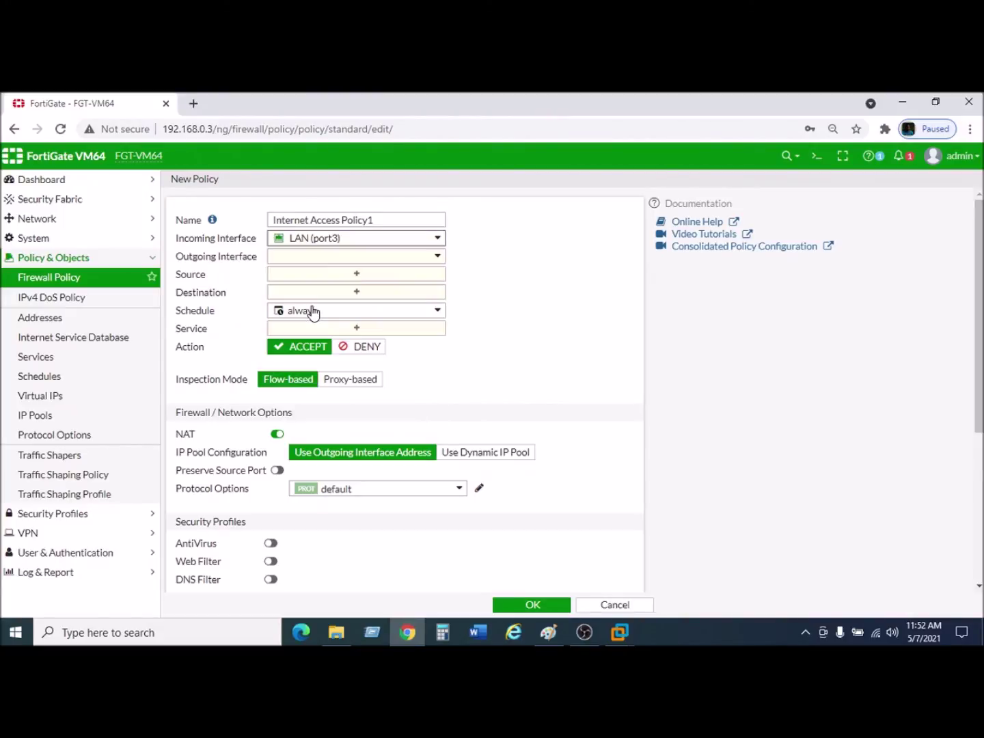
pyautogui.click(318, 262)
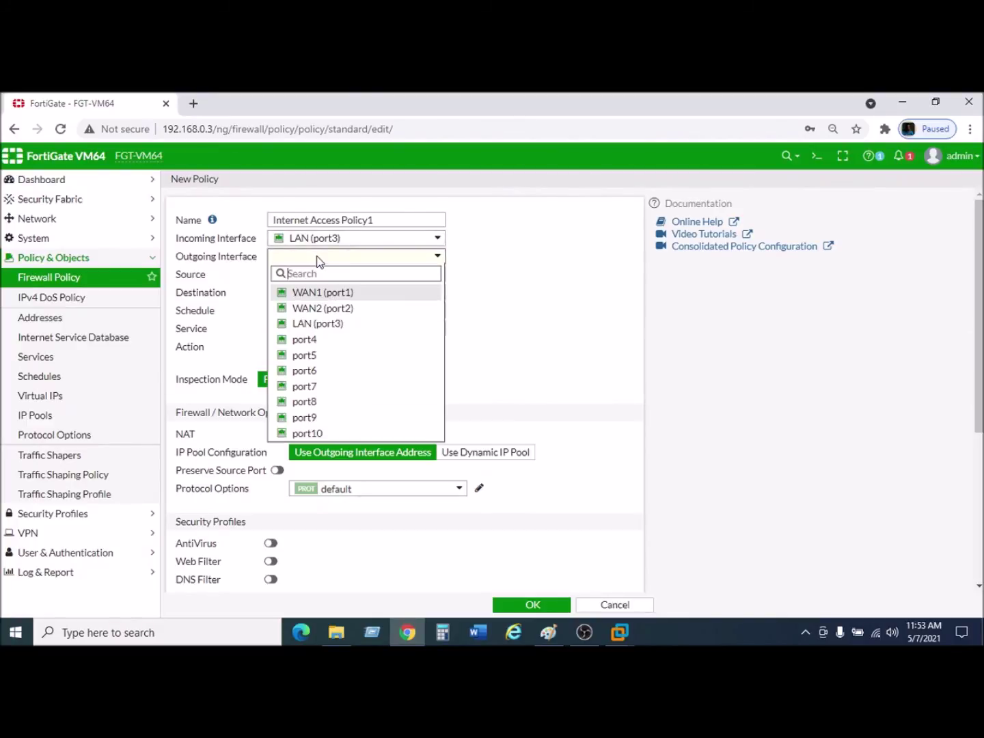
pyautogui.click(326, 295)
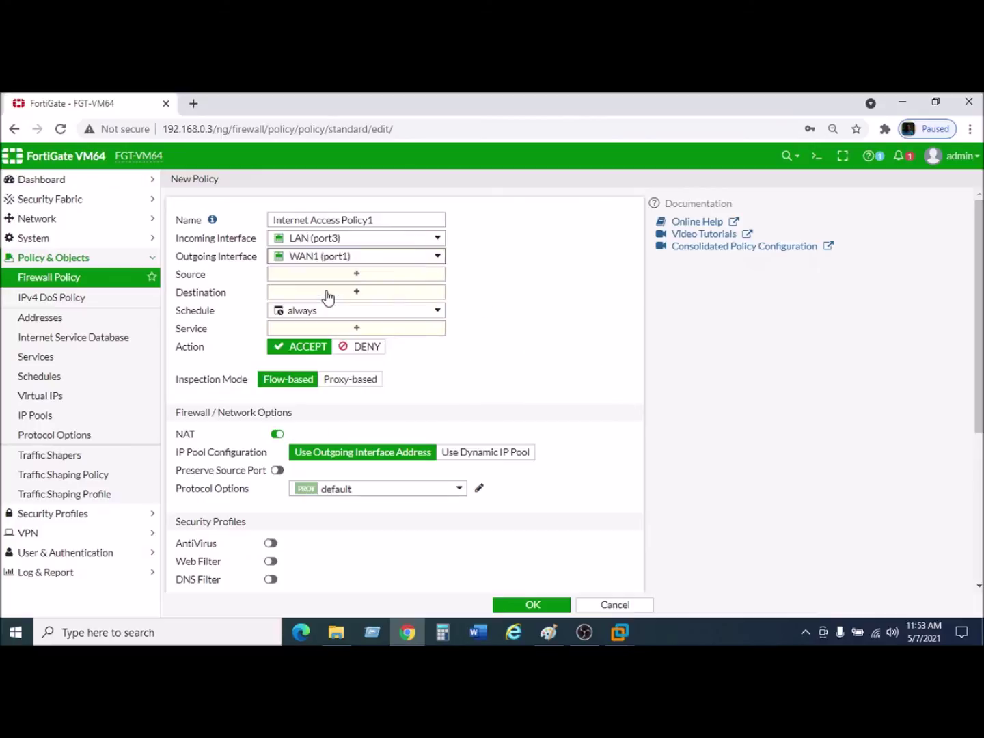
# Set source and destination to all and service to ALL.
pyautogui.moveTo(337, 266)
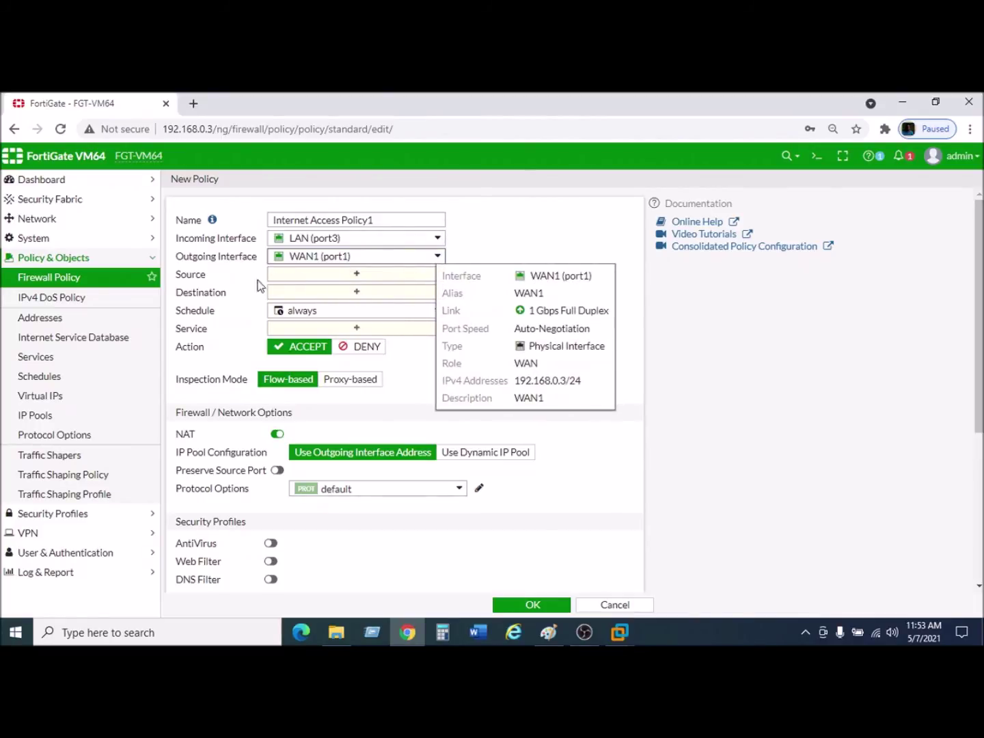
pyautogui.click(306, 280)
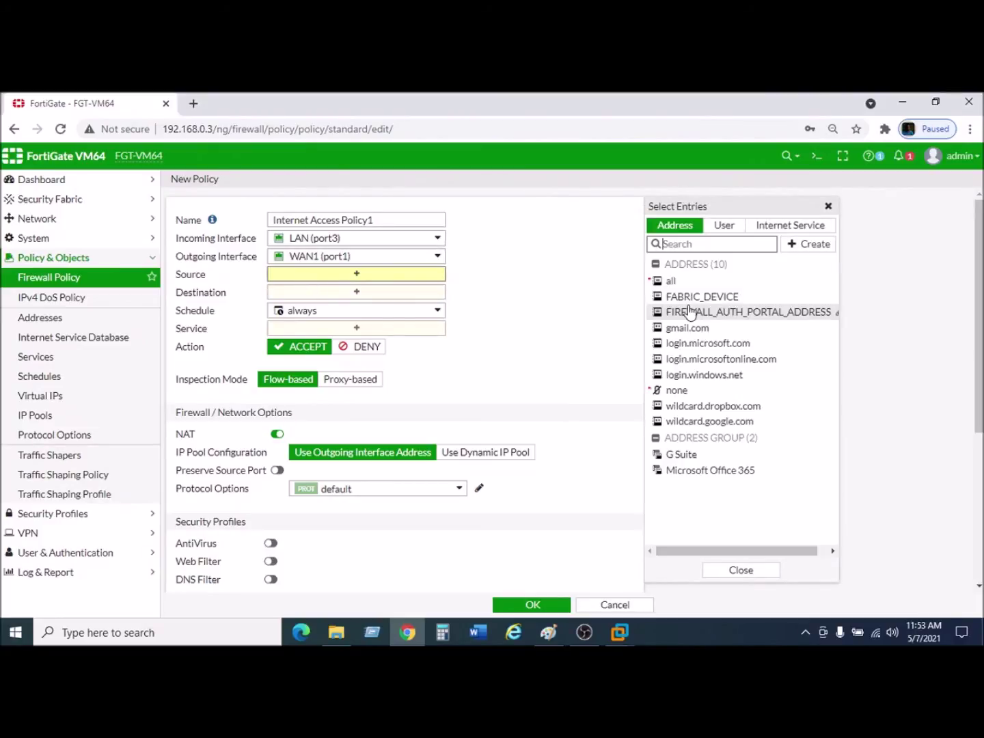
pyautogui.click(692, 281)
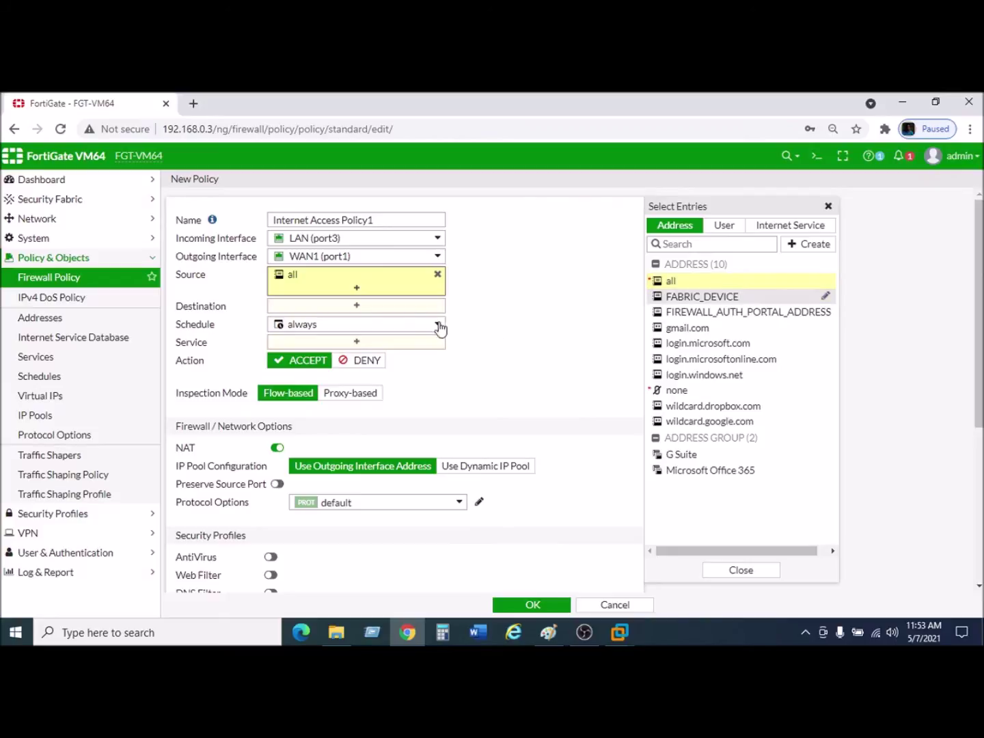
pyautogui.click(356, 306)
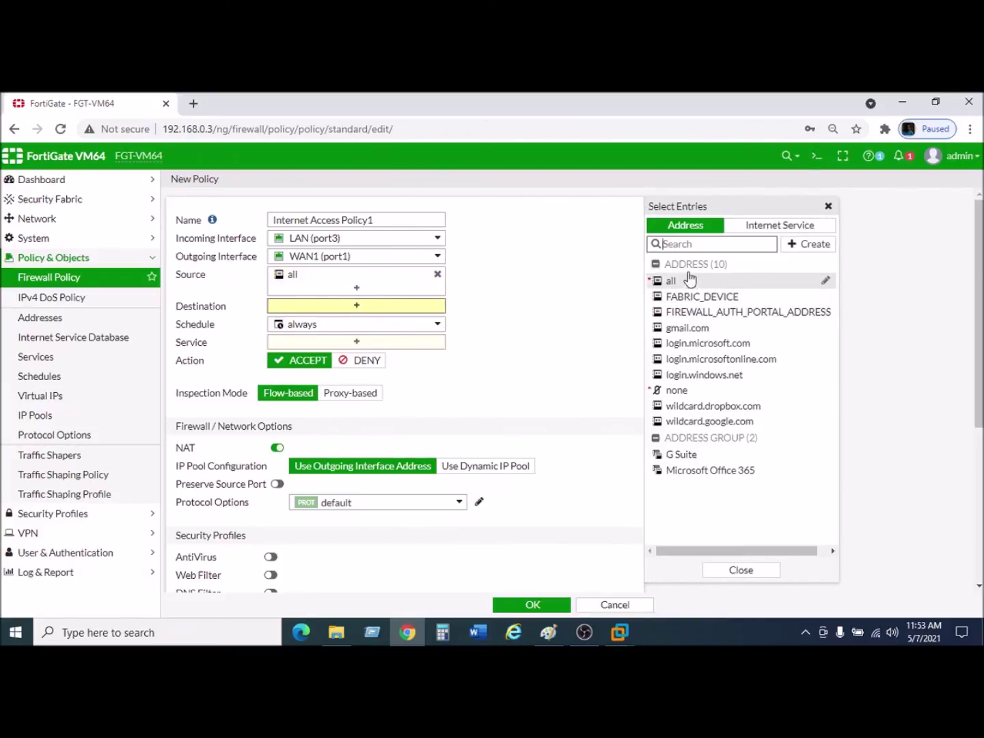
pyautogui.click(689, 281)
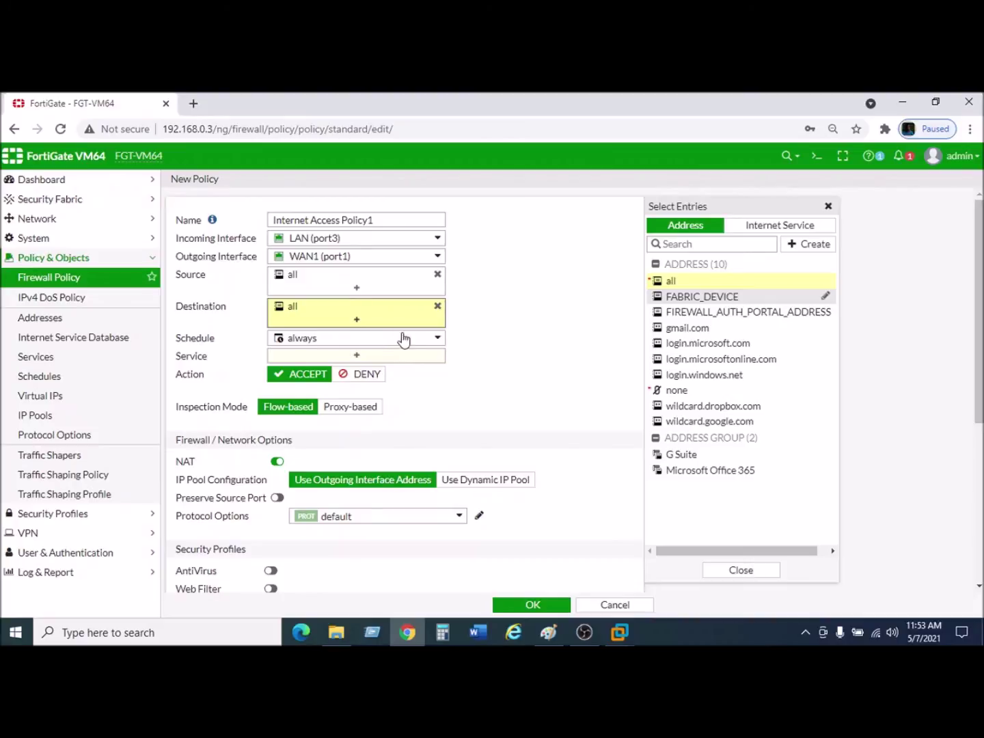
pyautogui.click(372, 356)
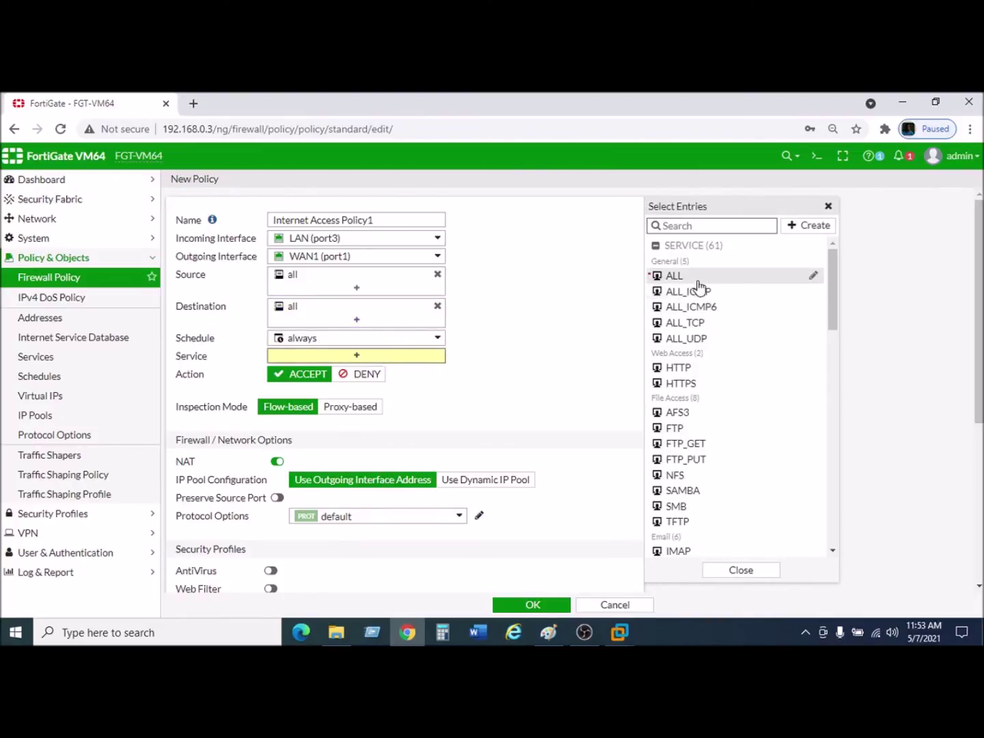
pyautogui.click(691, 277)
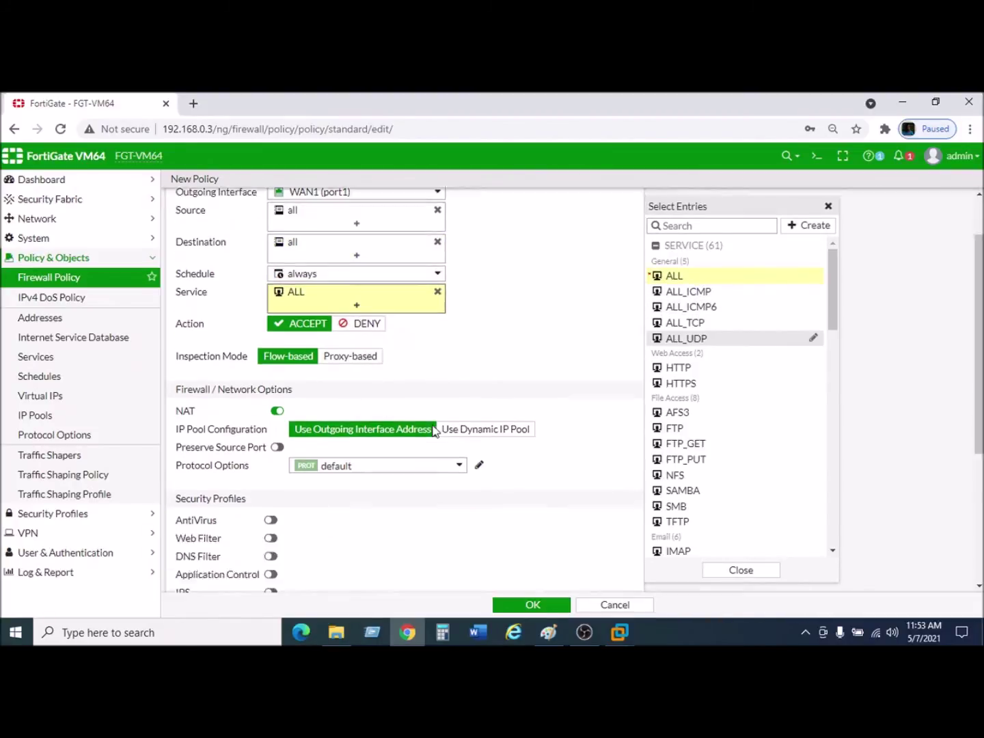
# Add the comment 'Internet access on LAN' and save Internet Access Policy1.
pyautogui.scroll(-3, 435, 430)
pyautogui.scroll(-2, 432, 430)
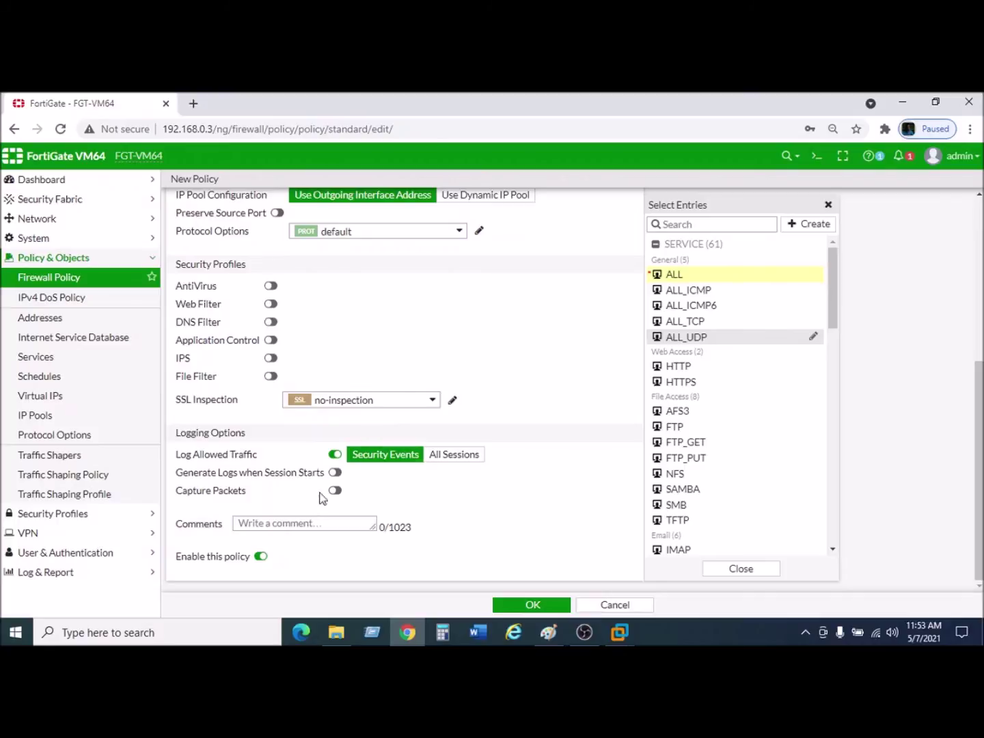
pyautogui.click(301, 522)
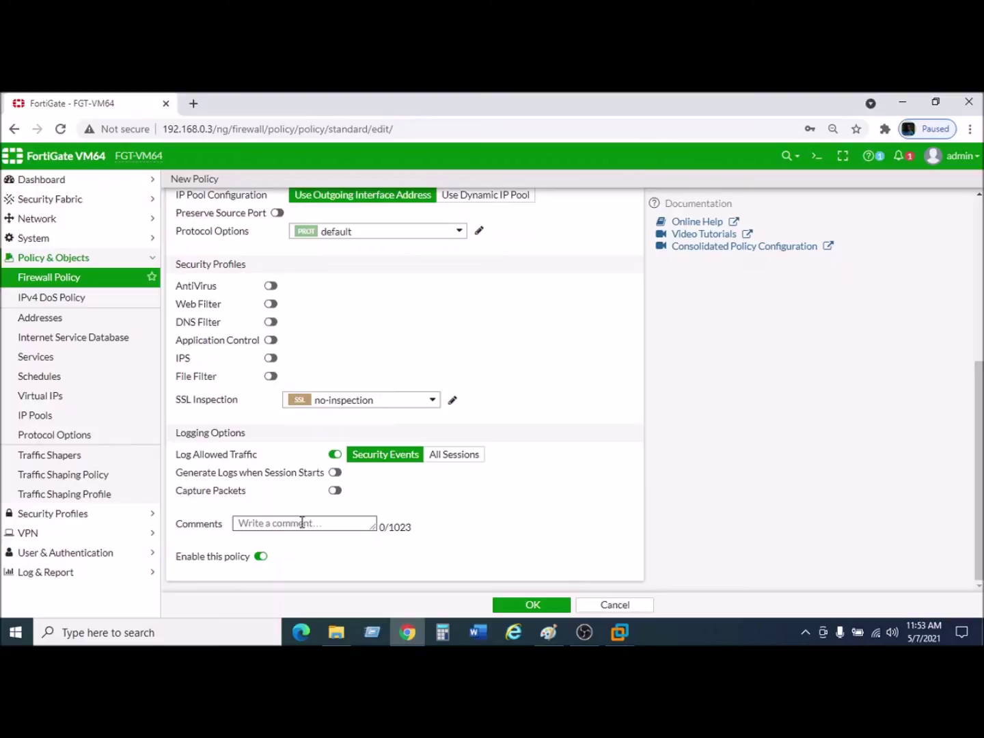
pyautogui.write('Lan')
pyautogui.press('BackSpace')
pyautogui.press('BackSpace')
pyautogui.press('BackSpace')
pyautogui.press('BackSpace')
pyautogui.write('Internet a on LAN')
pyautogui.press('Left')
pyautogui.press('Left')
pyautogui.press('Left')
pyautogui.press('Left')
pyautogui.press('Left')
pyautogui.press('Left')
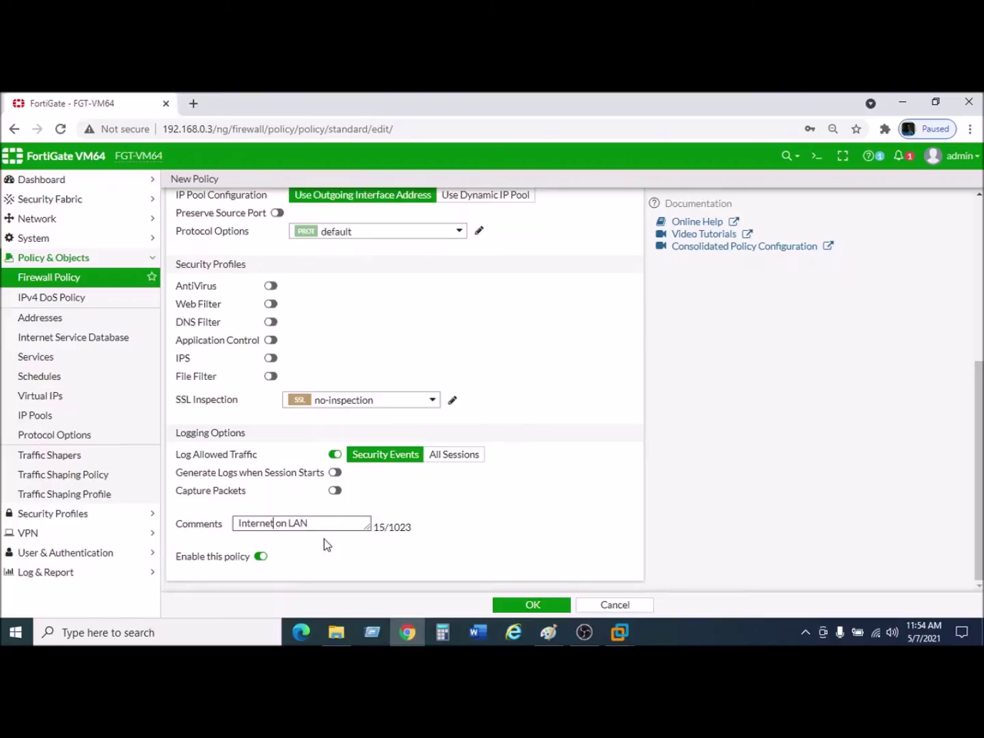
pyautogui.write('a ccess')
pyautogui.click(537, 607)
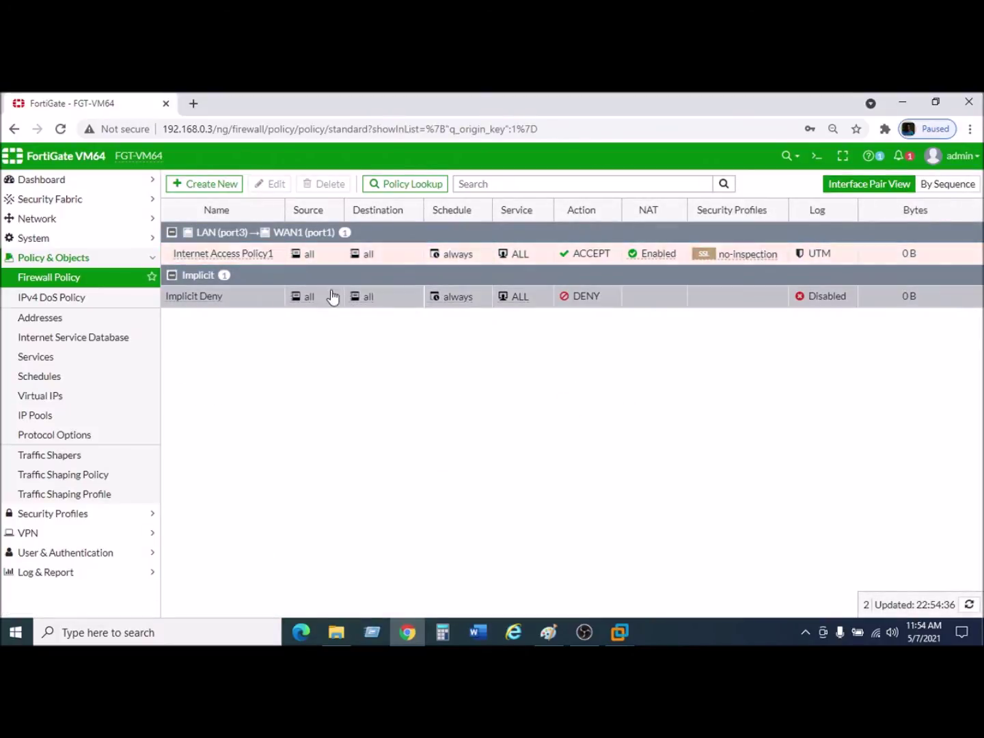
# Create a second policy named 'Internet Access Plolicy2' from LAN (port3) to WAN2 (port2).
pyautogui.click(198, 190)
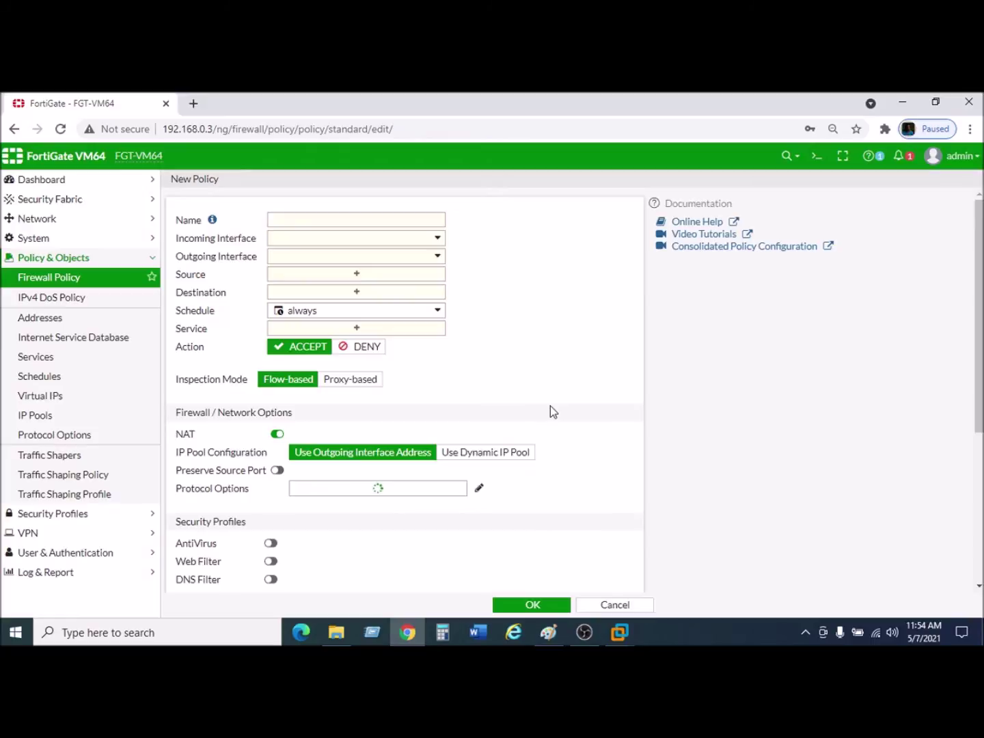
pyautogui.click(286, 223)
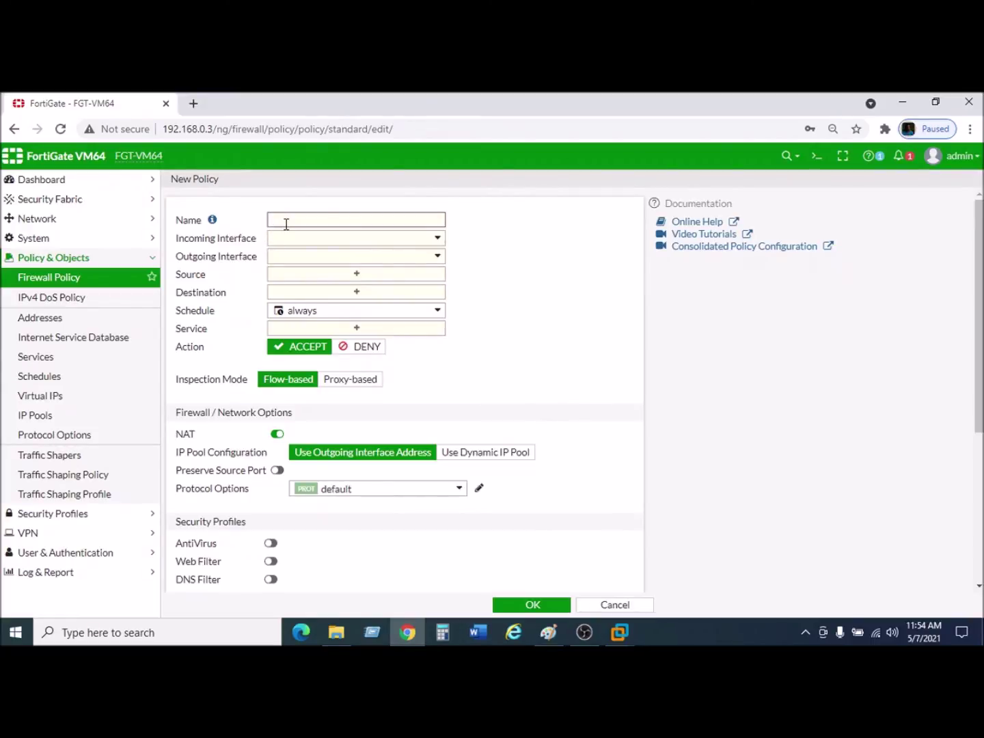
pyautogui.write('Internet Access Plolicy2')
pyautogui.click(436, 239)
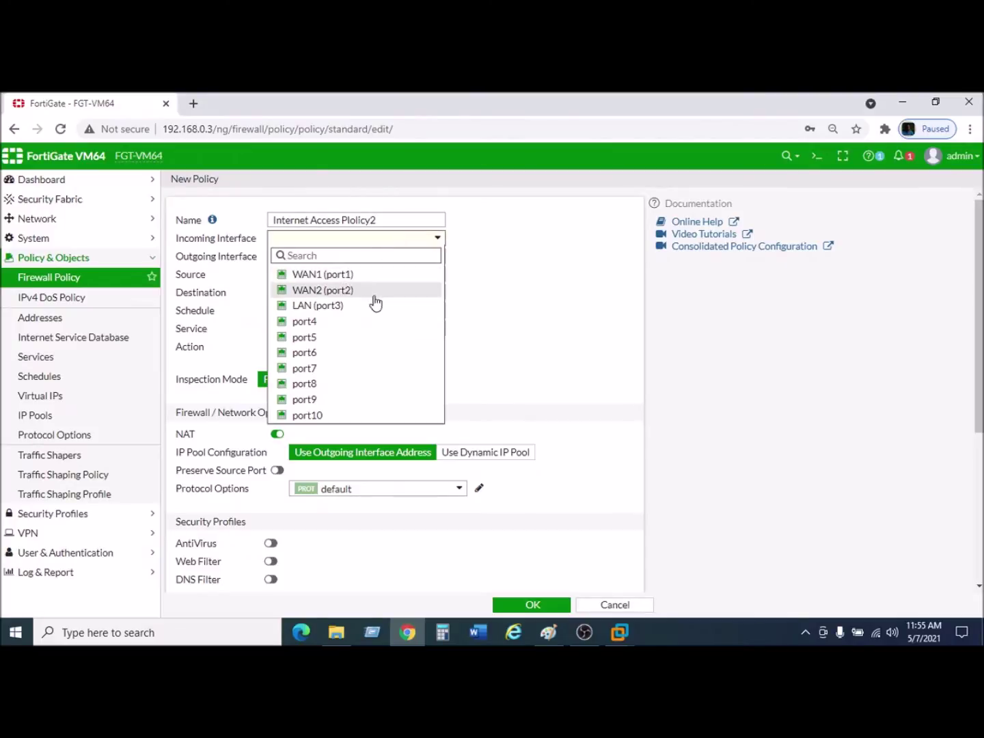
pyautogui.click(331, 314)
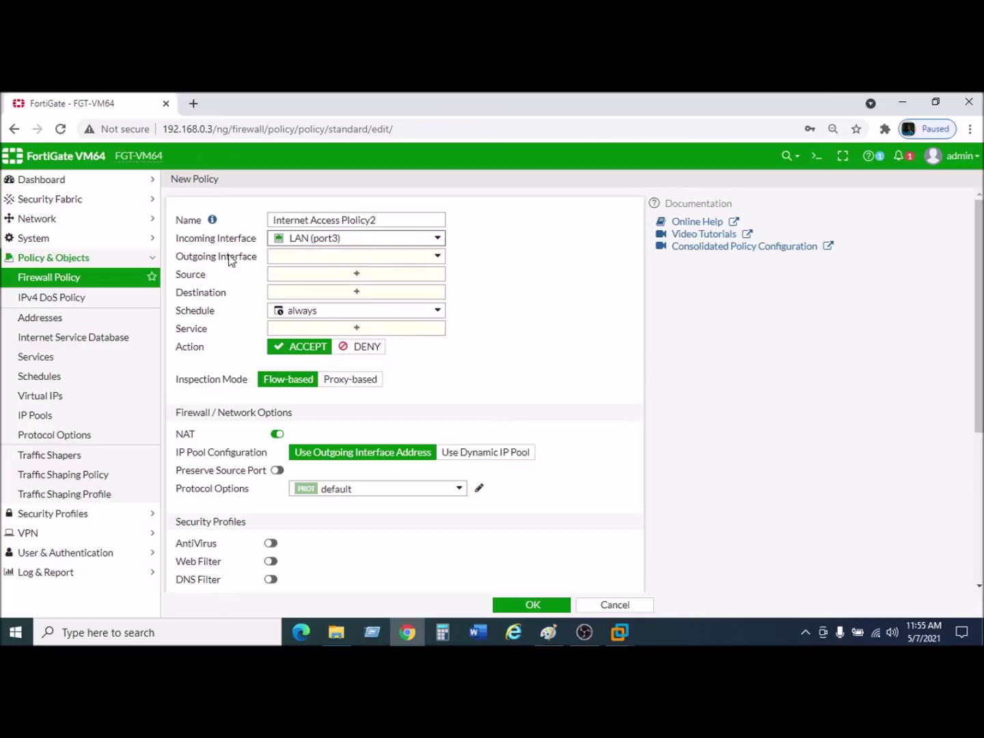
pyautogui.click(298, 257)
pyautogui.moveTo(328, 312)
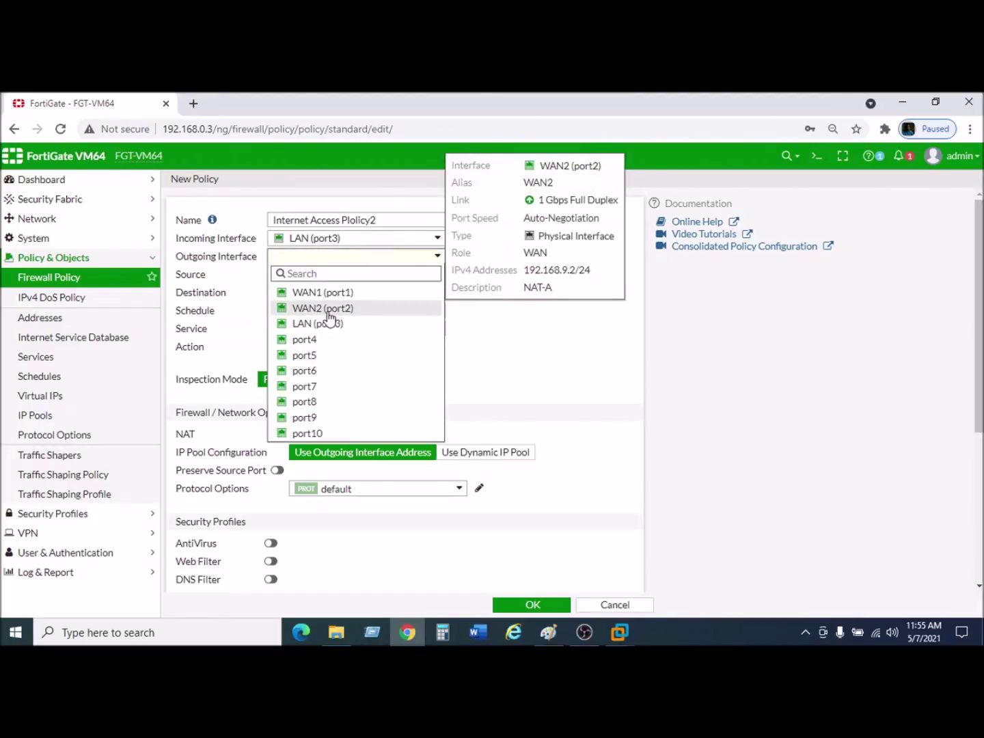
pyautogui.click(329, 315)
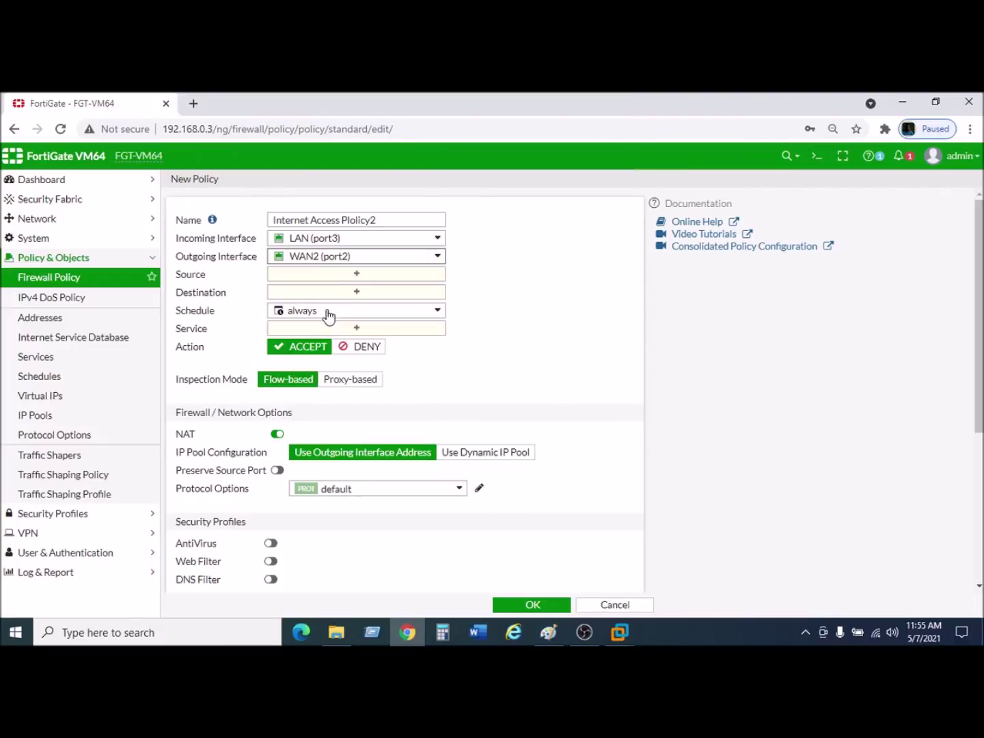
# Set the policy's source and destination addresses to all.
pyautogui.click(347, 276)
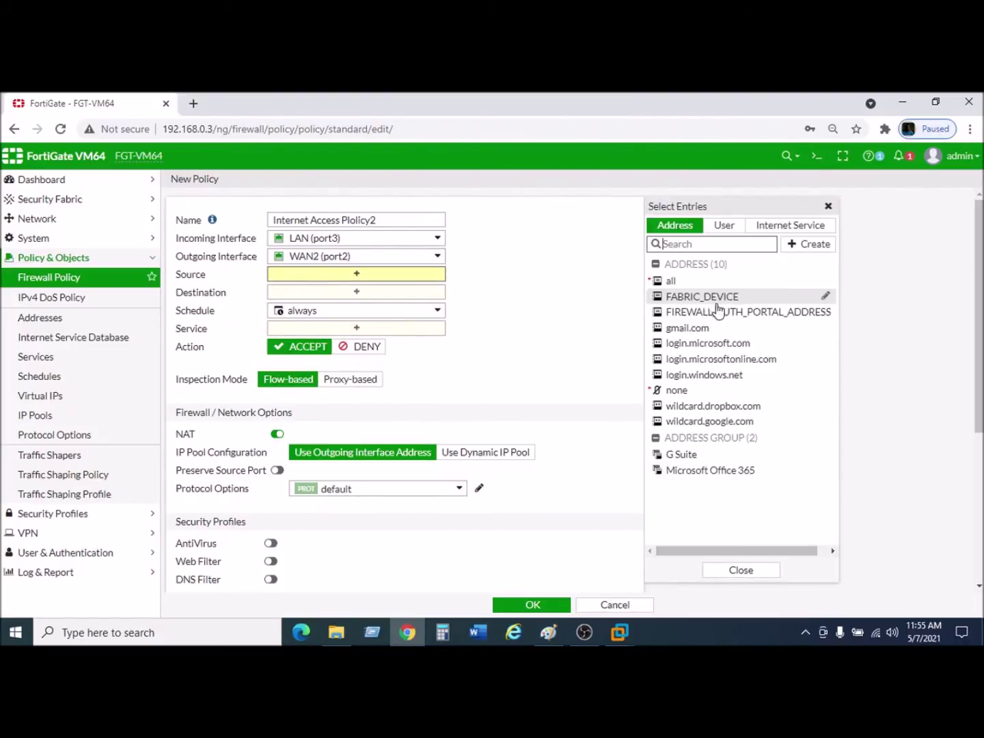
pyautogui.click(696, 290)
pyautogui.click(357, 305)
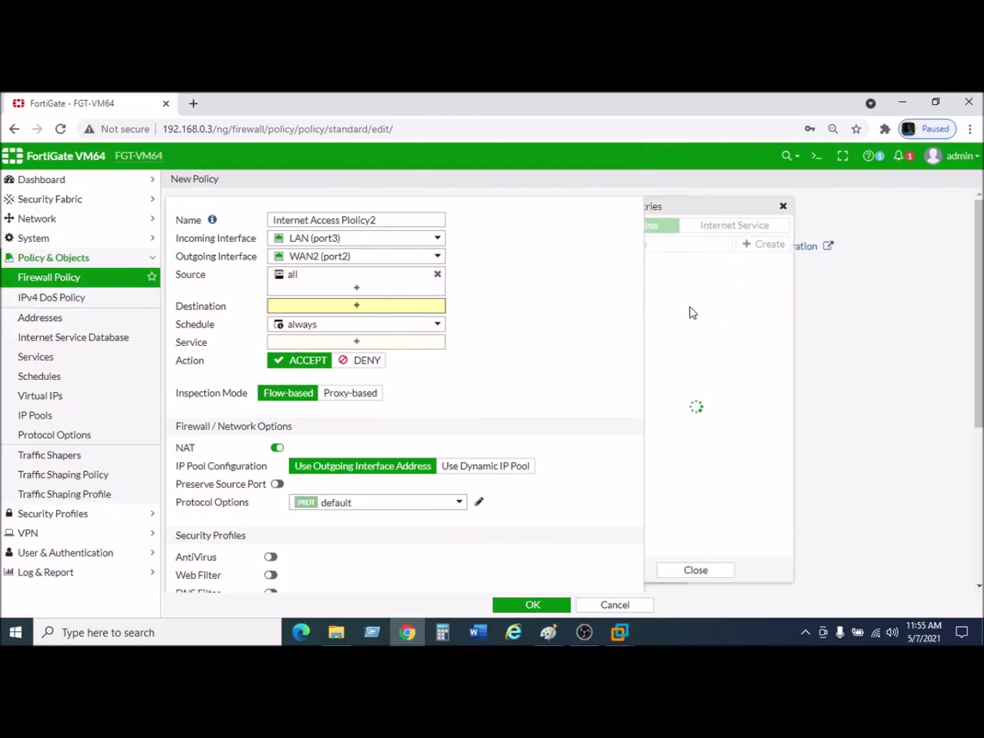
pyautogui.click(687, 281)
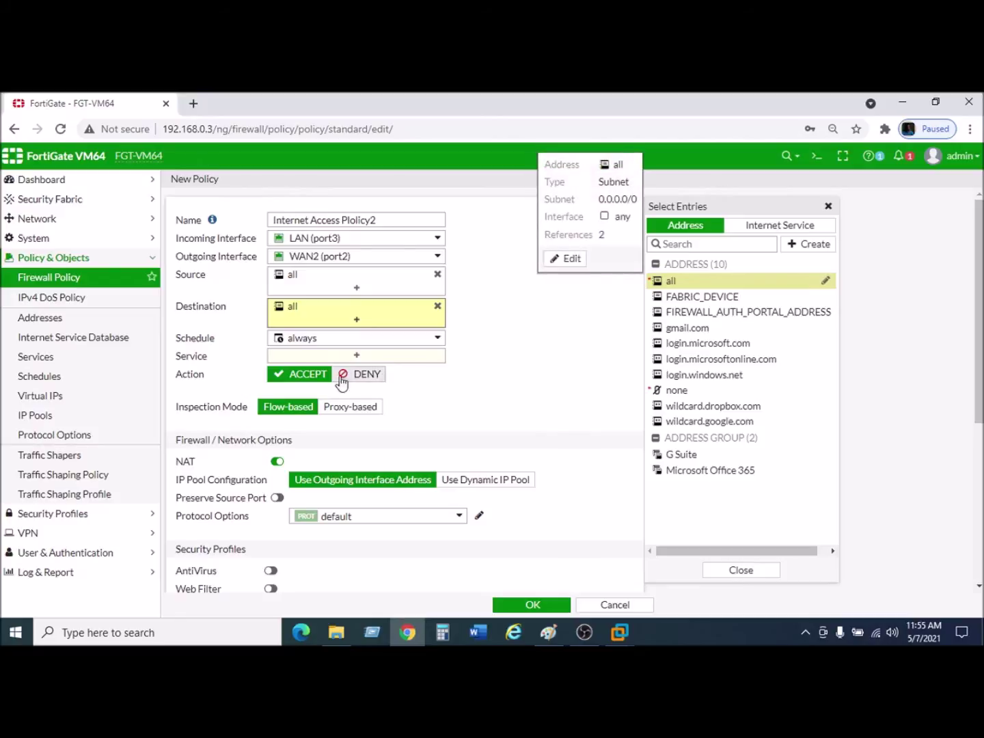
pyautogui.click(352, 356)
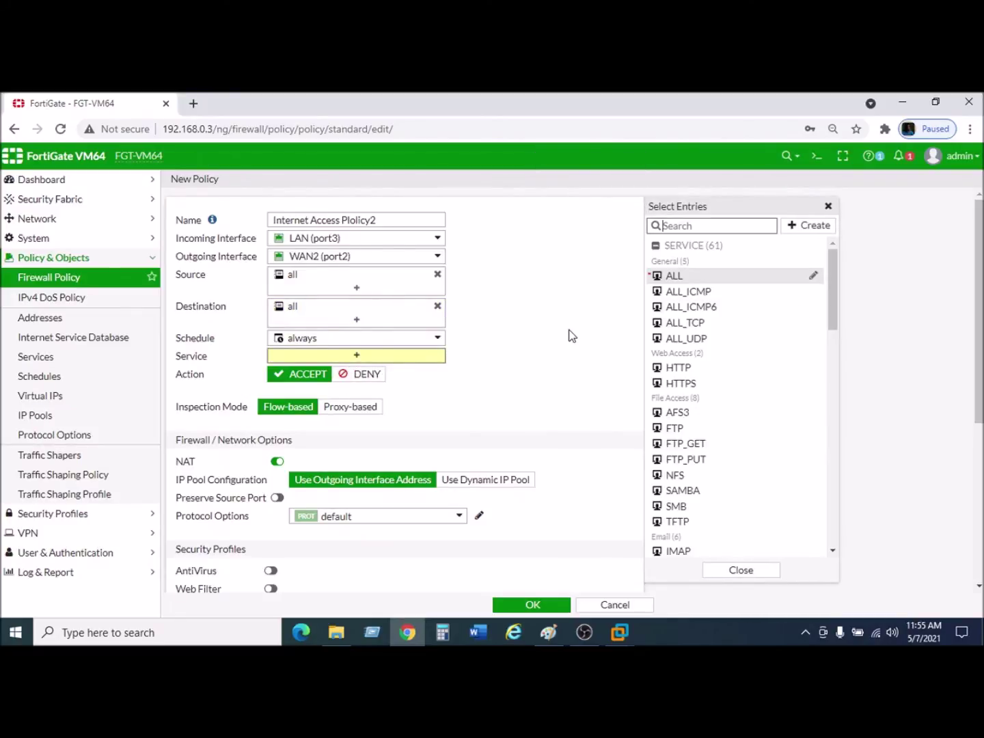
# Set the policy's service to ALL.
pyautogui.click(684, 276)
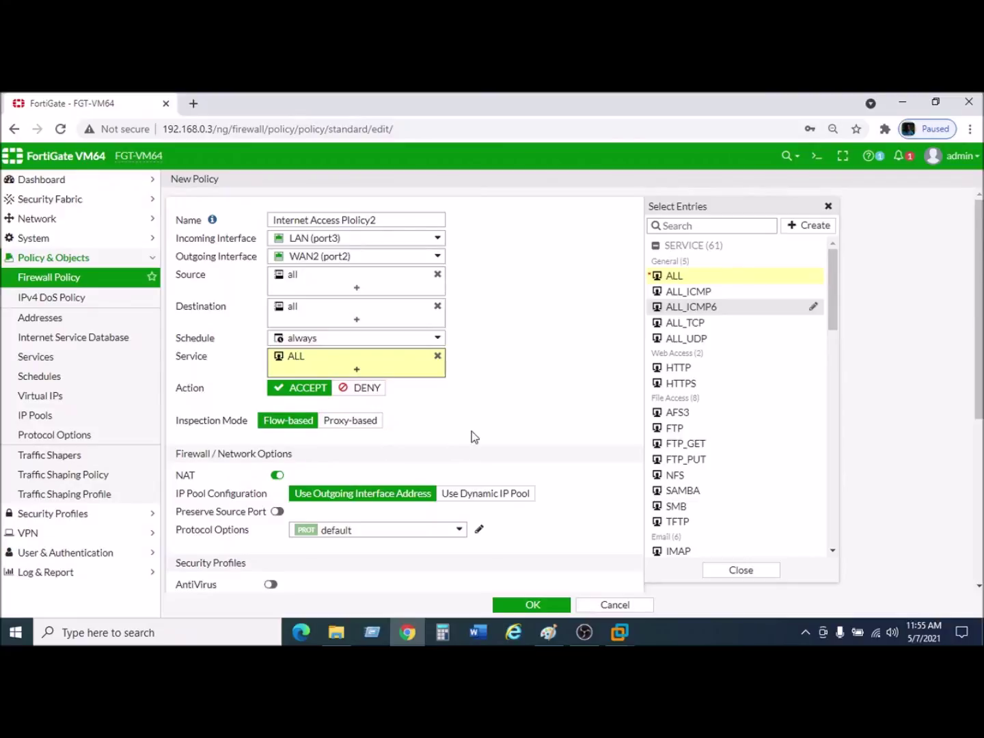
pyautogui.scroll(-2, 471, 433)
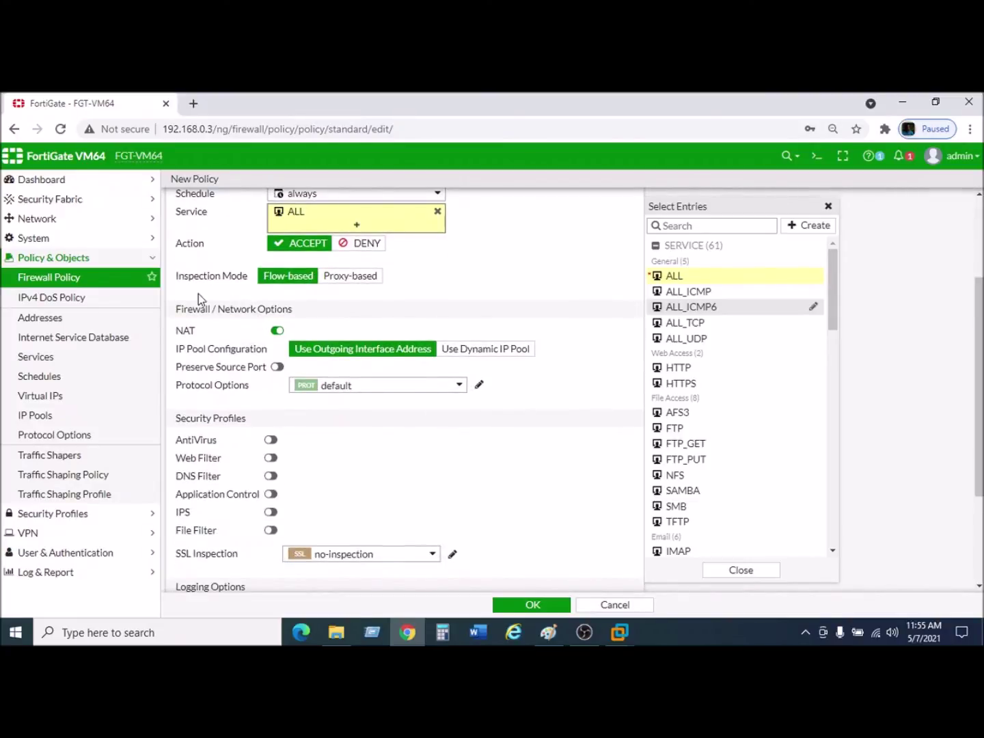
pyautogui.scroll(-1, 480, 298)
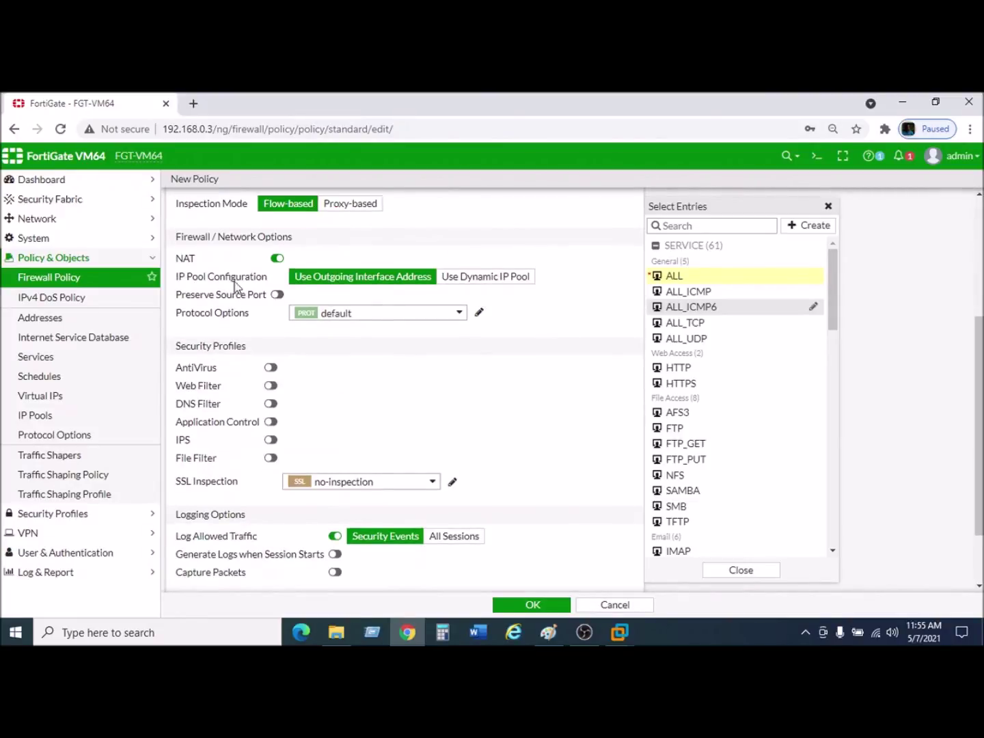
pyautogui.scroll(-1, 464, 413)
pyautogui.scroll(-1, 463, 414)
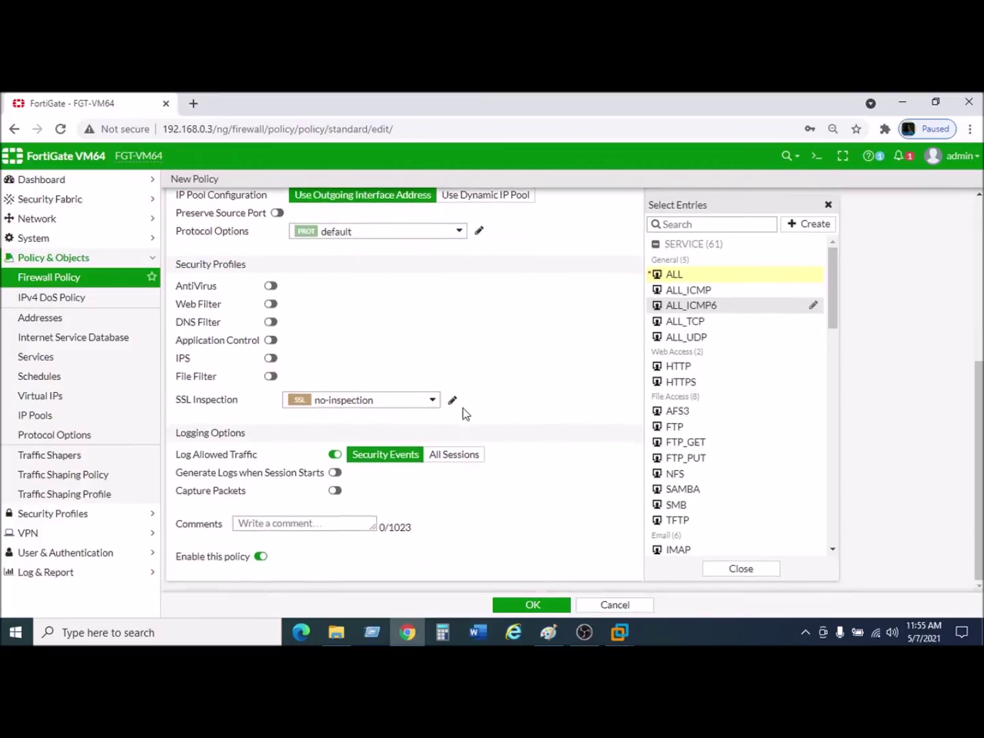
# Add the comment 'Internet access on LAN' and save the policy.
pyautogui.click(319, 522)
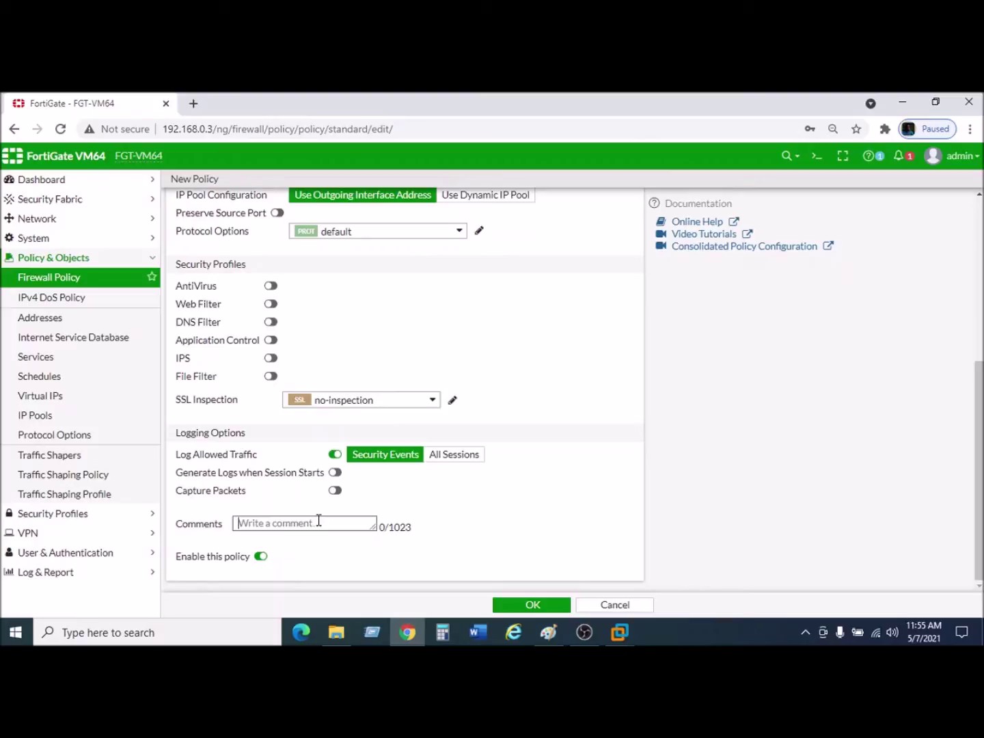
pyautogui.write('In')
pyautogui.write('ternet acce')
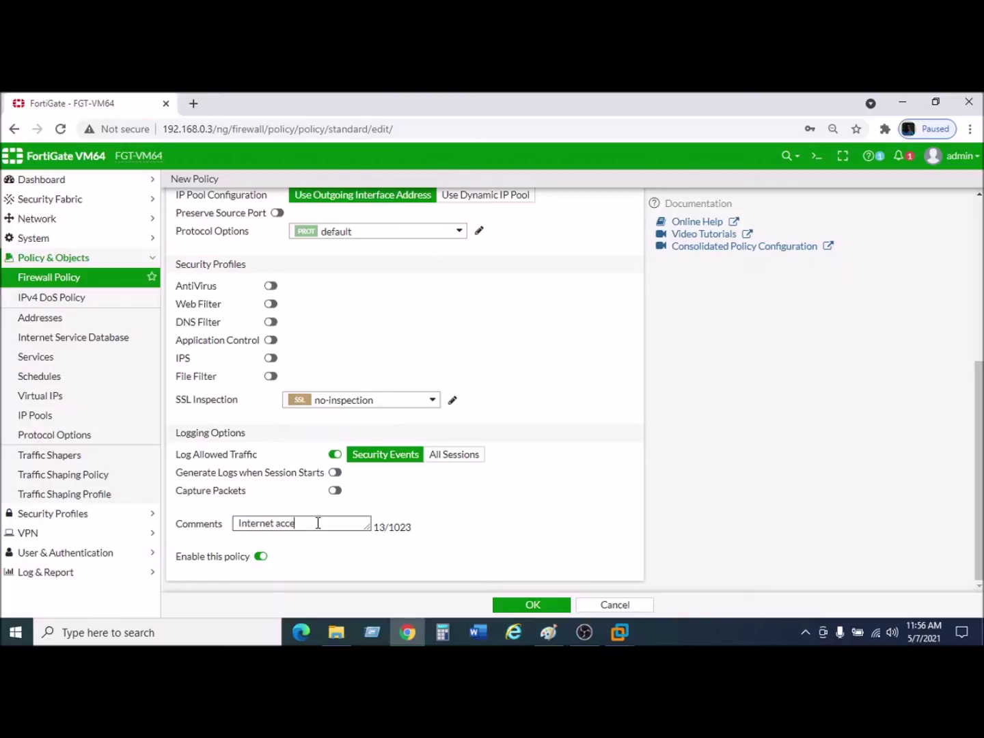
pyautogui.write('ss on LAN')
pyautogui.click(534, 608)
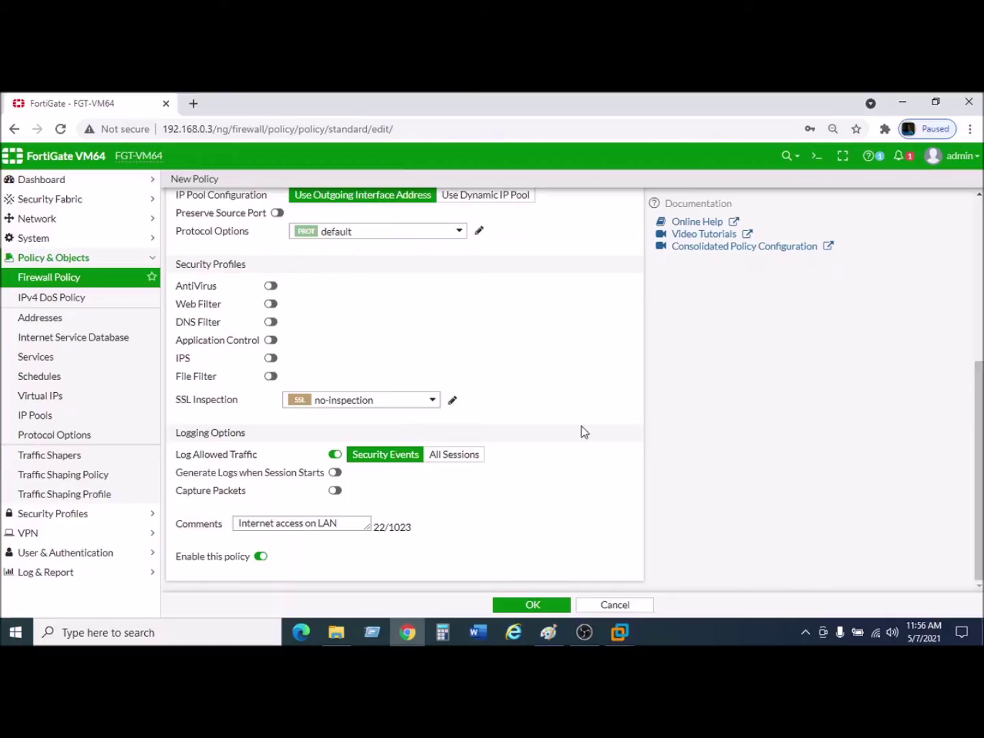
pyautogui.click(536, 605)
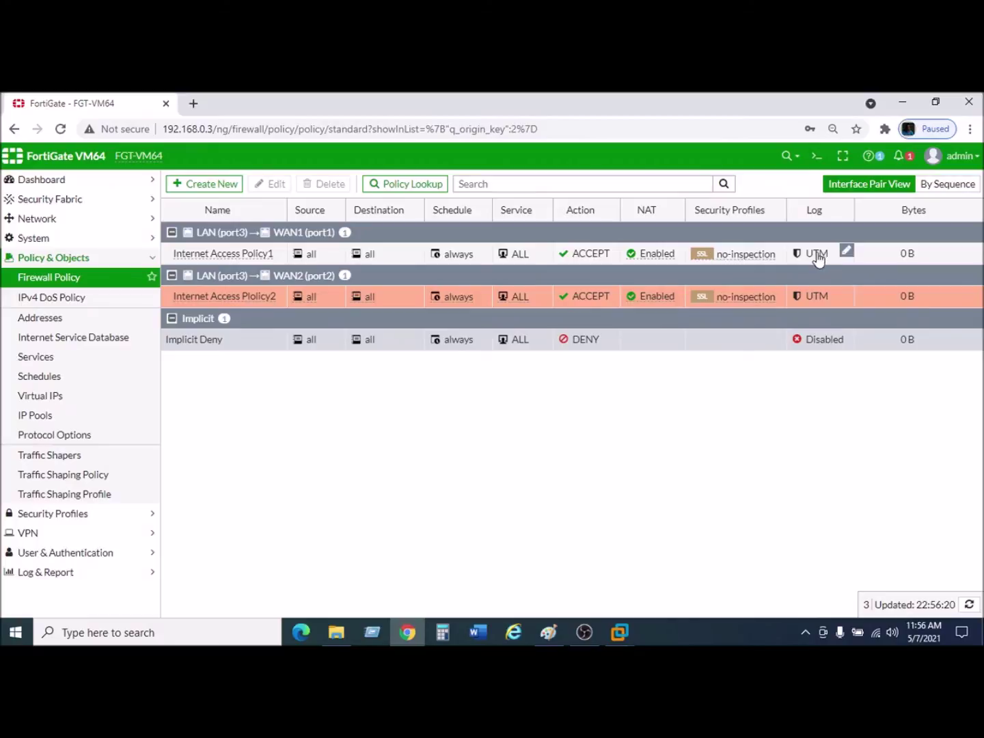
# Change the first policy's logging from UTM to All.
pyautogui.click(846, 251)
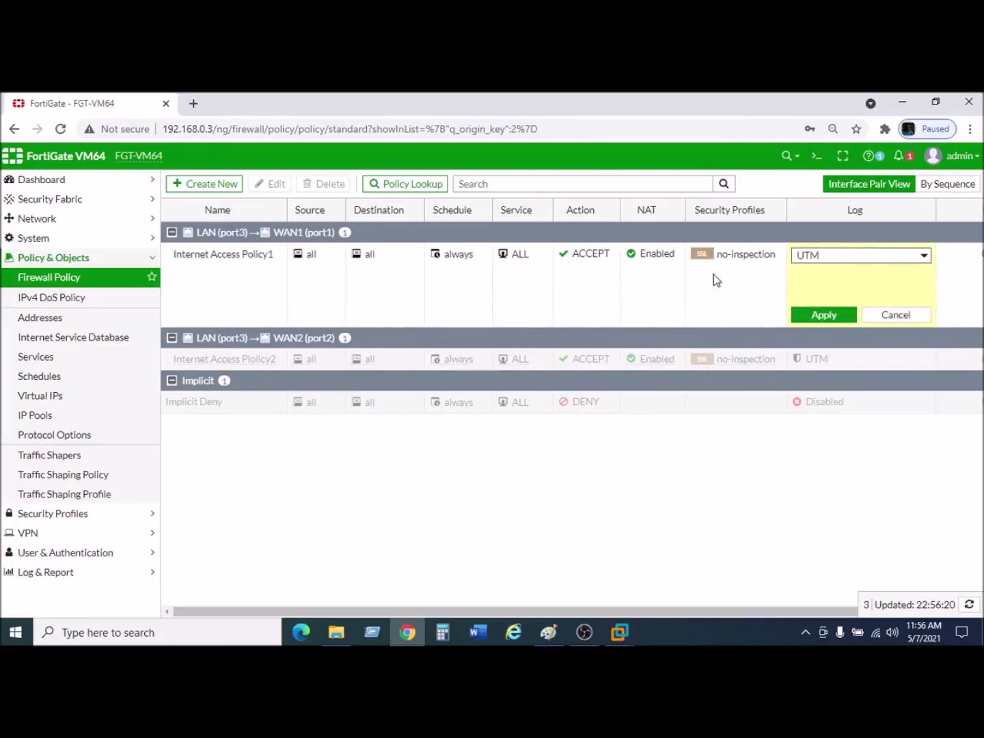
pyautogui.click(839, 256)
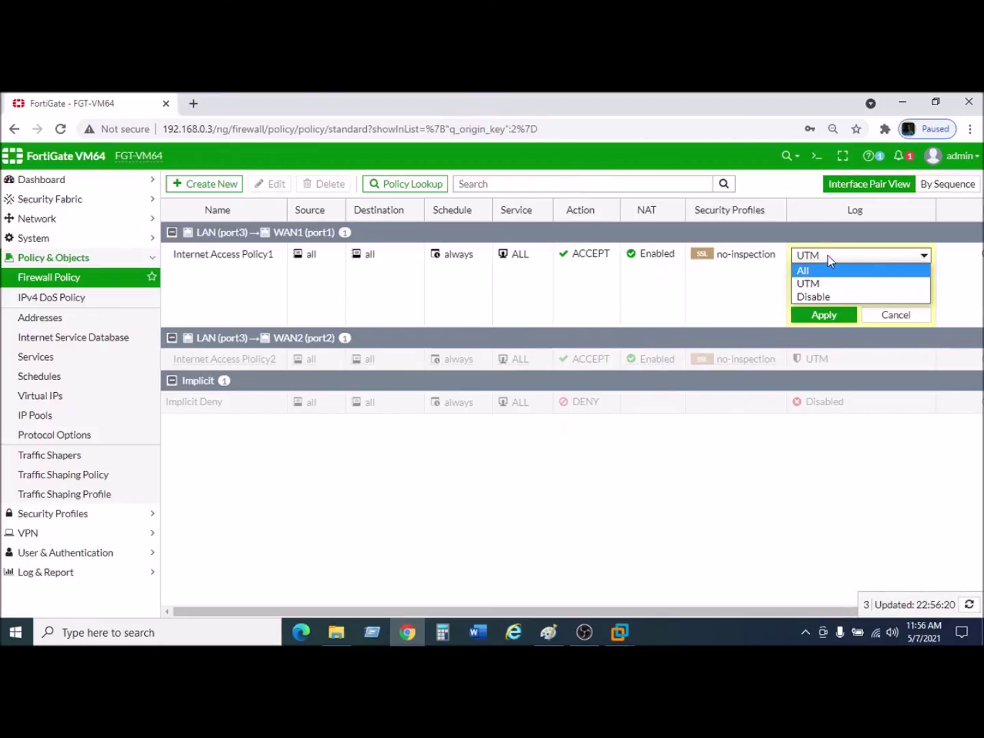
pyautogui.click(828, 257)
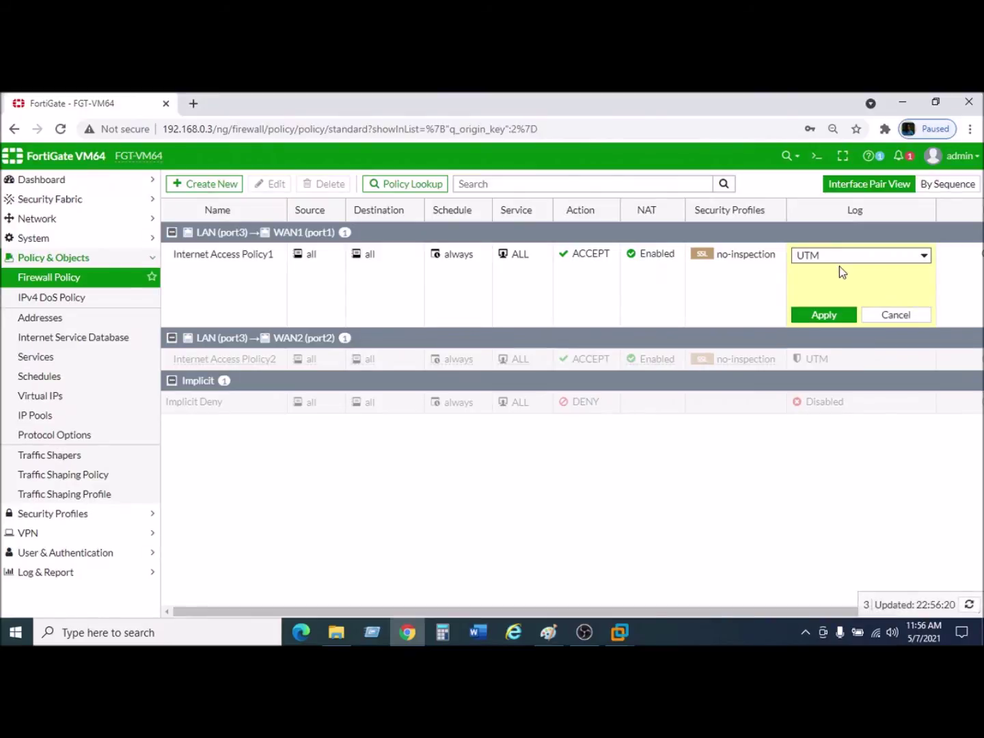
pyautogui.click(839, 255)
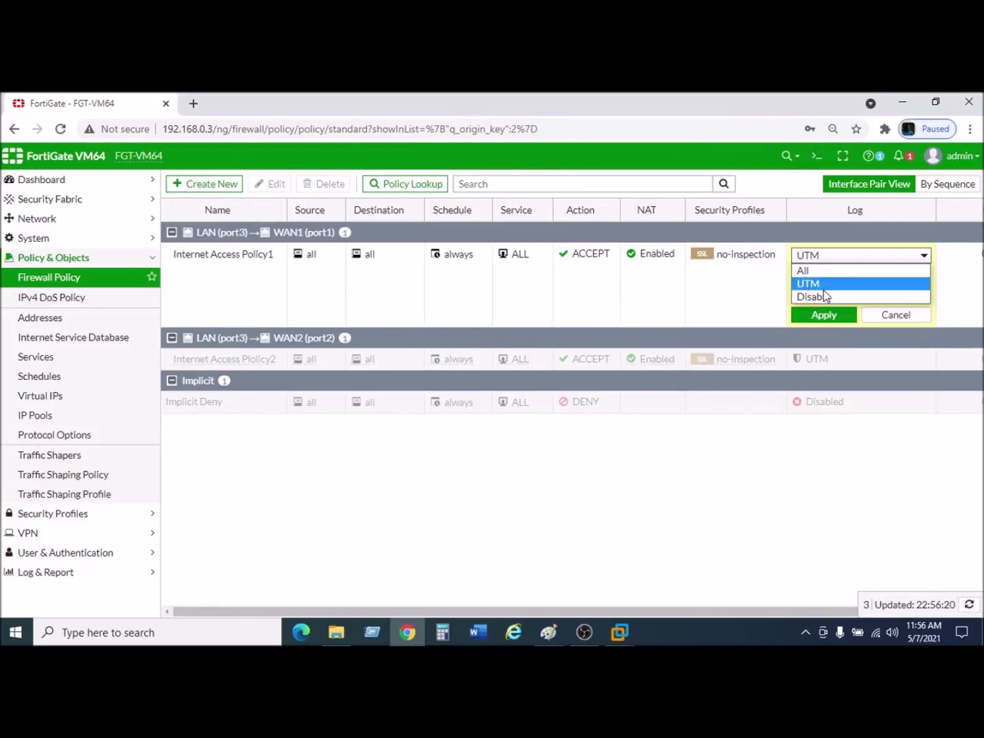
pyautogui.click(839, 255)
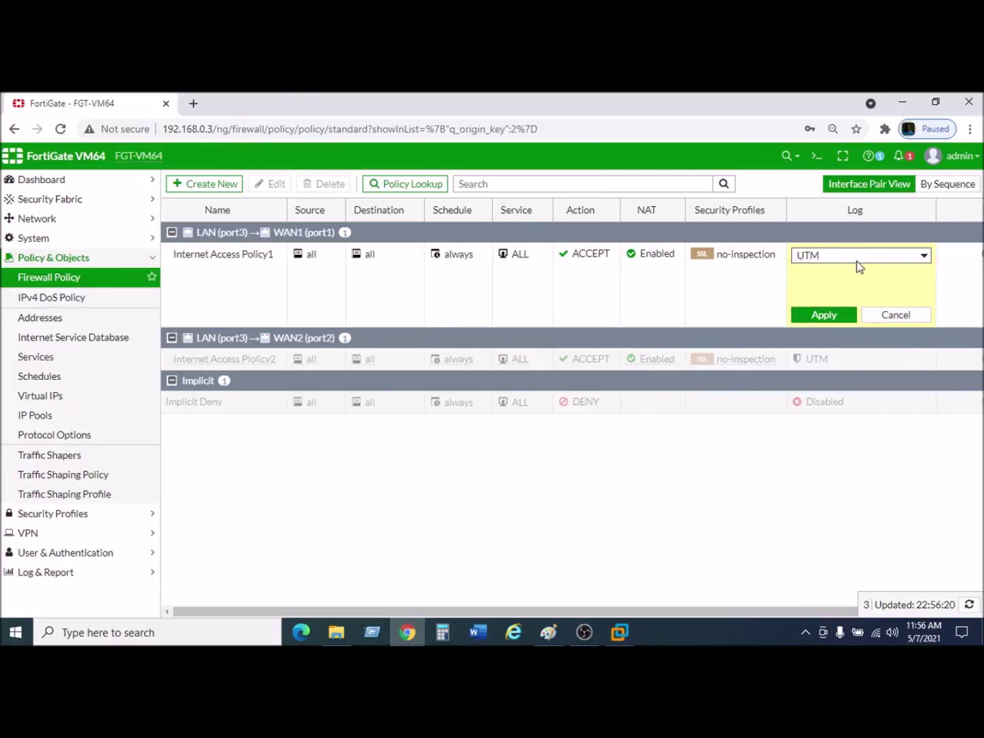
pyautogui.click(849, 258)
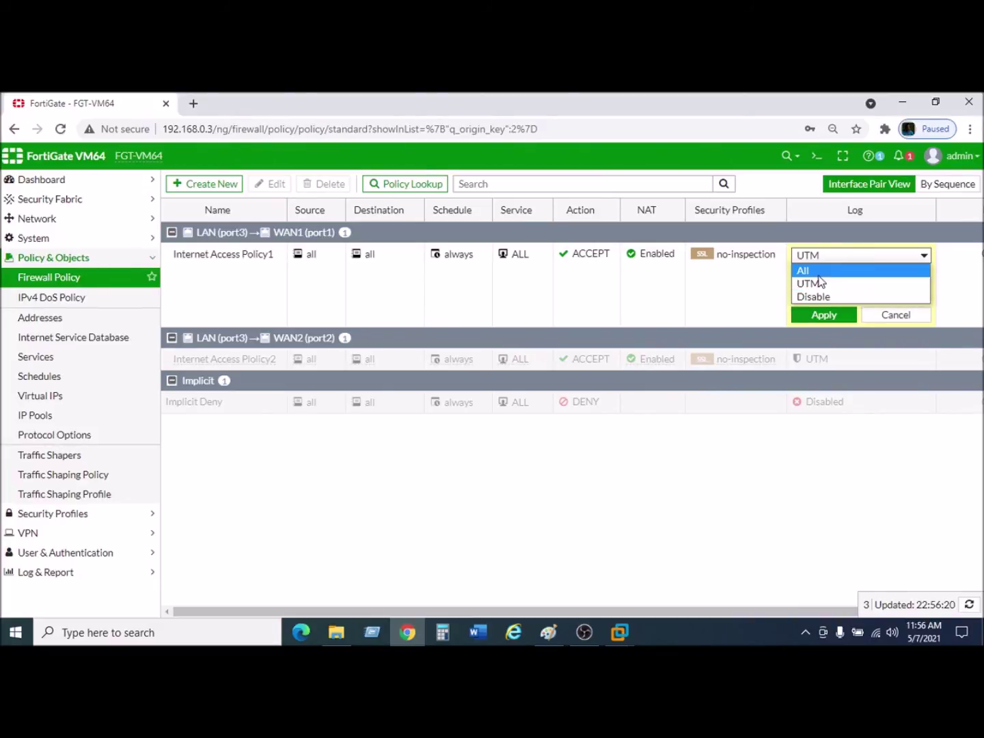
pyautogui.click(816, 271)
pyautogui.click(830, 318)
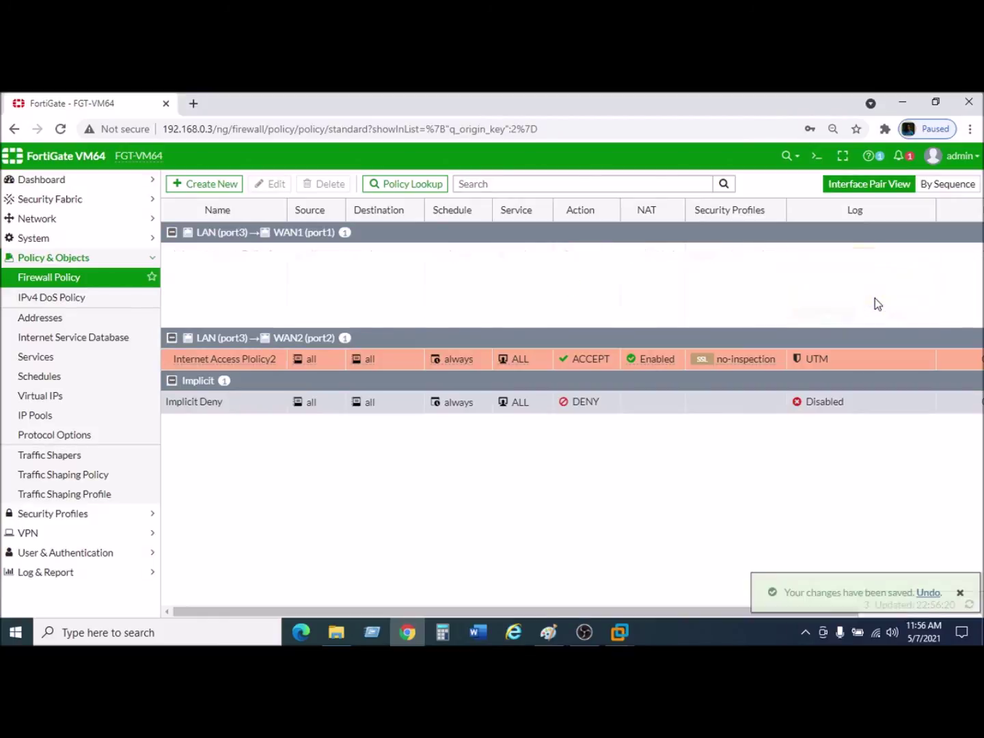
# Change the second policy's logging from UTM to All as well.
pyautogui.click(926, 296)
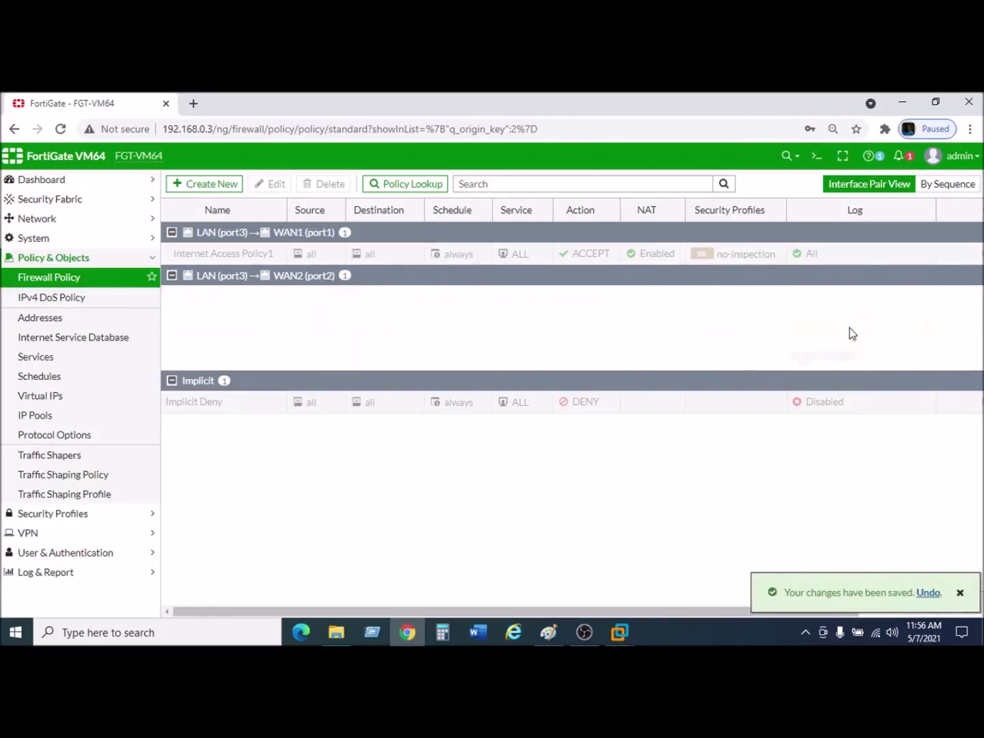
pyautogui.click(835, 302)
pyautogui.click(807, 313)
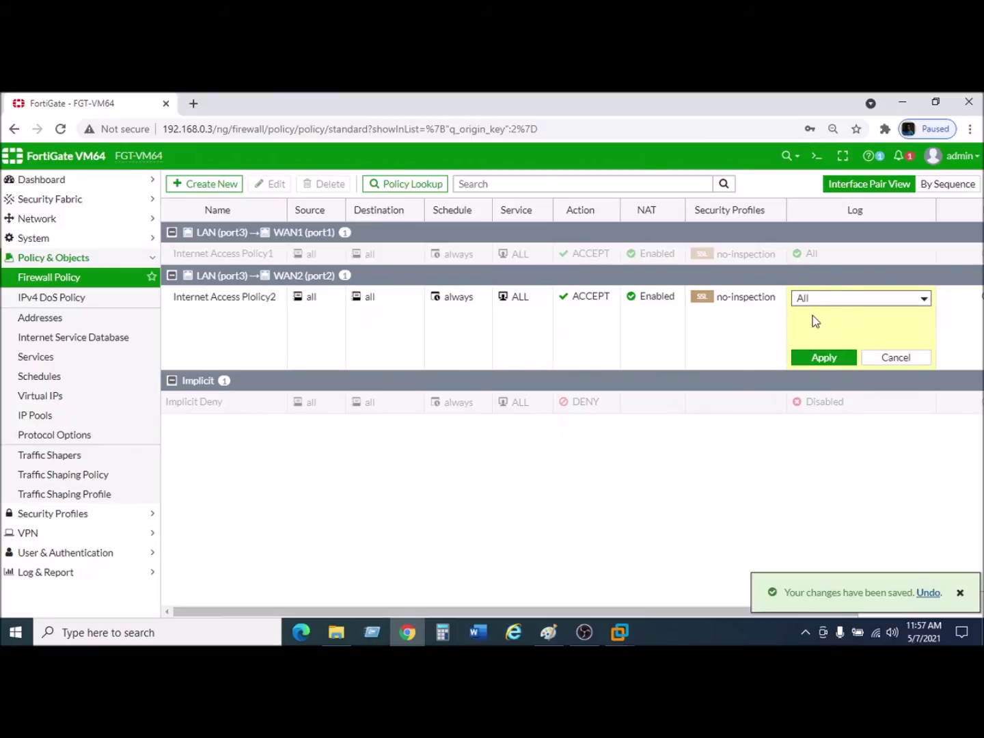
pyautogui.click(829, 360)
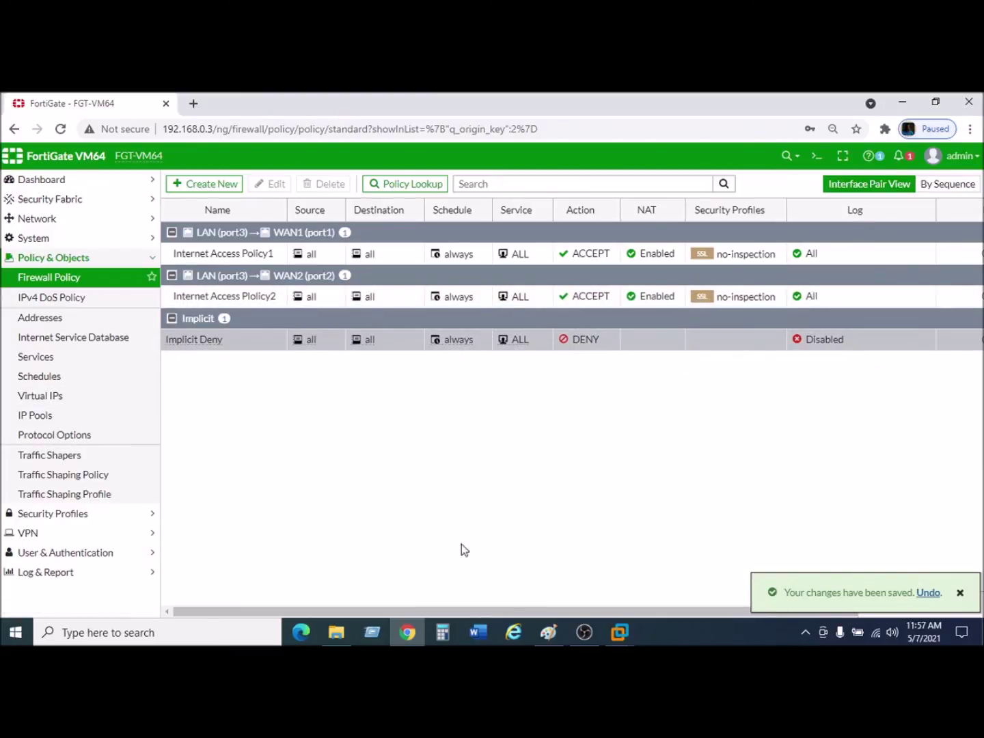
pyautogui.click(548, 632)
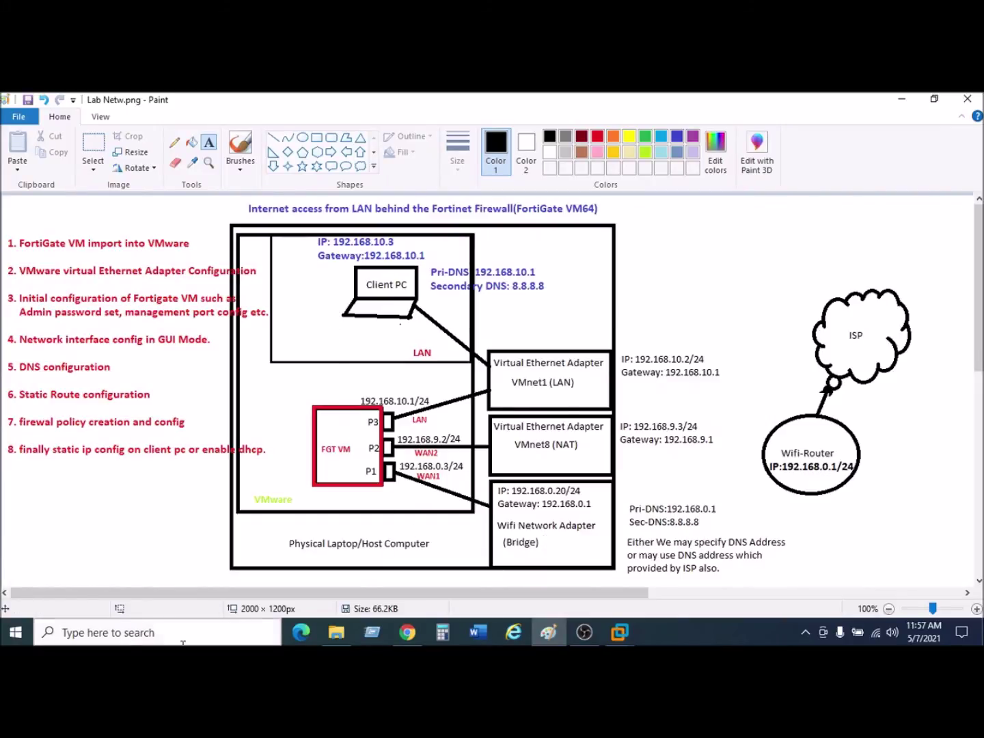
# Launch Command Prompt through a Windows search for 'cmd'.
pyautogui.click(134, 639)
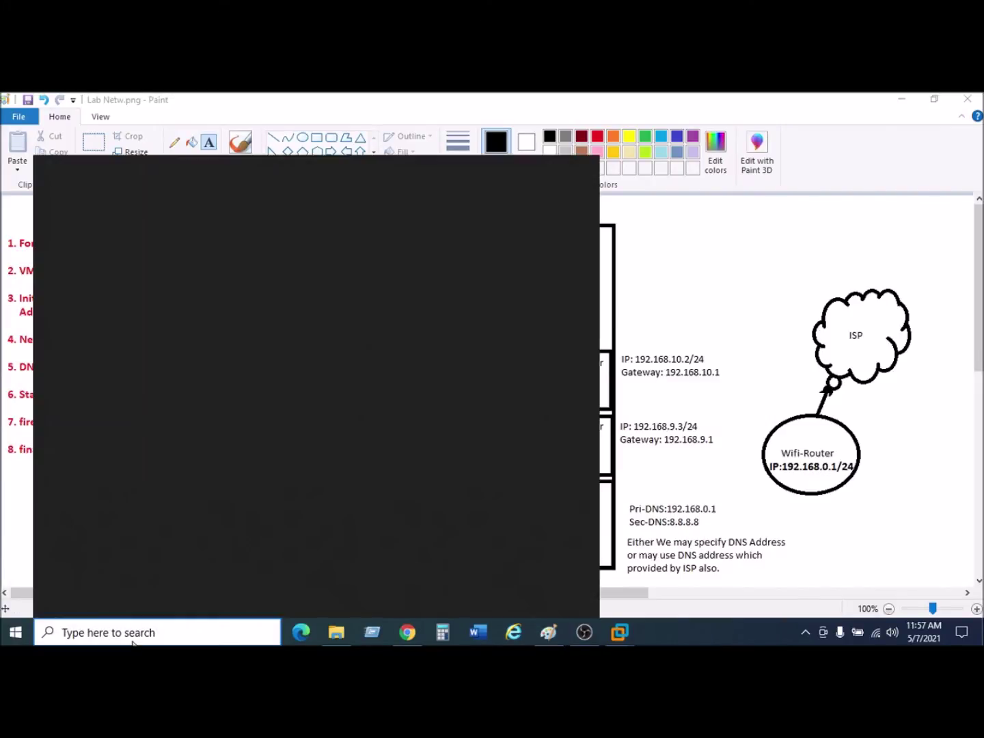
pyautogui.write('cmd')
pyautogui.click(158, 237)
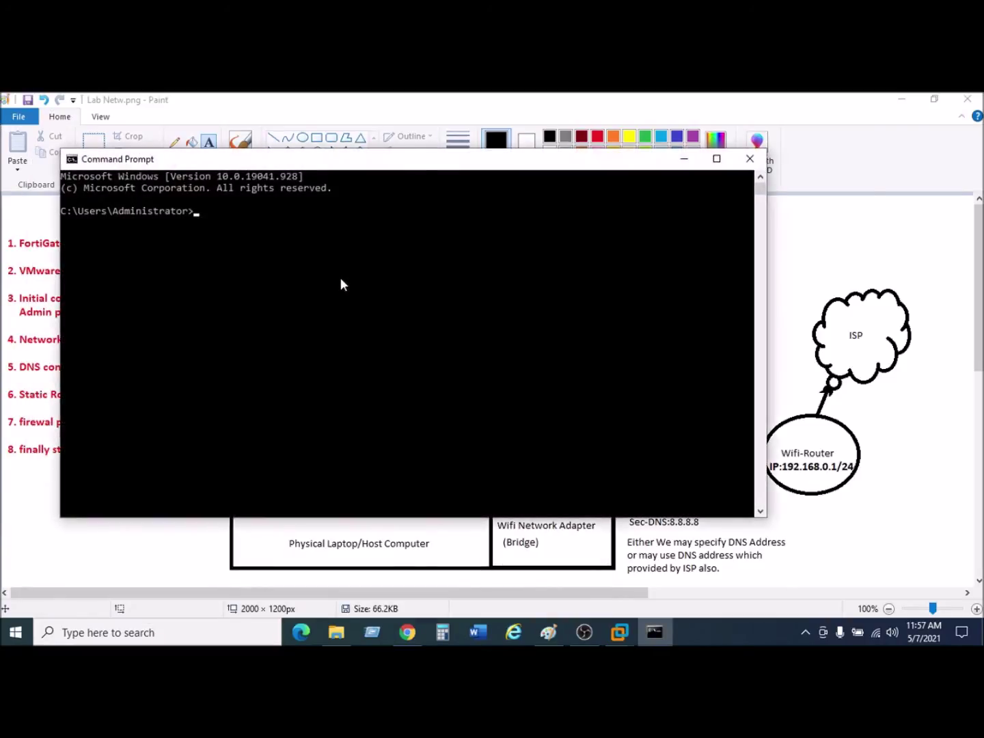
# Run ipconfig, fixing the 'ipcomfig' typo, to list LAN 192.168.10.10 and WAN2 192.168.9.9.
pyautogui.write('ipc')
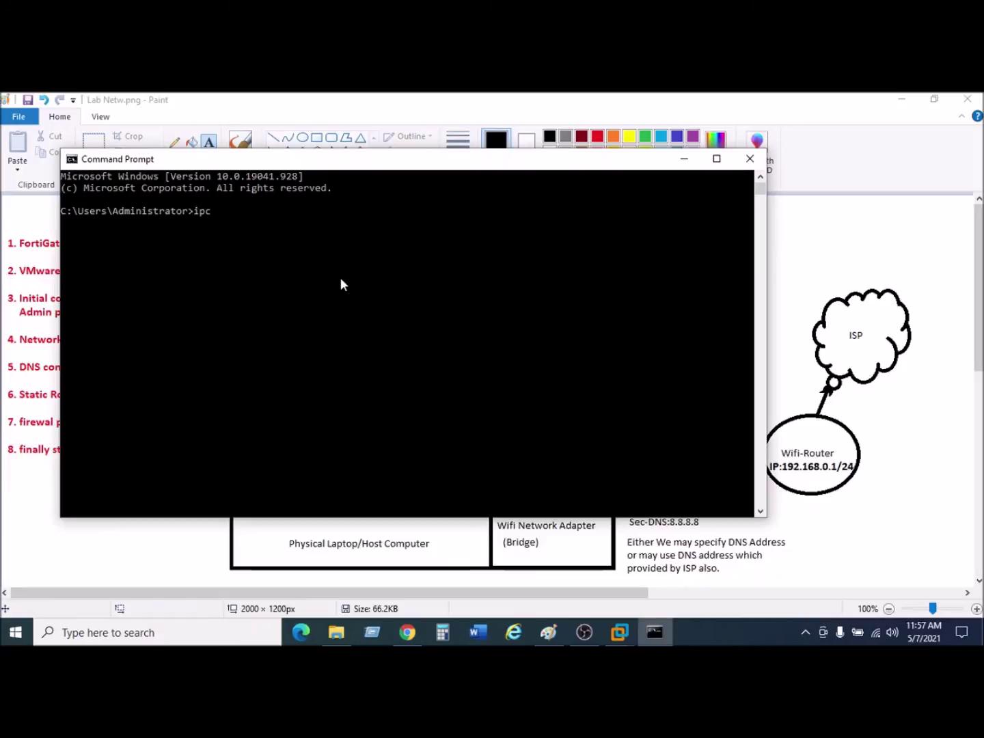
pyautogui.write('omfig')
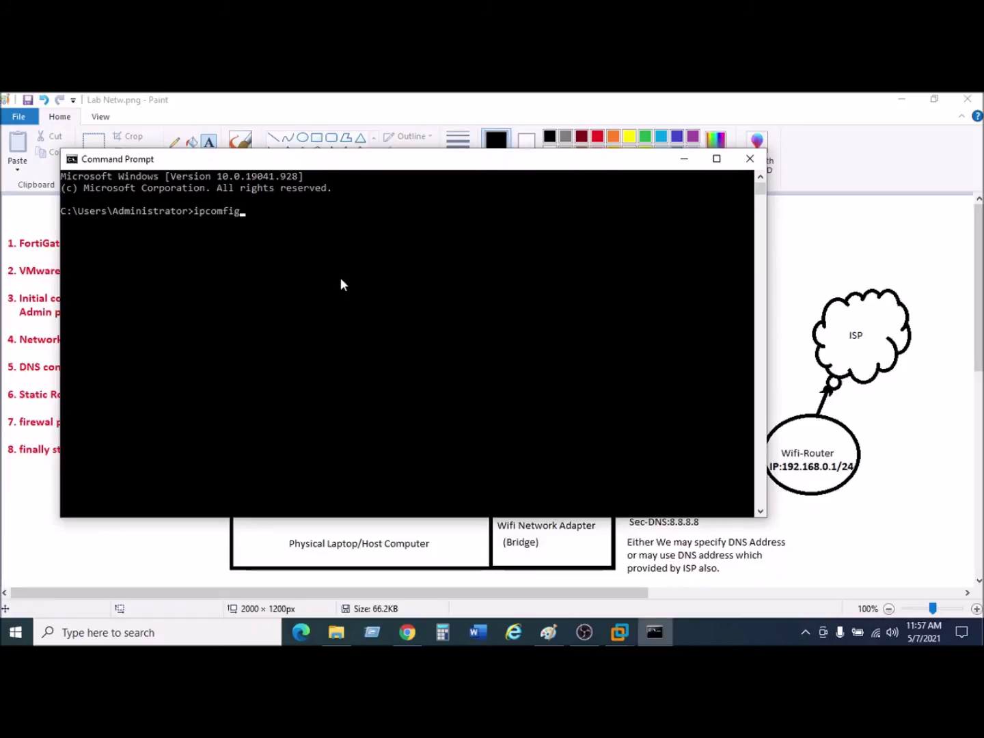
pyautogui.press('Return')
pyautogui.press('Up')
pyautogui.press('Left')
pyautogui.press('Left')
pyautogui.press('Left')
pyautogui.press('BackSpace')
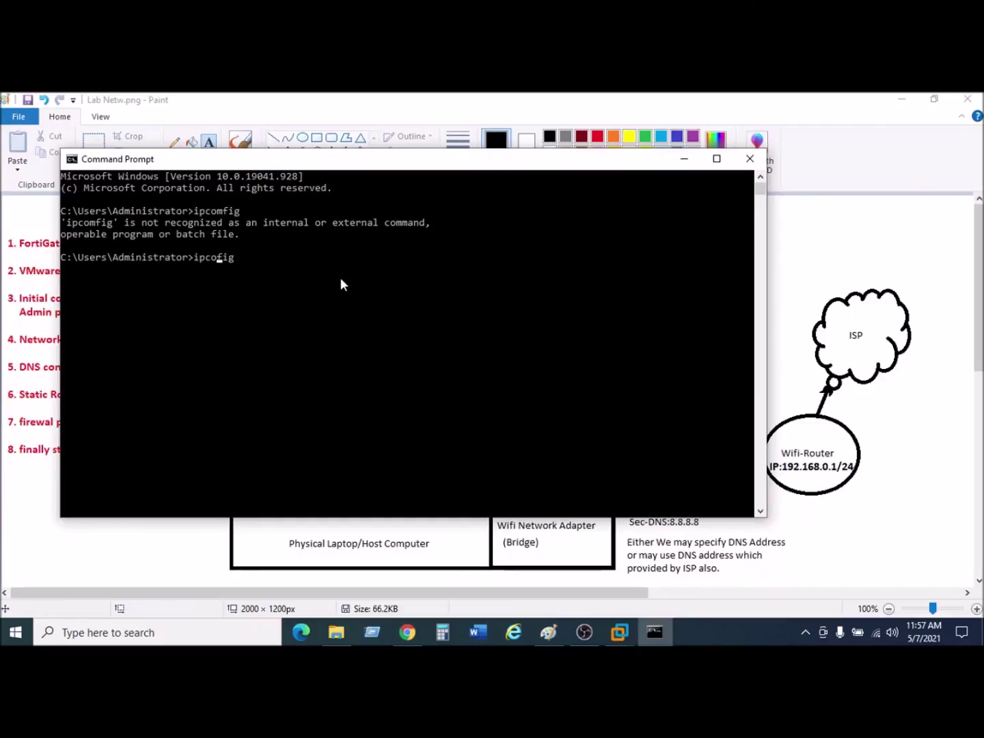
pyautogui.write('n')
pyautogui.press('Return')
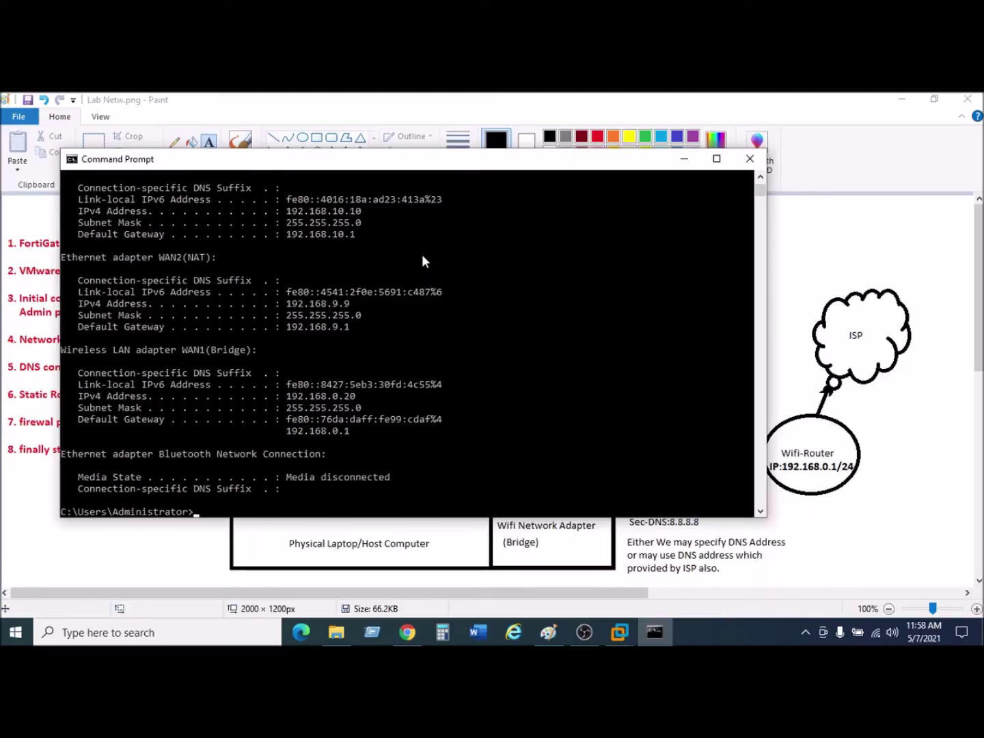
pyautogui.scroll(1, 388, 265)
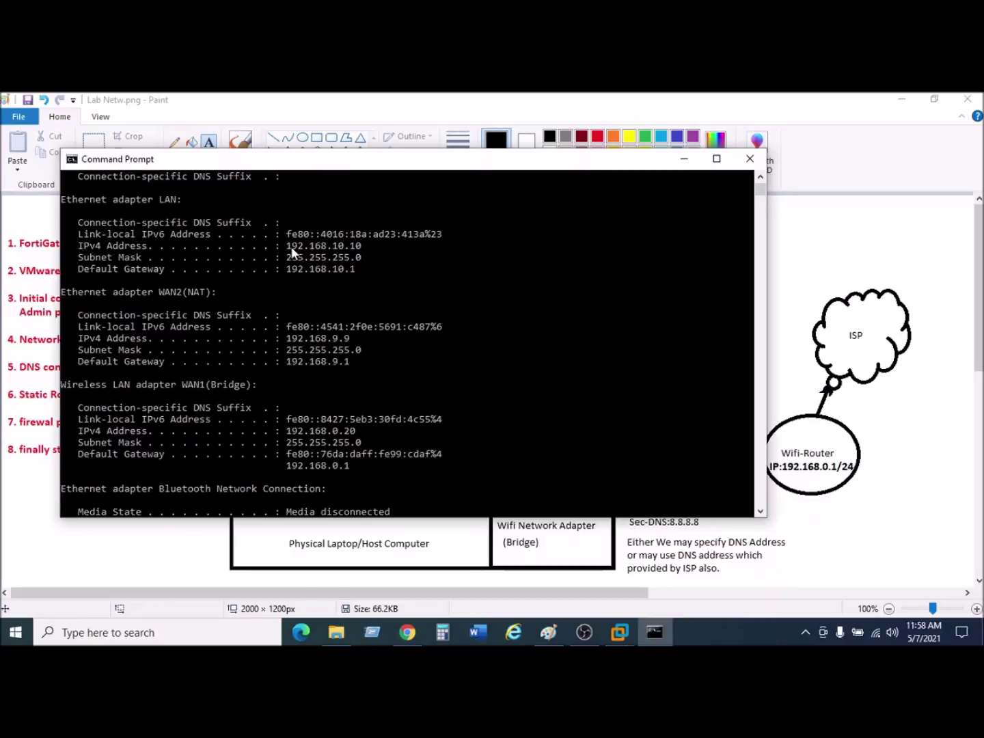
pyautogui.moveTo(291, 249); pyautogui.dragTo(367, 267)
pyautogui.click(362, 265)
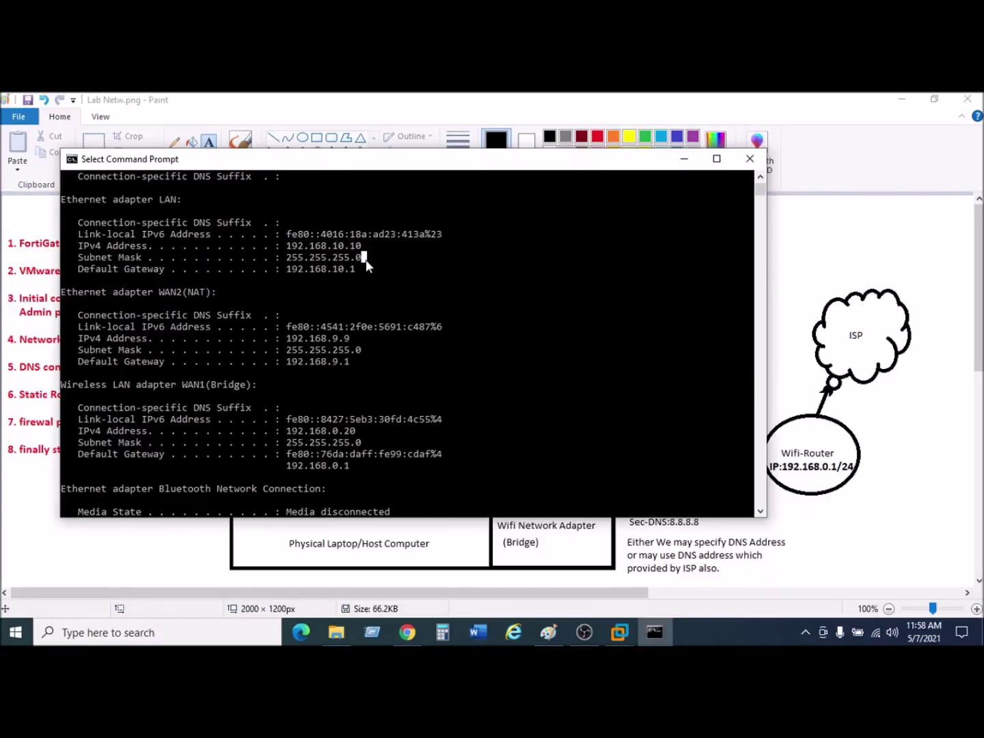
pyautogui.moveTo(281, 234); pyautogui.dragTo(362, 280)
pyautogui.click(361, 280)
pyautogui.click(329, 269)
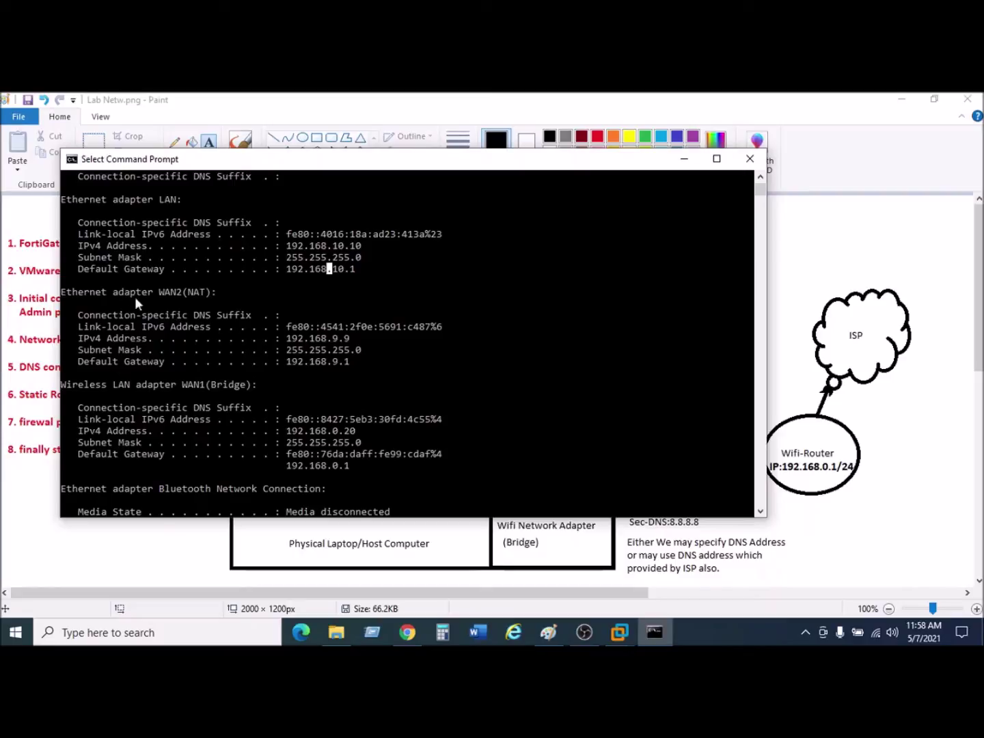
pyautogui.click(162, 291)
pyautogui.click(208, 291)
pyautogui.moveTo(293, 339); pyautogui.dragTo(366, 362)
pyautogui.click(369, 373)
pyautogui.click(294, 339)
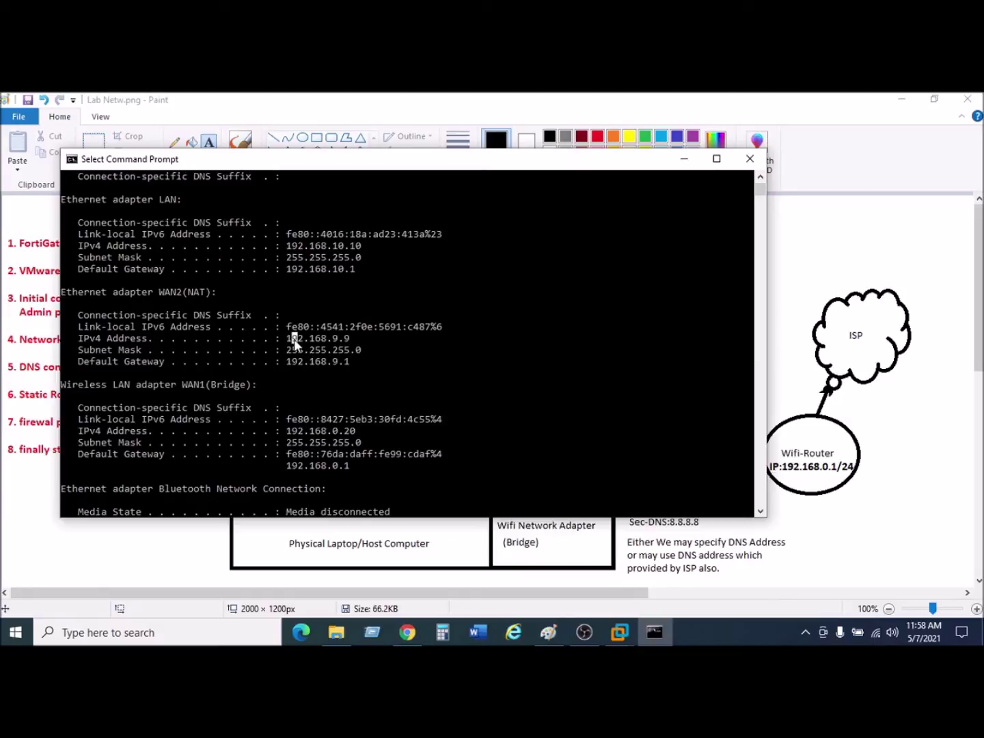
pyautogui.scroll(-2, 340, 358)
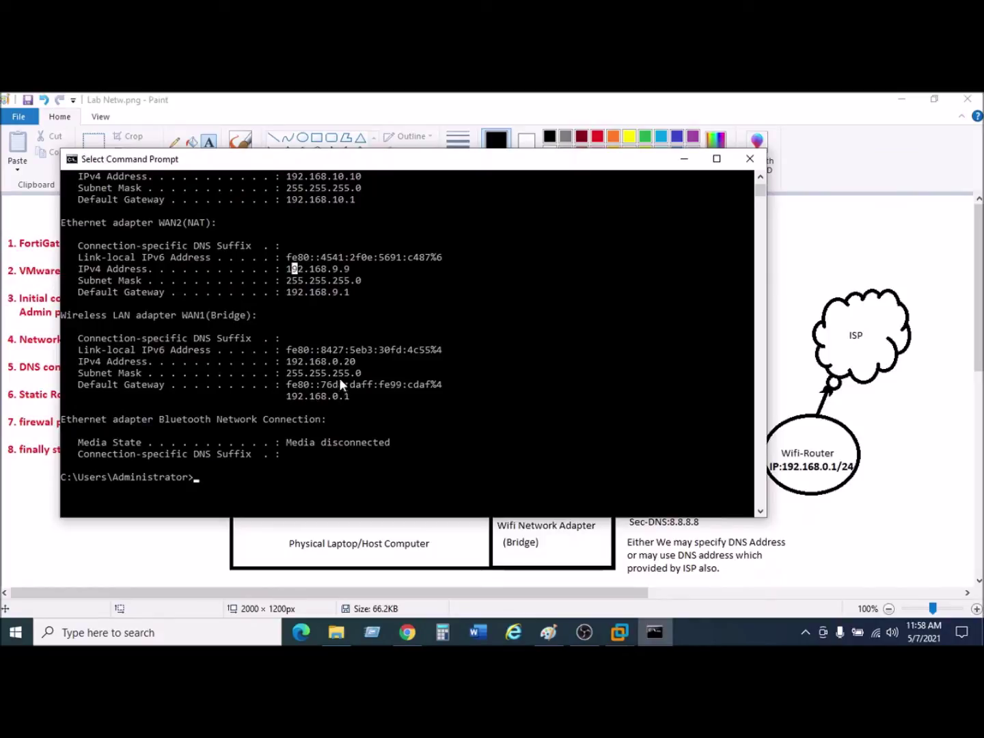
pyautogui.moveTo(280, 347); pyautogui.dragTo(388, 402)
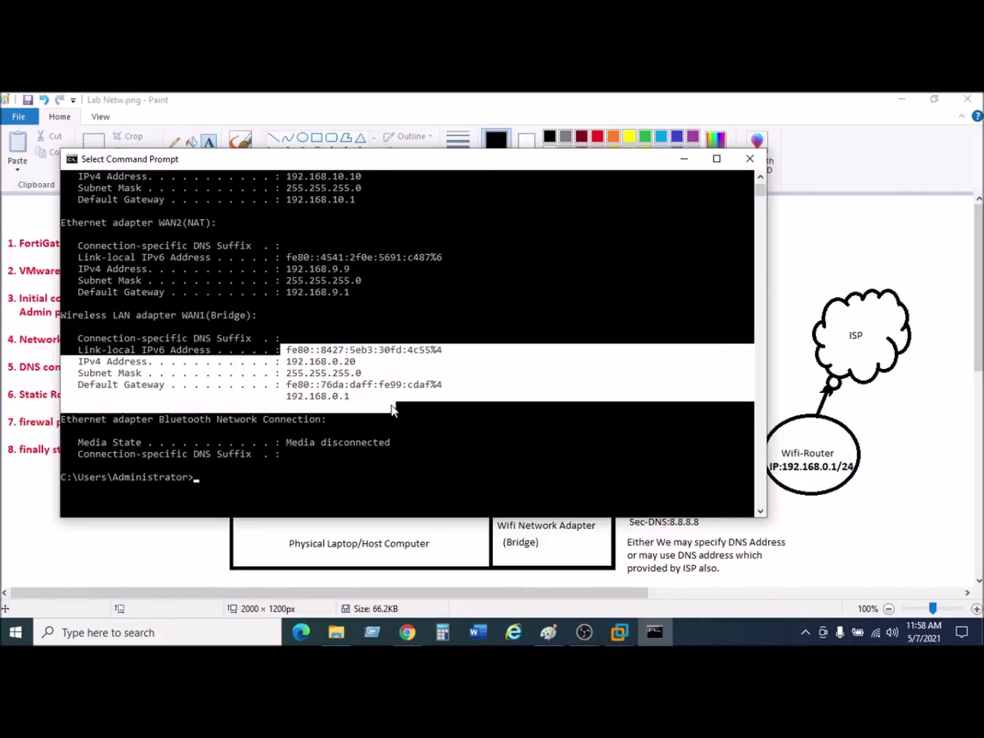
pyautogui.click(433, 429)
pyautogui.click(381, 384)
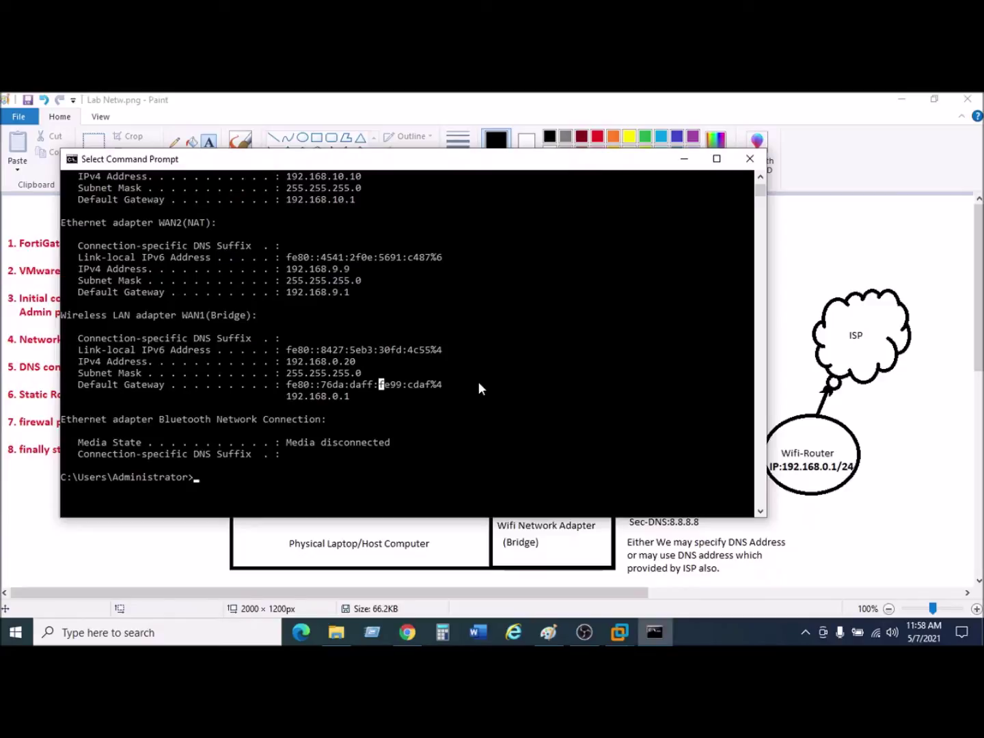
pyautogui.click(428, 384)
pyautogui.click(356, 397)
pyautogui.moveTo(294, 352); pyautogui.dragTo(380, 408)
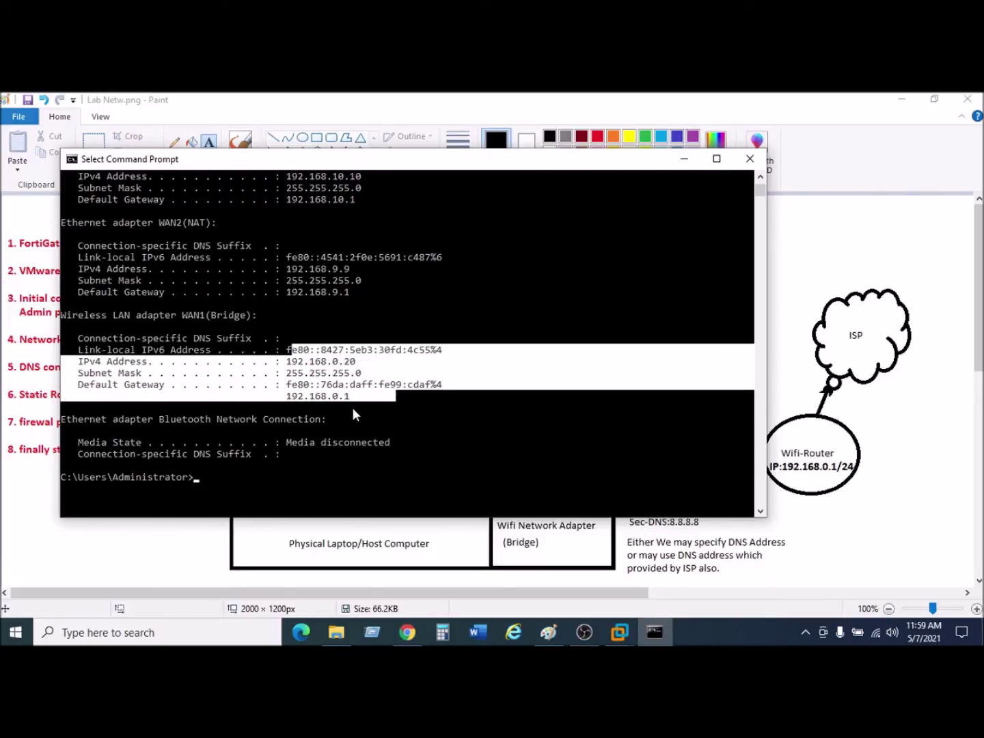
pyautogui.click(427, 419)
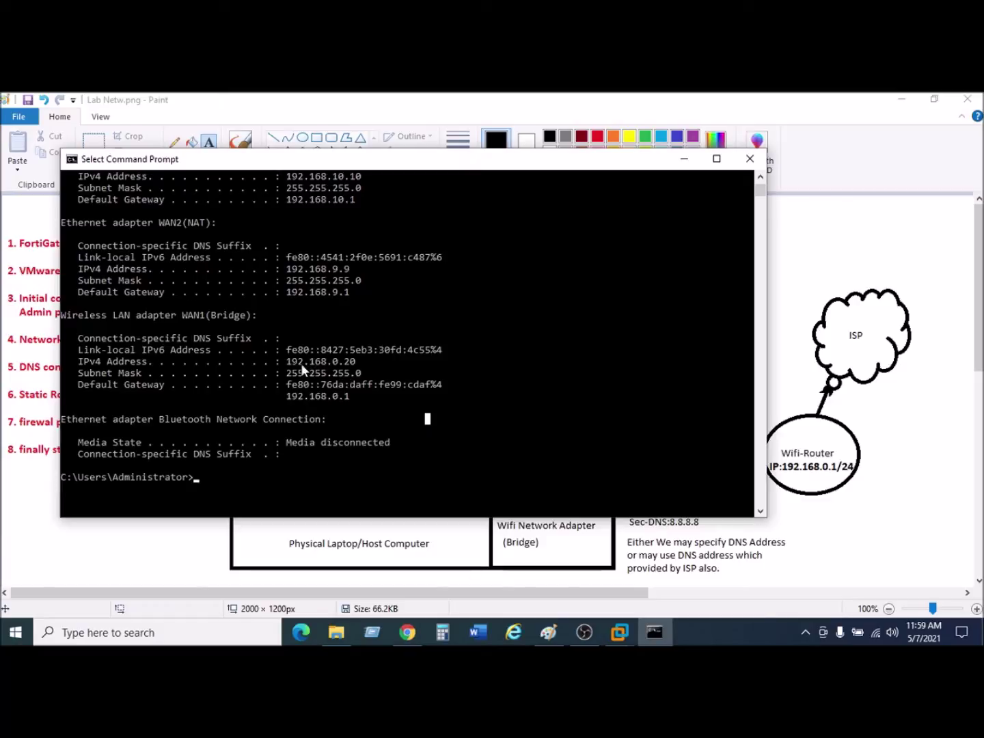
pyautogui.moveTo(288, 362); pyautogui.dragTo(394, 403)
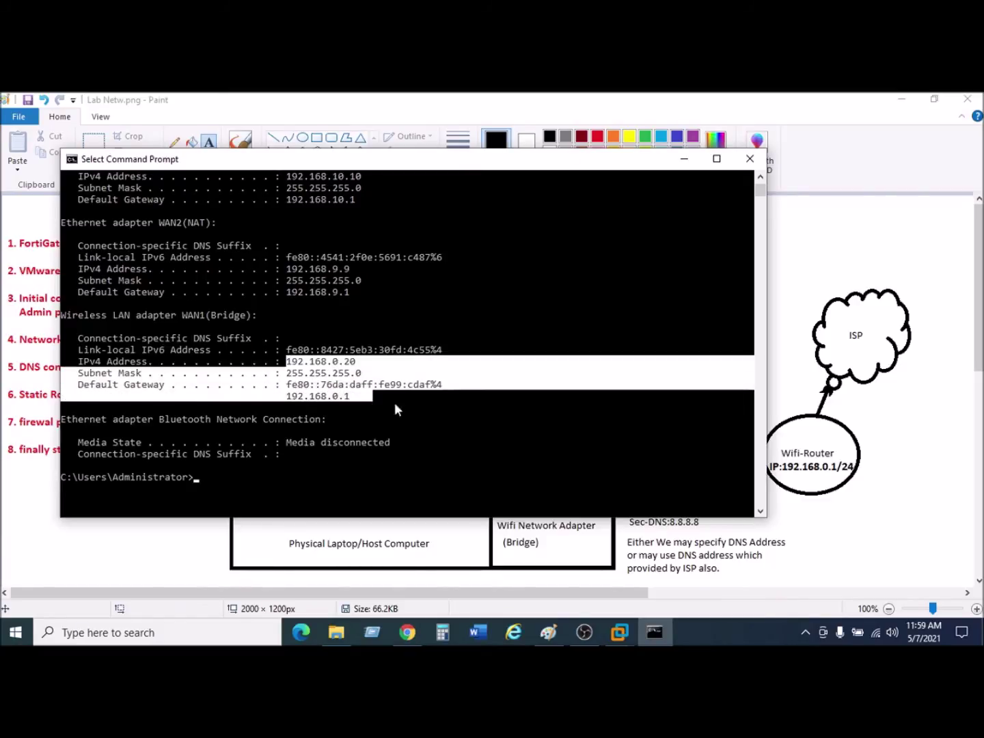
pyautogui.click(427, 419)
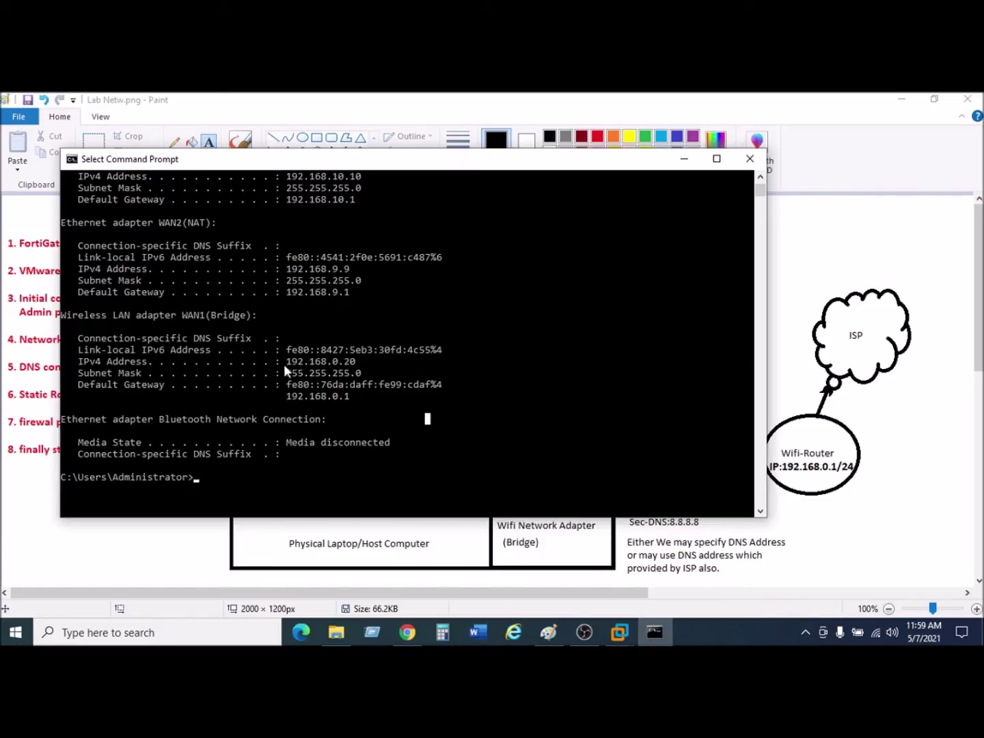
pyautogui.moveTo(284, 362); pyautogui.dragTo(382, 405)
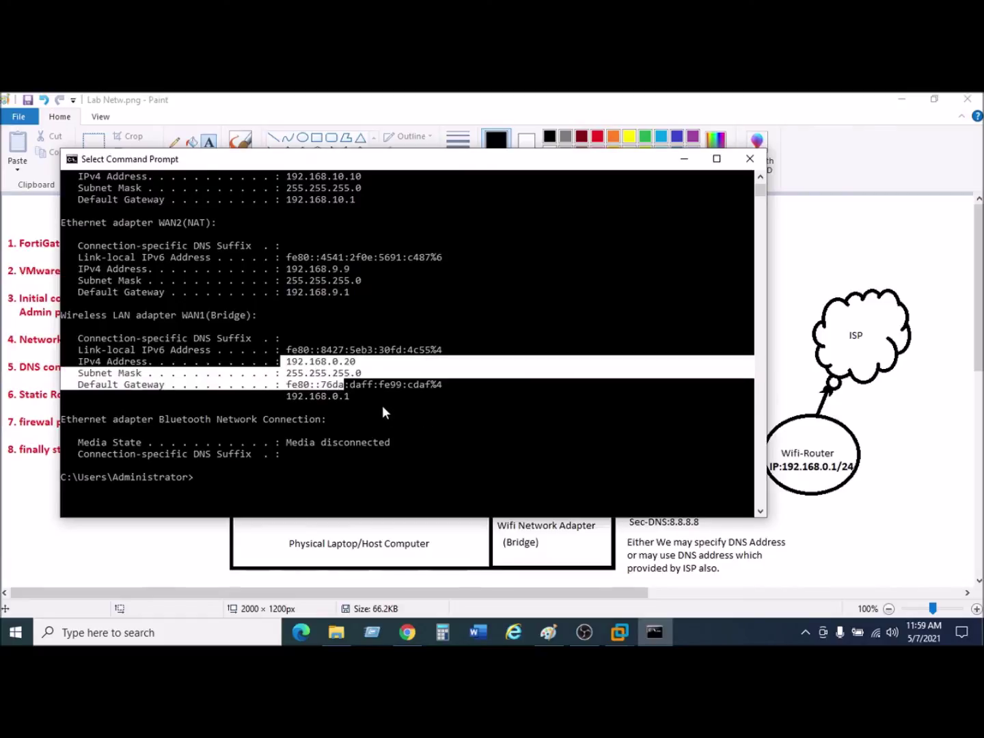
pyautogui.click(381, 408)
pyautogui.click(336, 396)
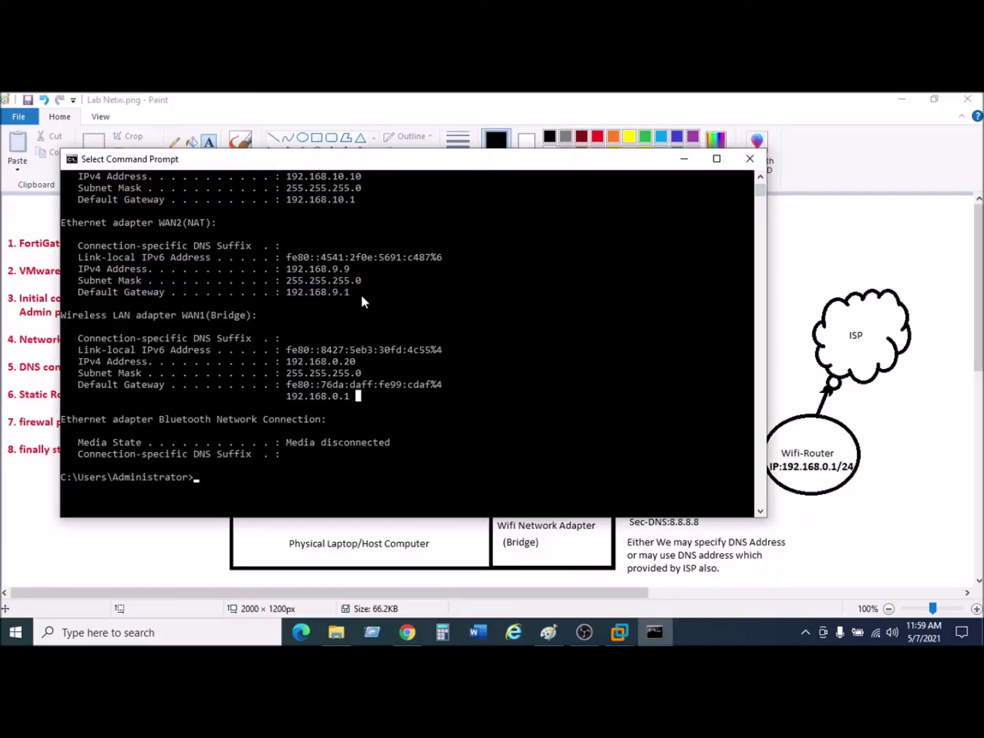
pyautogui.moveTo(362, 293); pyautogui.dragTo(81, 251)
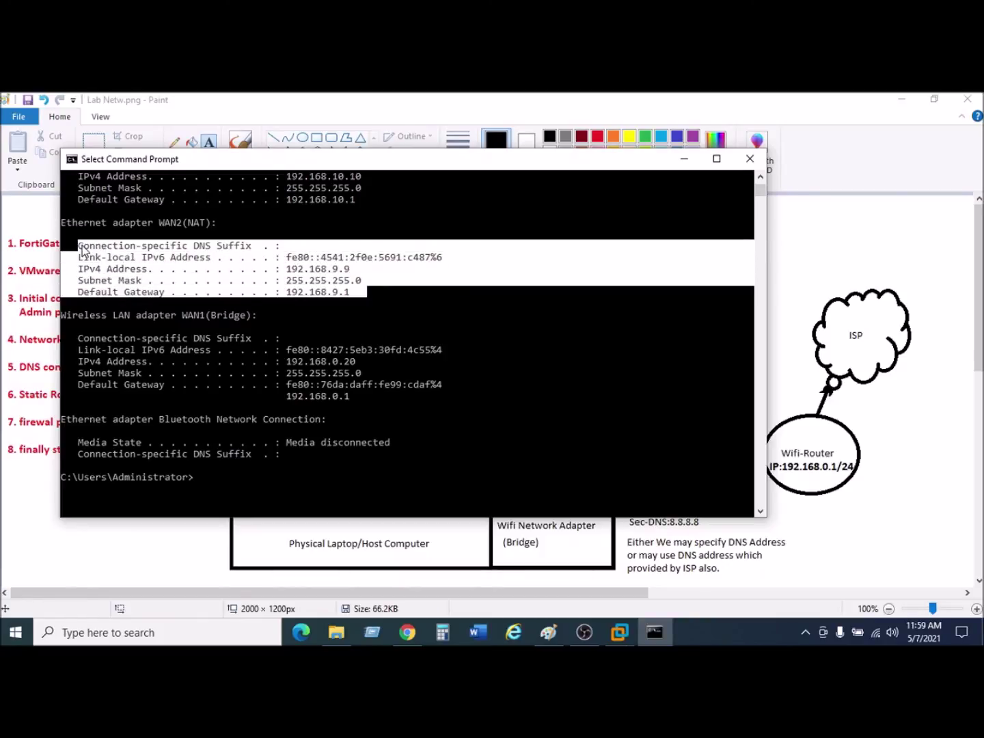
pyautogui.click(352, 280)
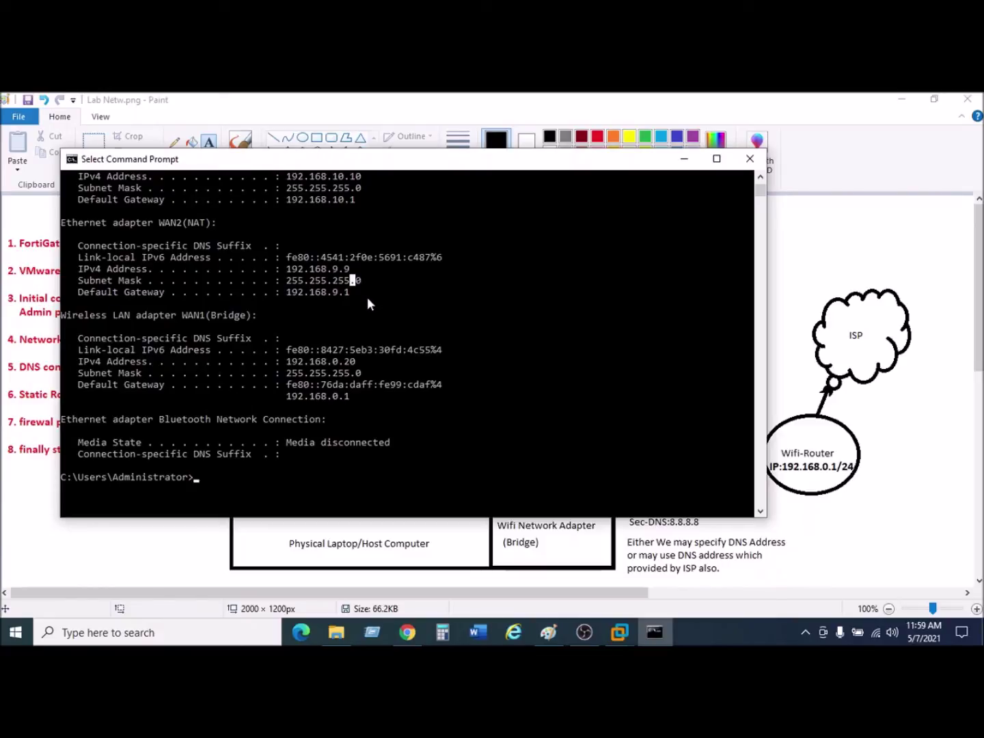
pyautogui.click(283, 258)
pyautogui.moveTo(282, 257); pyautogui.dragTo(405, 296)
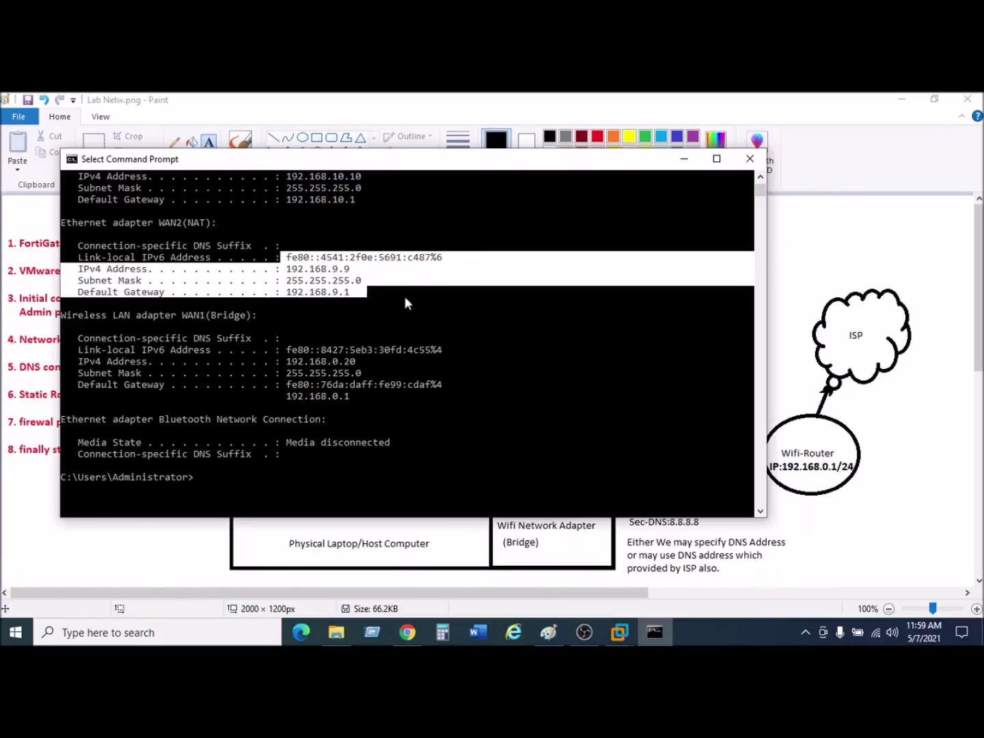
pyautogui.click(410, 304)
pyautogui.moveTo(330, 268); pyautogui.dragTo(351, 281)
pyautogui.click(369, 304)
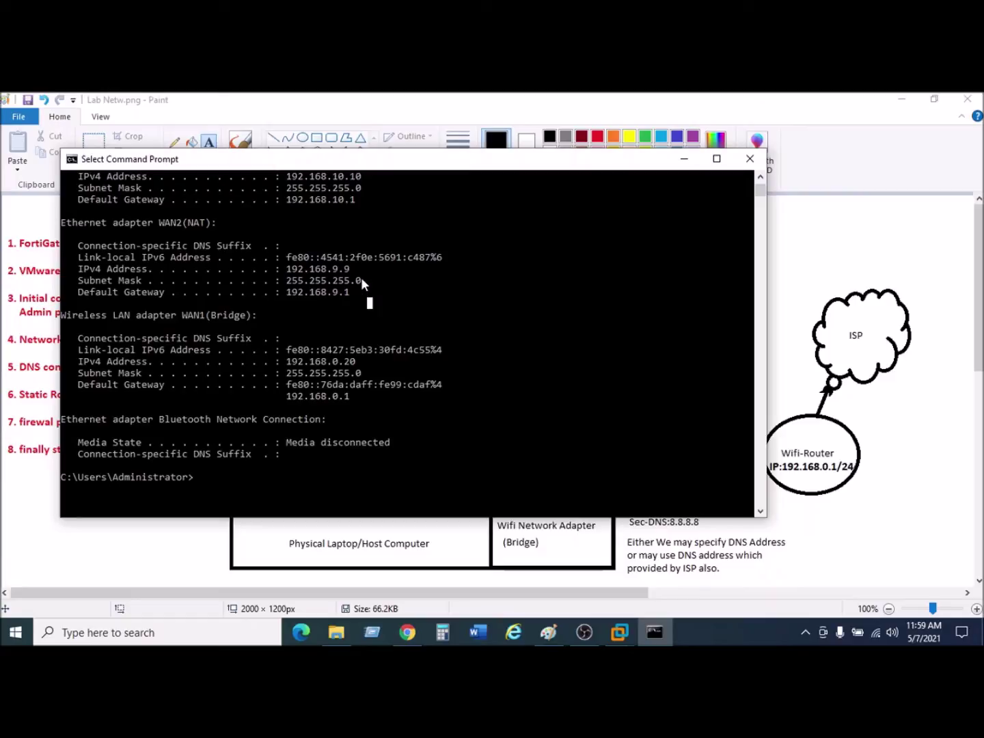
pyautogui.click(306, 268)
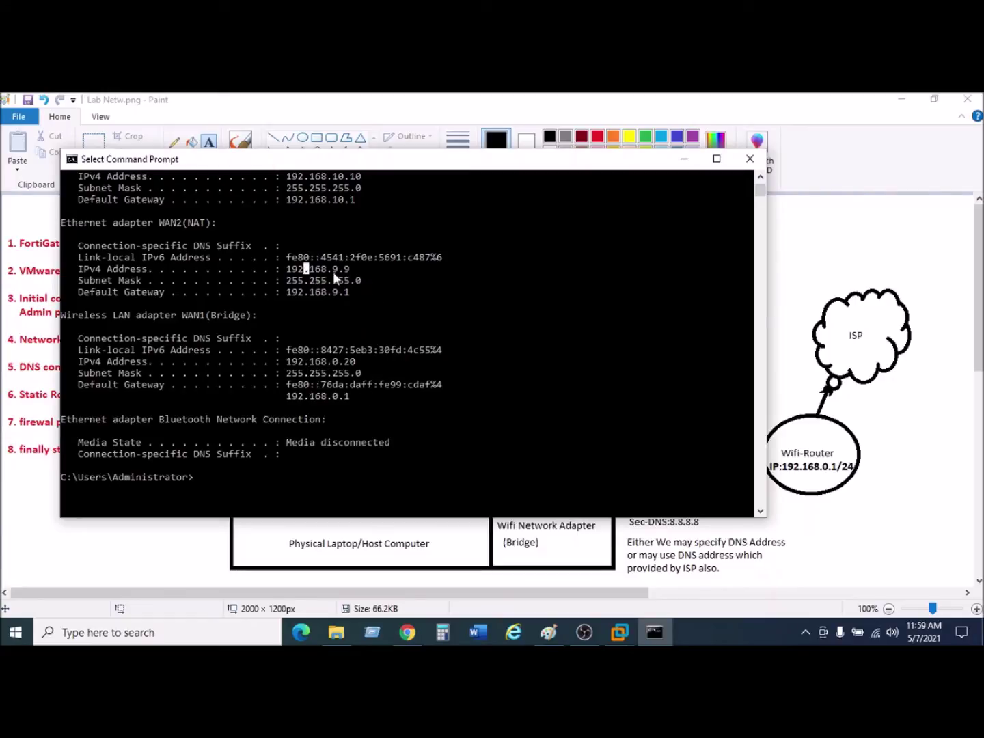
pyautogui.scroll(7, 340, 302)
pyautogui.scroll(-4, 488, 298)
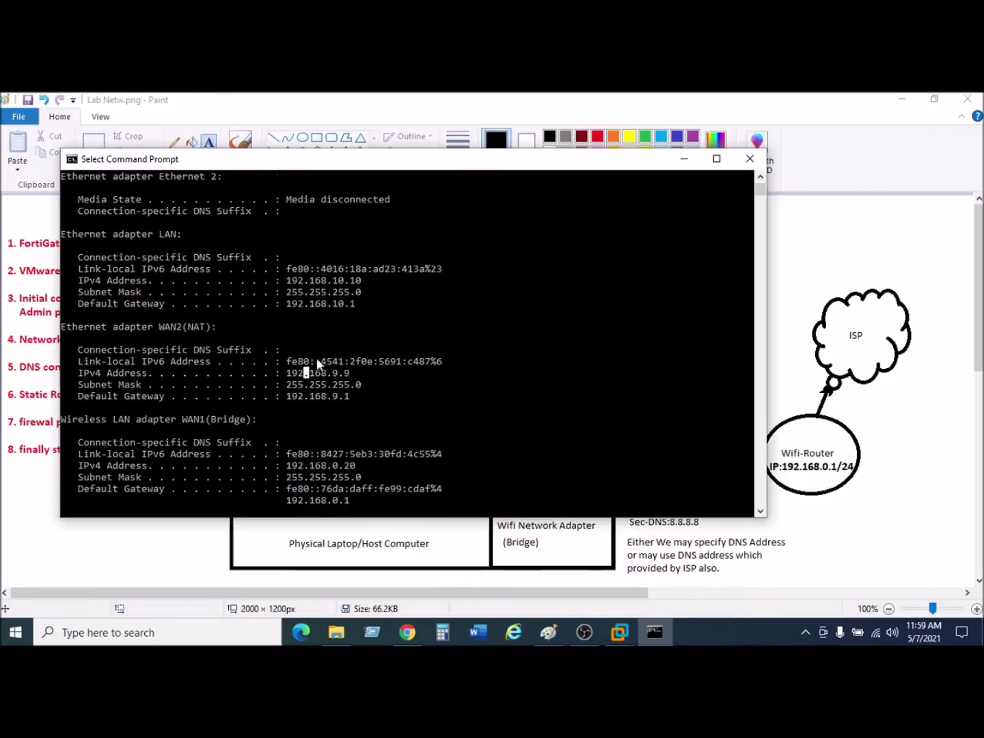
# Close Command Prompt and open Network & Internet settings from the taskbar network icon.
pyautogui.click(749, 158)
pyautogui.click(418, 631)
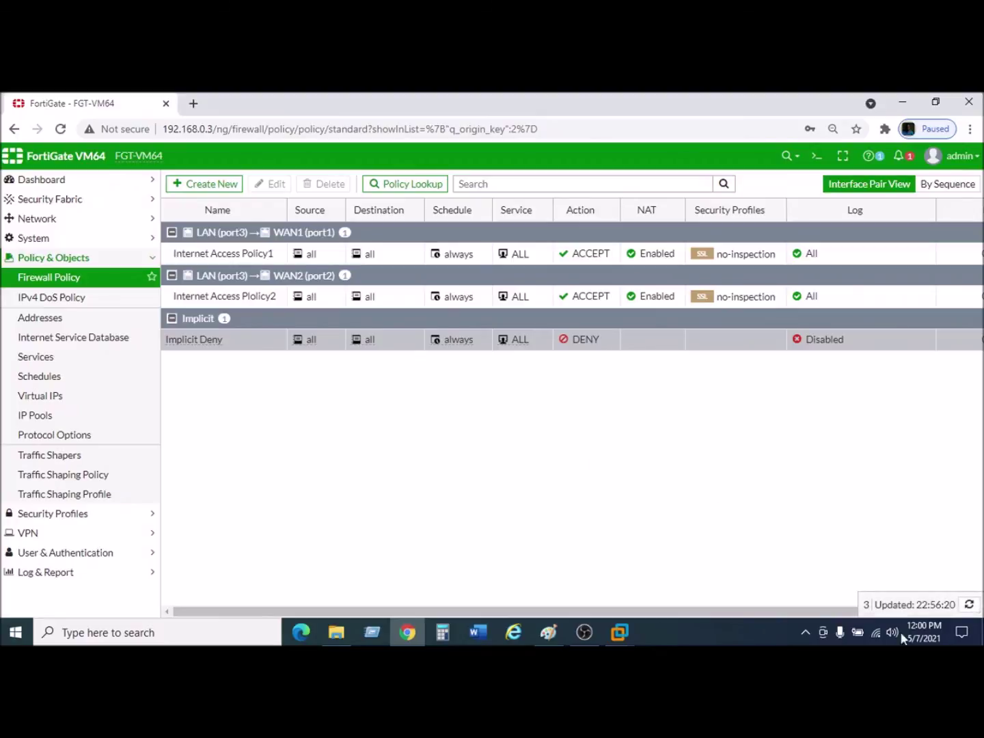
pyautogui.rightClick(877, 639)
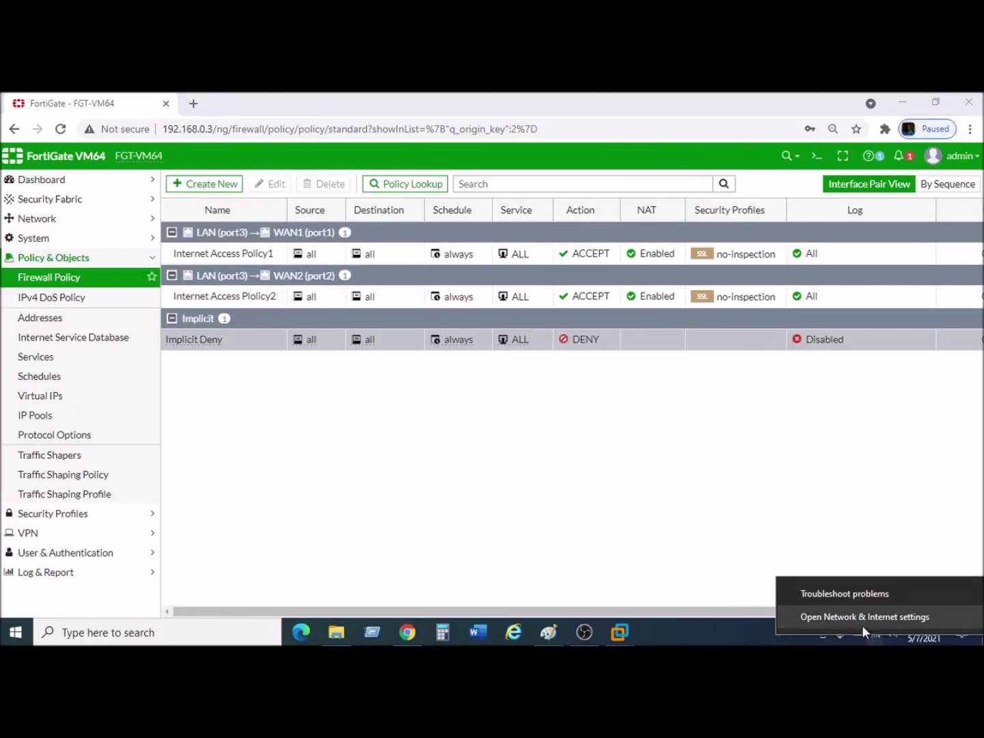
pyautogui.click(858, 616)
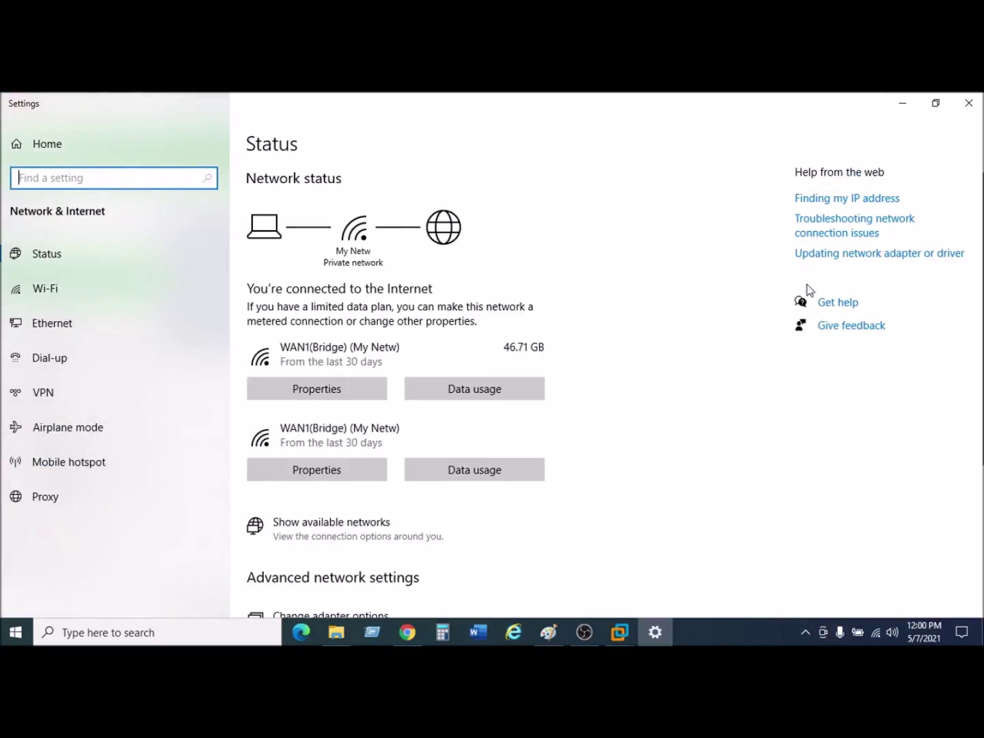
pyautogui.click(61, 295)
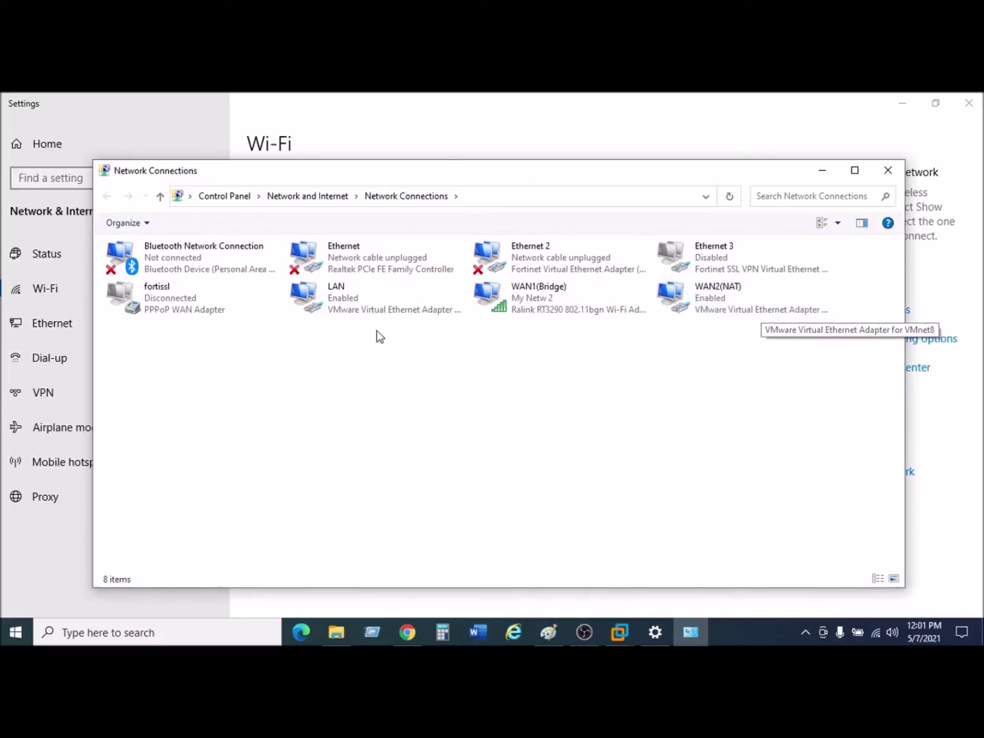
# Open the LAN adapter's TCP/IPv4 properties and select the last octet of 192.168.10.10.
pyautogui.click(380, 304)
pyautogui.rightClick(380, 304)
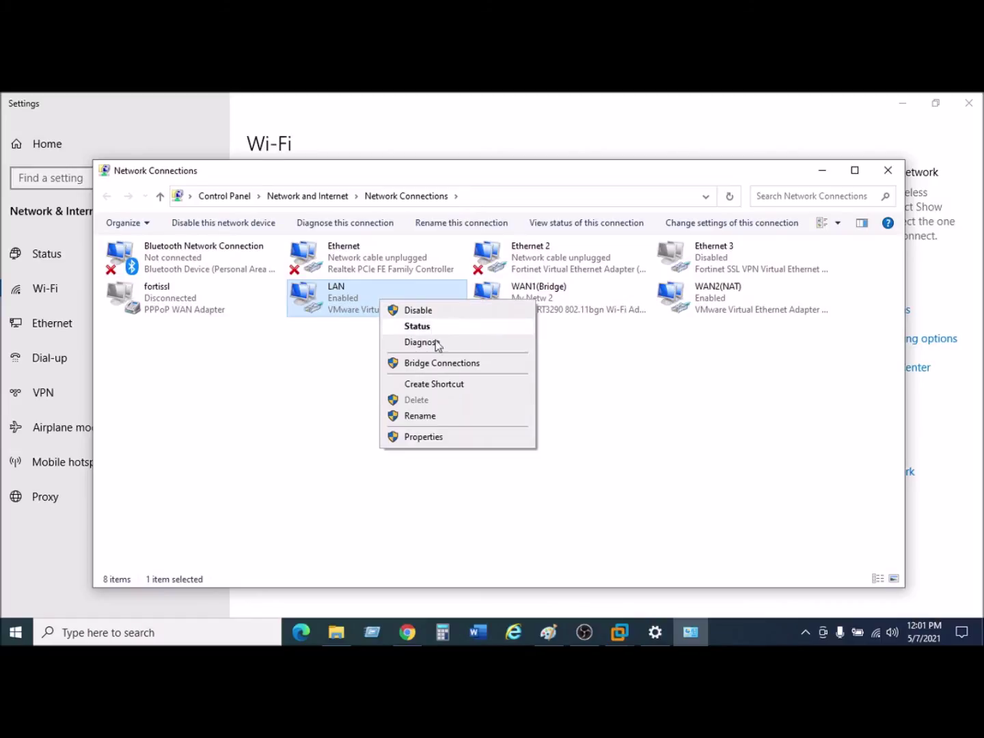
pyautogui.click(430, 437)
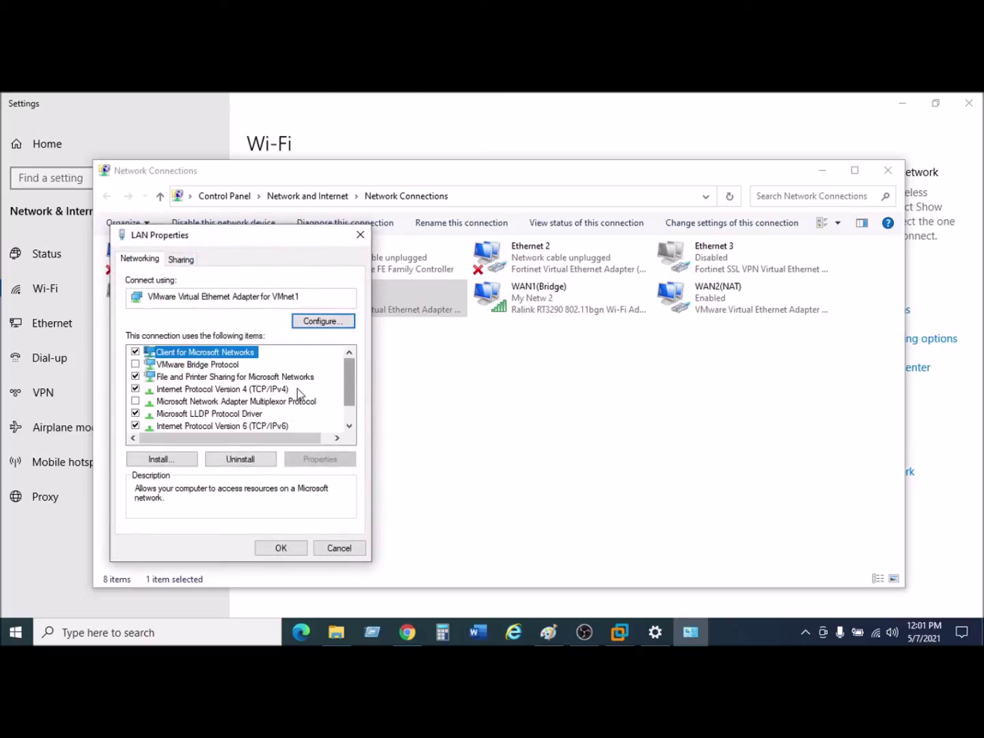
pyautogui.click(250, 389)
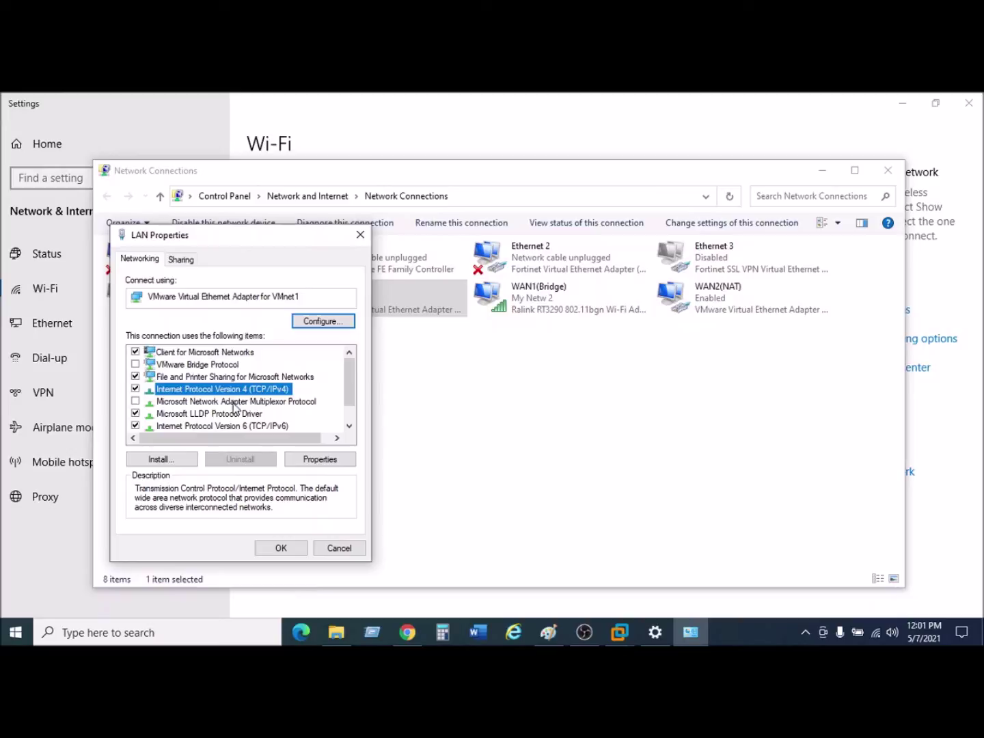
pyautogui.click(317, 460)
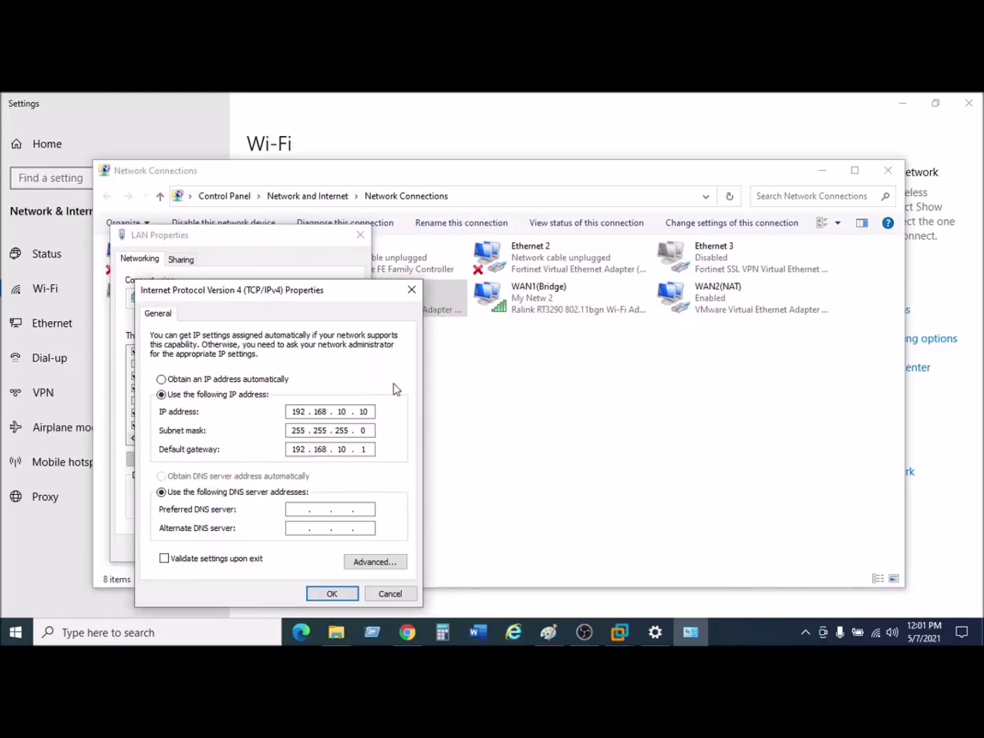
pyautogui.doubleClick(362, 411)
pyautogui.click(548, 634)
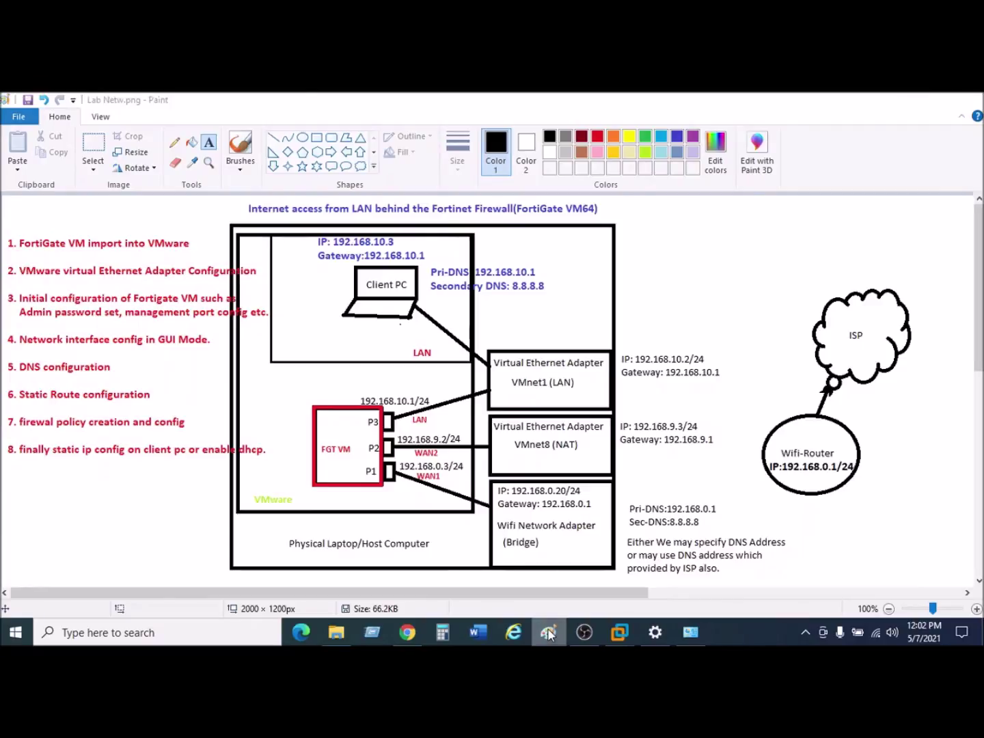
# Enter 2 as the LAN address's last octet, then check FortiGate's interface list.
pyautogui.click(547, 634)
pyautogui.write('2 . 168 . 10 . 2')
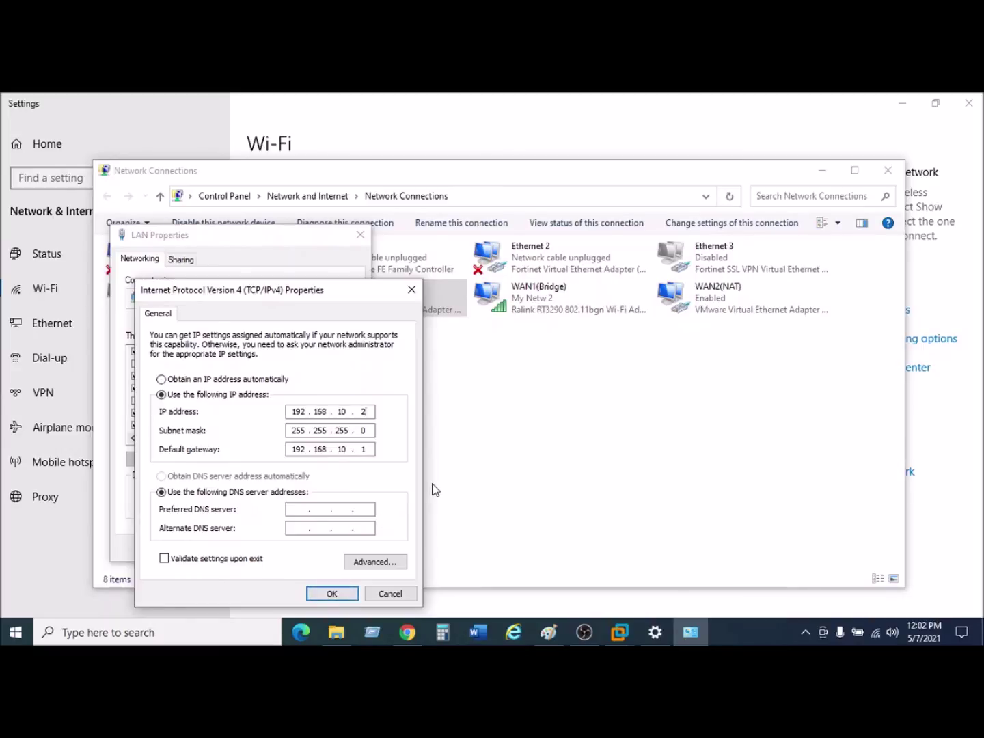
pyautogui.click(410, 629)
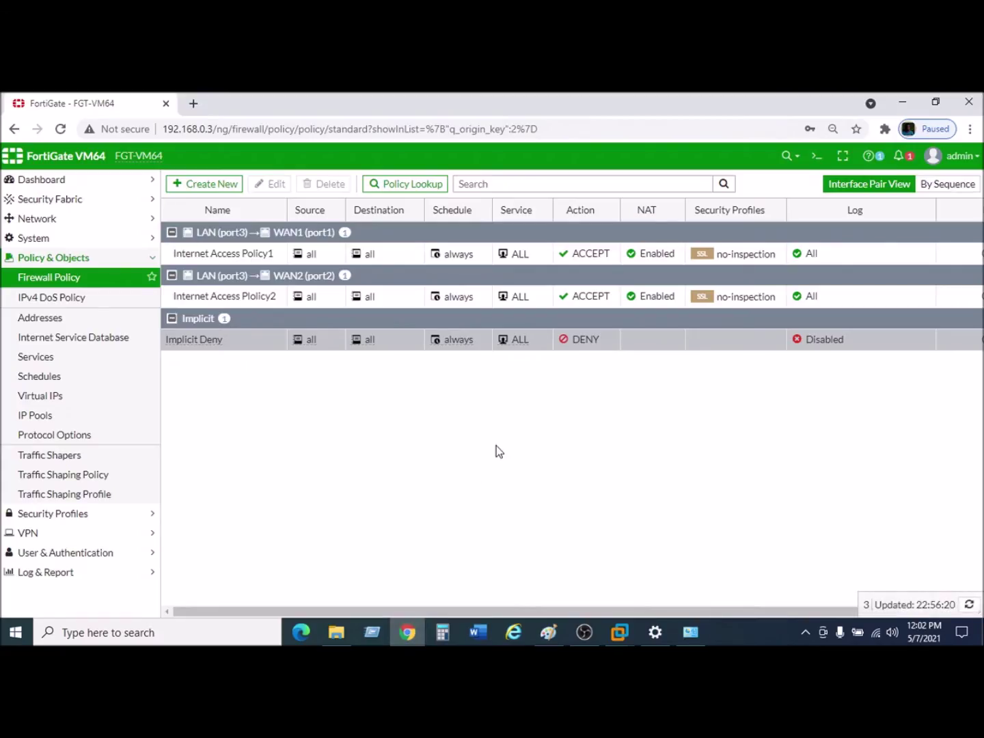
pyautogui.click(60, 245)
pyautogui.click(61, 219)
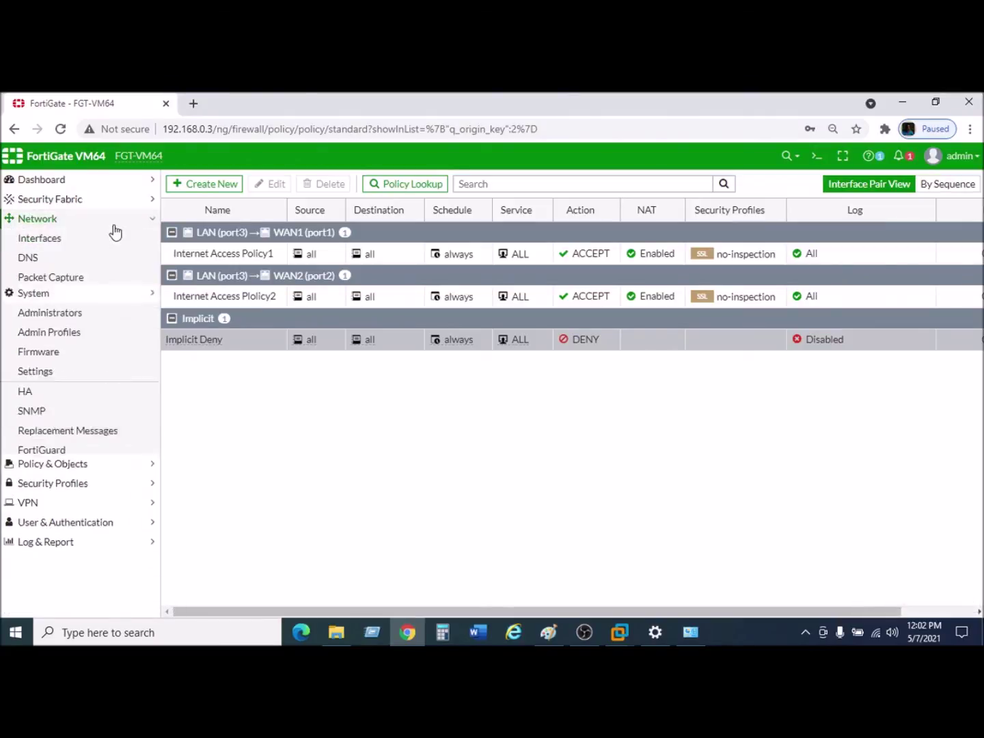
pyautogui.click(53, 243)
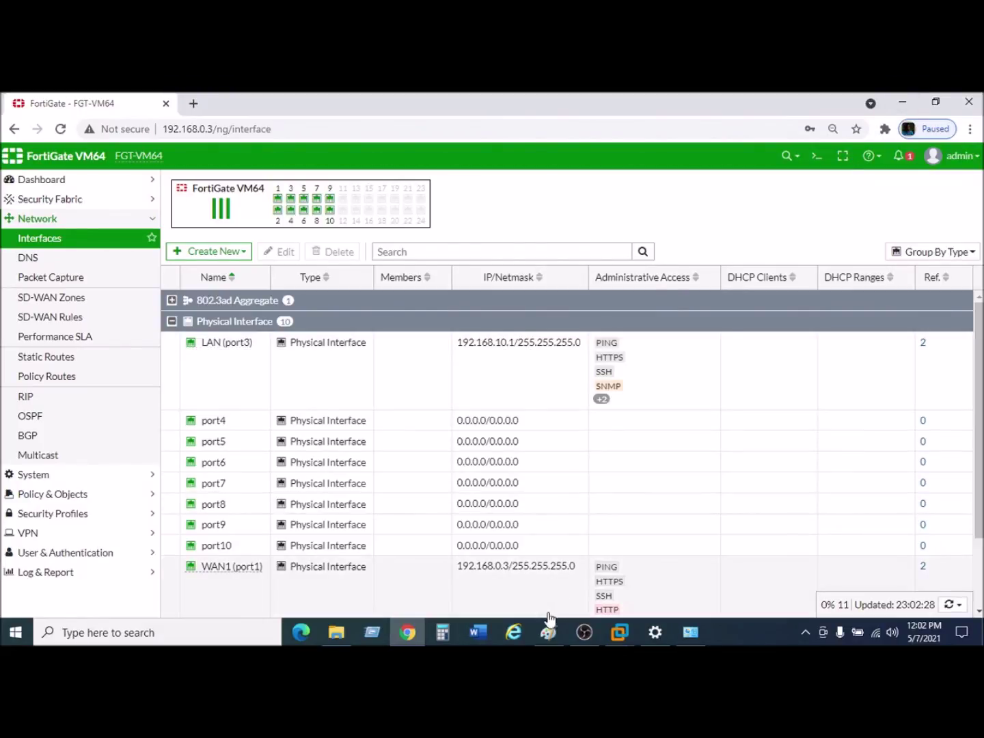
# Save LAN's 192.168.10.2 settings, accepting the multiple-gateways warning.
pyautogui.click(692, 631)
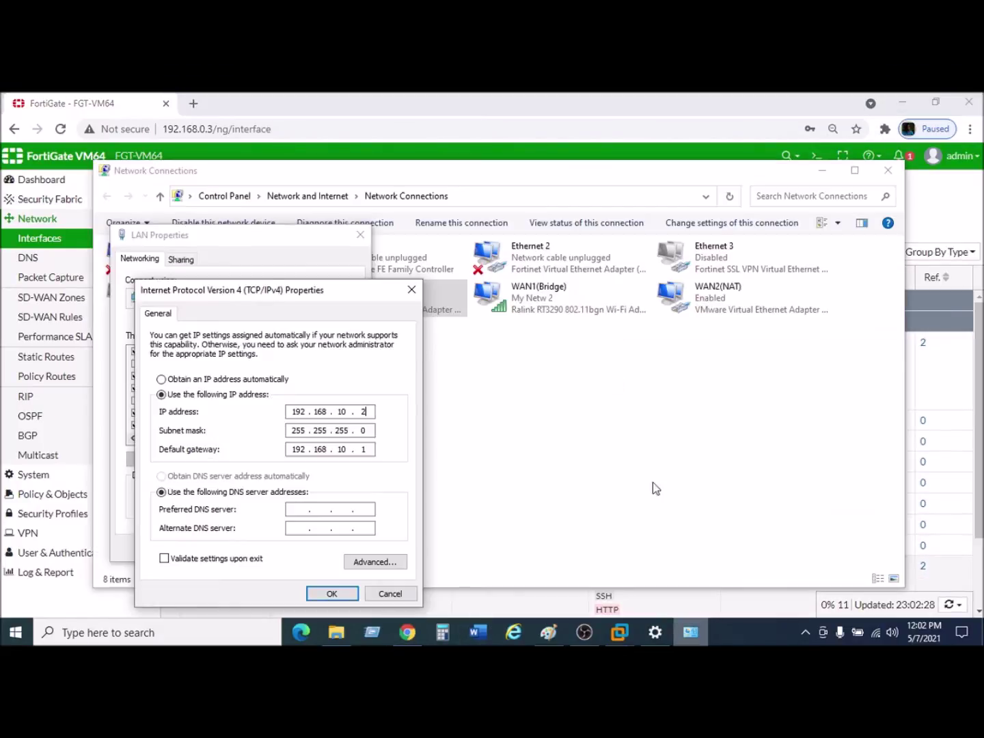
pyautogui.click(335, 593)
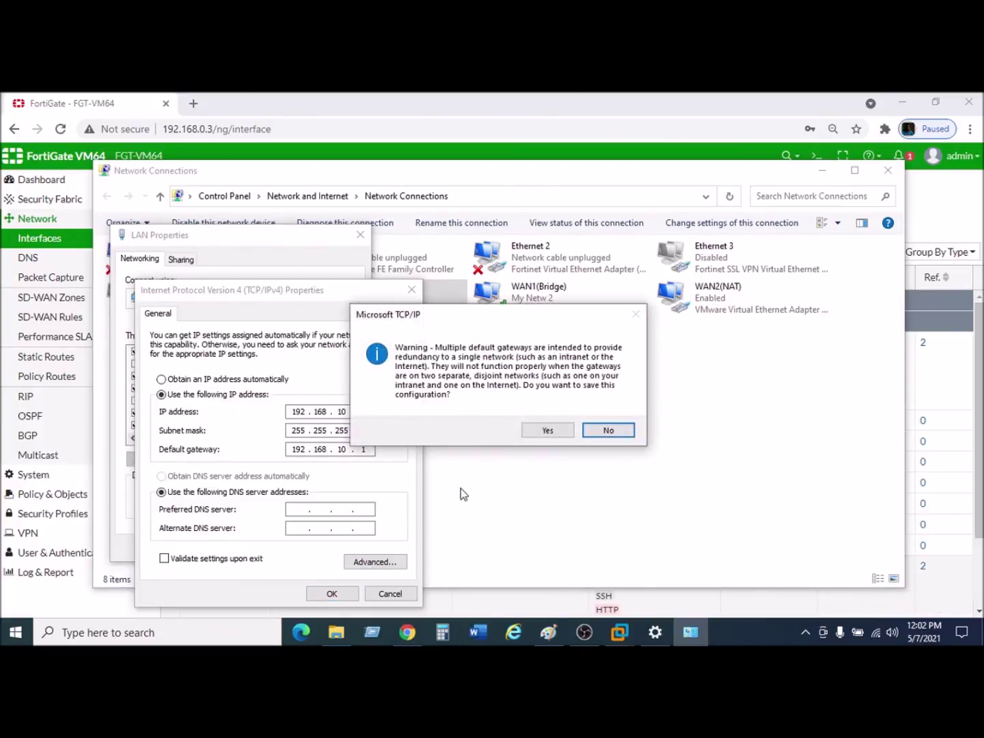
pyautogui.click(556, 434)
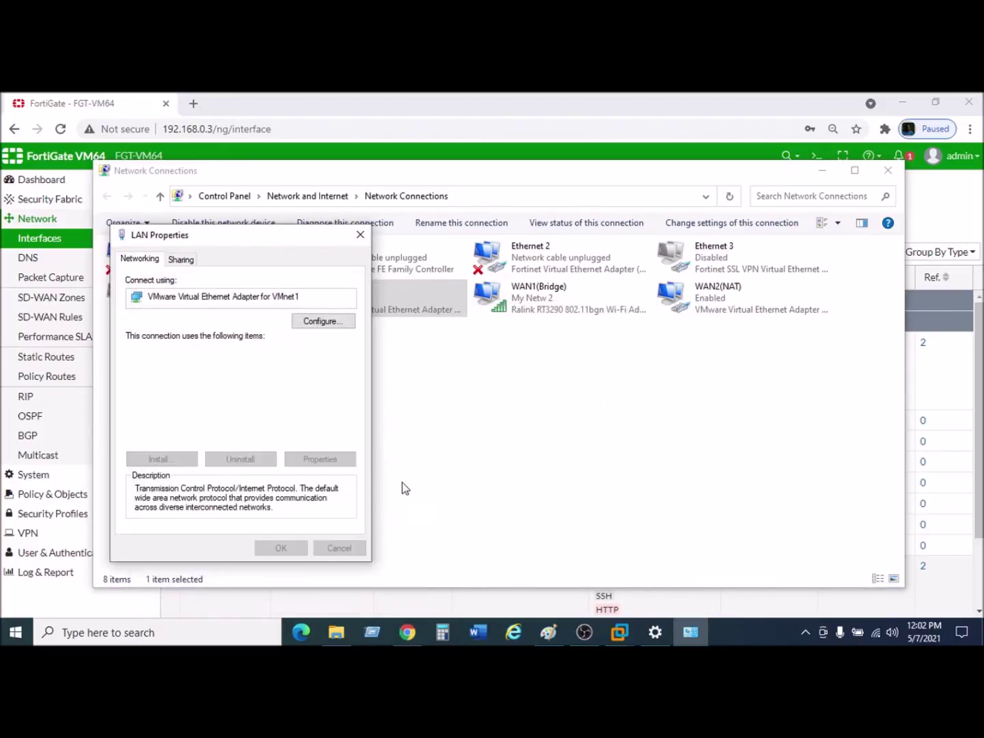
pyautogui.click(301, 550)
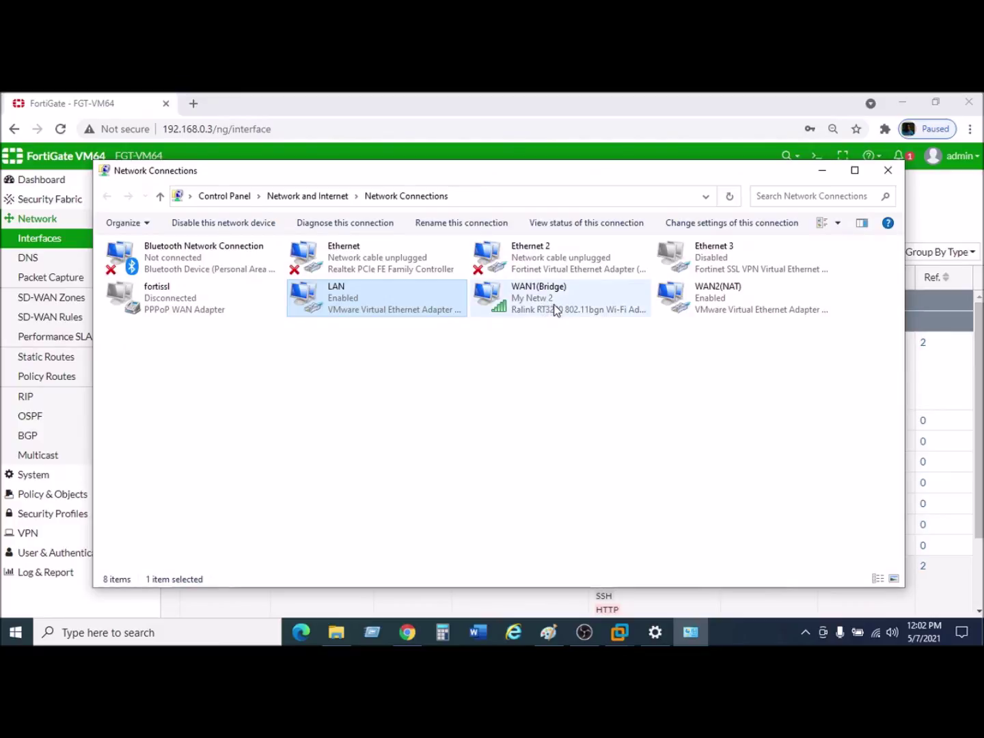
# Open the WAN2(NAT) adapter's TCP/IPv4 properties and select the IP's last octet.
pyautogui.click(727, 299)
pyautogui.rightClick(727, 299)
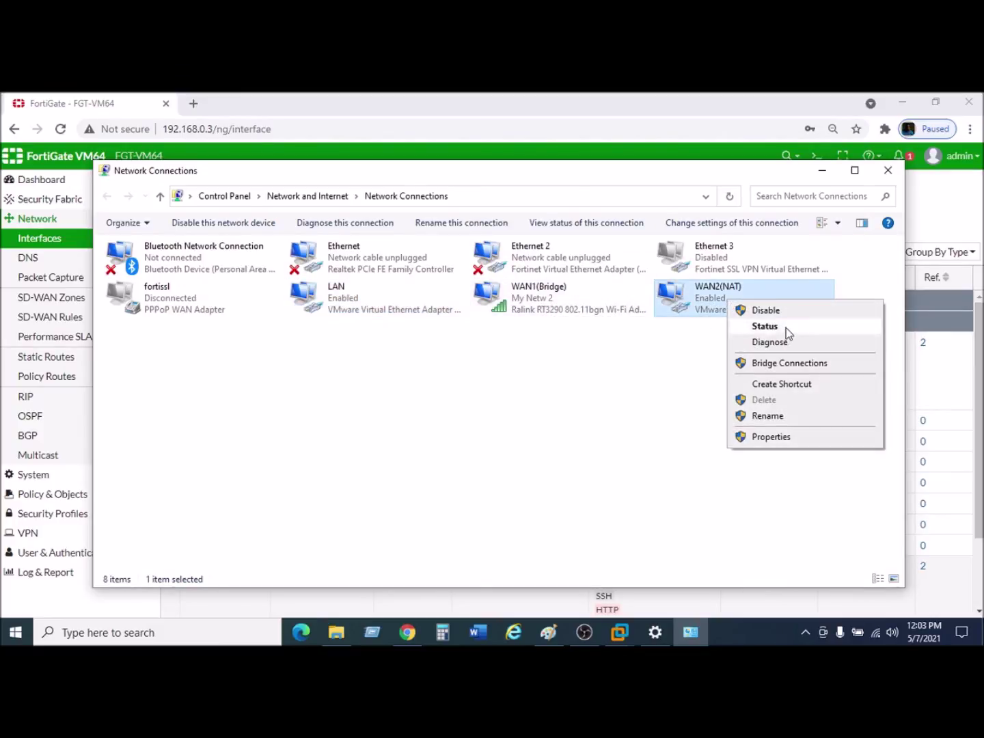
pyautogui.click(770, 437)
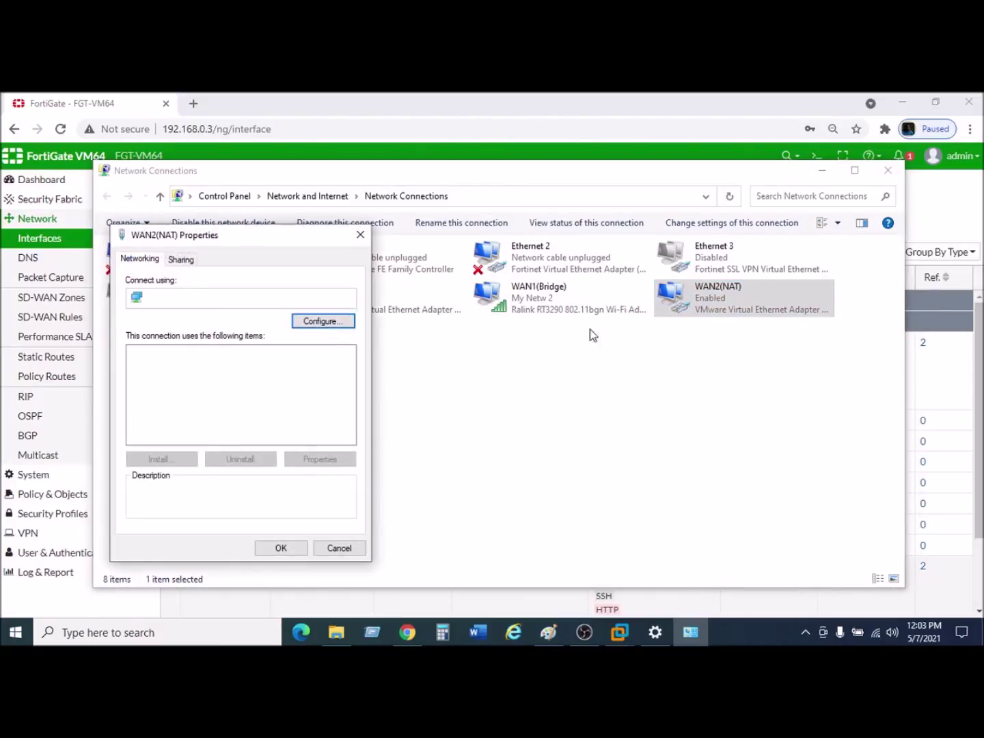
pyautogui.click(267, 389)
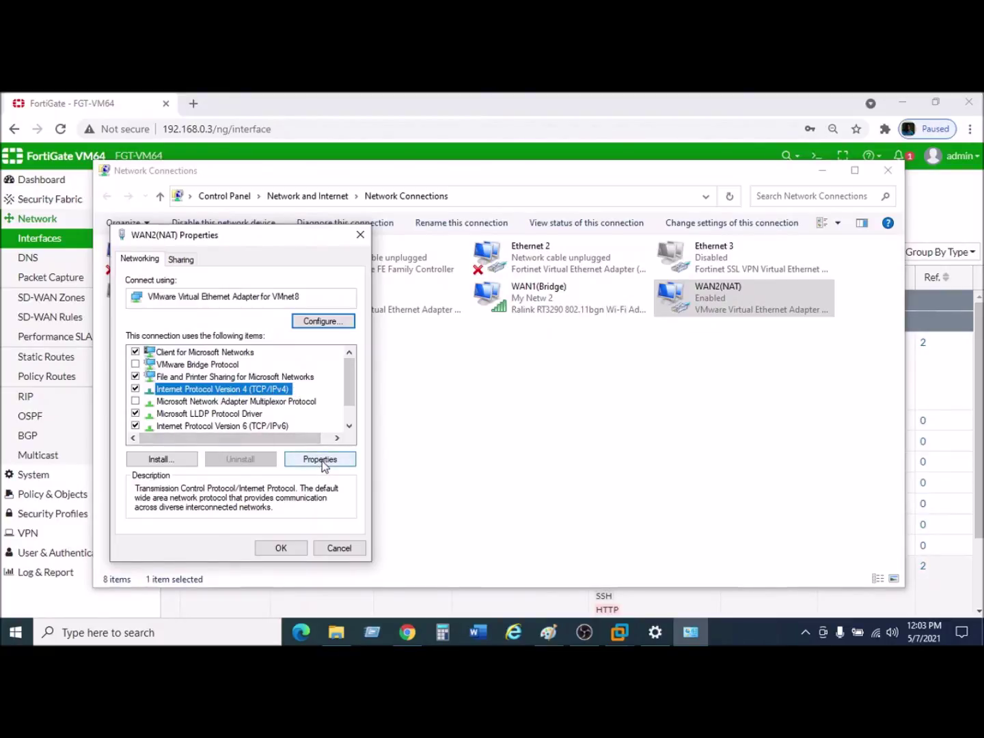
pyautogui.click(321, 461)
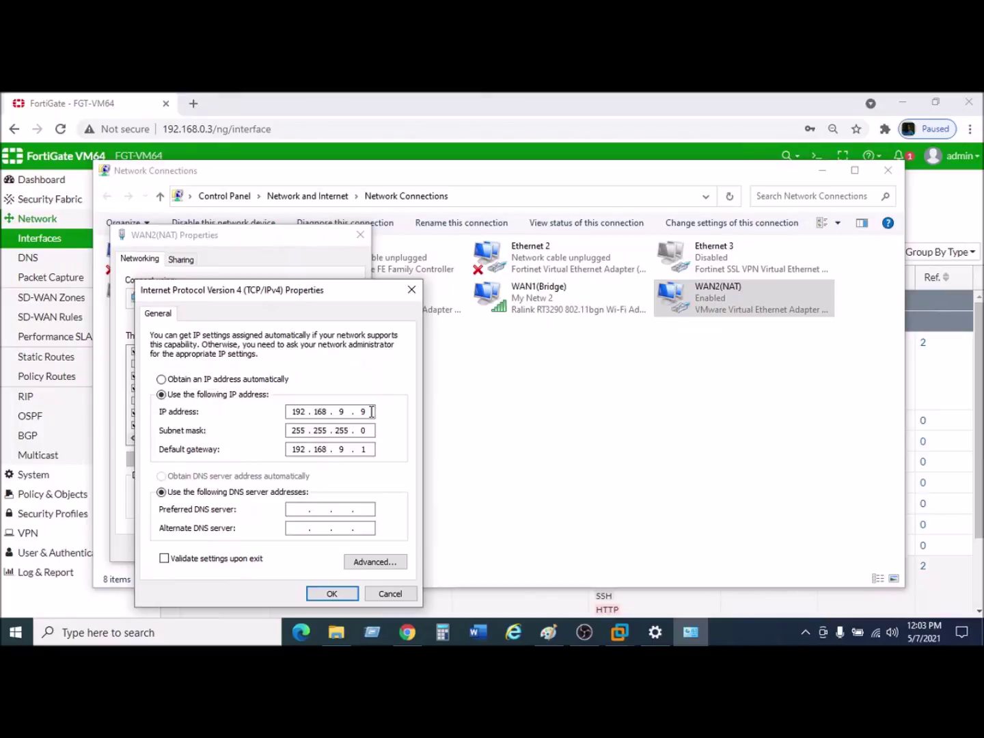
pyautogui.doubleClick(362, 411)
# Save WAN2(NAT) as 192.168.9.3 with gateway 192.168.9.1 and close Network Connections.
pyautogui.click(549, 632)
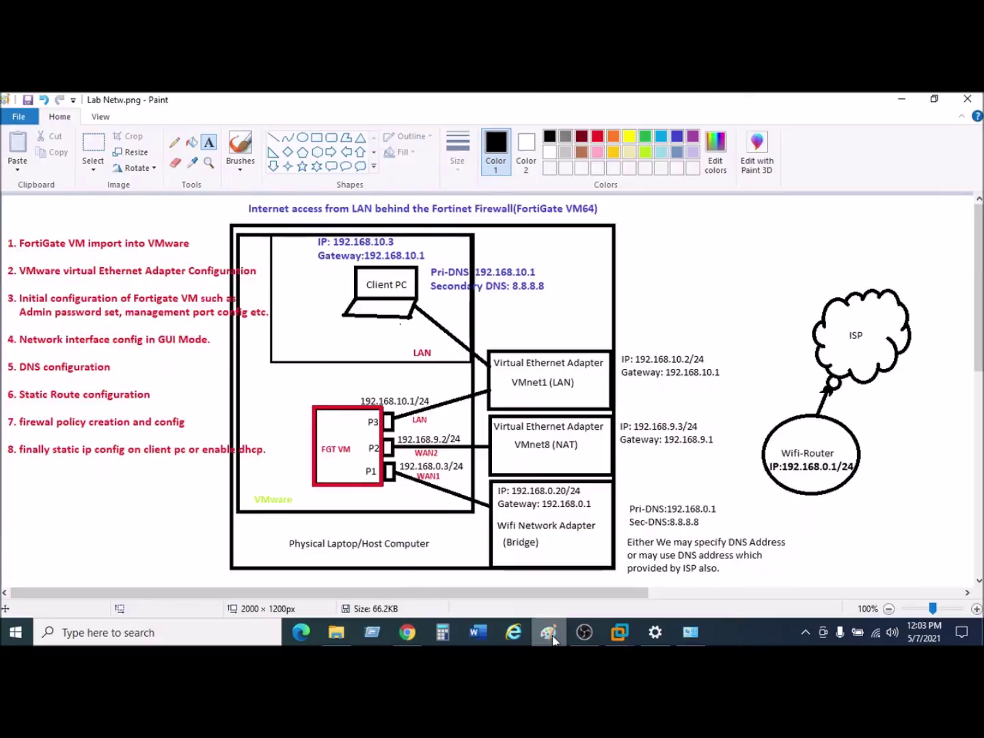
pyautogui.click(552, 637)
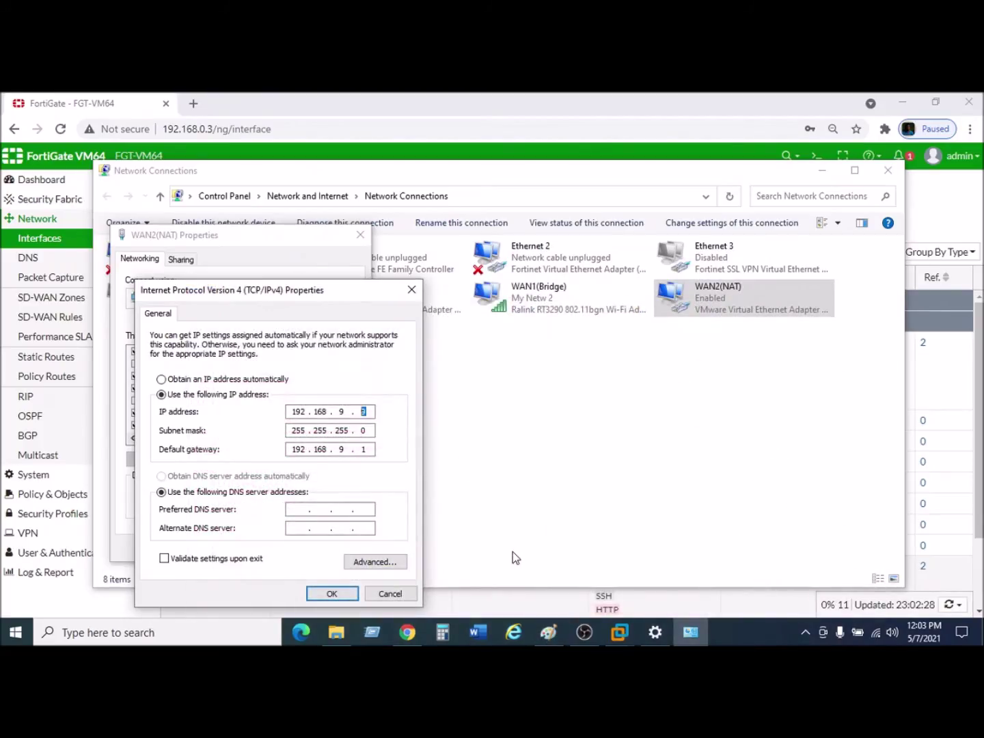
pyautogui.click(331, 592)
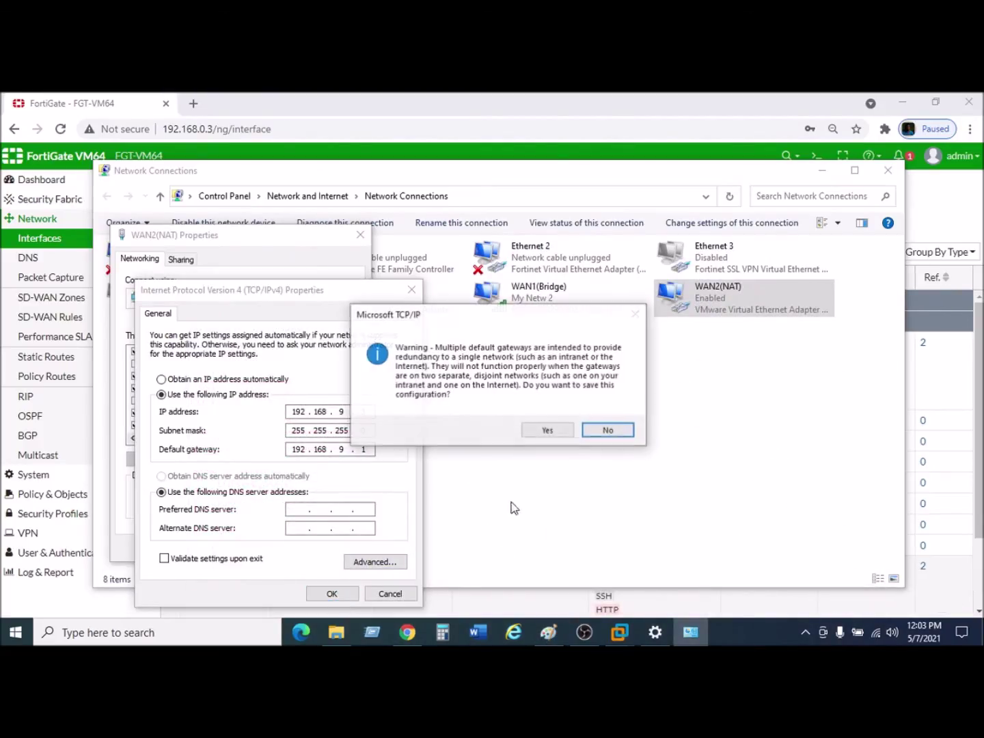
pyautogui.click(551, 431)
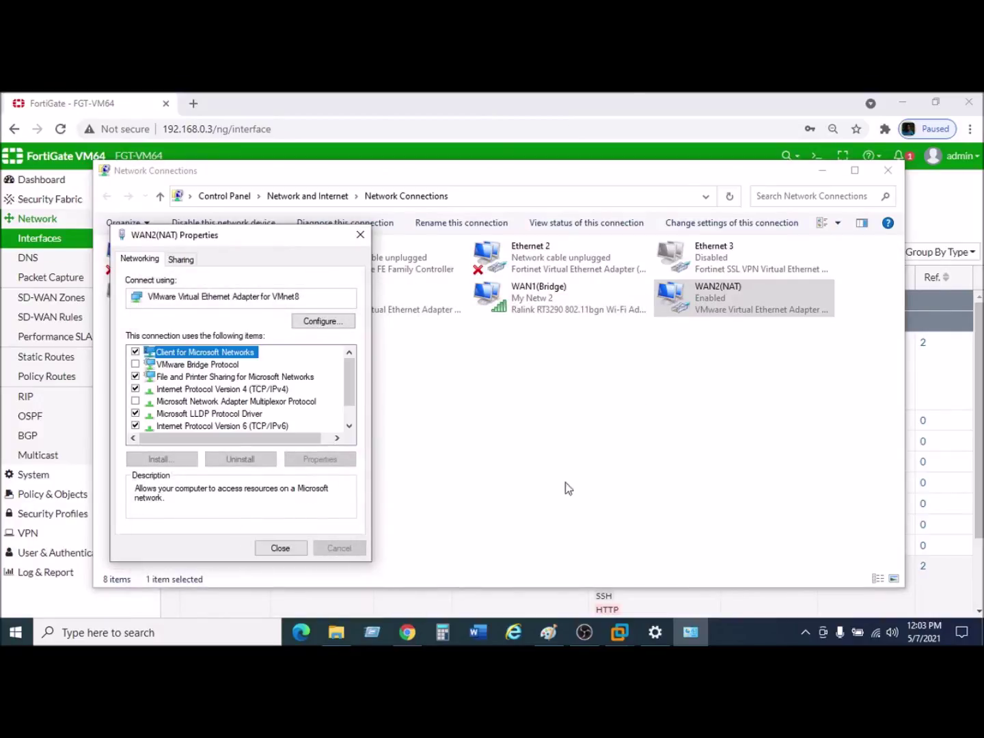
pyautogui.click(292, 549)
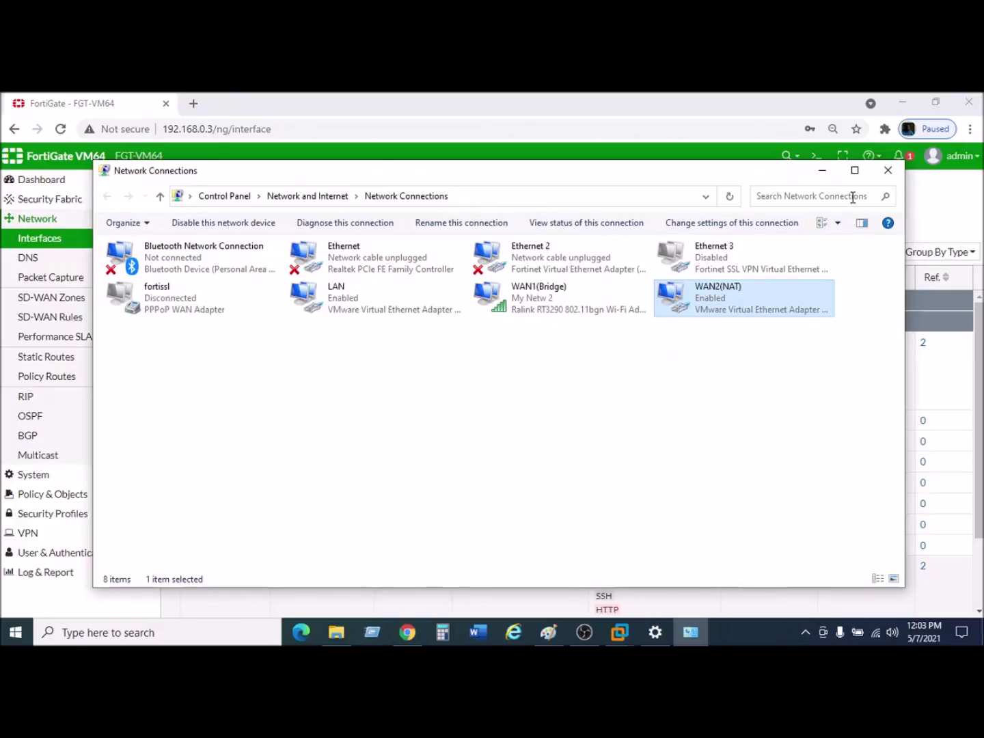
pyautogui.click(888, 170)
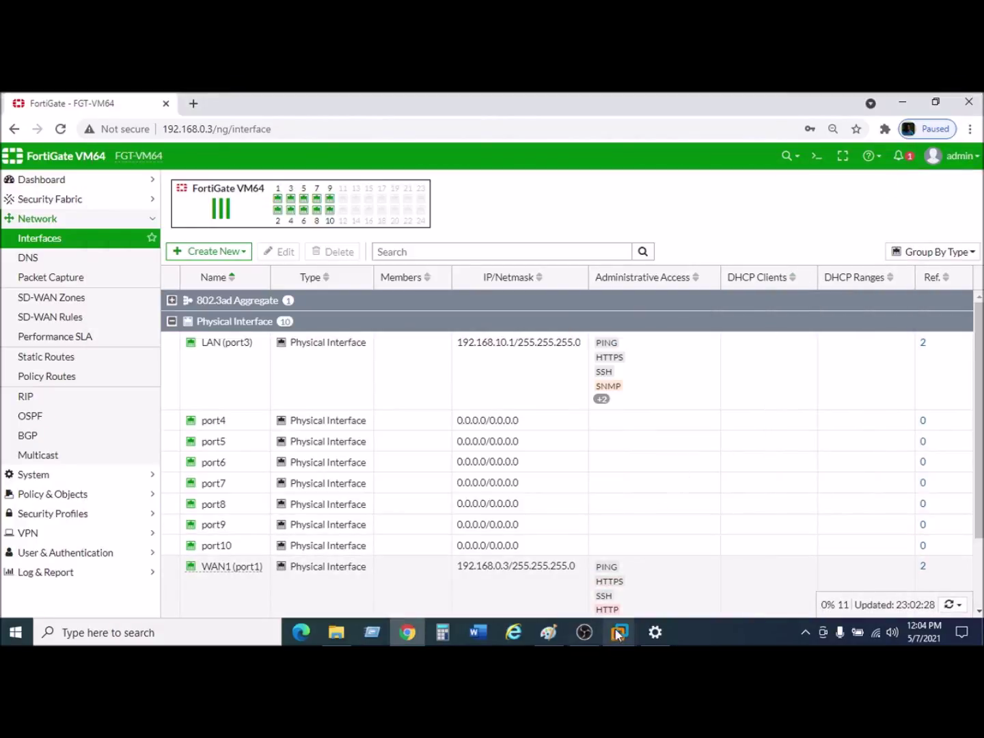
# Power on the Windows 10 x64 virtual machine from the VMware Workstation Library.
pyautogui.moveTo(617, 629)
pyautogui.click(717, 553)
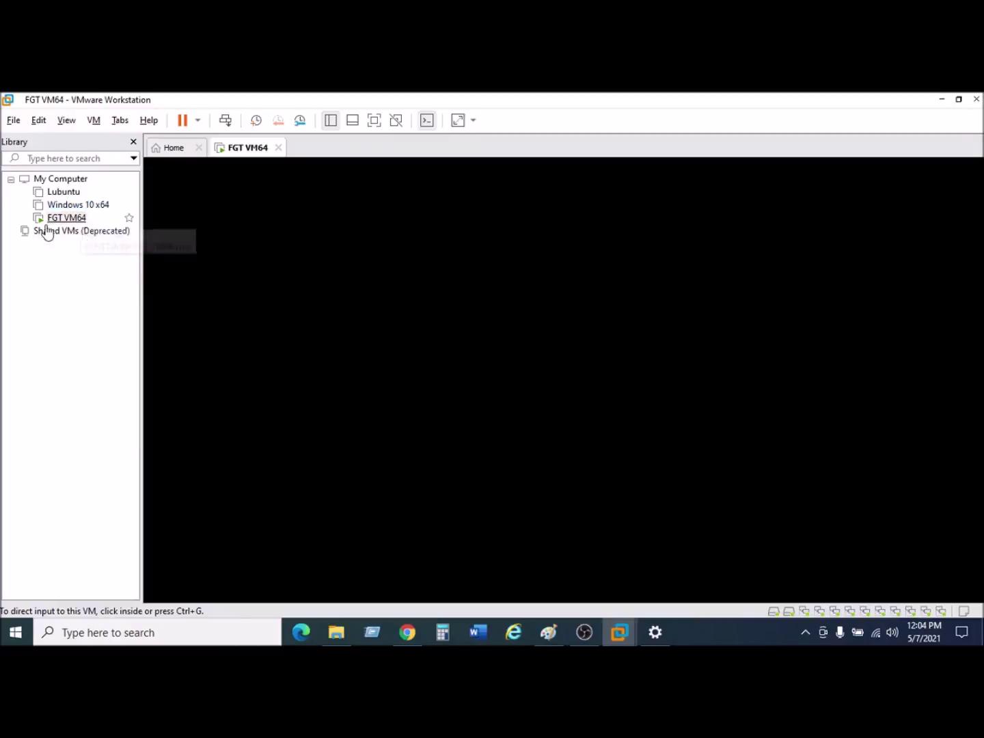
pyautogui.click(86, 207)
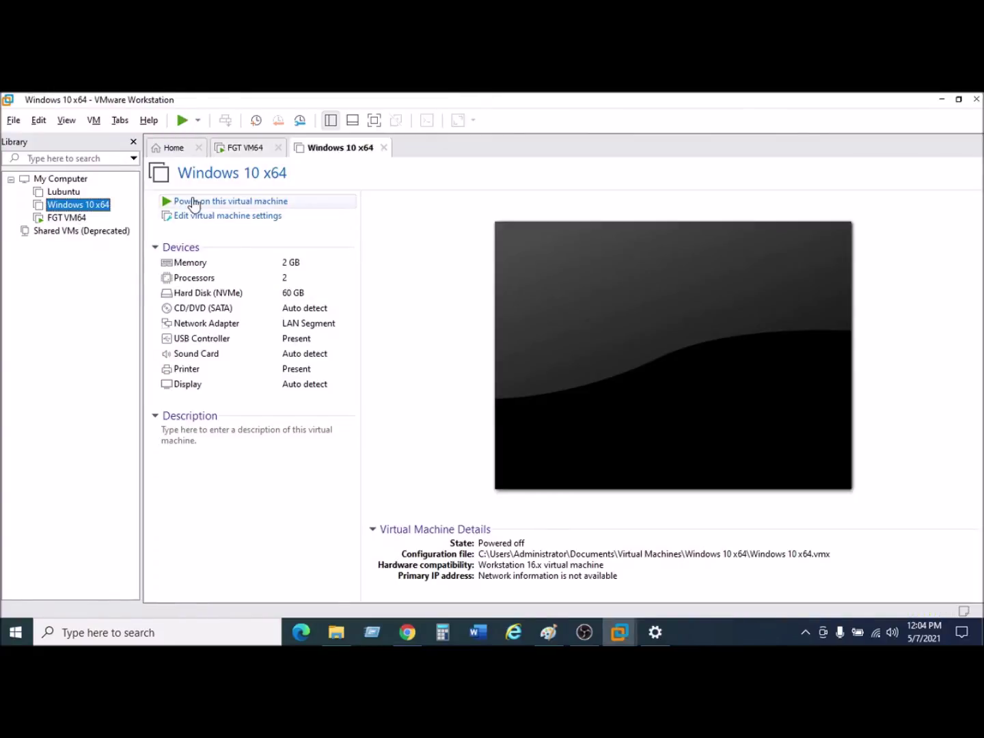
pyautogui.click(196, 202)
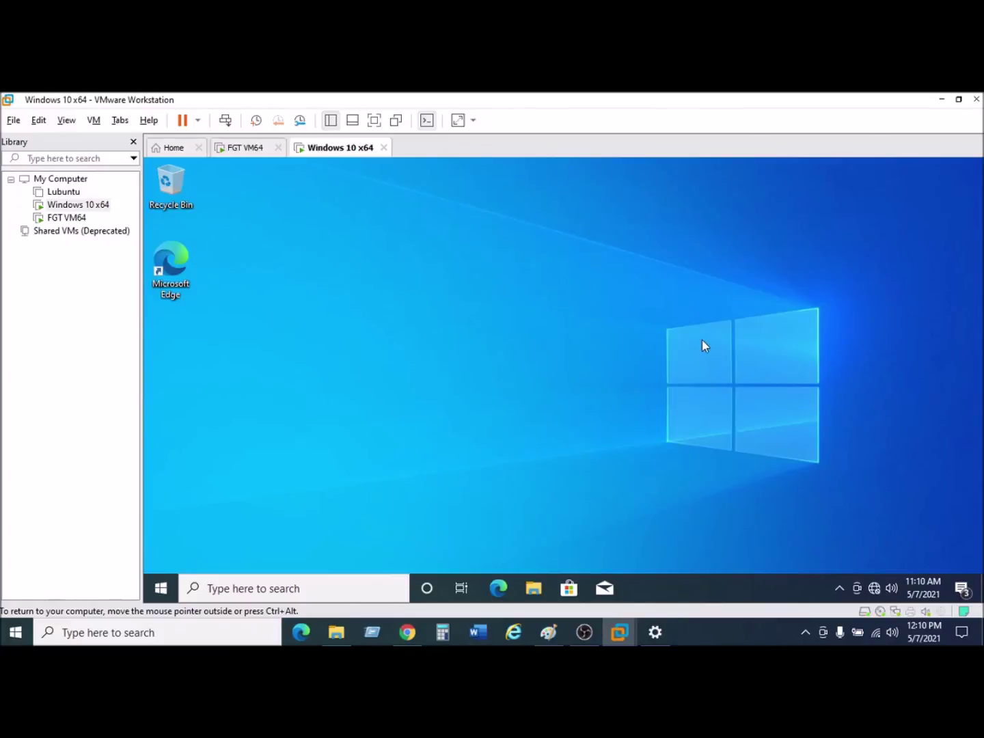
# Open the VM's Network Connections list from Network & Internet settings' Ethernet page.
pyautogui.rightClick(875, 590)
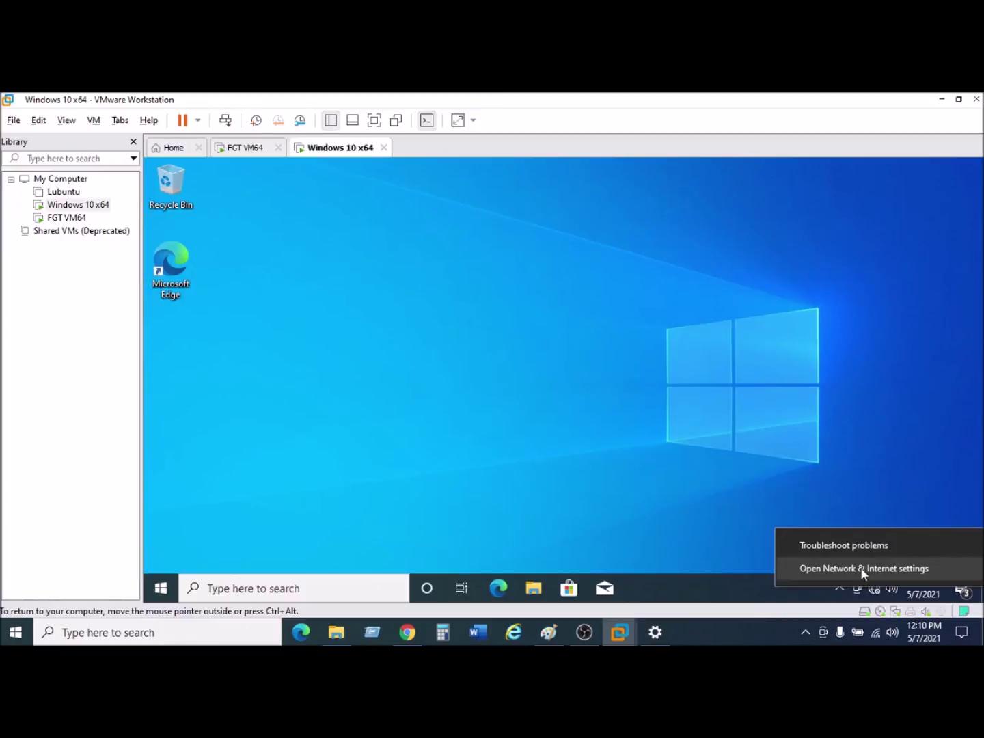
pyautogui.click(860, 567)
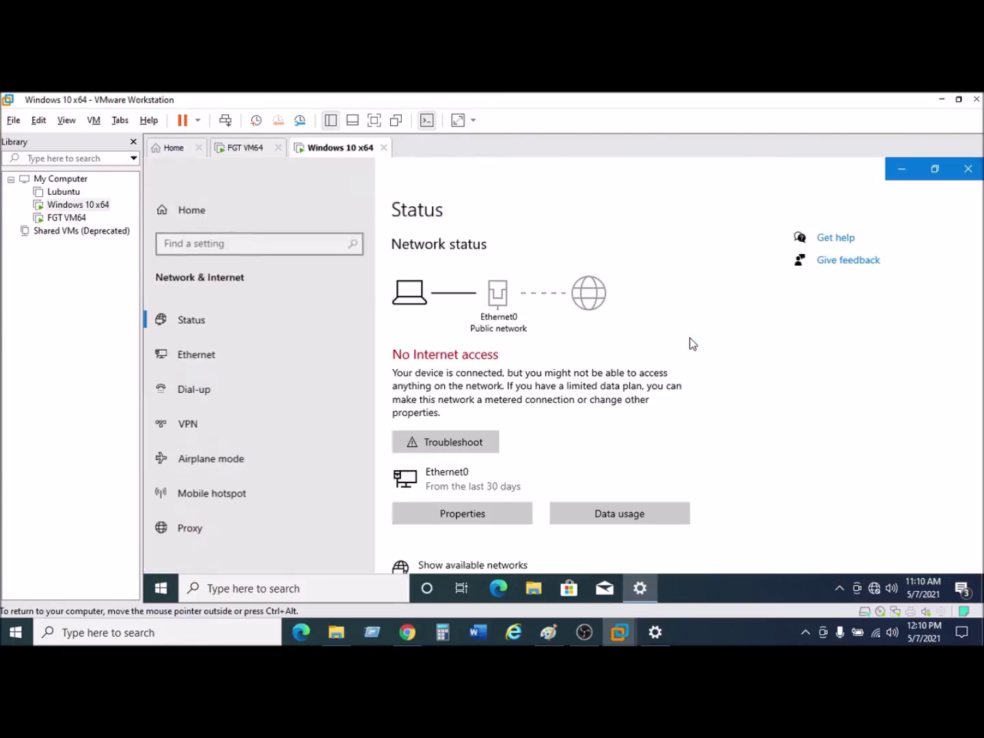
pyautogui.click(208, 360)
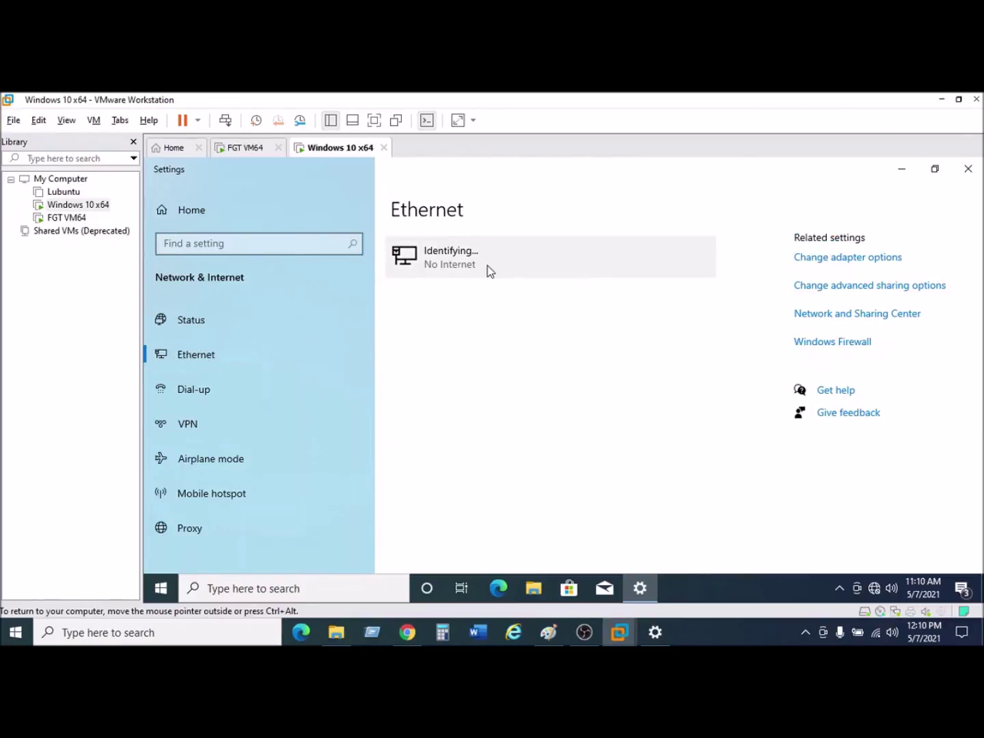
pyautogui.click(858, 258)
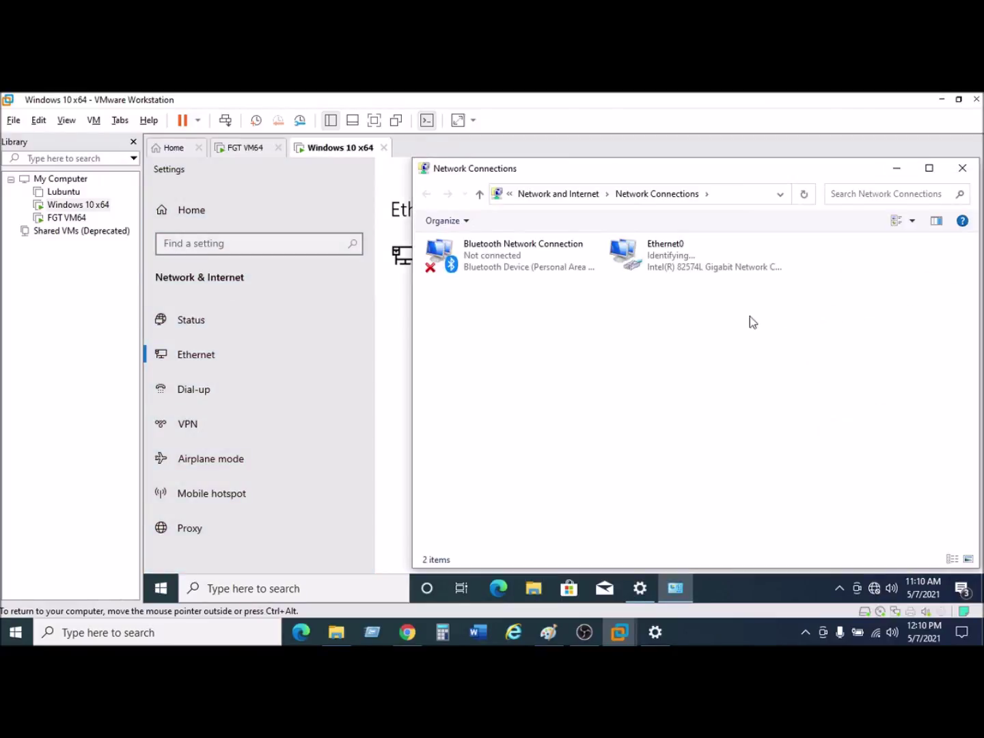
# Review Ethernet0's status details, then bring up its adapter Properties.
pyautogui.click(686, 260)
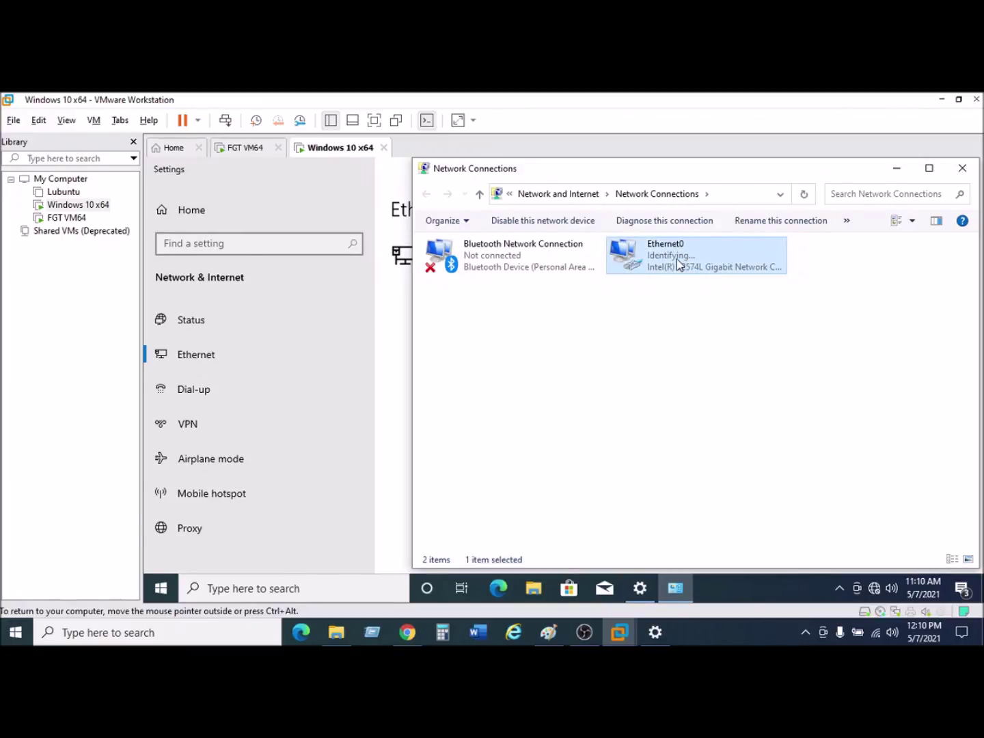
pyautogui.rightClick(678, 263)
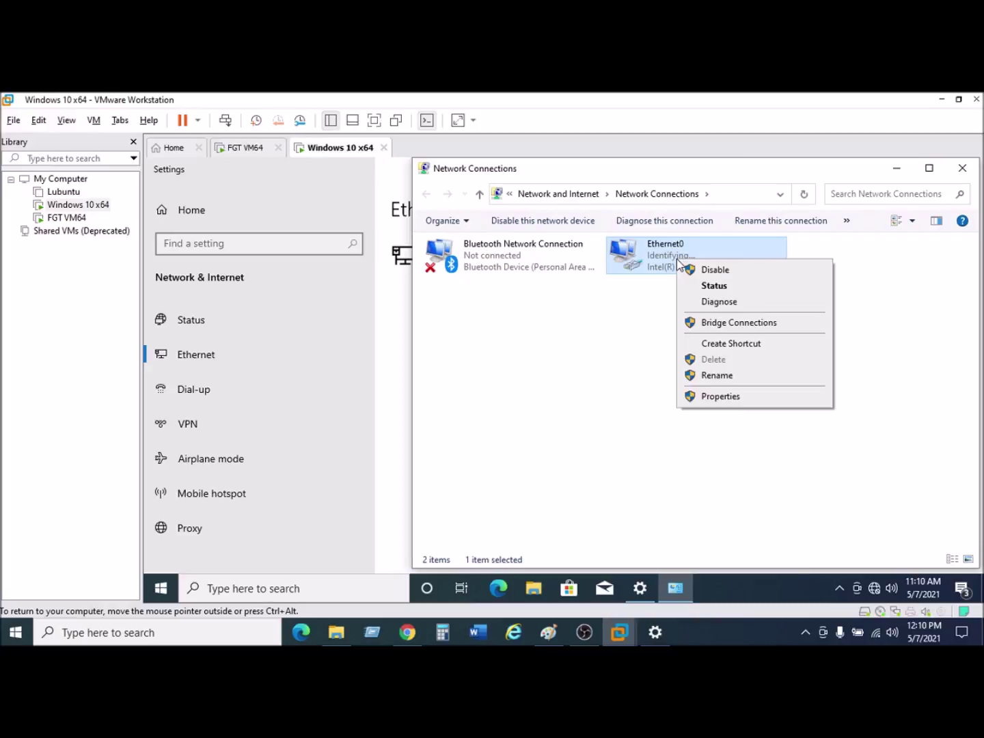
pyautogui.click(716, 287)
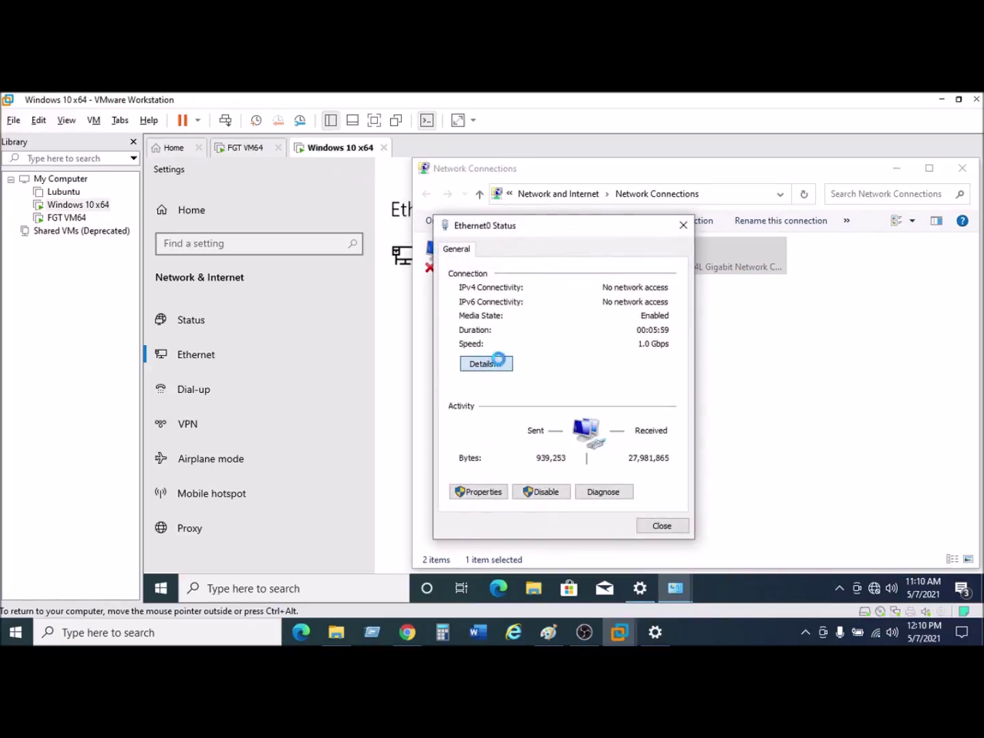
pyautogui.click(501, 362)
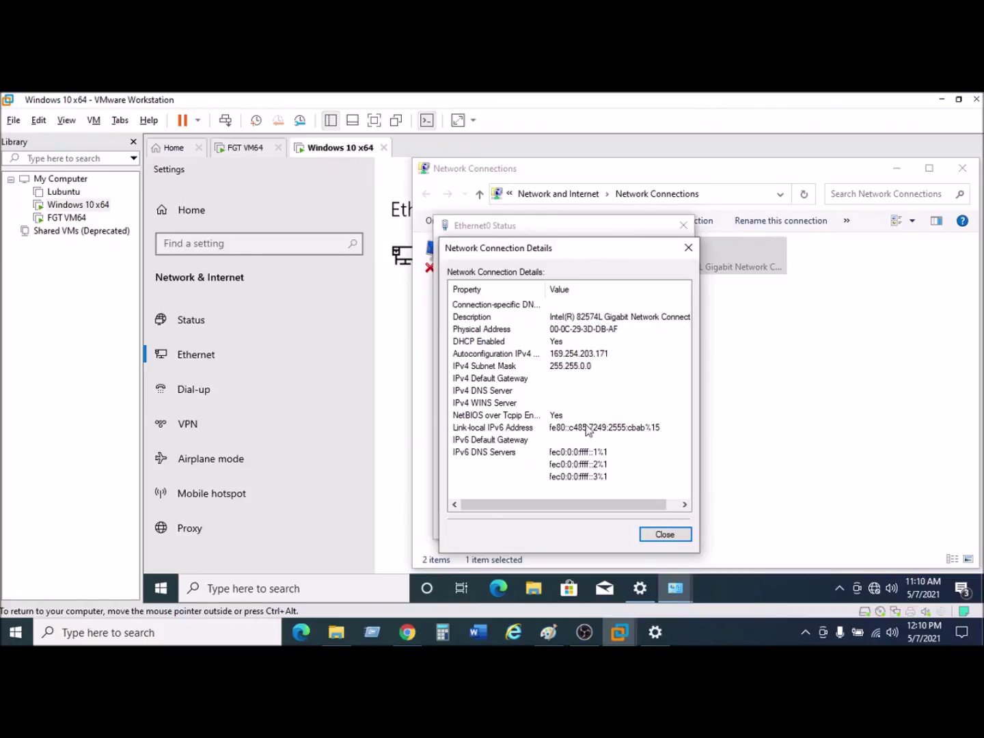
pyautogui.click(688, 247)
pyautogui.click(683, 225)
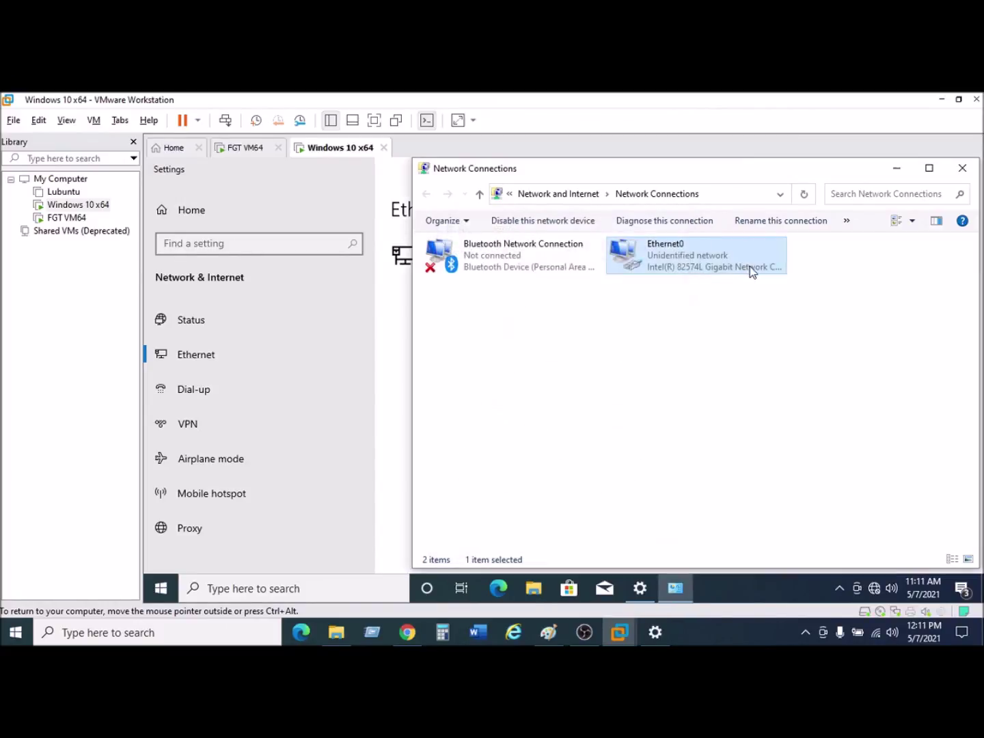
pyautogui.rightClick(711, 260)
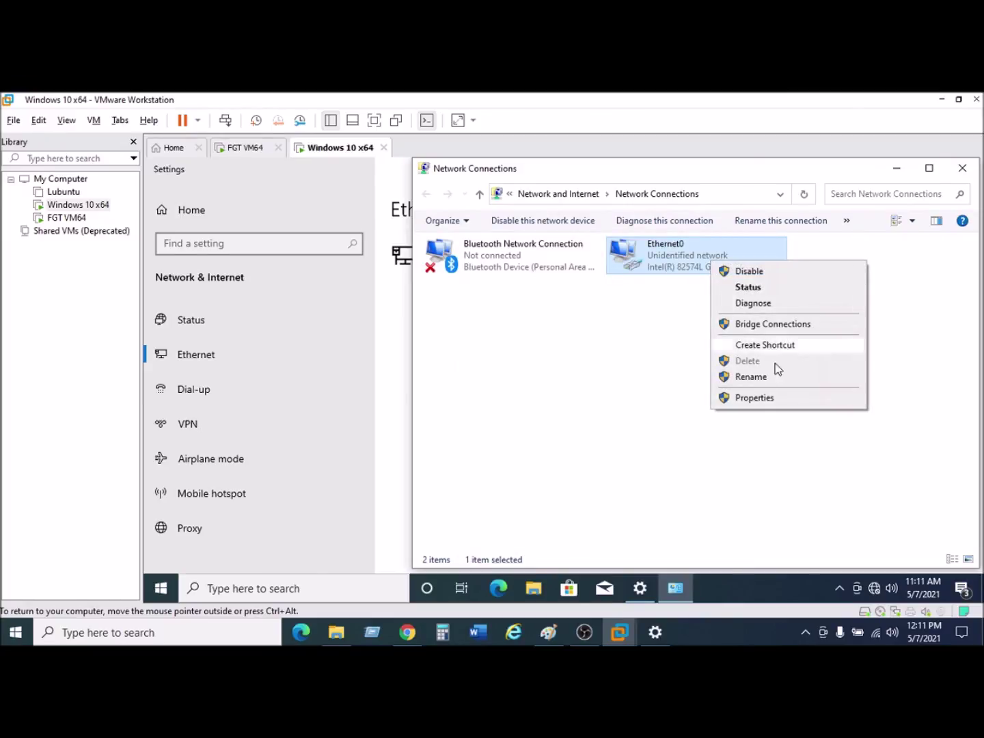
pyautogui.click(755, 398)
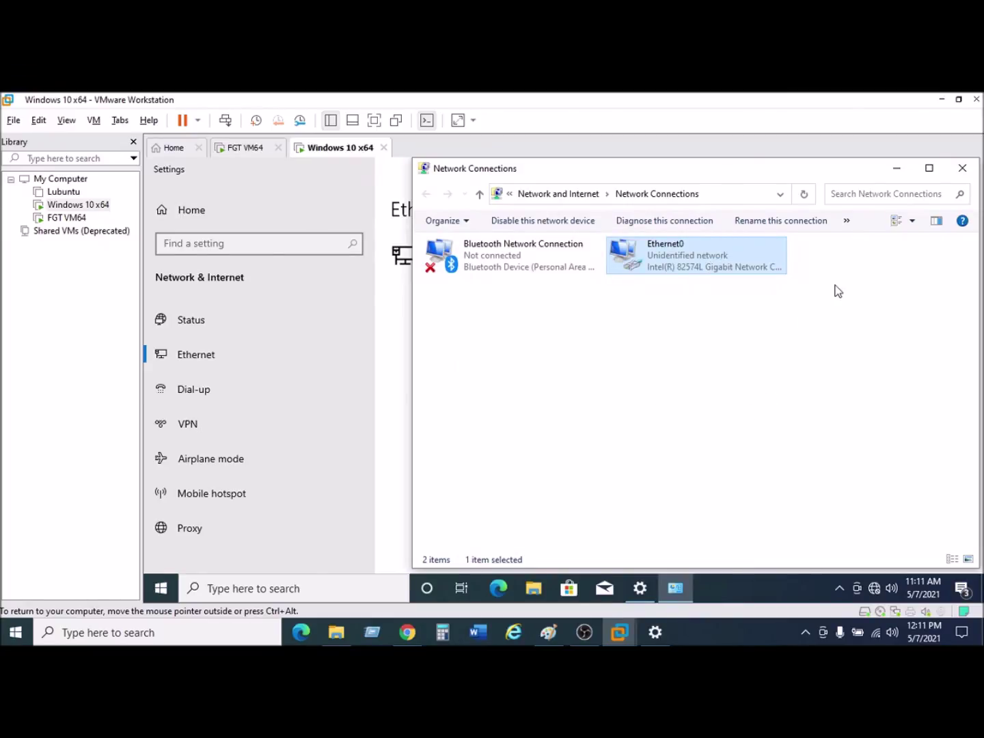
# Switch Ethernet0's IPv4 to a manual address and enter IP 192.168.10.3.
pyautogui.click(581, 387)
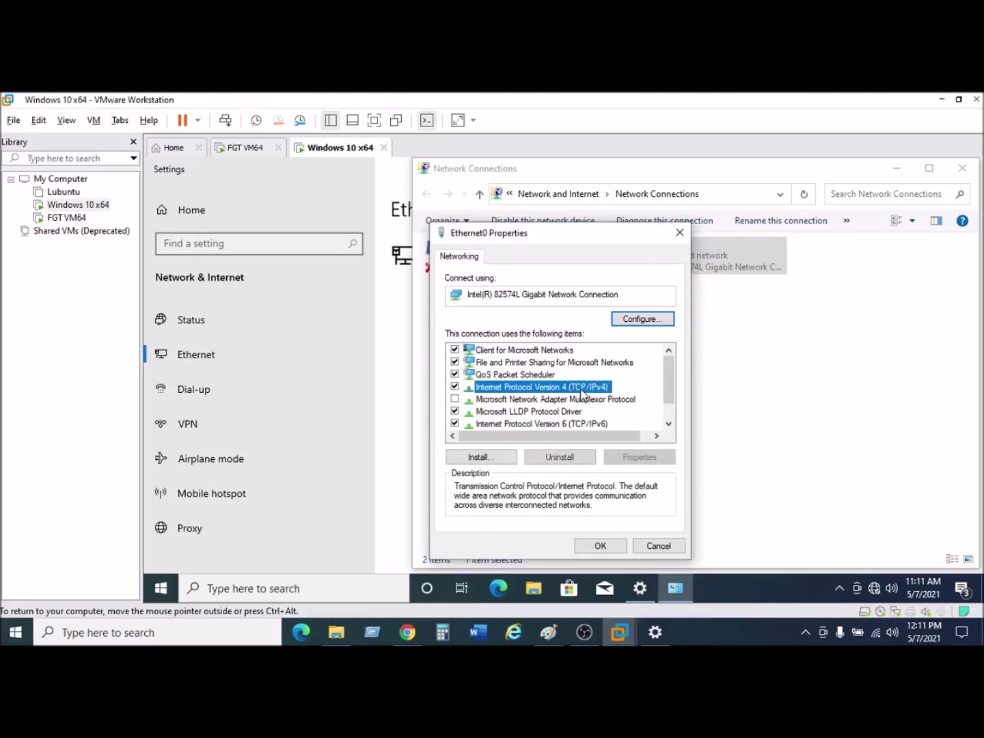
pyautogui.click(637, 456)
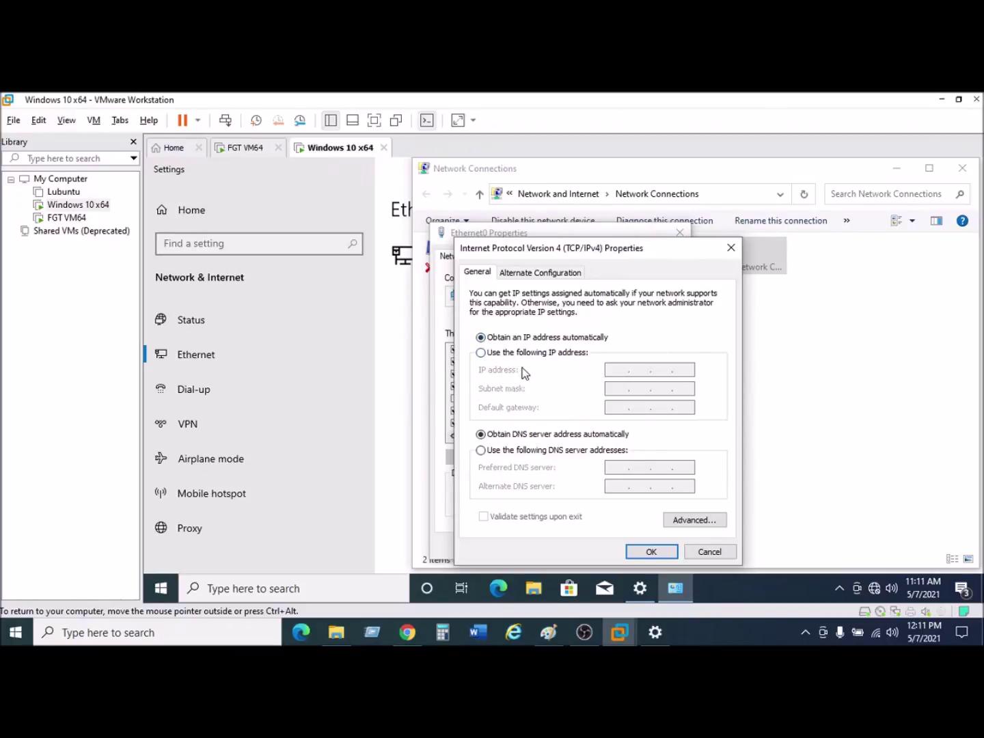
pyautogui.click(481, 353)
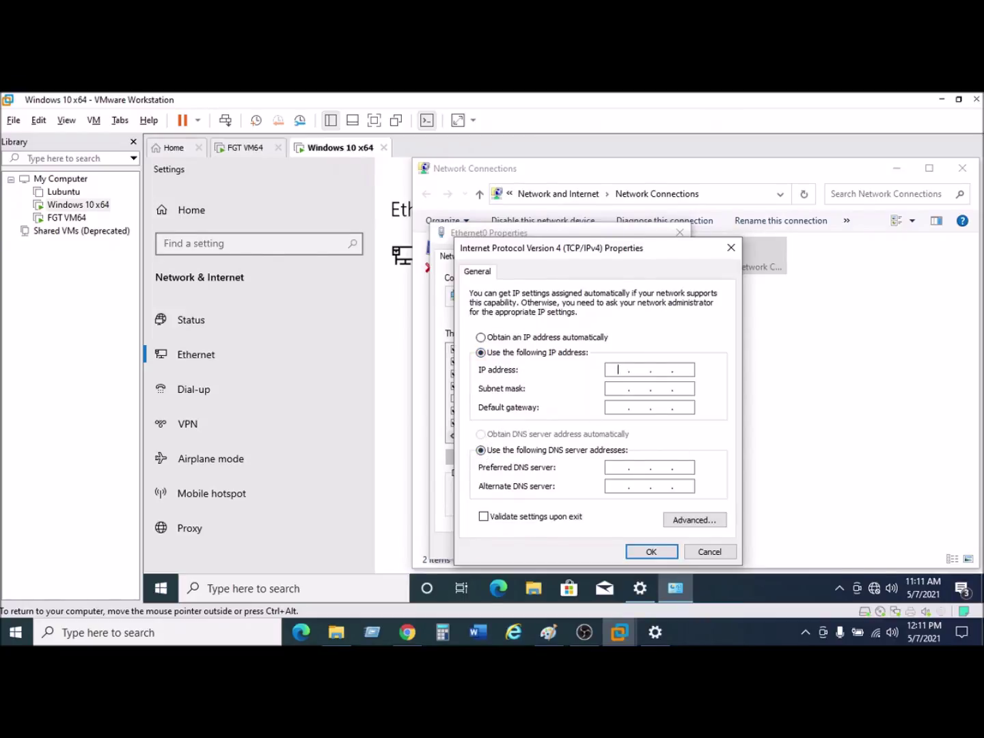
pyautogui.write('9')
pyautogui.press('BackSpace')
pyautogui.write('192.168.10.3')
# Fill in gateway and DNS 192.168.10.1 with alternate DNS 8.8.8.8, and confirm.
pyautogui.click(547, 634)
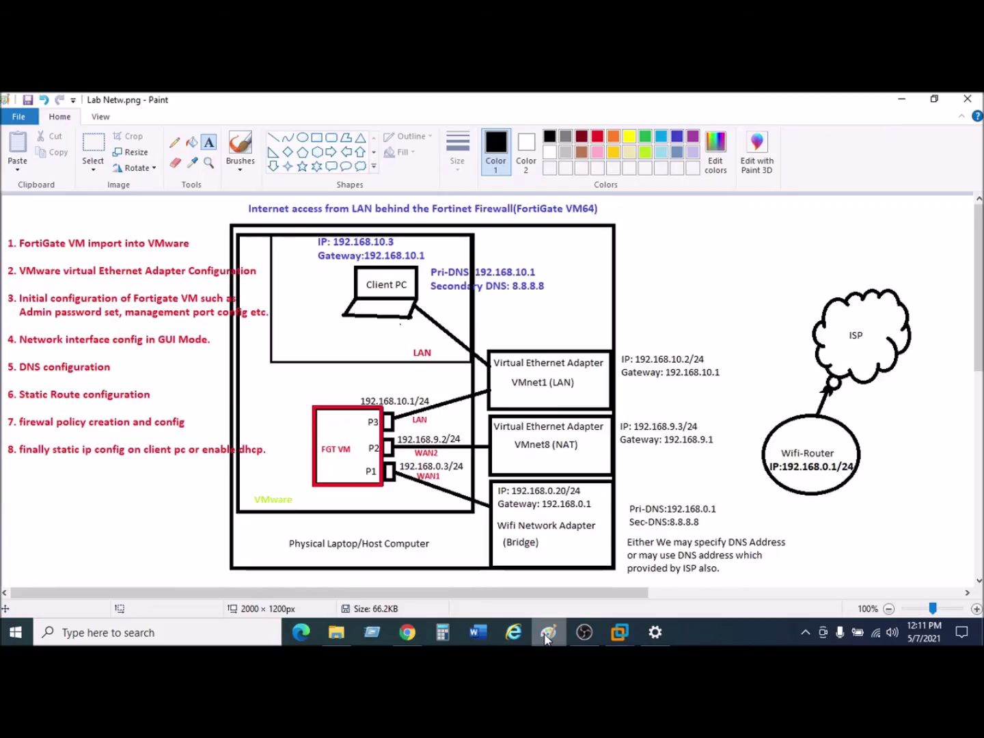
pyautogui.click(547, 634)
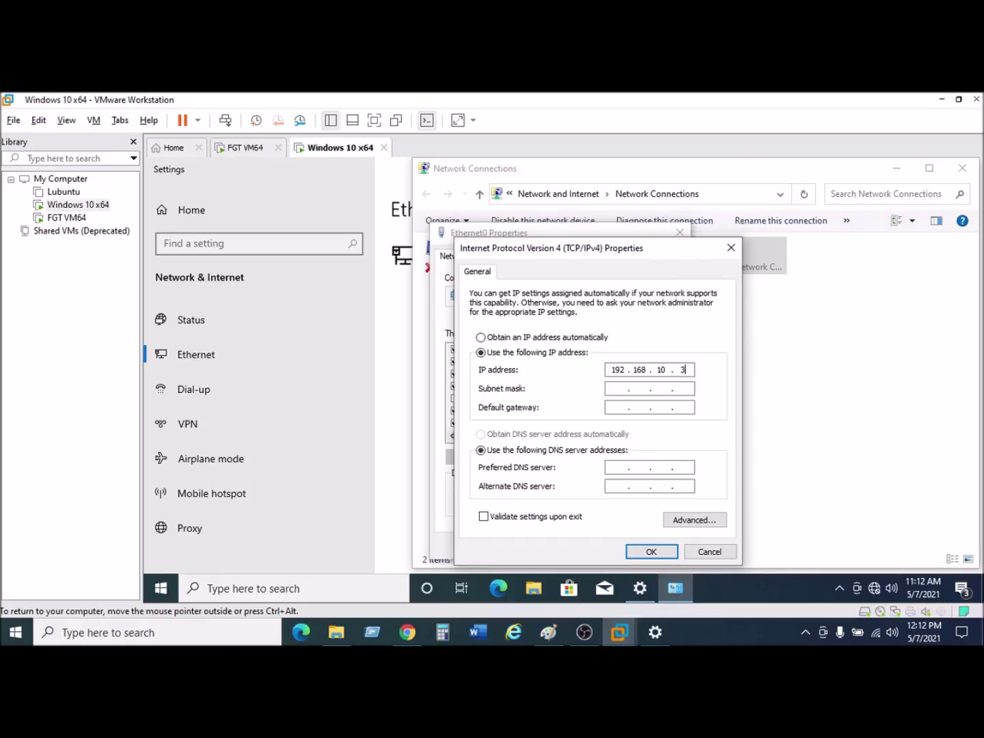
pyautogui.click(615, 388)
pyautogui.write('192 . 168 . 10 . 1')
pyautogui.click(617, 467)
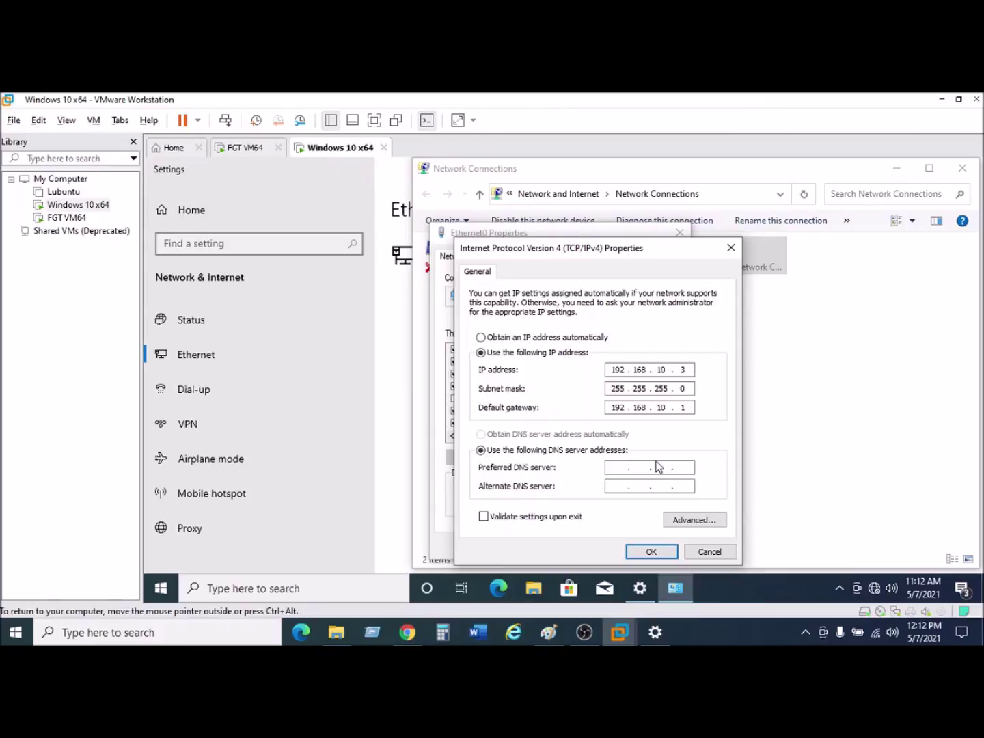
pyautogui.write('192 . 168 . 10 . 1')
pyautogui.click(648, 552)
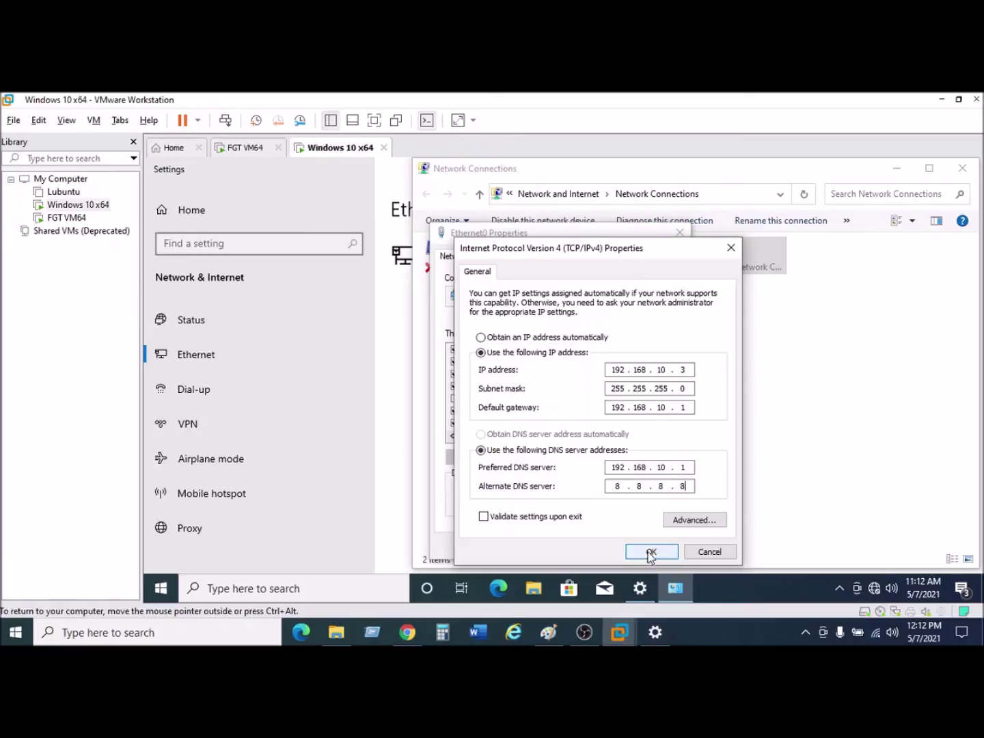
pyautogui.click(651, 552)
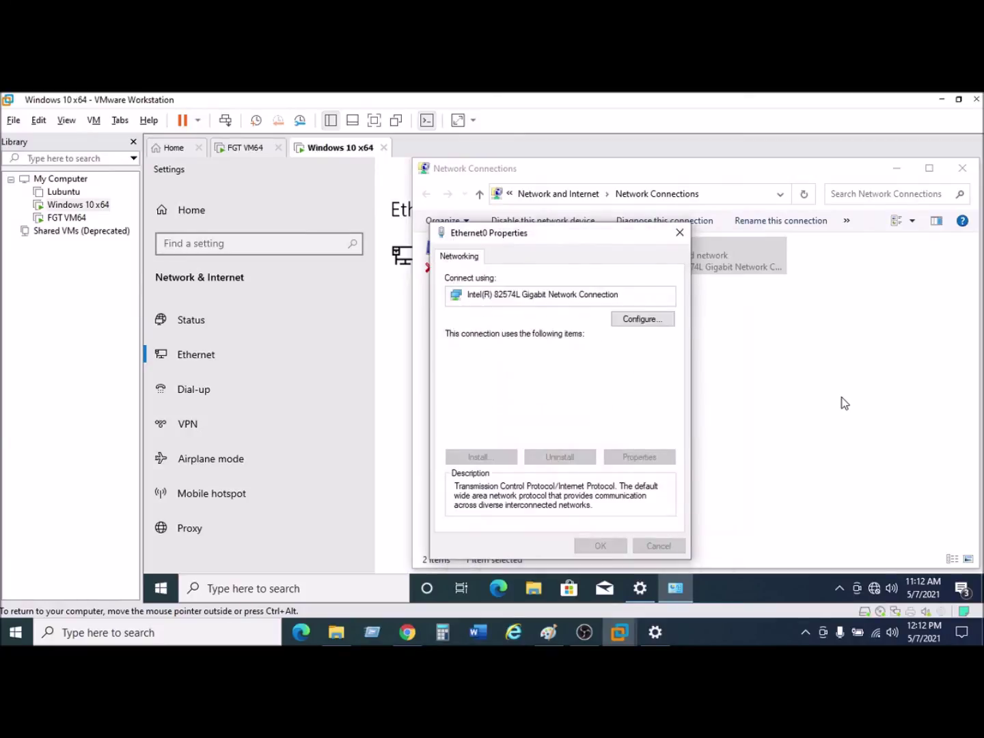
# Verify Ethernet0's details show static 192.168.10.3, then close all network windows to the desktop.
pyautogui.click(601, 548)
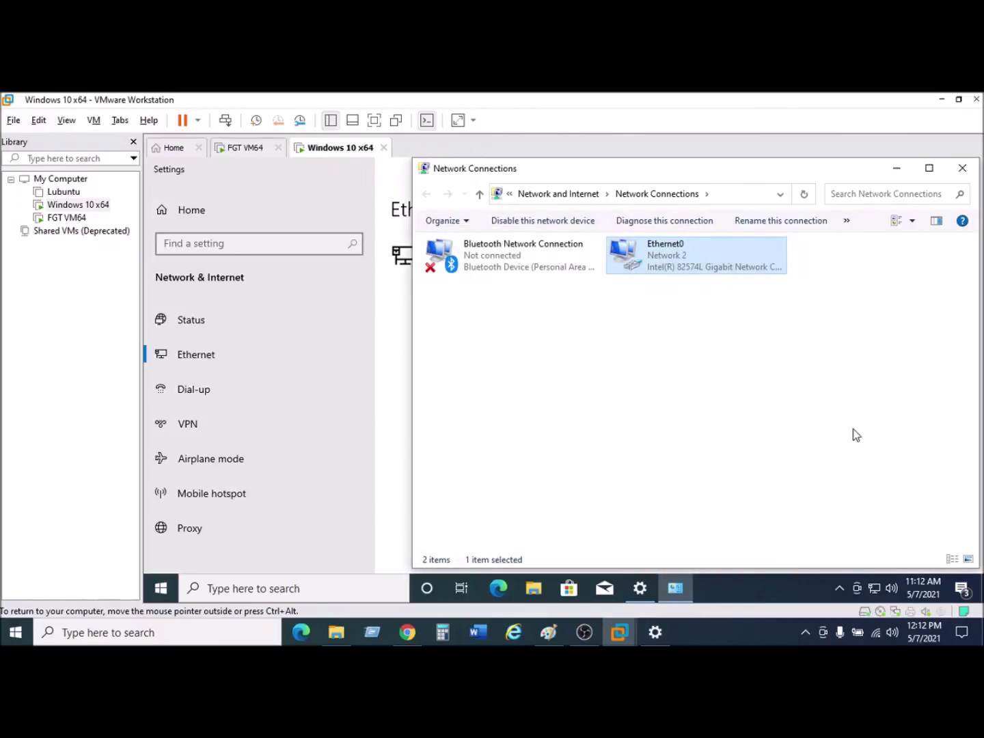
pyautogui.moveTo(875, 596)
pyautogui.rightClick(713, 264)
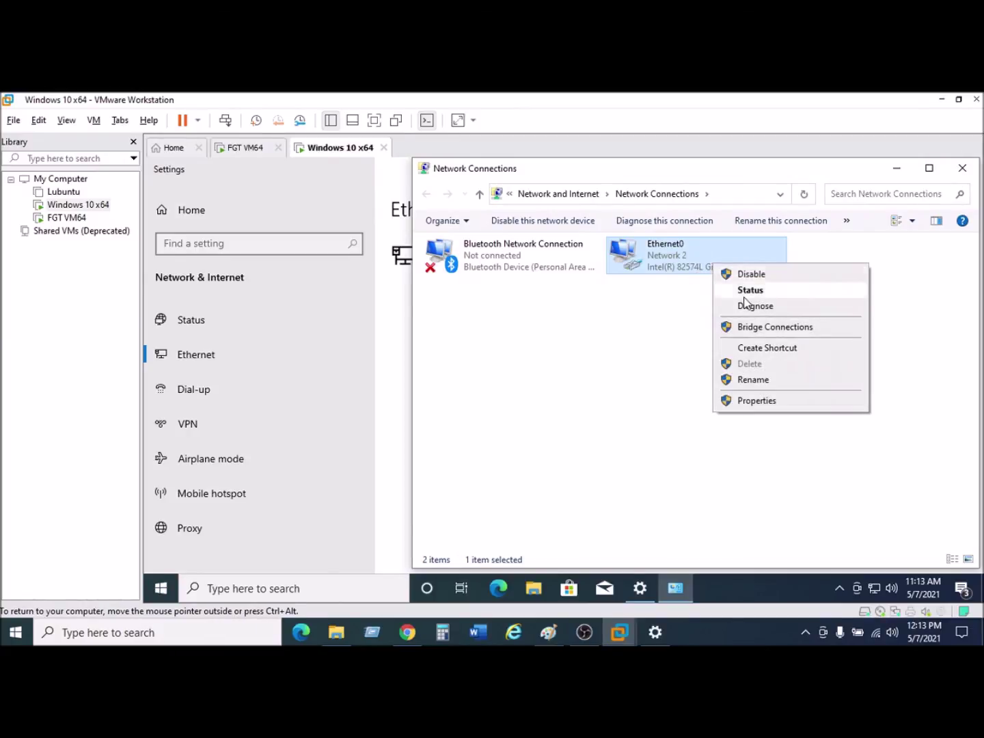
pyautogui.click(750, 289)
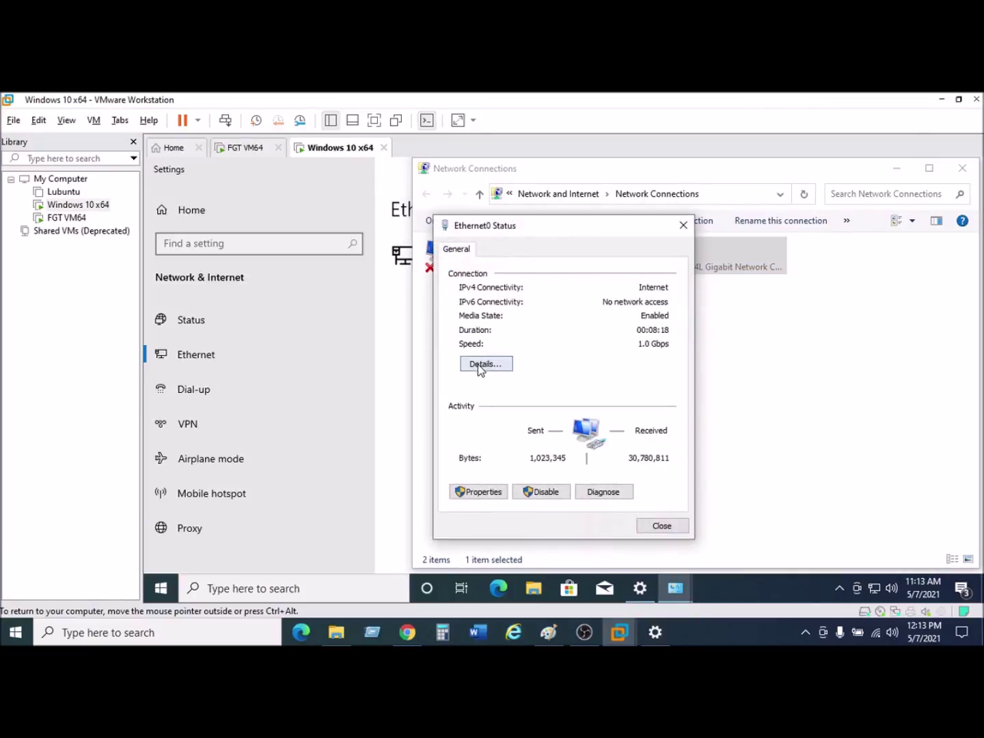
pyautogui.click(482, 366)
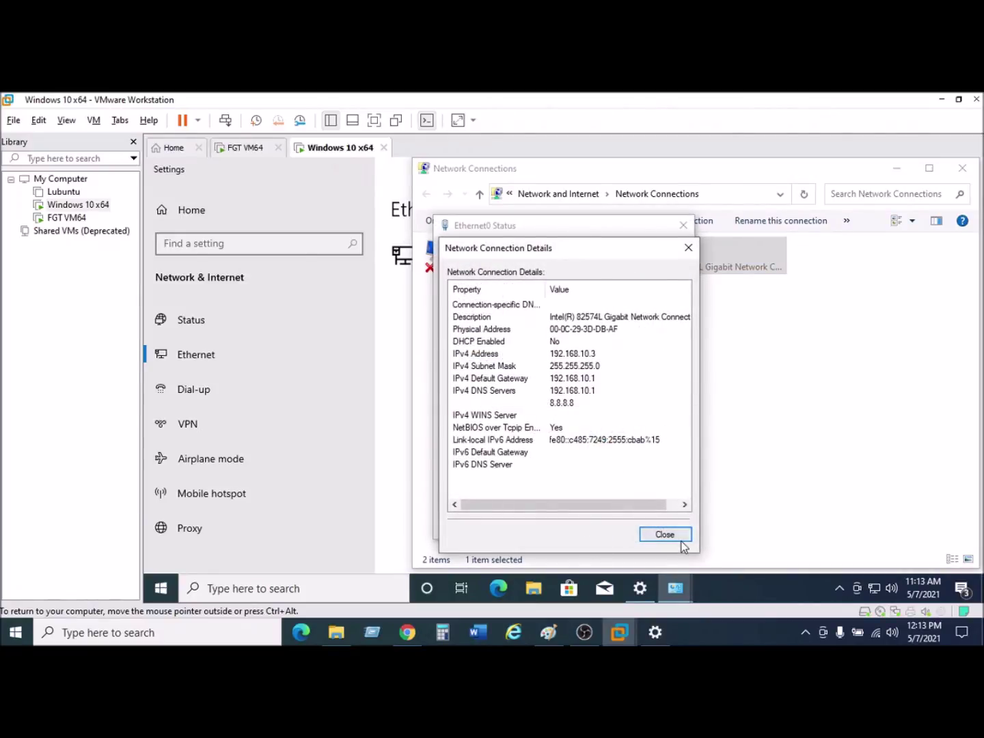
pyautogui.click(685, 248)
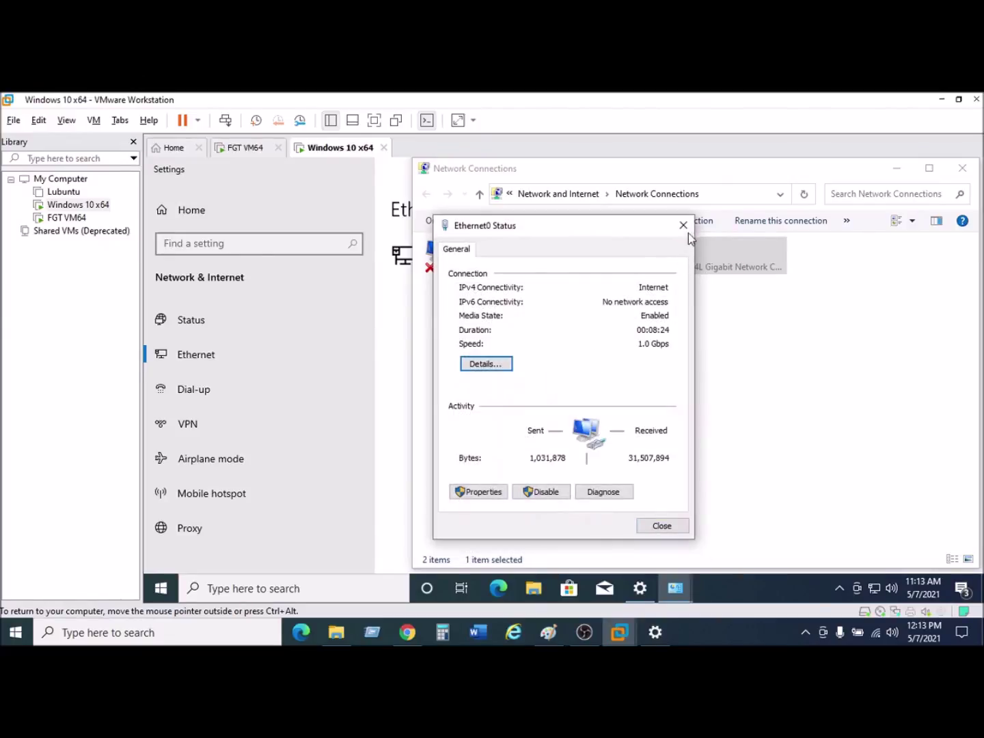
pyautogui.click(683, 226)
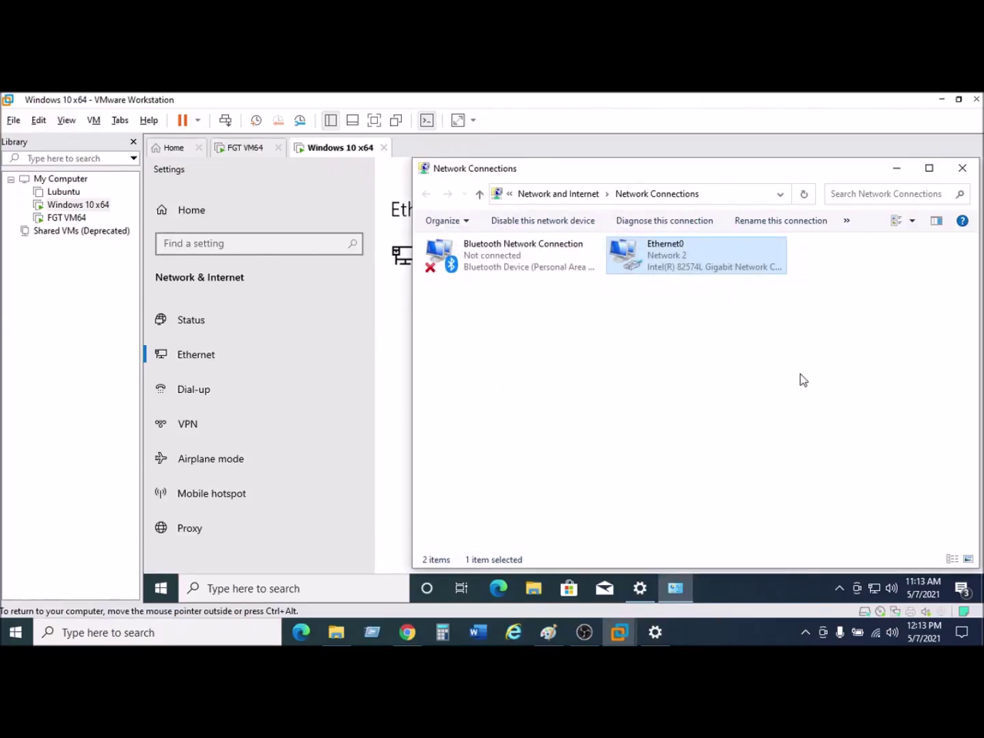
pyautogui.click(962, 168)
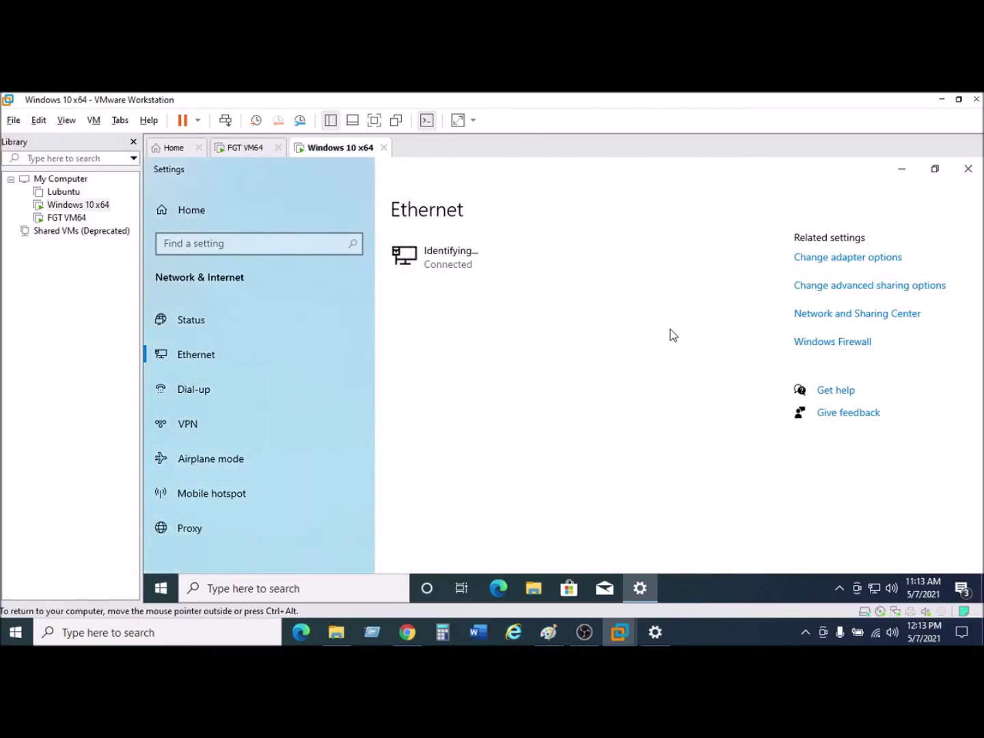
pyautogui.click(967, 168)
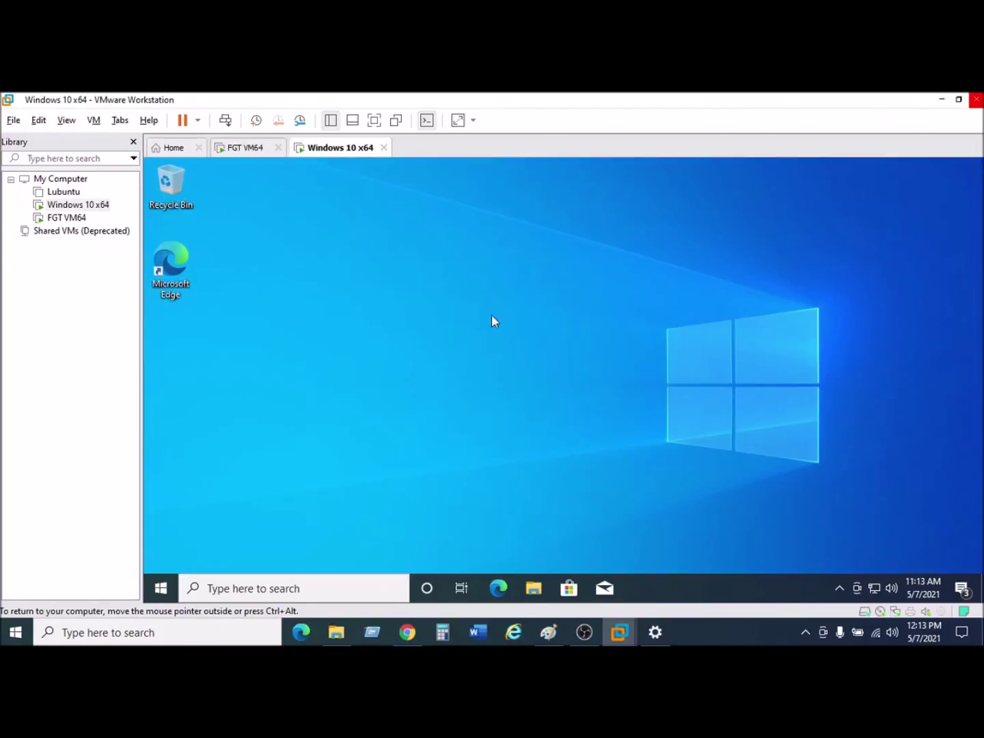
# In Edge, search 'goolgle' and open the Google result in a new tab.
pyautogui.click(502, 587)
pyautogui.write('goolgle')
pyautogui.press('Return')
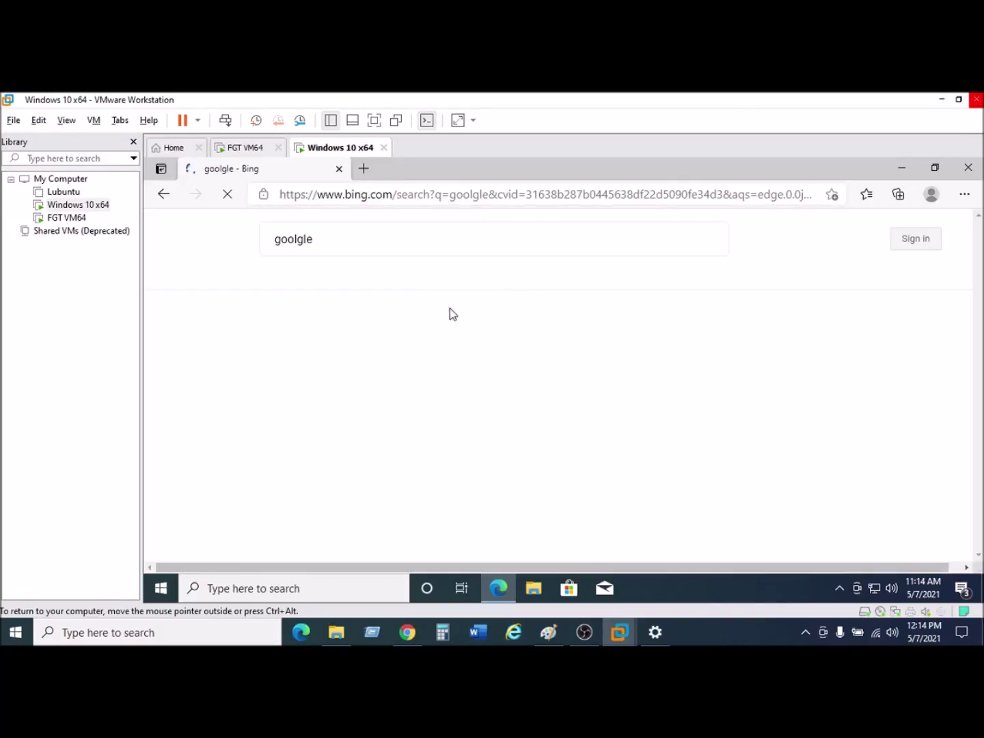
pyautogui.click(296, 446)
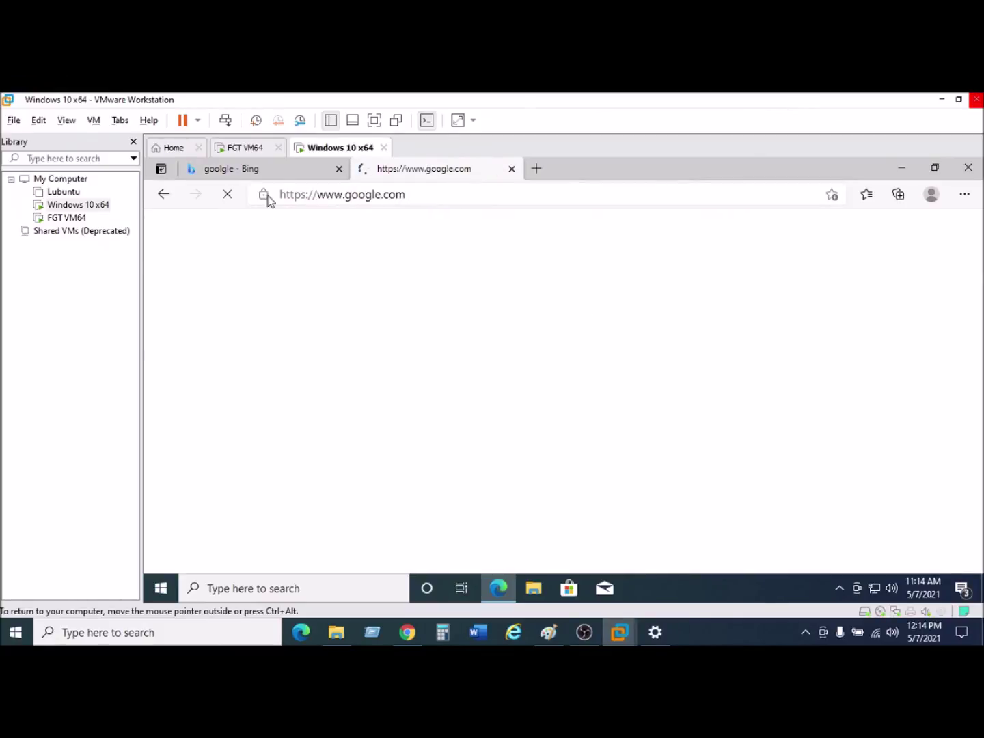
# Load youtube.com in the first tab and compare it with the Google tab.
pyautogui.hotkey('ctrl', 'shift', 'Tab')
pyautogui.click(345, 200)
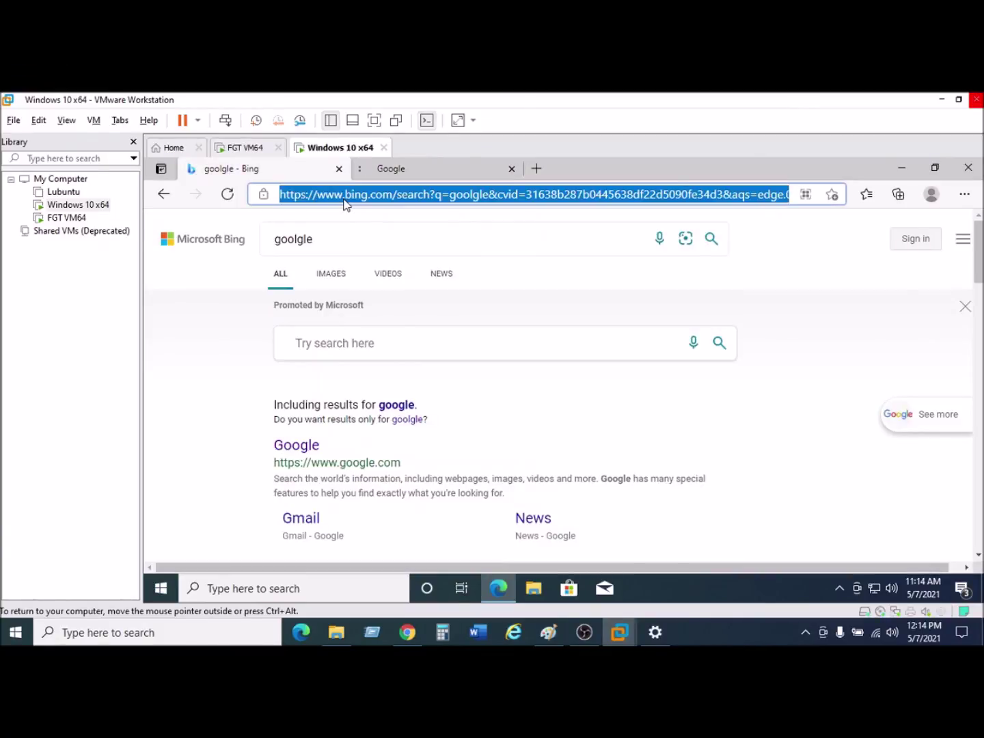
pyautogui.write('yo')
pyautogui.press('Return')
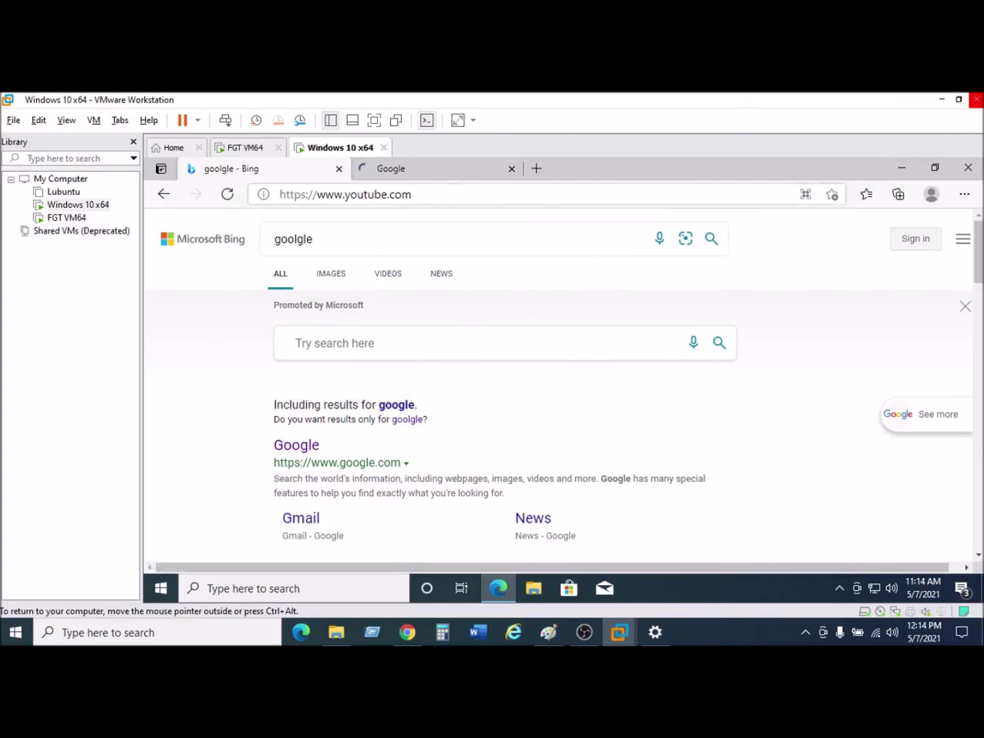
pyautogui.click(437, 171)
pyautogui.click(232, 169)
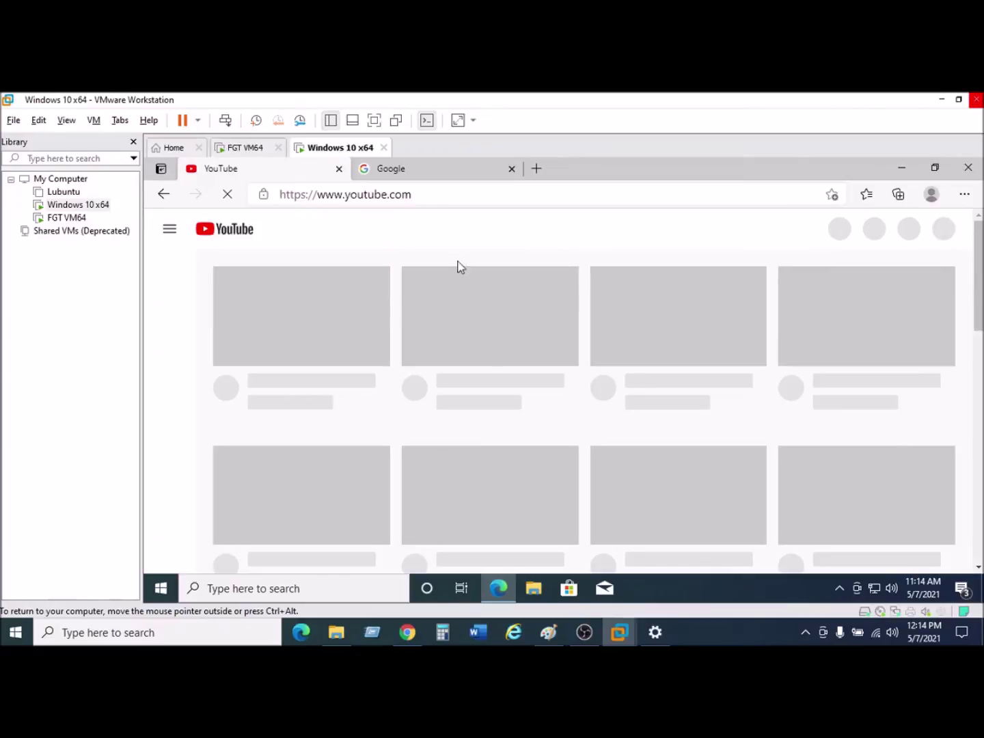
pyautogui.click(442, 172)
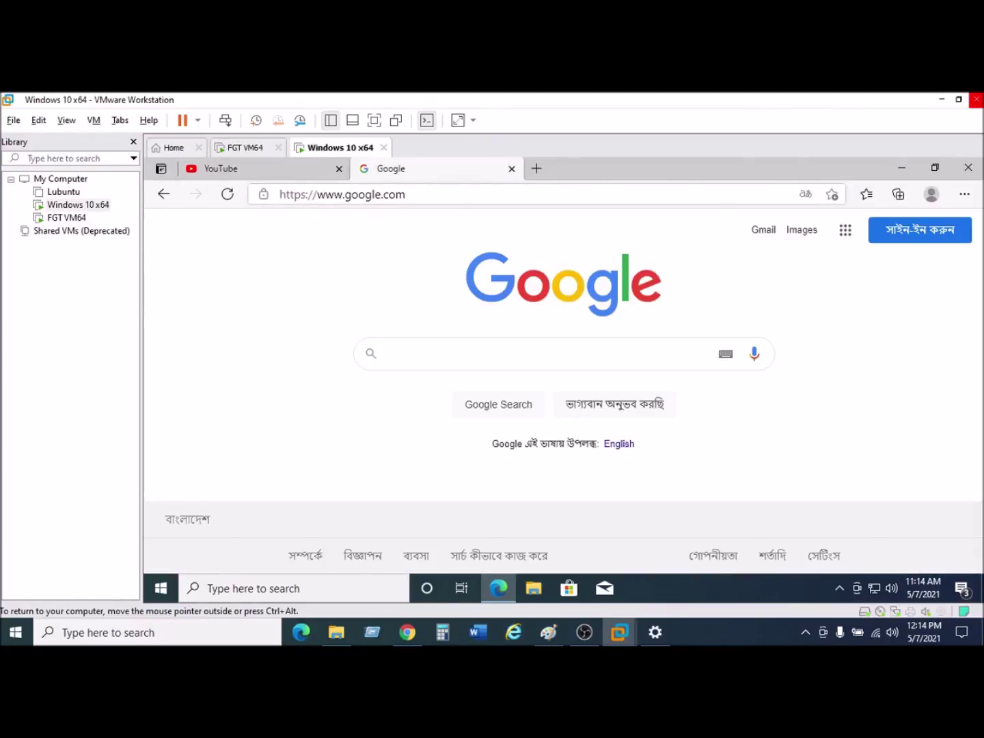
pyautogui.click(309, 176)
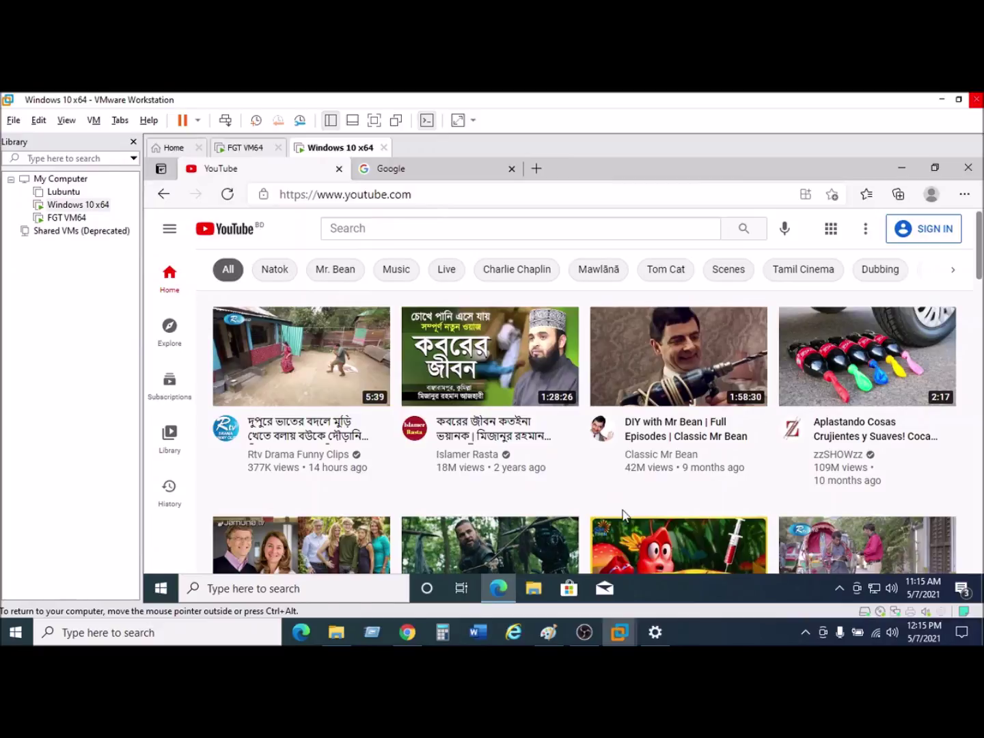
# Log back in to the FortiGate GUI in Chrome with the admin username and password.
pyautogui.click(408, 632)
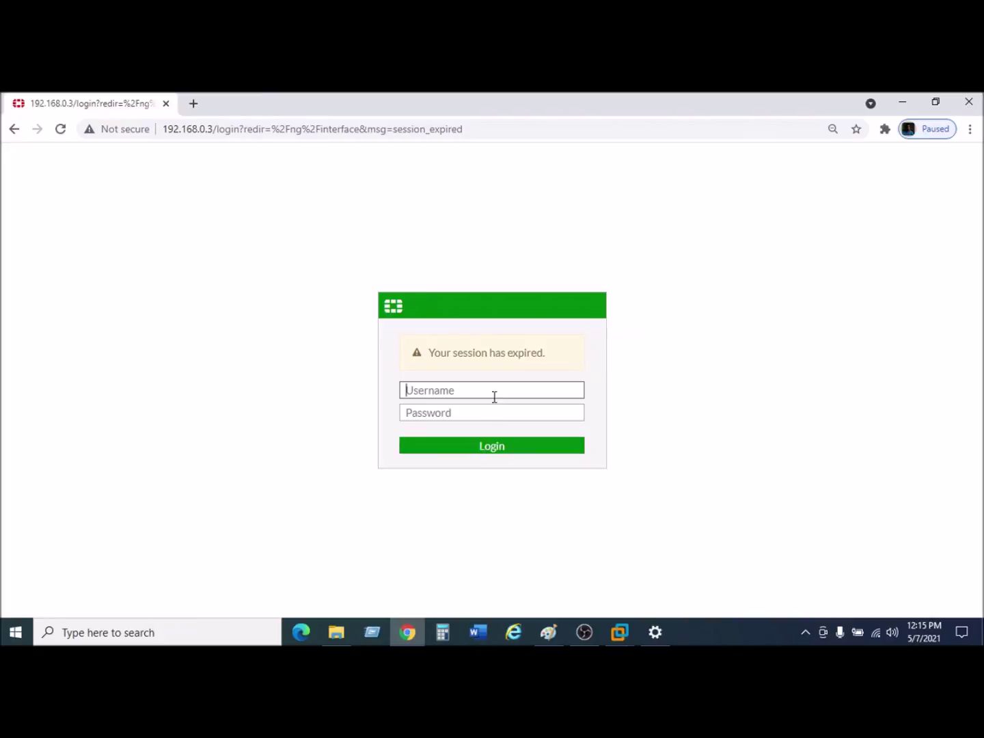
pyautogui.write('admin')
pyautogui.press('Tab')
pyautogui.write('ad')
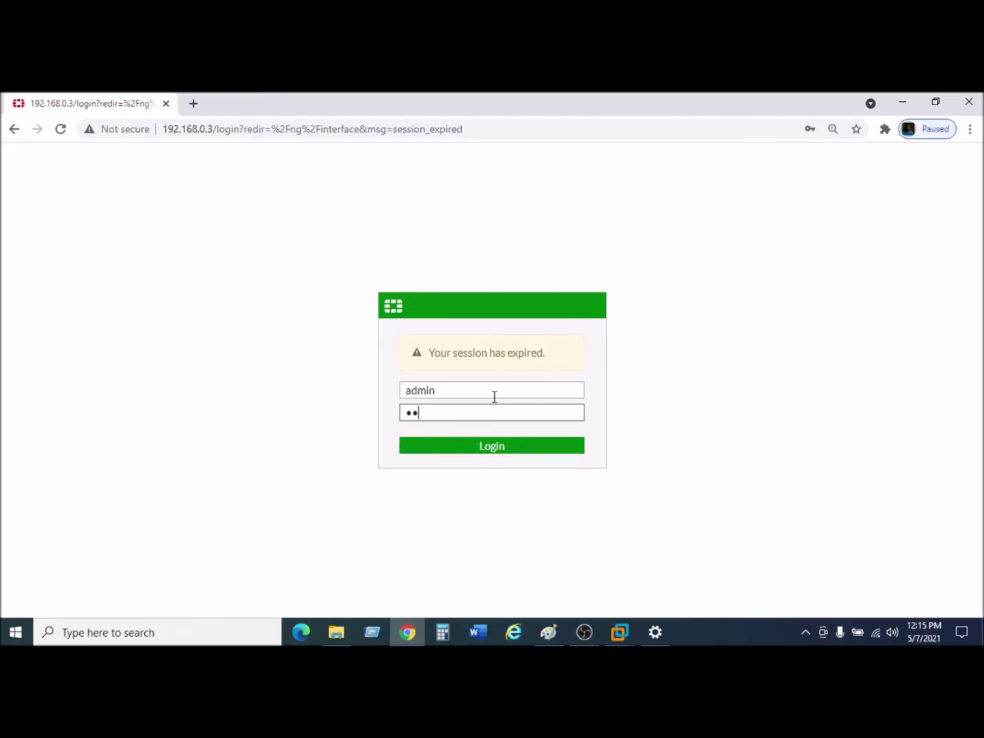
pyautogui.press('Return')
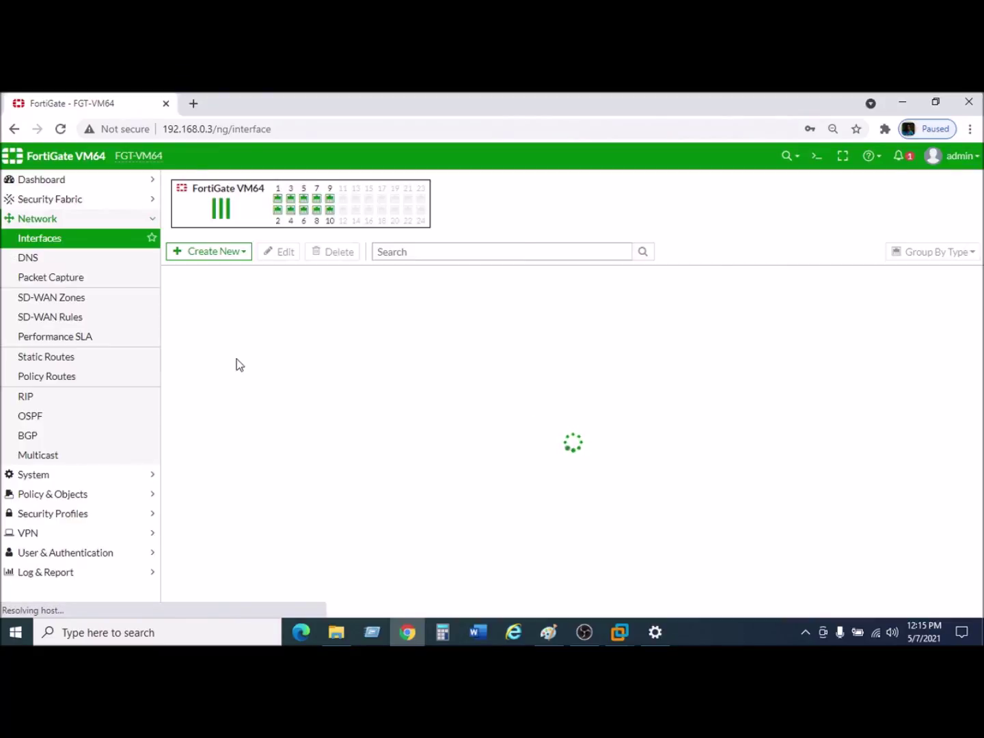
# Review the static default routes via 192.168.0.1 (WAN1) and 192.168.9.1 (WAN2).
pyautogui.click(46, 361)
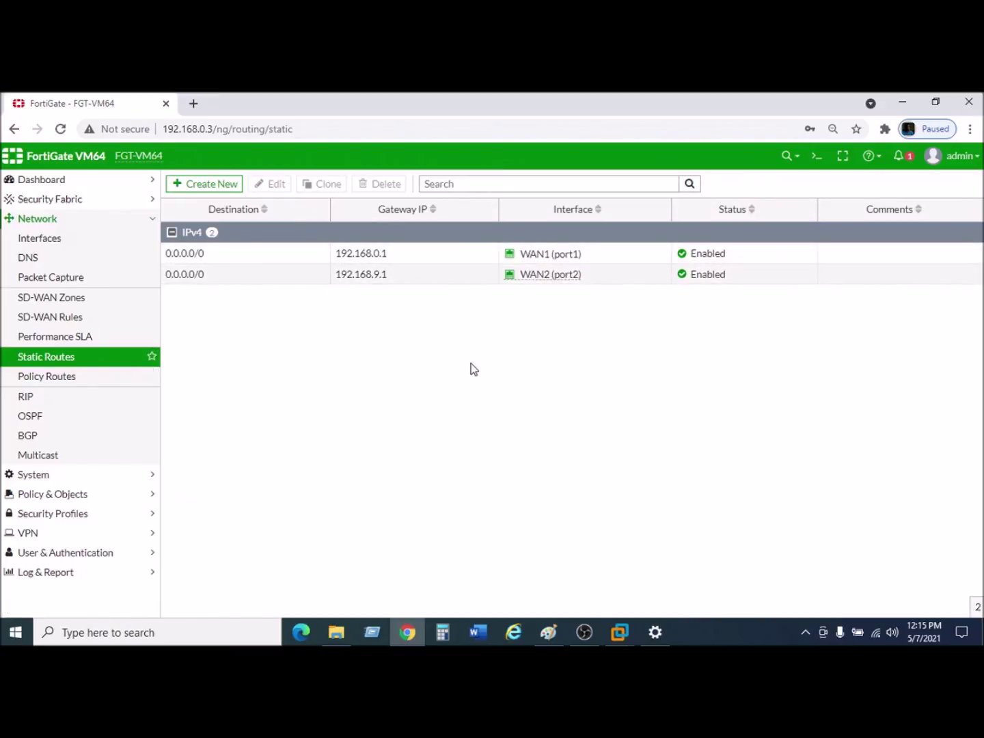
pyautogui.rightClick(423, 258)
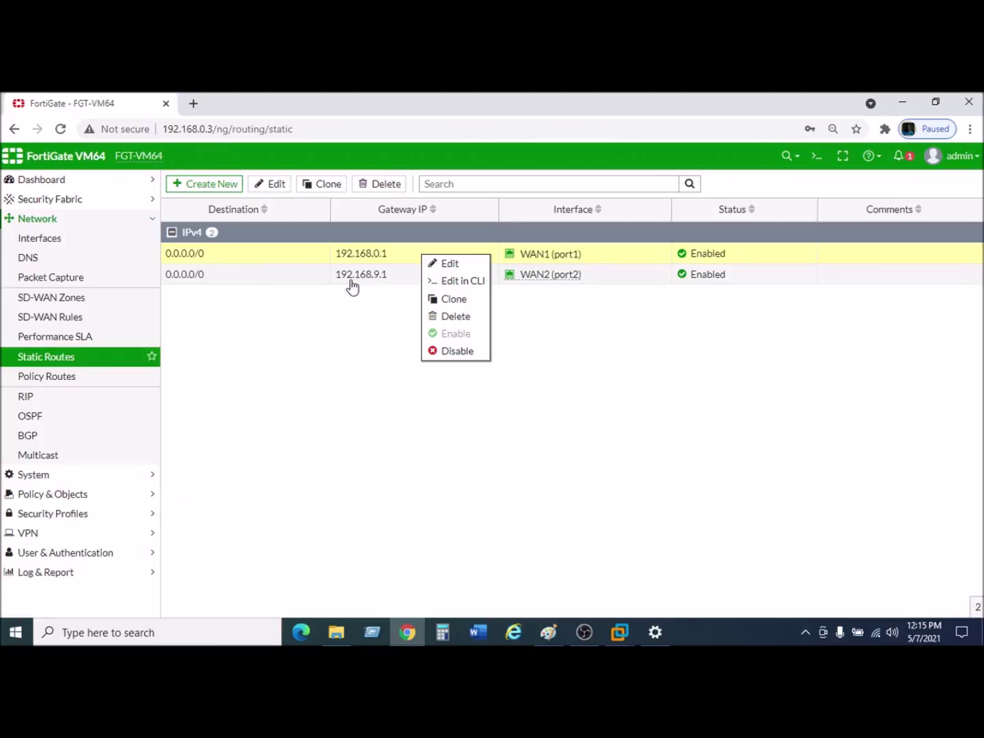
pyautogui.click(395, 280)
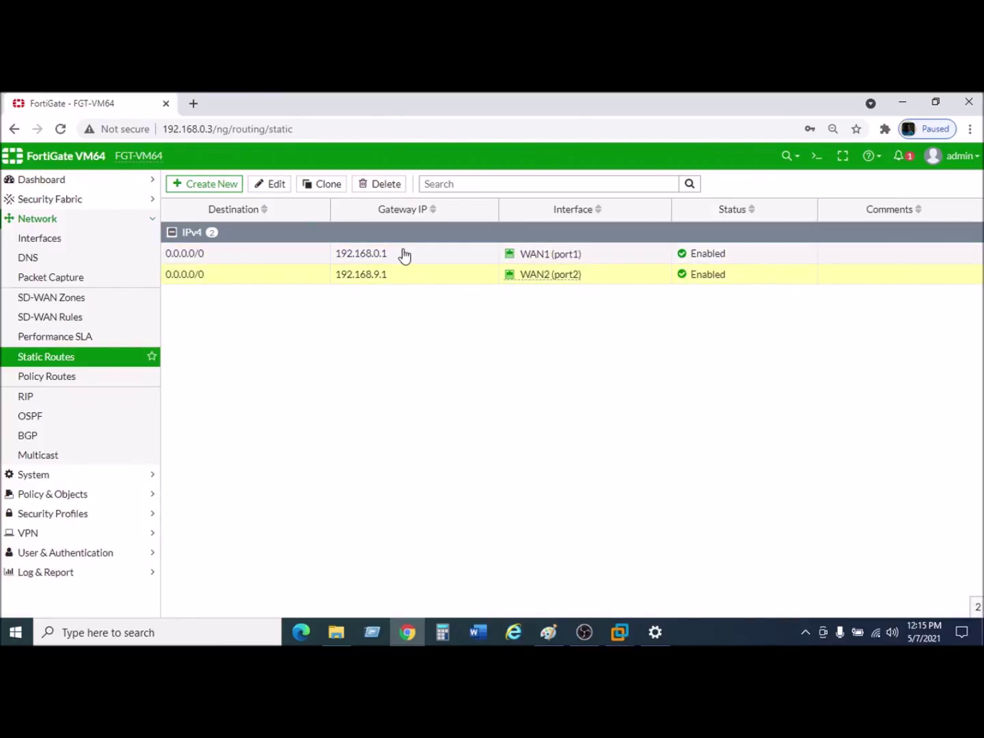
pyautogui.click(406, 257)
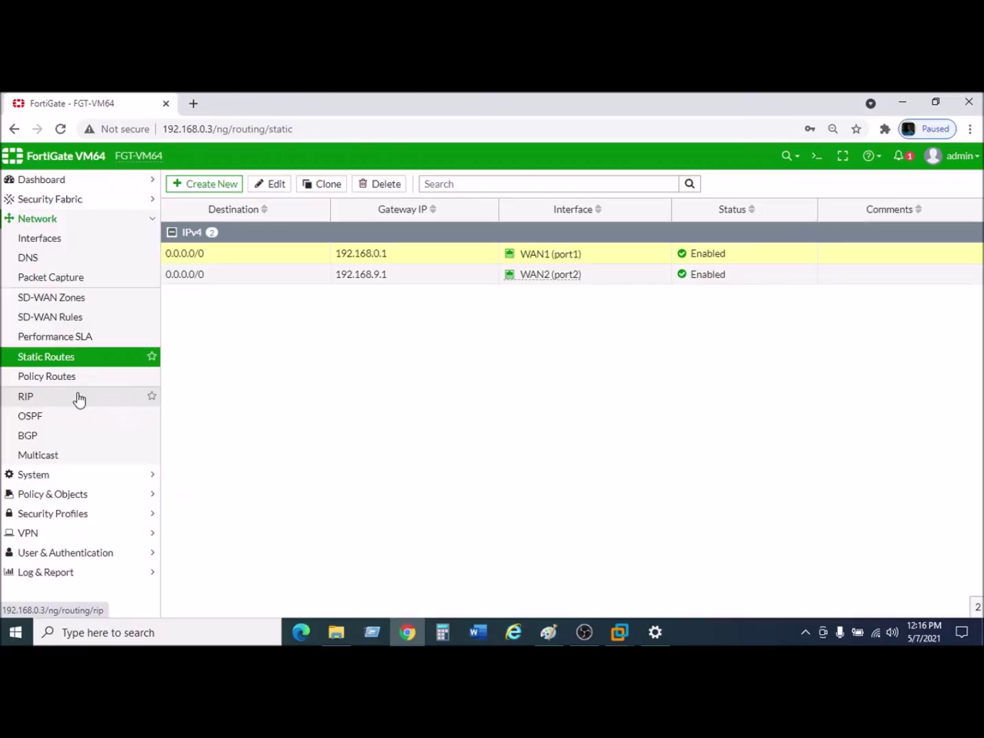
pyautogui.click(55, 494)
# Refresh the Firewall Policy list until Internet Access Policy2 shows 48.73 MB.
pyautogui.click(48, 282)
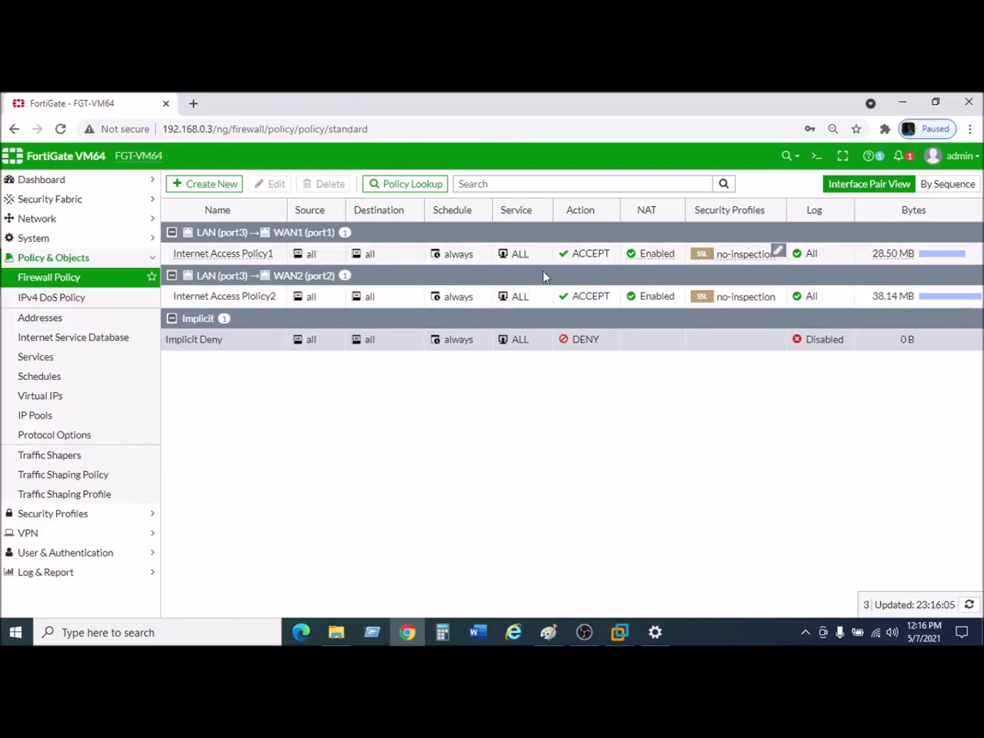
pyautogui.click(60, 129)
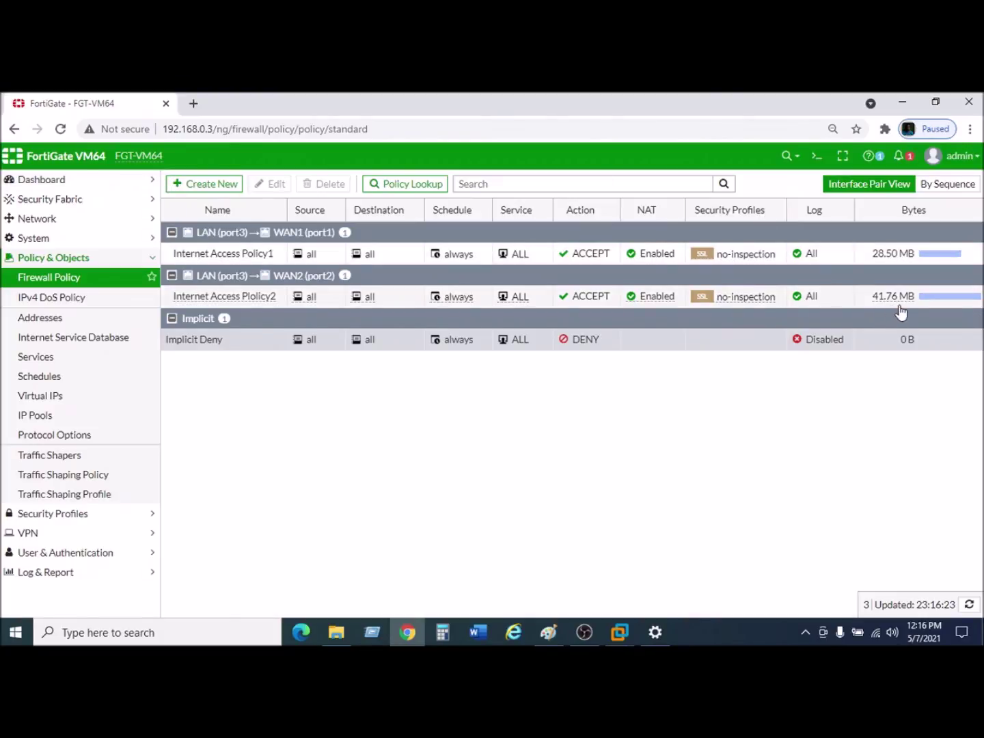
pyautogui.click(61, 129)
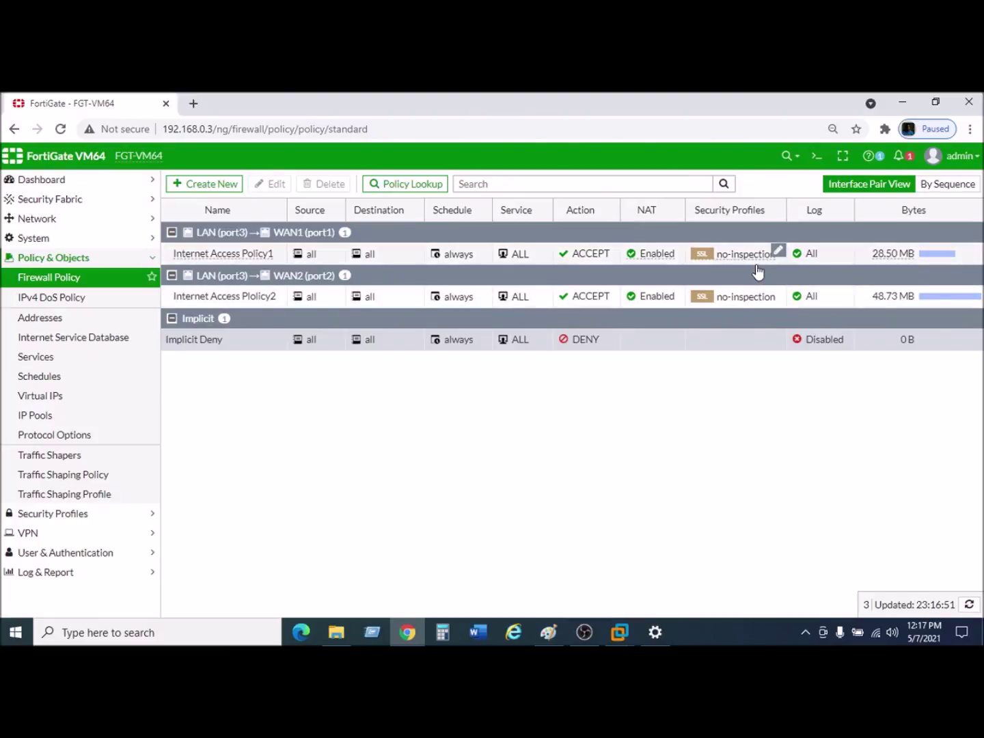
pyautogui.click(649, 340)
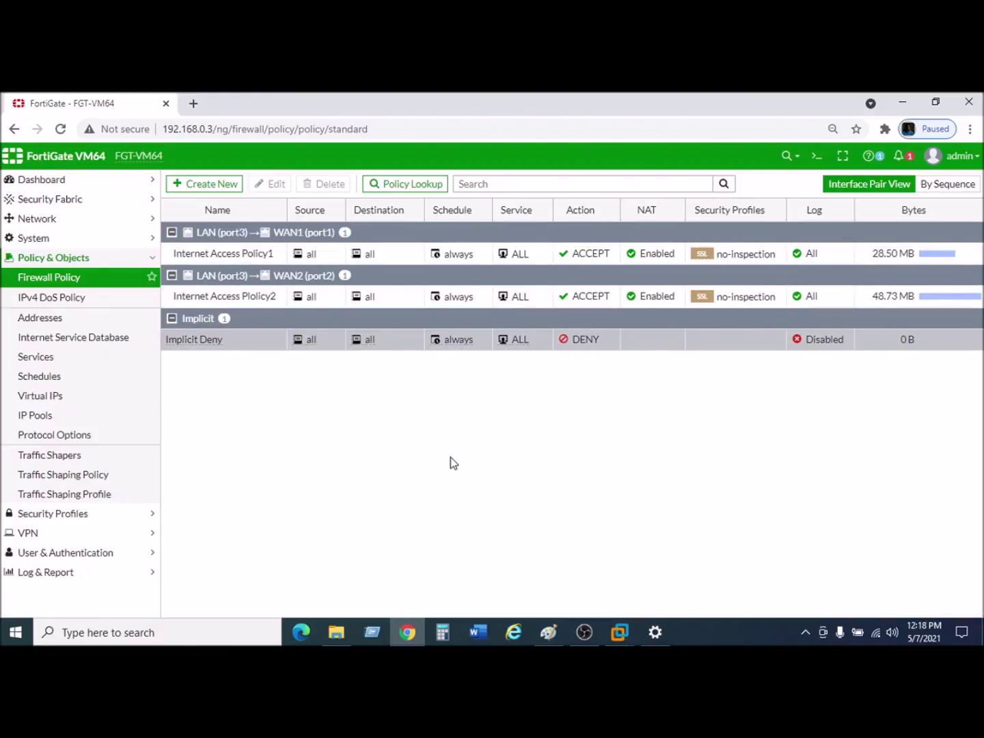